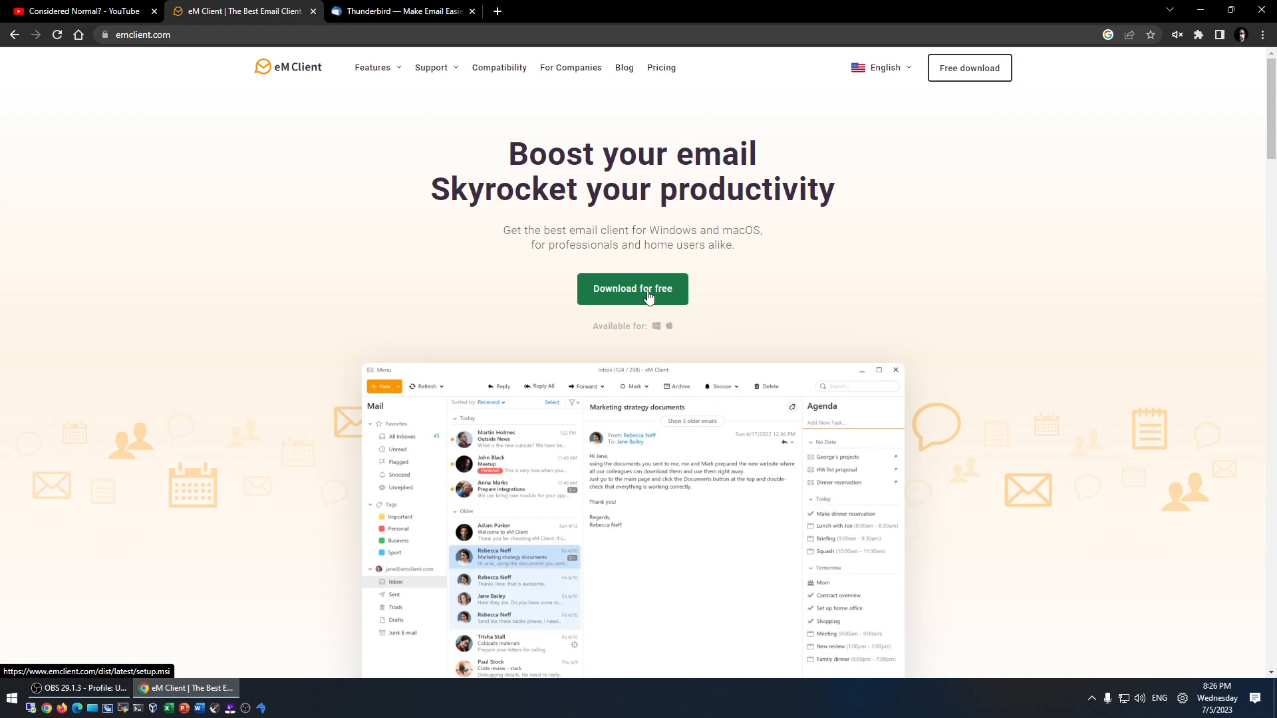
# - Download the eM Client installer to Downloads, accept its license agreement and install it
pyautogui.click(648, 297)
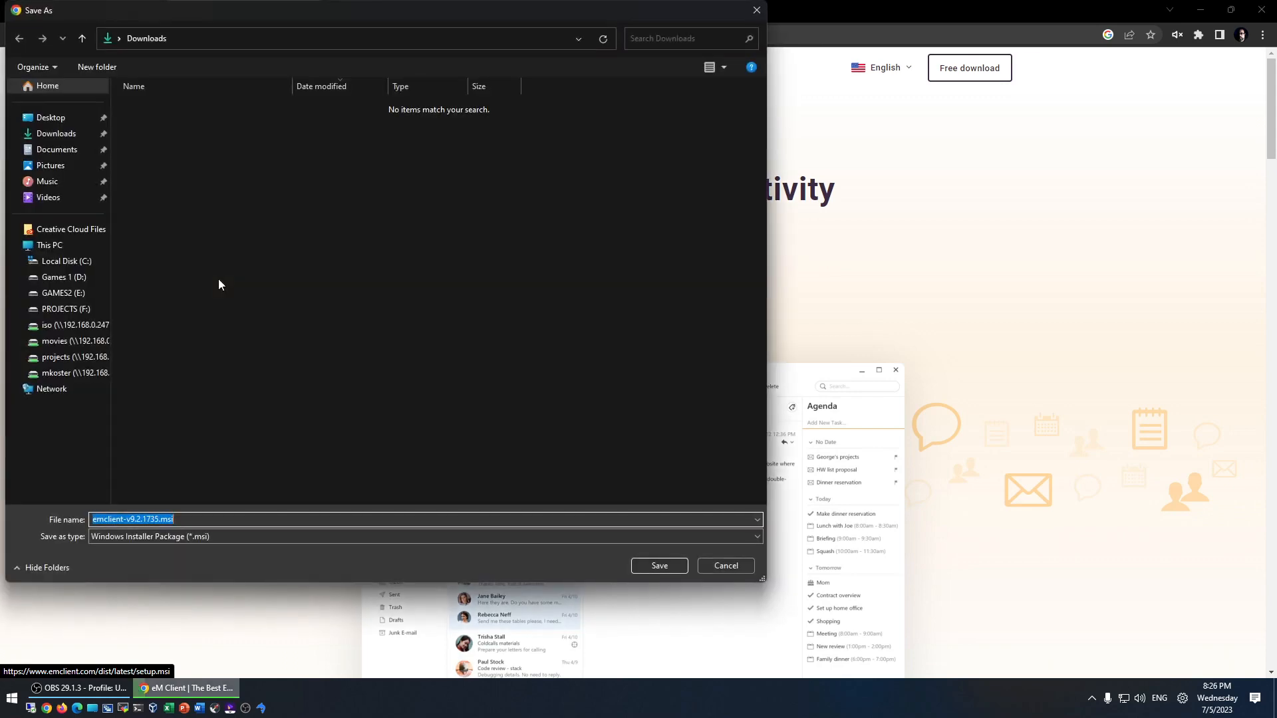
pyautogui.click(657, 566)
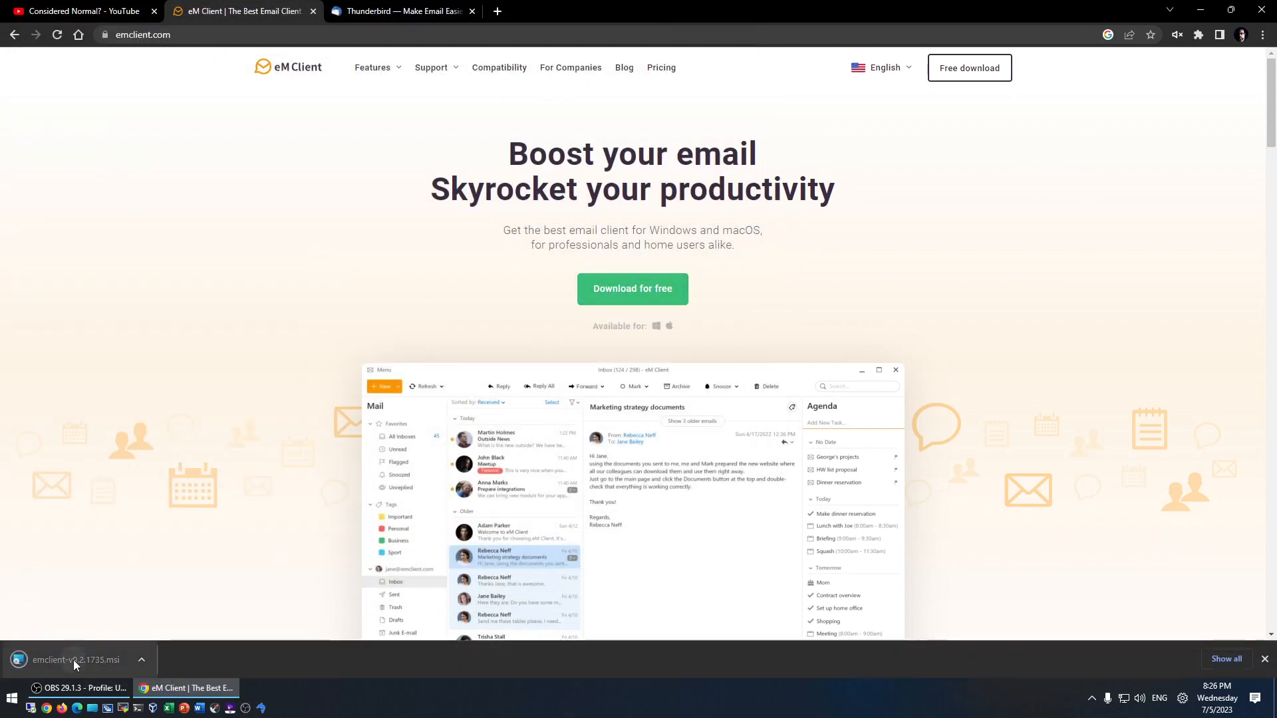
pyautogui.click(73, 659)
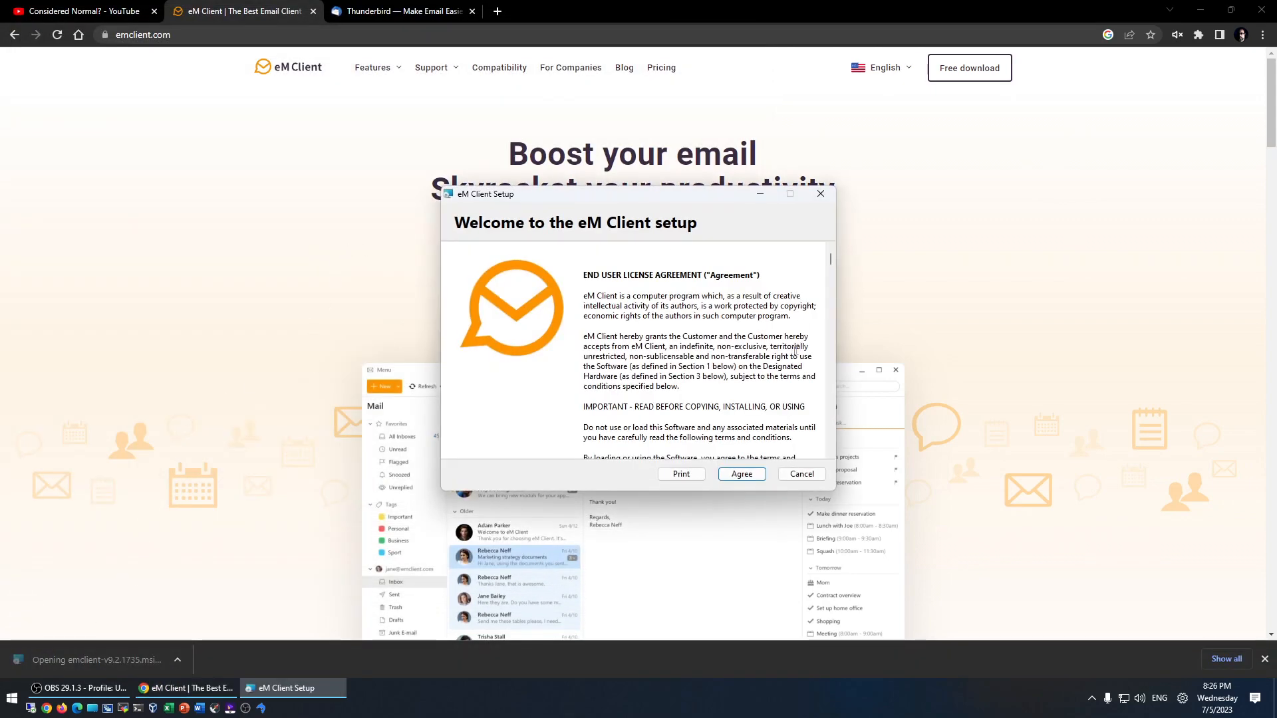
pyautogui.click(742, 474)
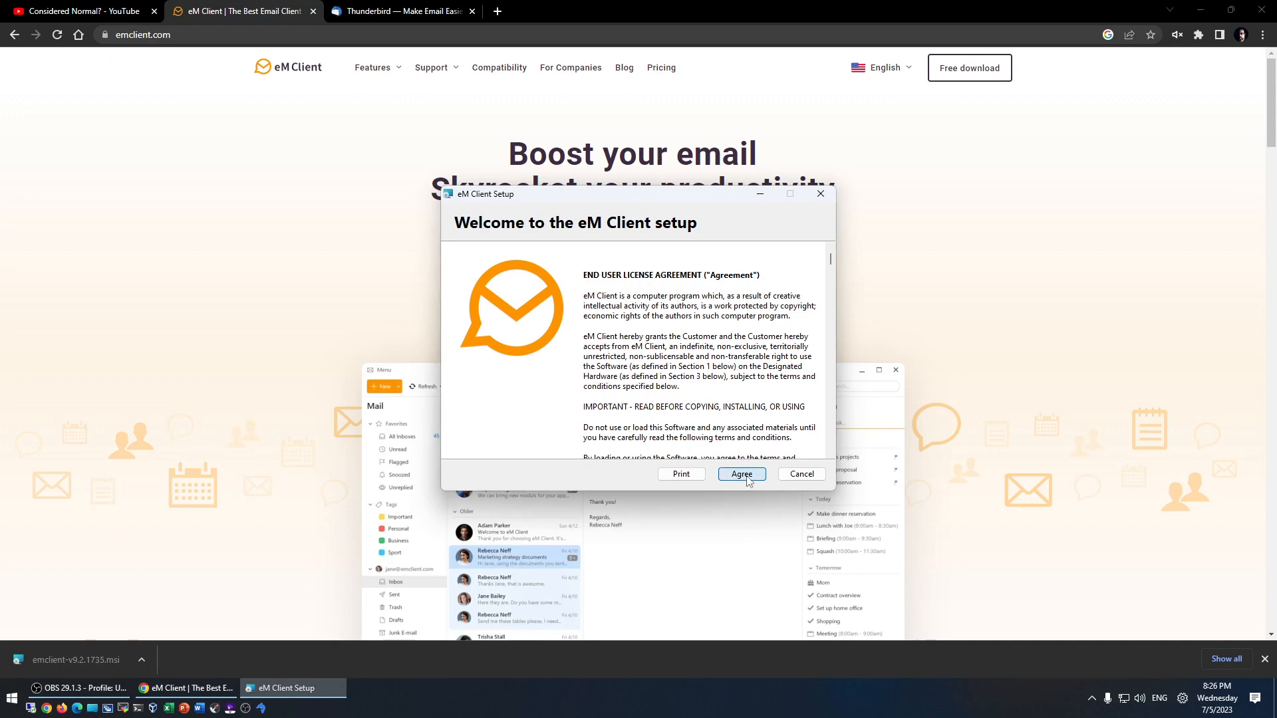
pyautogui.click(735, 474)
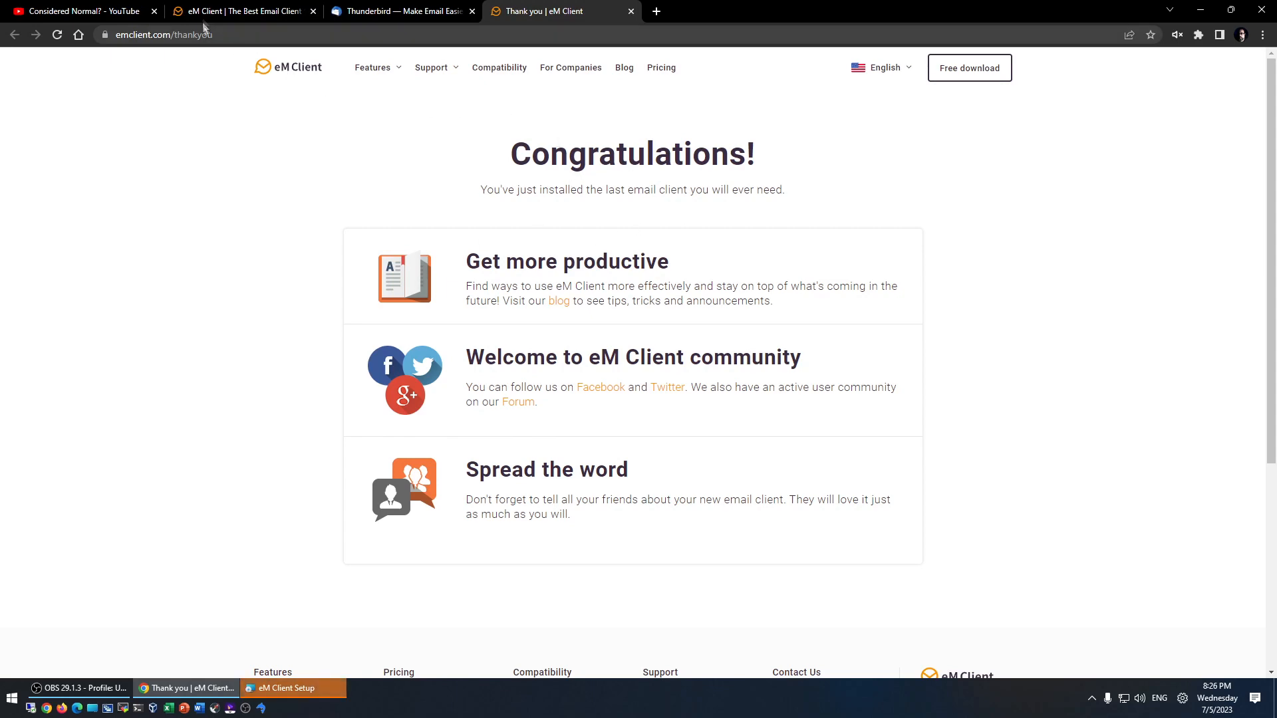
# - Finish eM Client Setup with 'Run on Windows startup' unchecked so eM Client launches
pyautogui.click(632, 12)
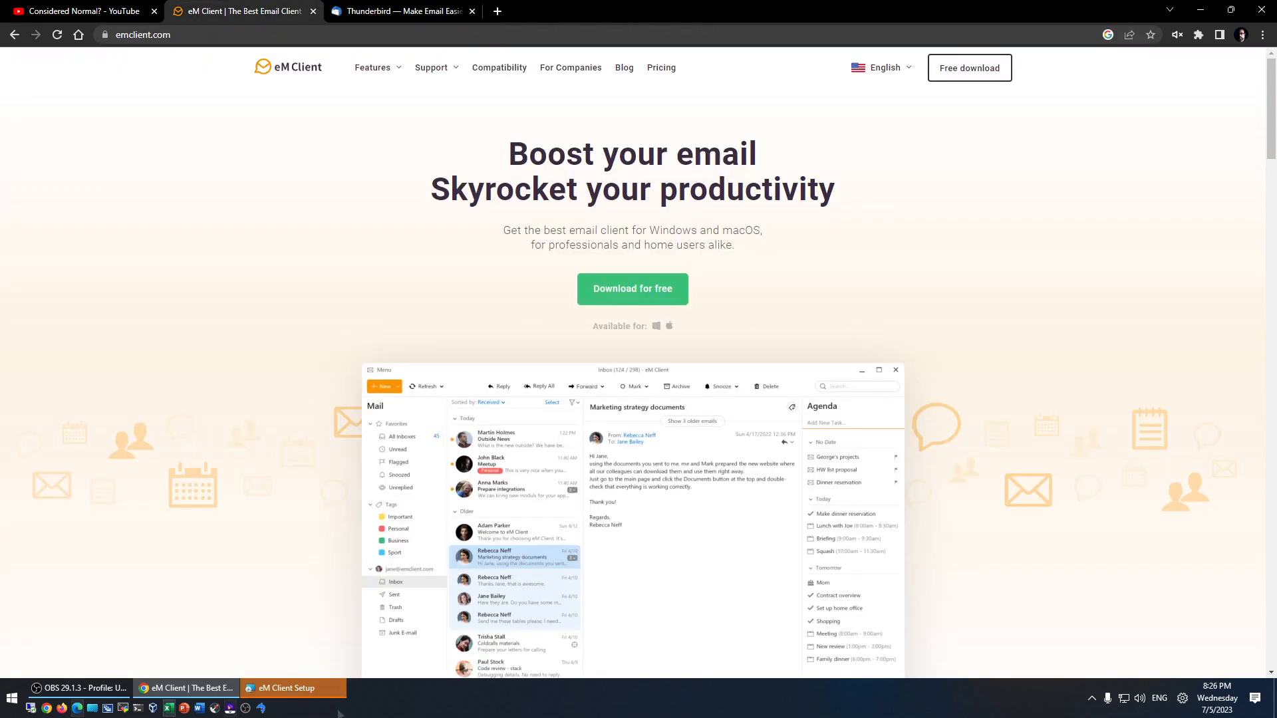
pyautogui.click(279, 688)
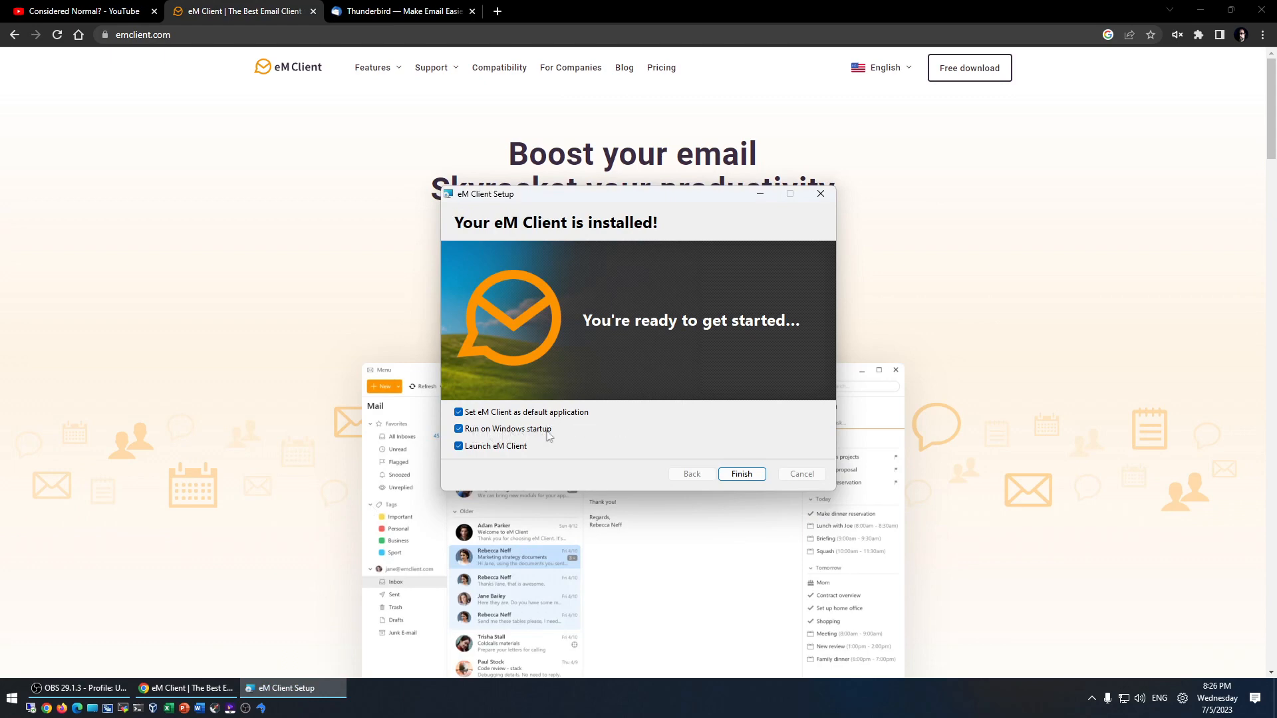
pyautogui.click(459, 430)
pyautogui.click(742, 475)
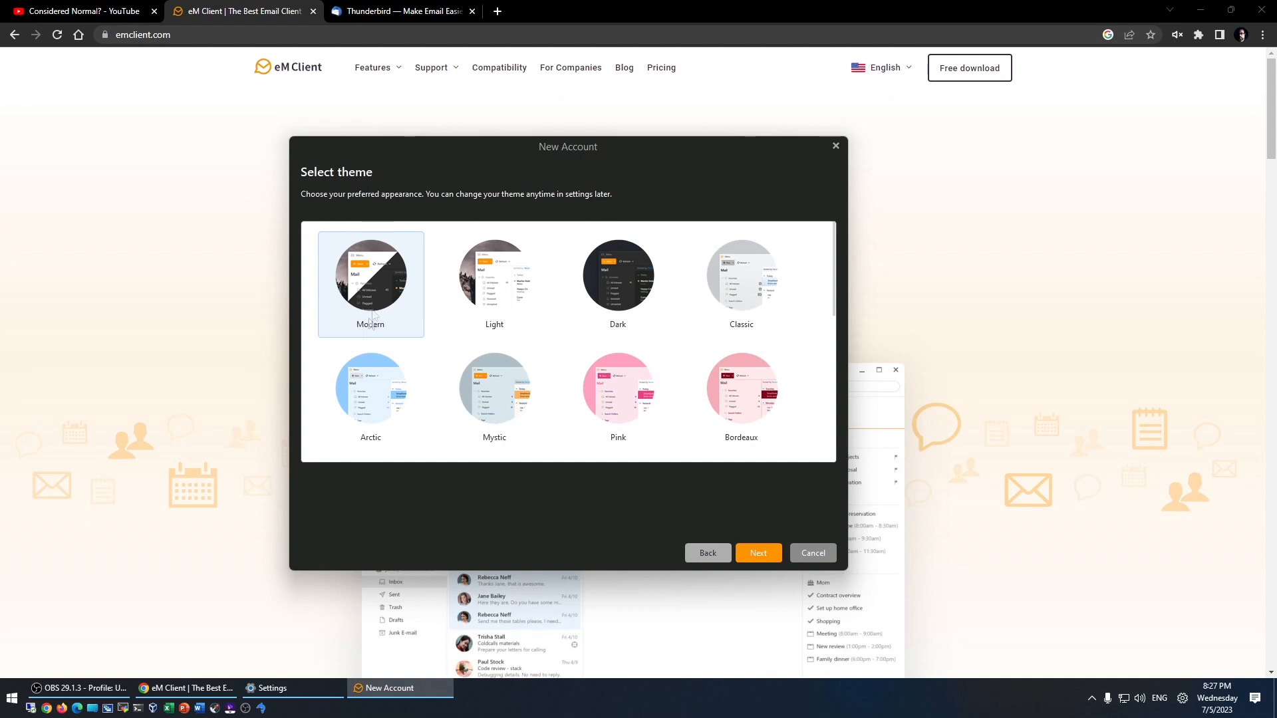
# - Compare the Dark, Light and Modern themes, pick Dark, and continue to Import data
pyautogui.click(621, 281)
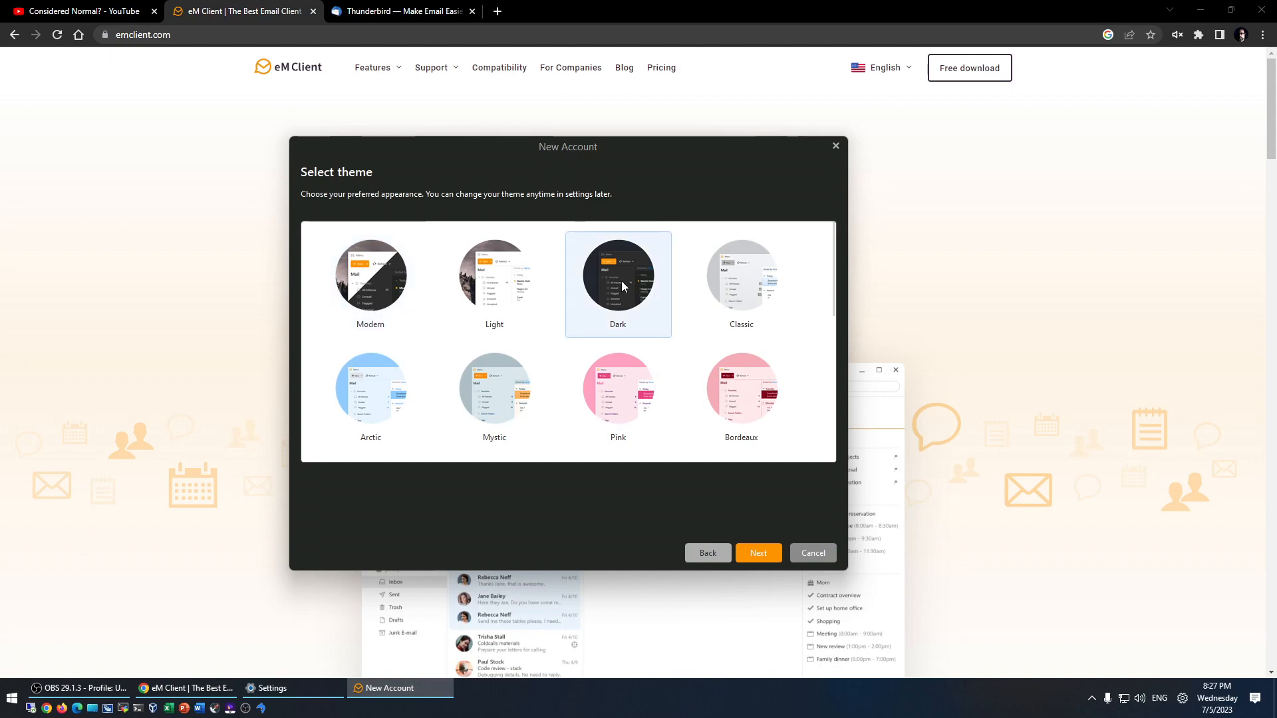
pyautogui.click(495, 276)
pyautogui.click(371, 290)
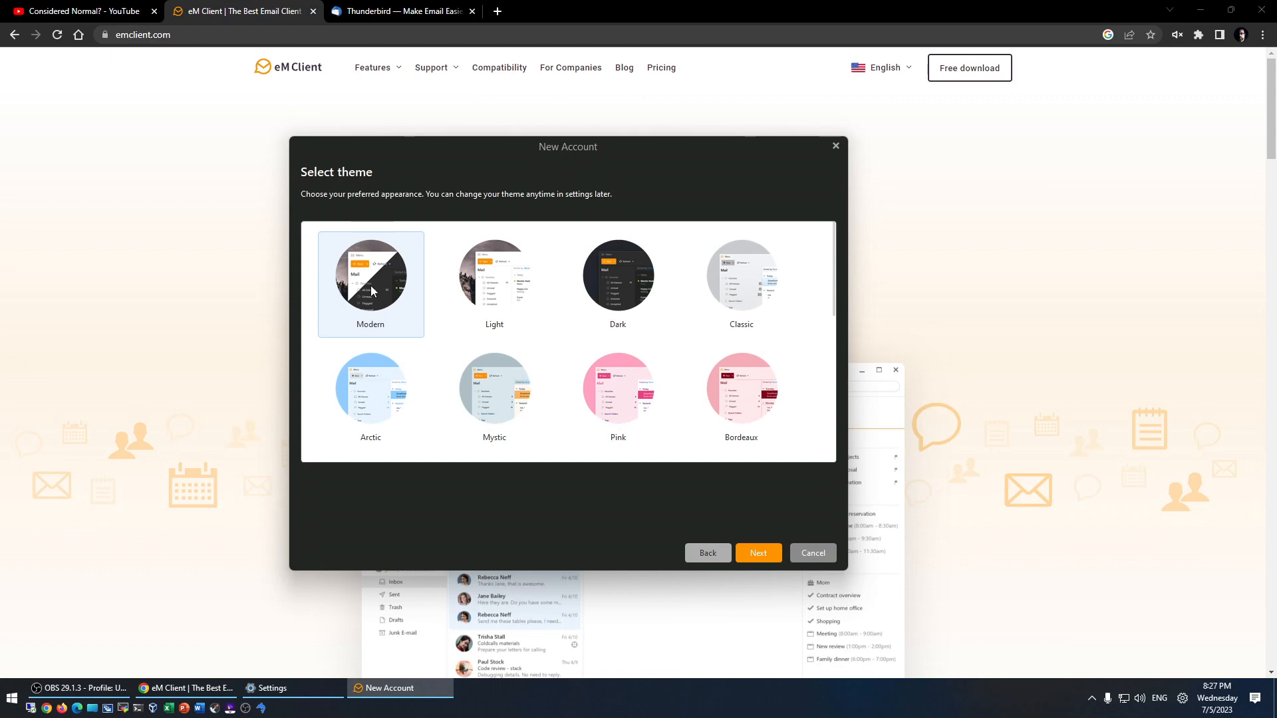
pyautogui.click(619, 287)
pyautogui.click(759, 553)
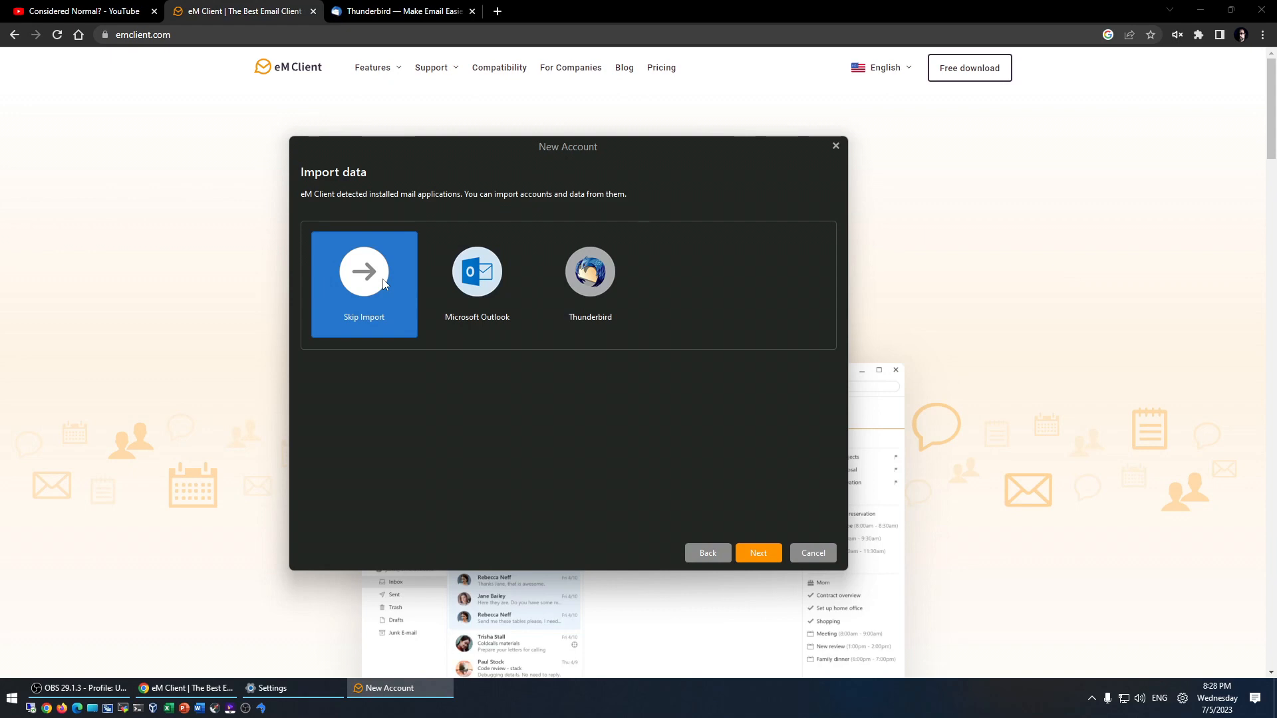
# - Skip import and auto-configure the account from its e-mail address and password, allowing credentials for every server
pyautogui.click(760, 552)
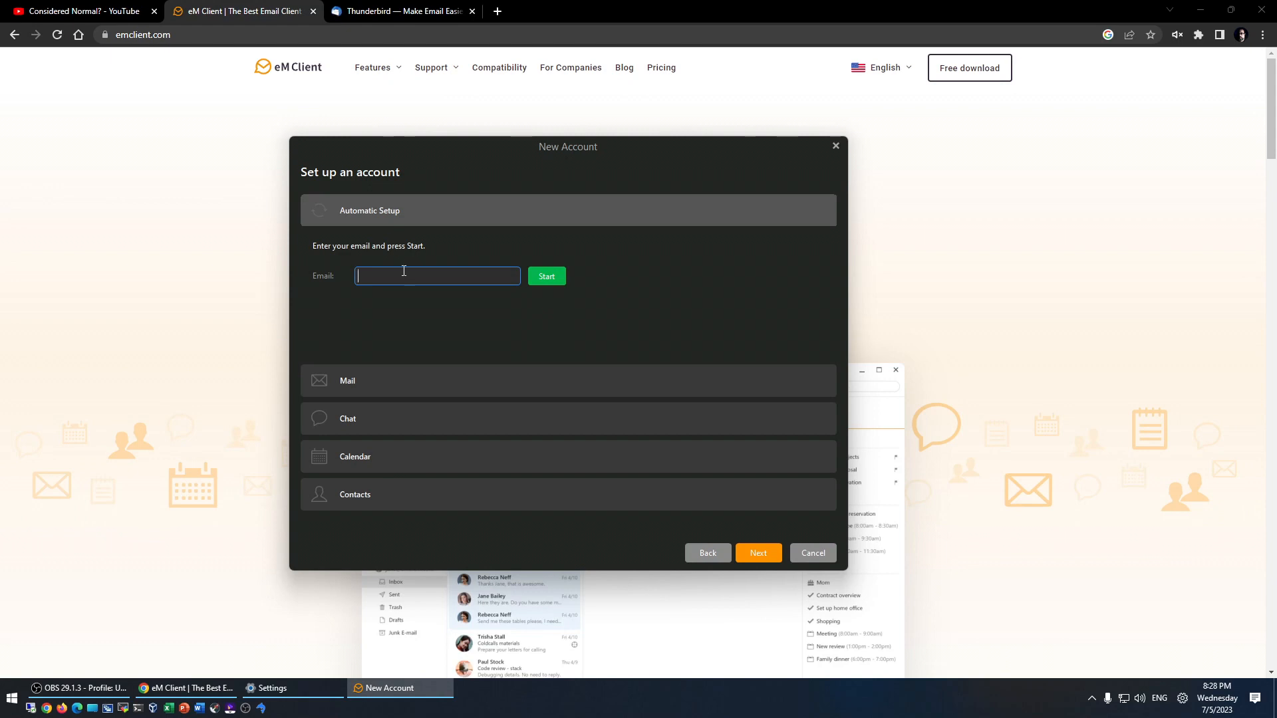
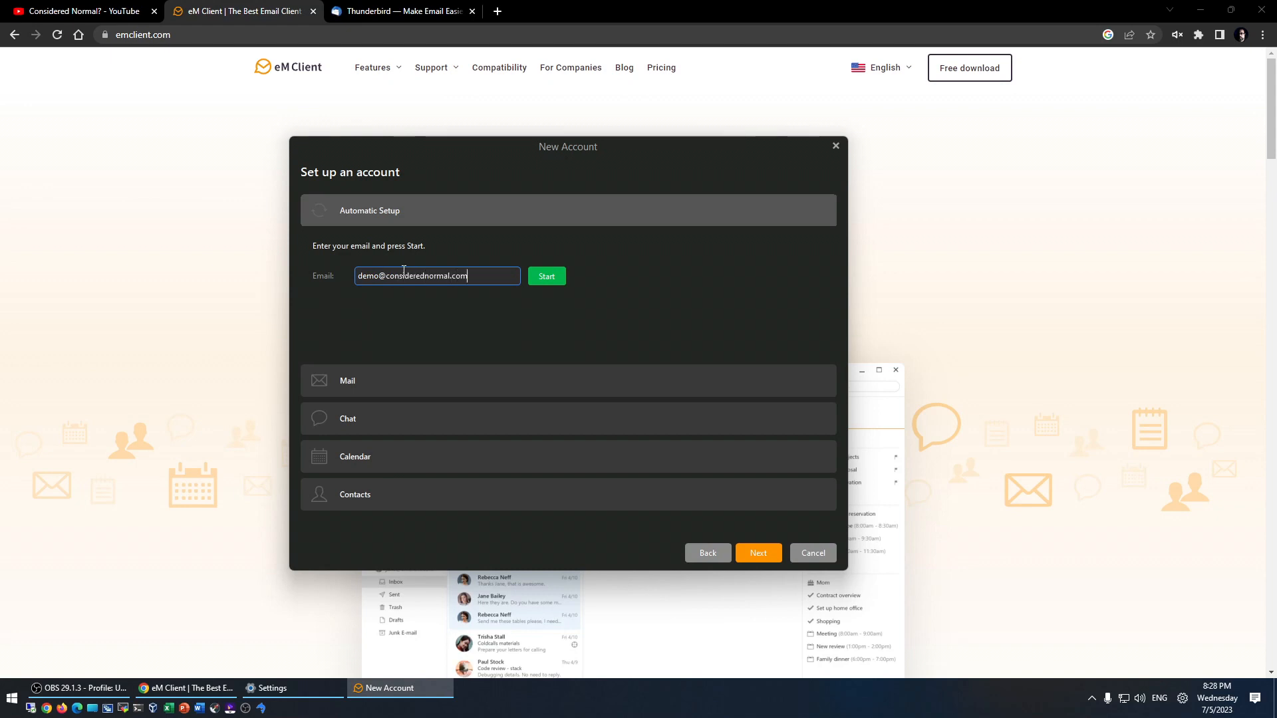
pyautogui.click(547, 276)
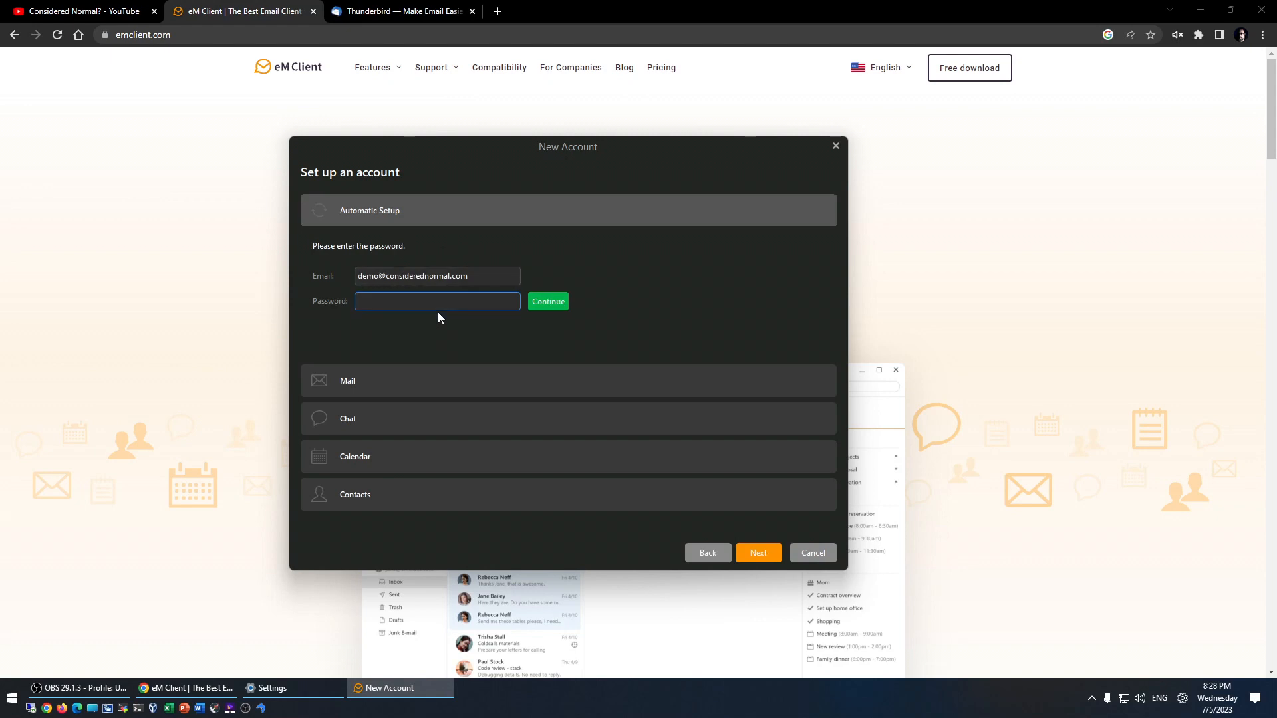
pyautogui.write('*********')
pyautogui.click(544, 300)
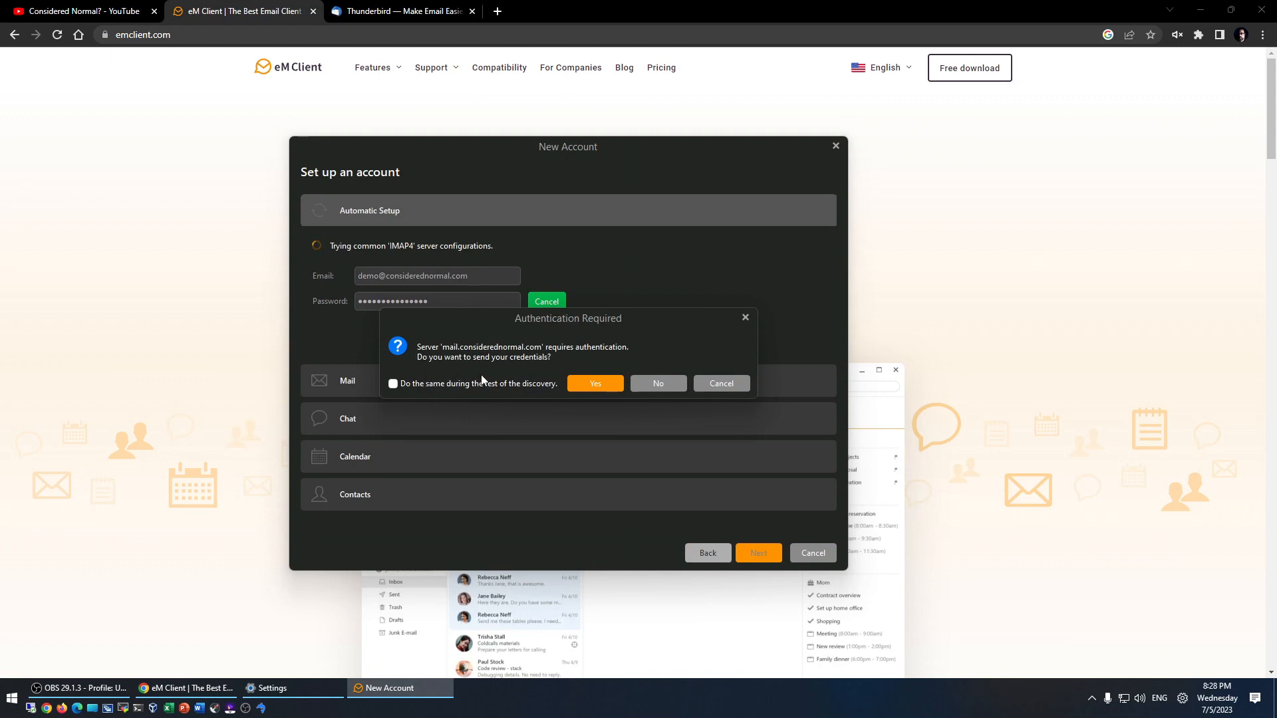
pyautogui.click(394, 383)
pyautogui.click(595, 384)
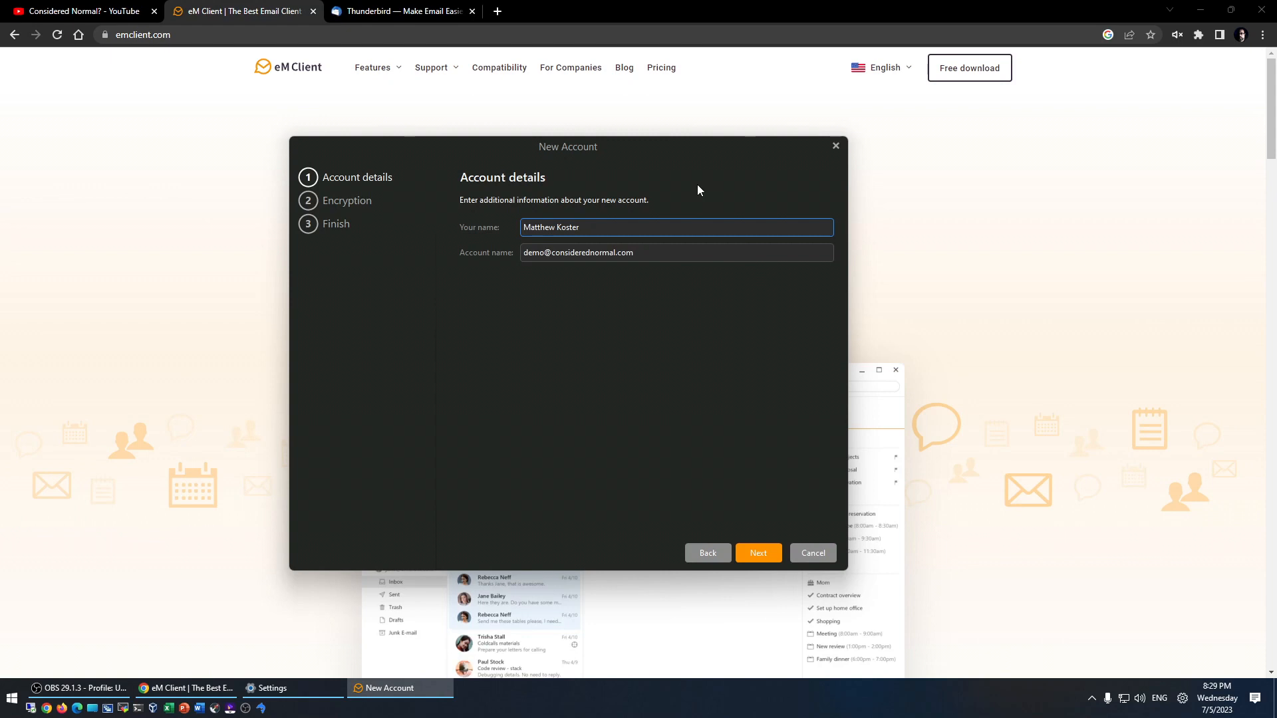
# - Accept the account details, choose 'Continue without encryption', and finish the account wizard
pyautogui.click(761, 556)
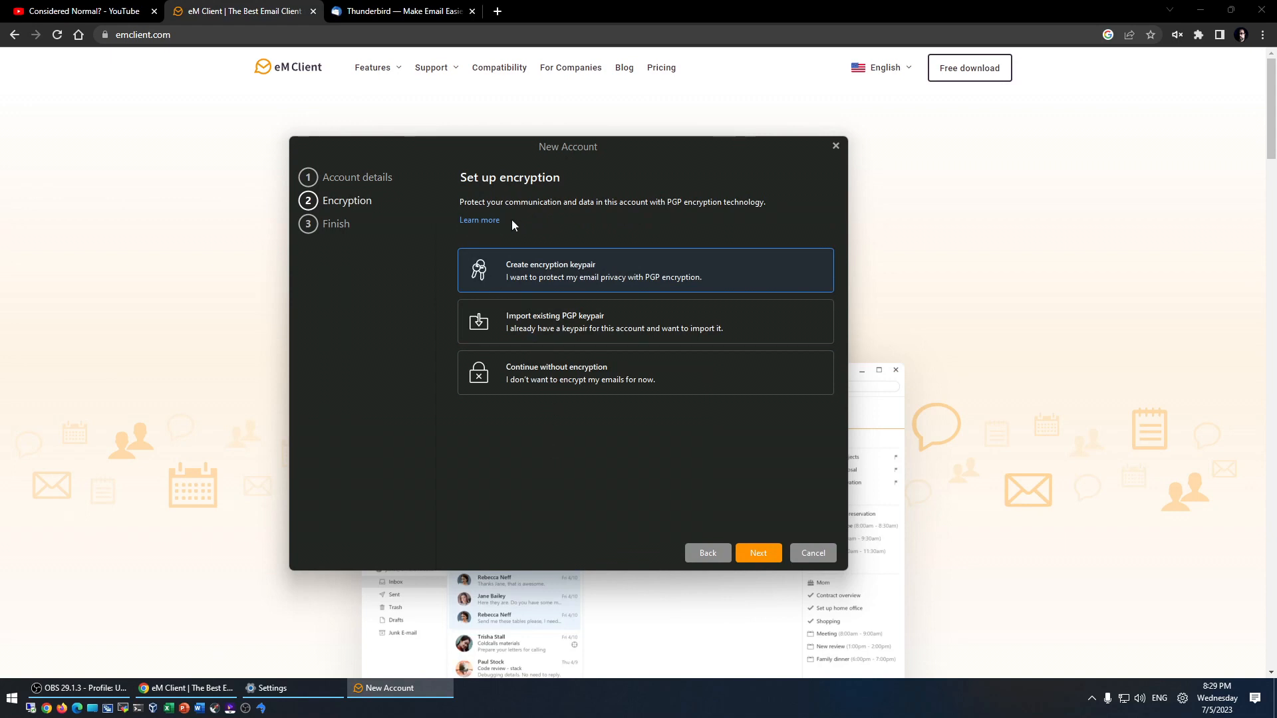
pyautogui.click(543, 386)
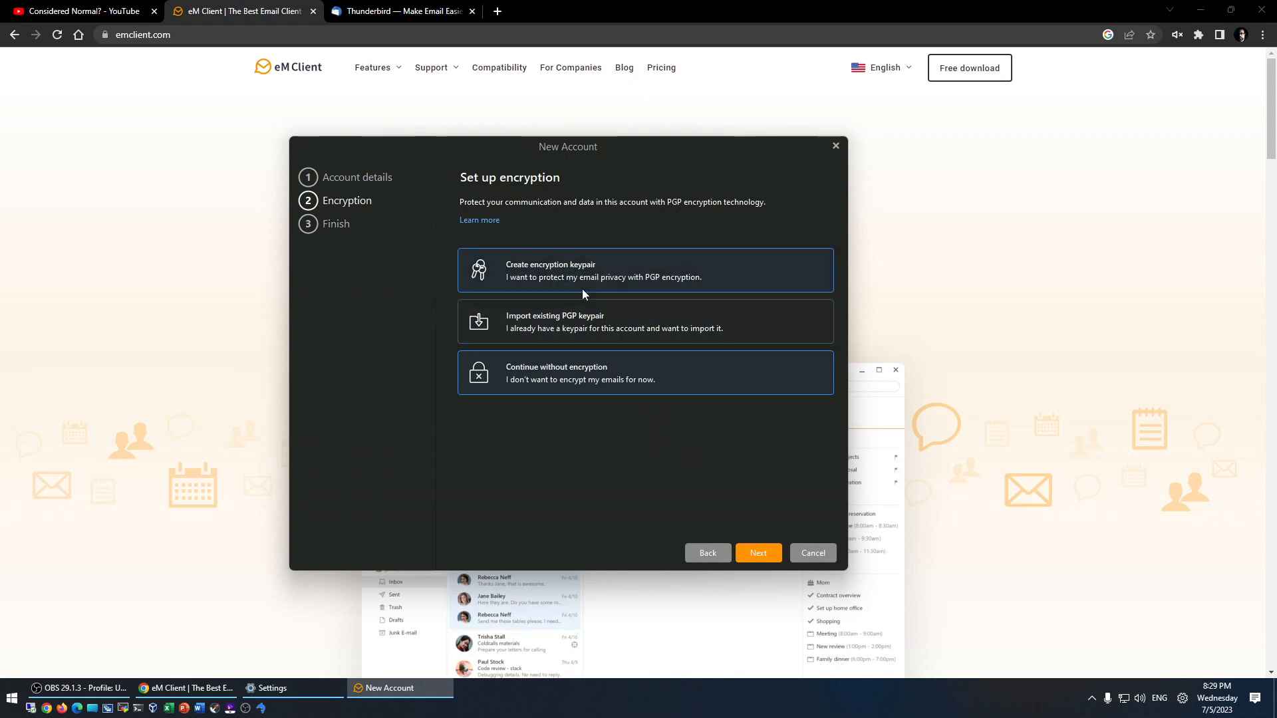
pyautogui.click(760, 554)
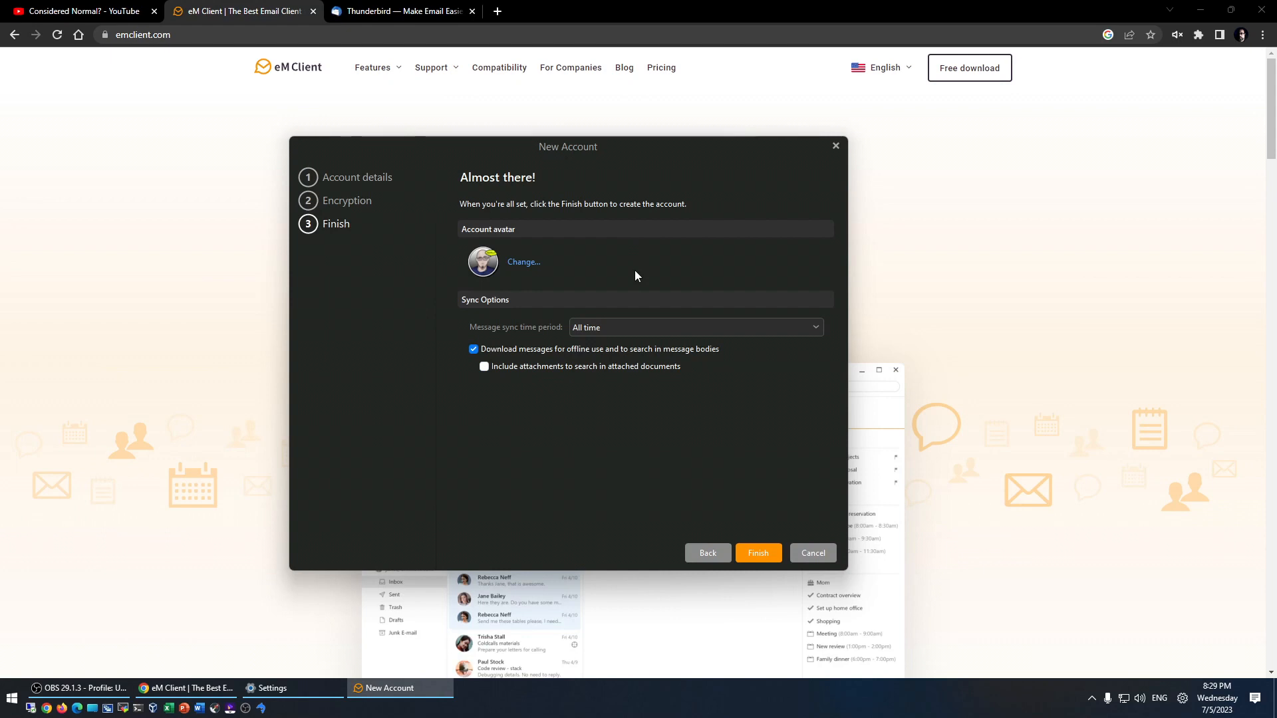
pyautogui.click(757, 554)
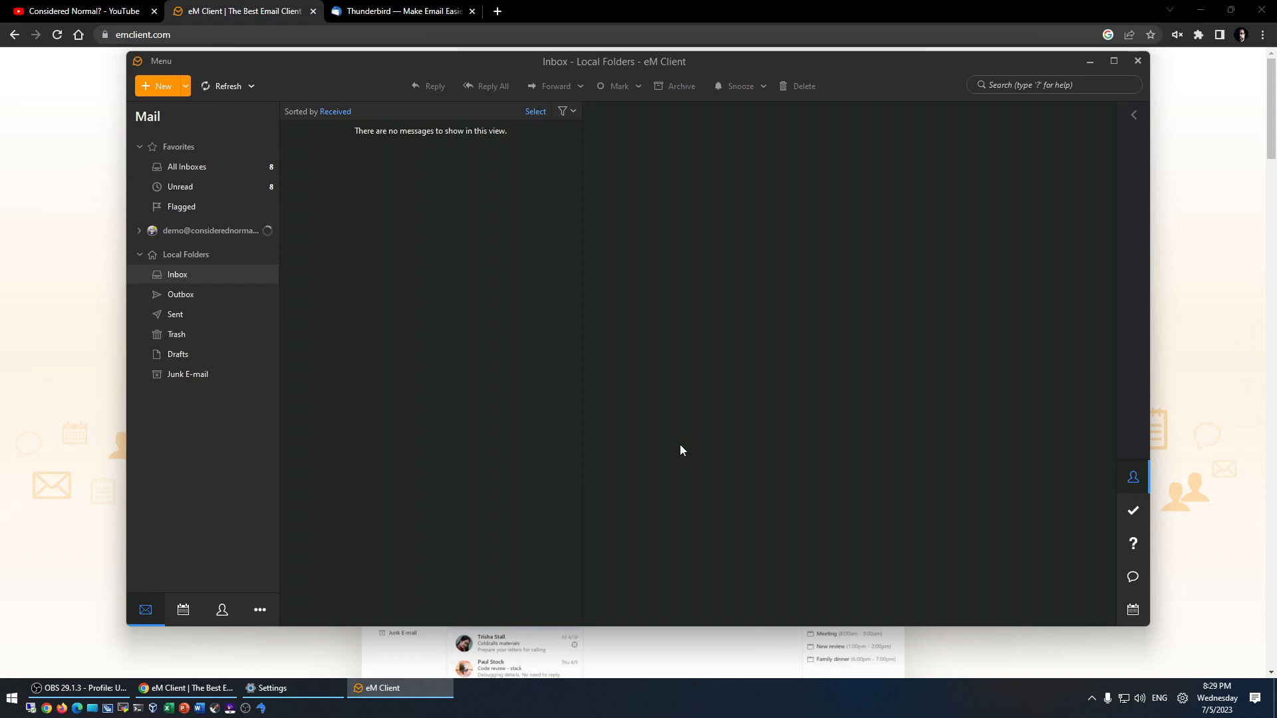
# - Maximize eM Client, show All Inboxes, discard an empty new message, and open the main Menu
pyautogui.doubleClick(692, 59)
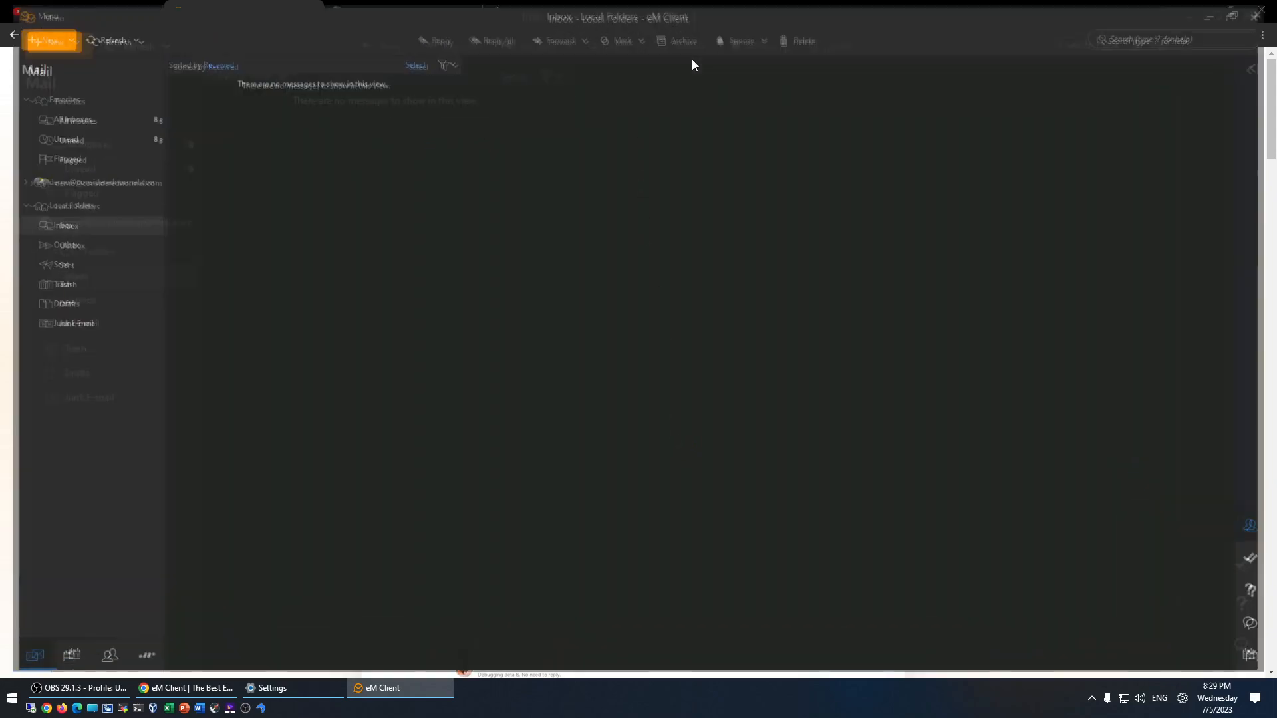
pyautogui.click(49, 116)
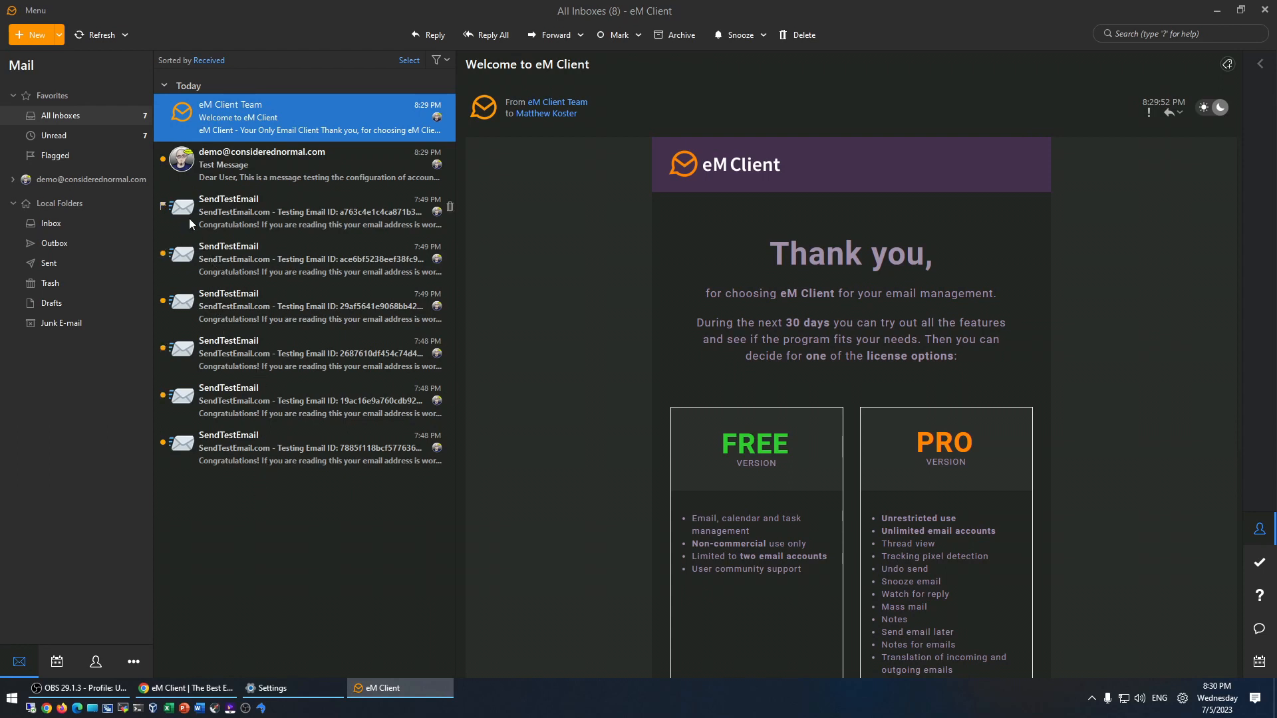
pyautogui.click(20, 38)
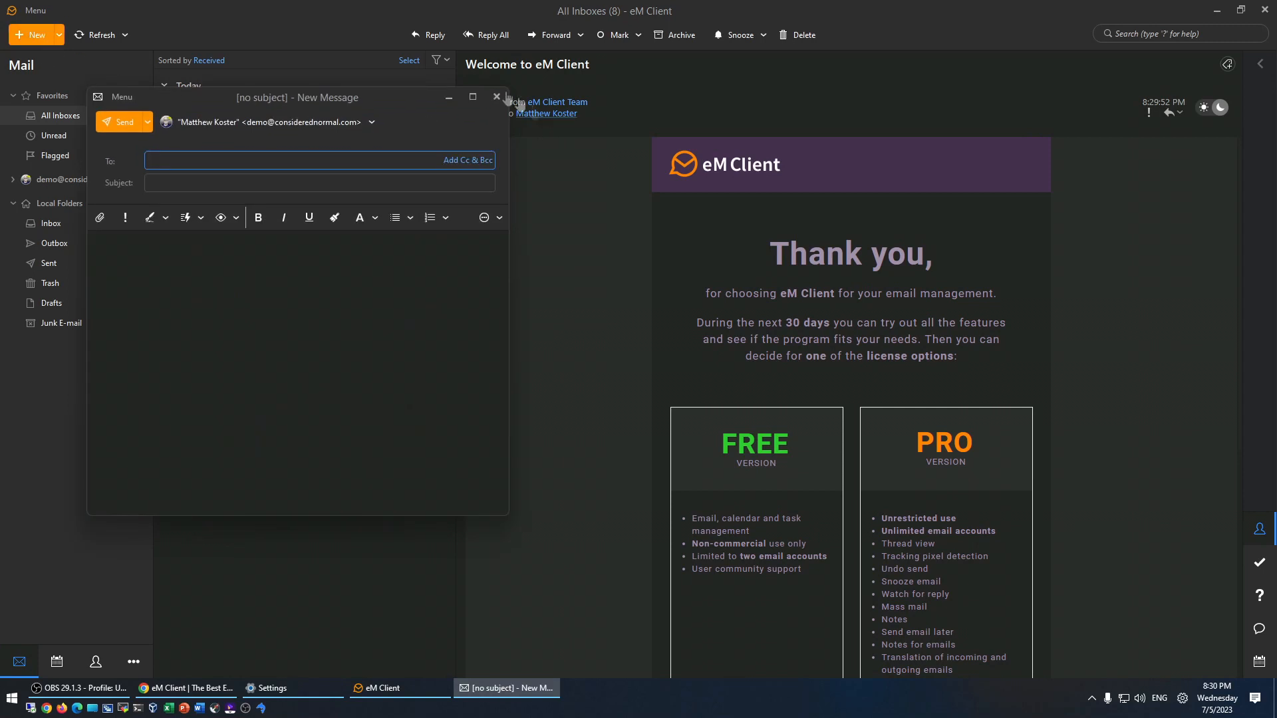
pyautogui.click(497, 97)
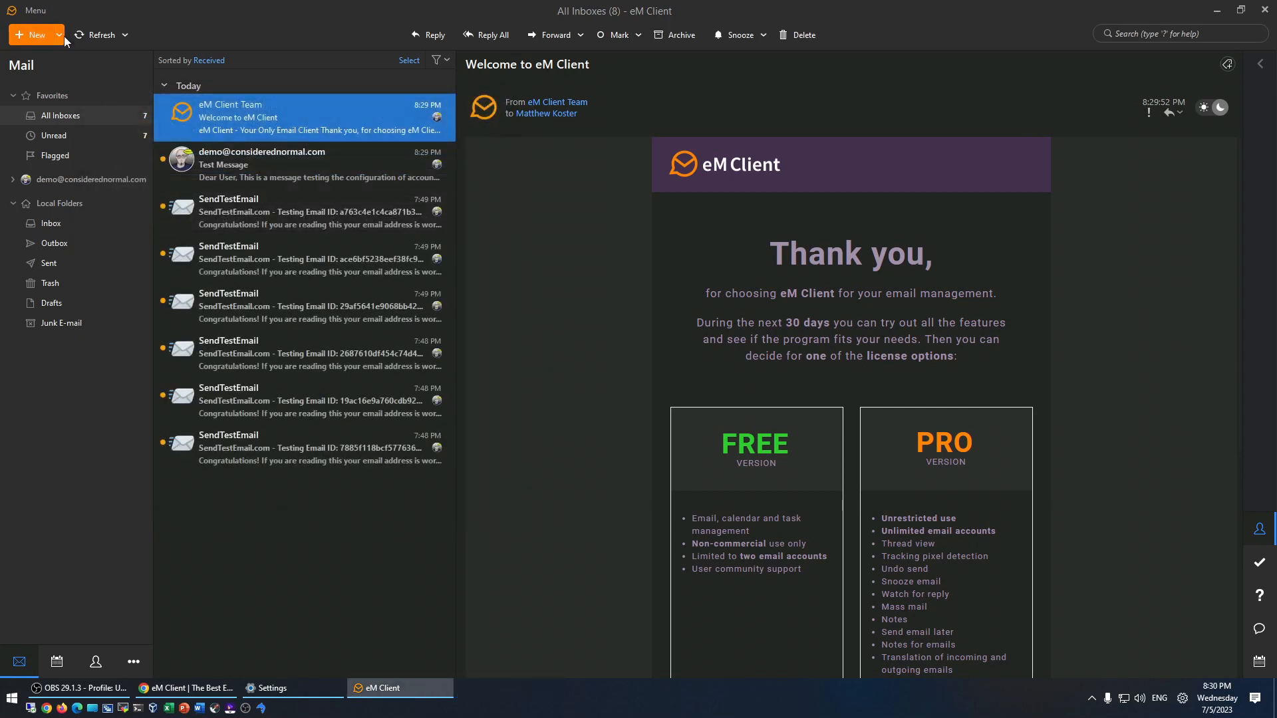
pyautogui.click(134, 661)
pyautogui.click(36, 10)
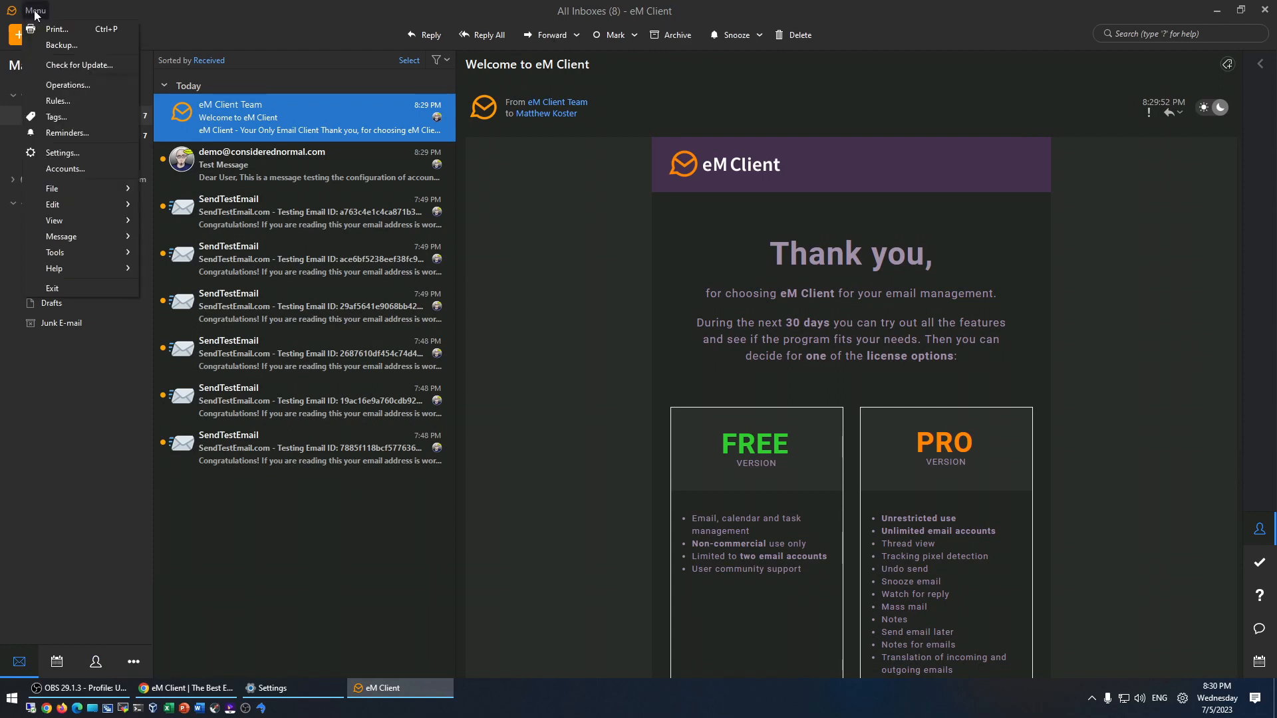
# - Add another account from account settings and start automatic setup for the Gmail address
pyautogui.click(64, 169)
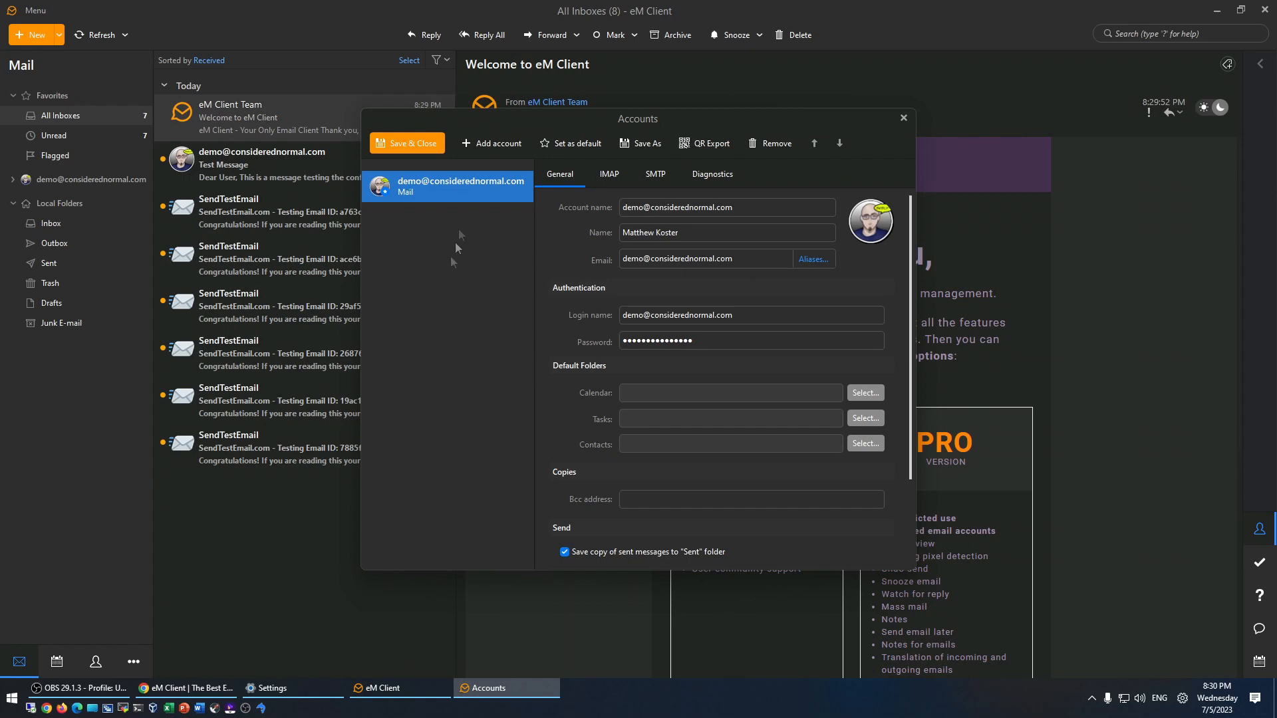
pyautogui.click(477, 145)
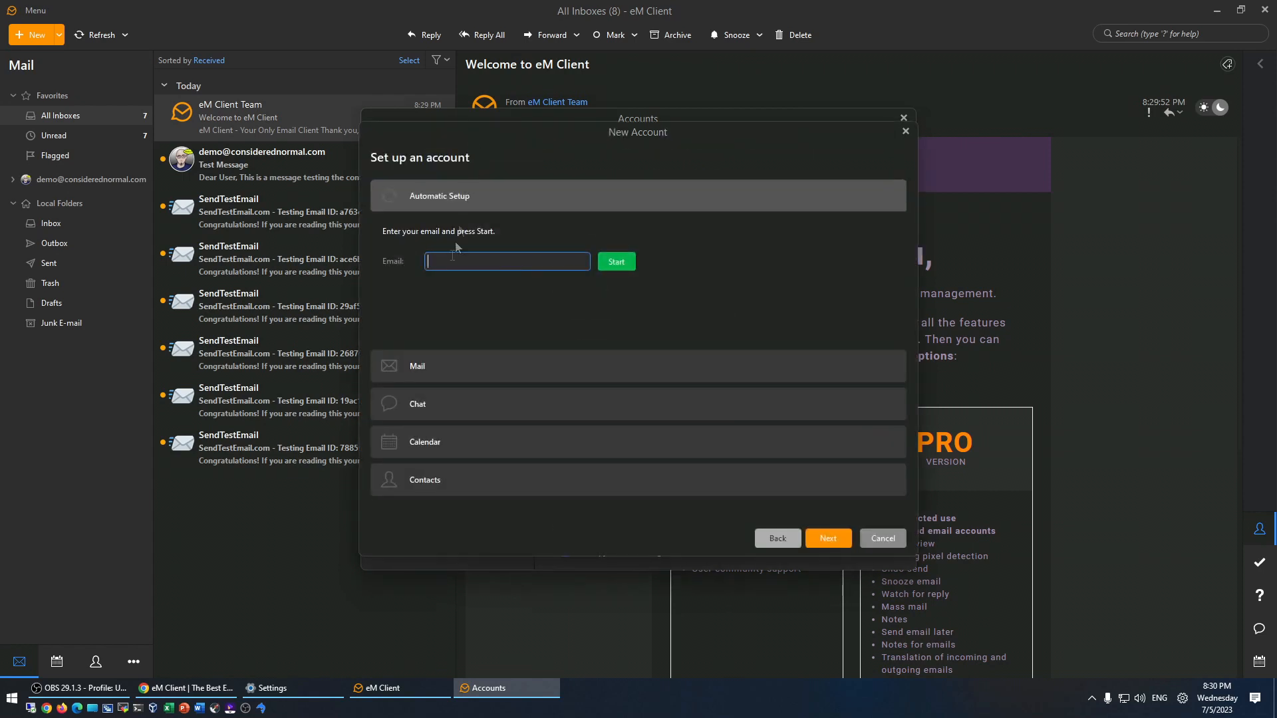
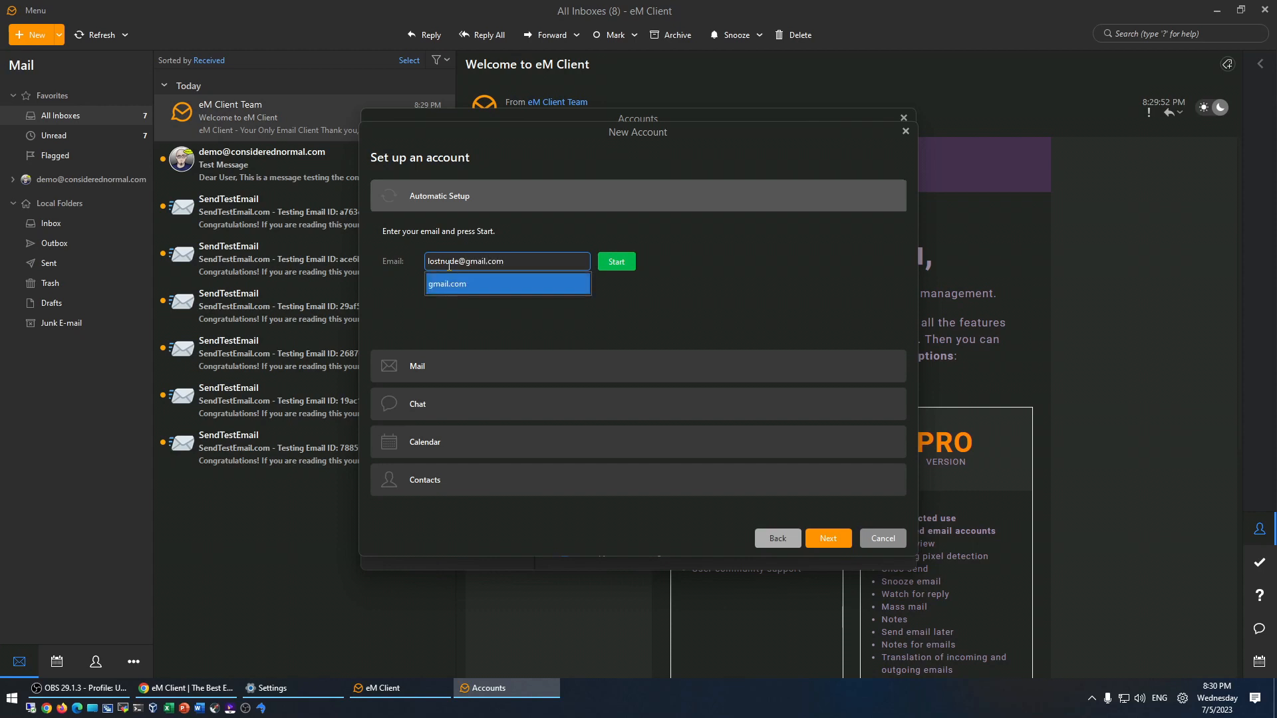
pyautogui.click(616, 261)
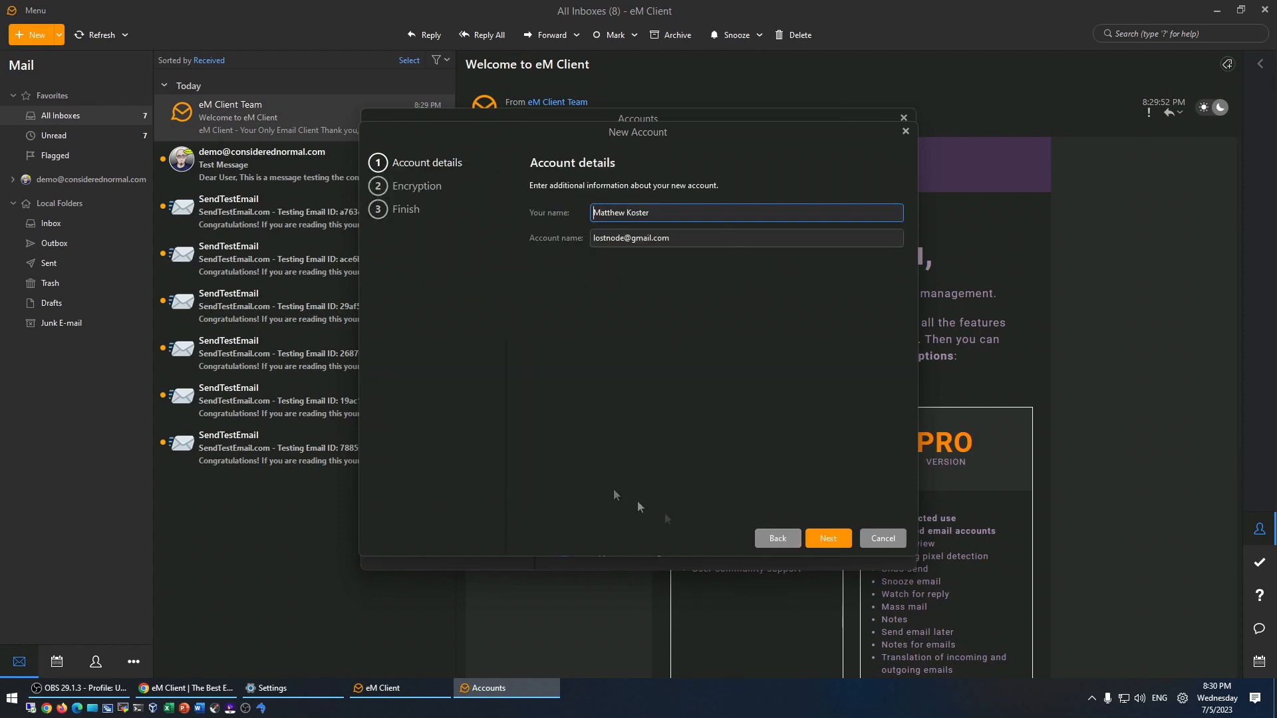
# - Skip encryption, uncheck Contacts and Calendar/Online Meetings, and finish so Google sign-in starts
pyautogui.click(828, 540)
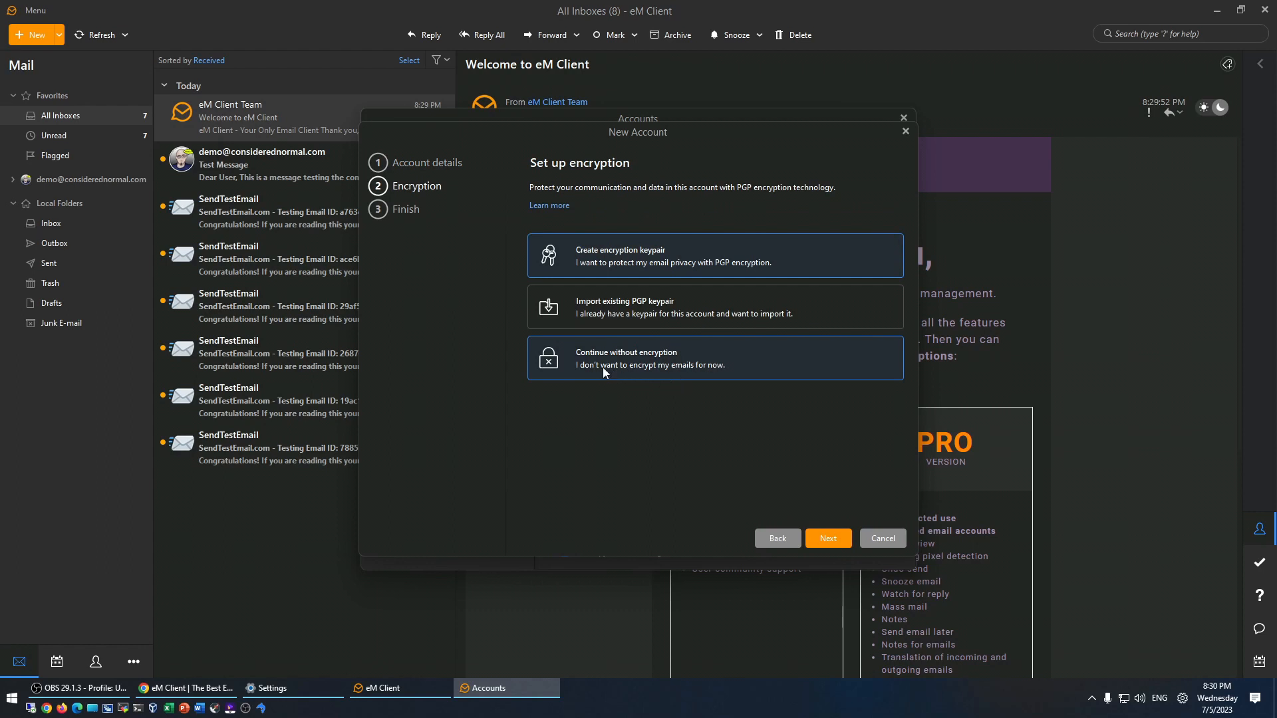
pyautogui.click(830, 542)
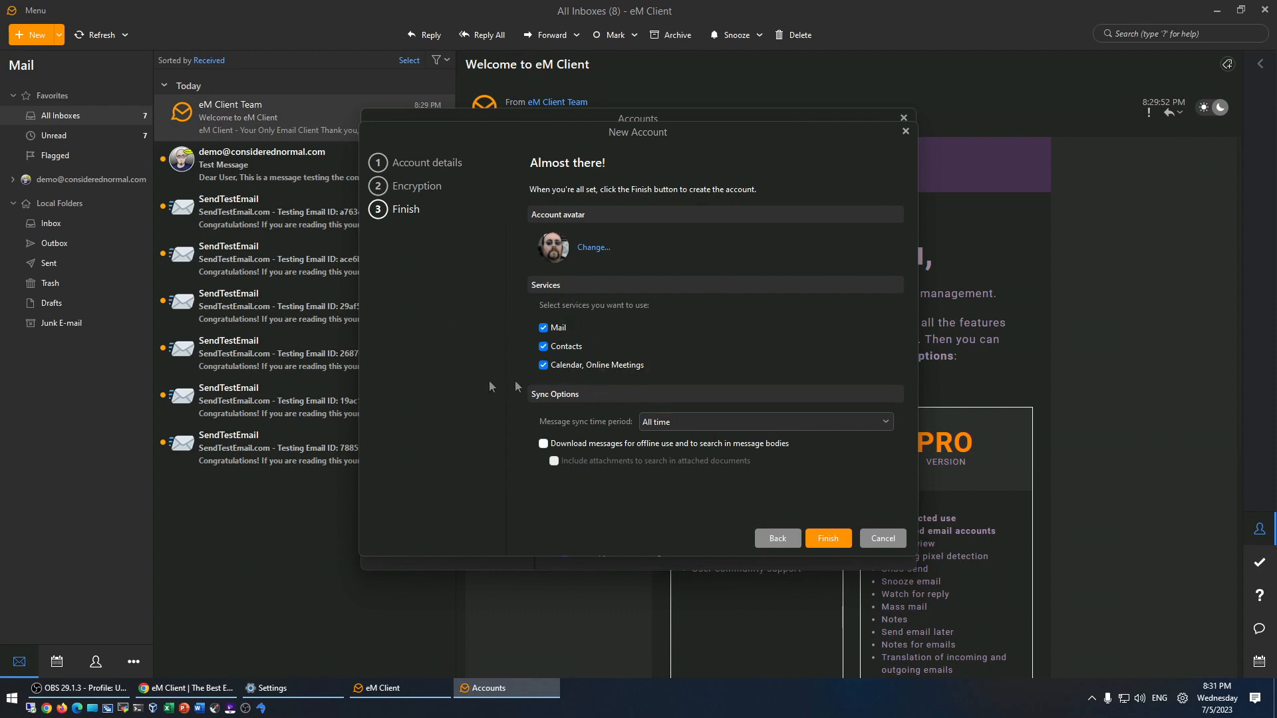
pyautogui.click(543, 346)
pyautogui.click(543, 366)
pyautogui.click(827, 539)
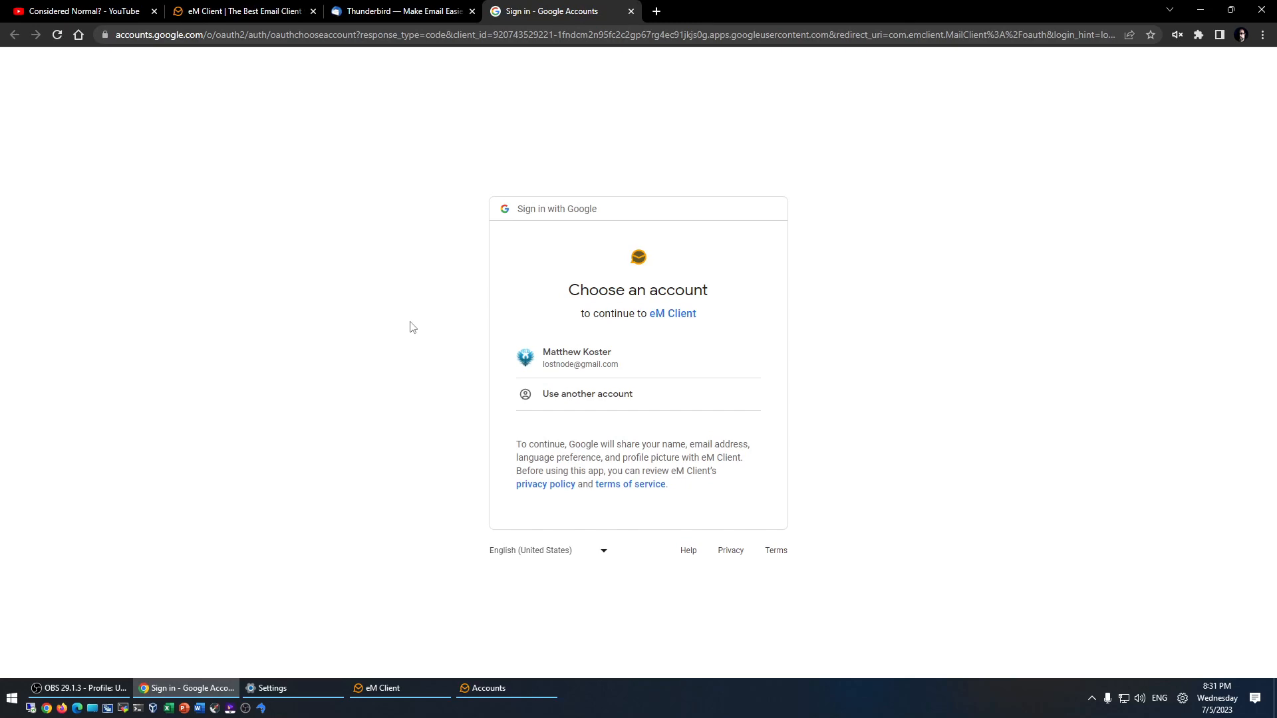
# - Sign in with the Google account, allow eM Client access, and return to eM Client
pyautogui.click(593, 359)
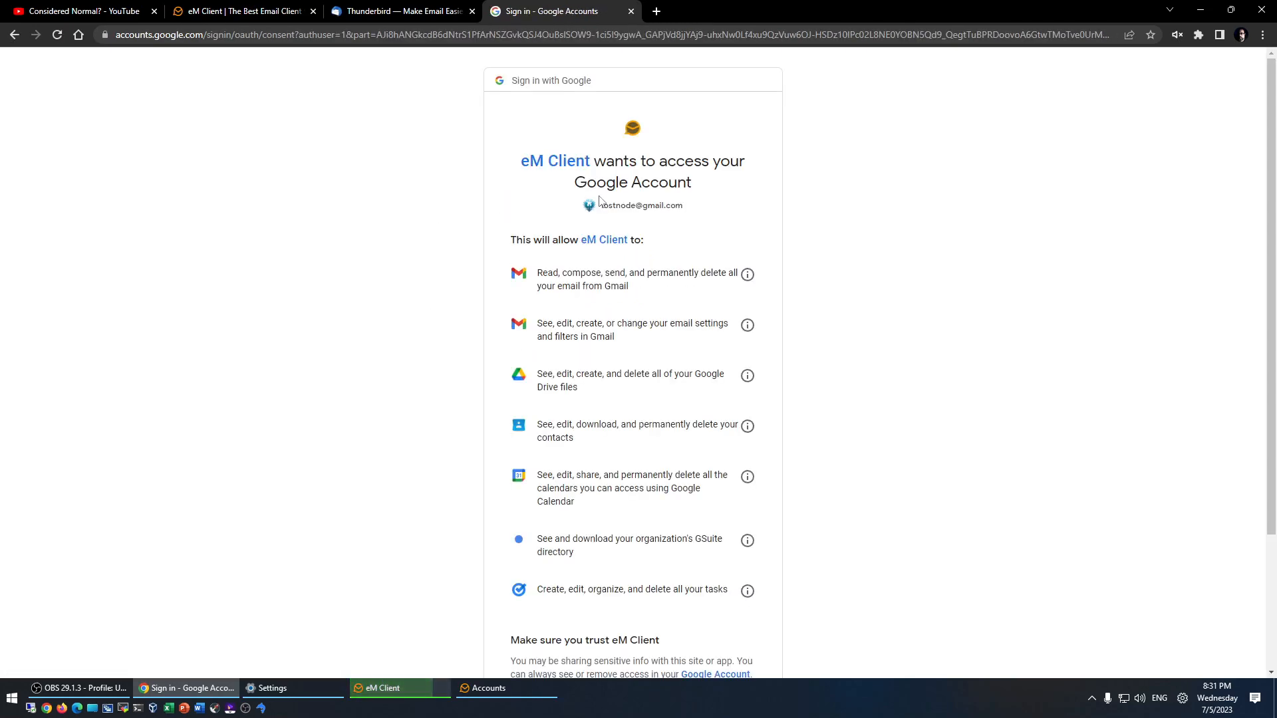
pyautogui.scroll(-3, 599, 199)
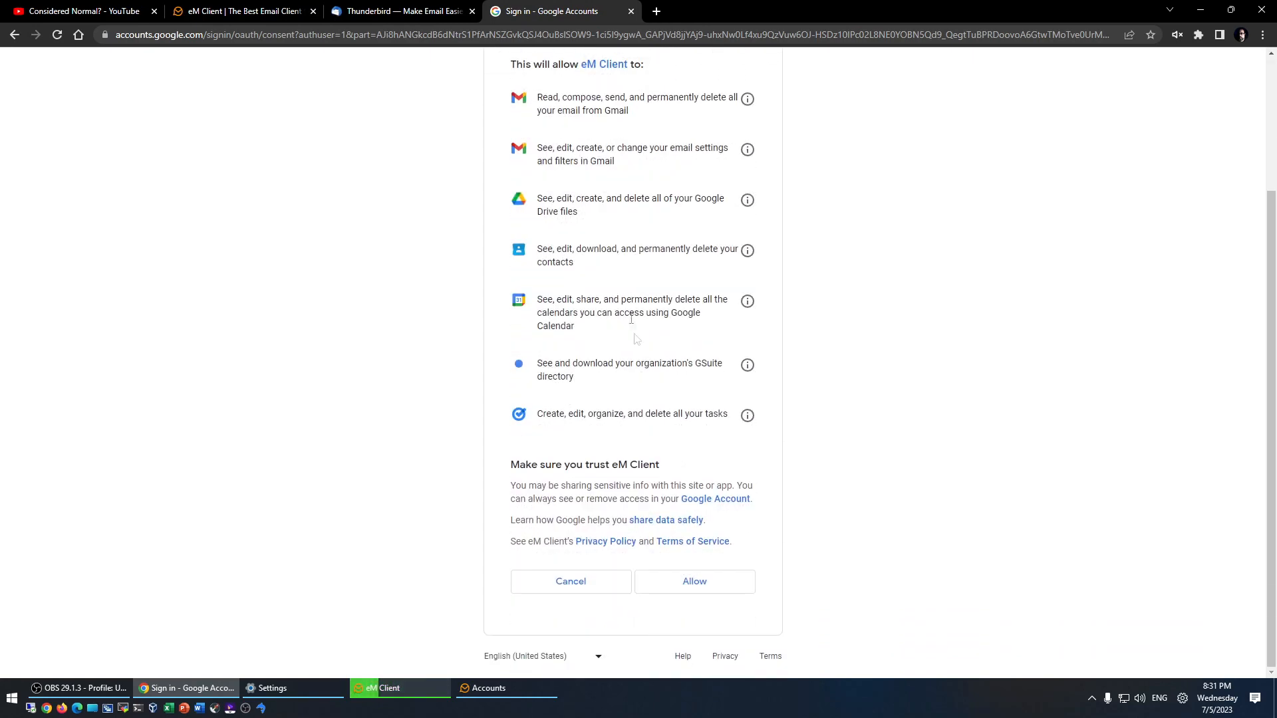
pyautogui.click(705, 583)
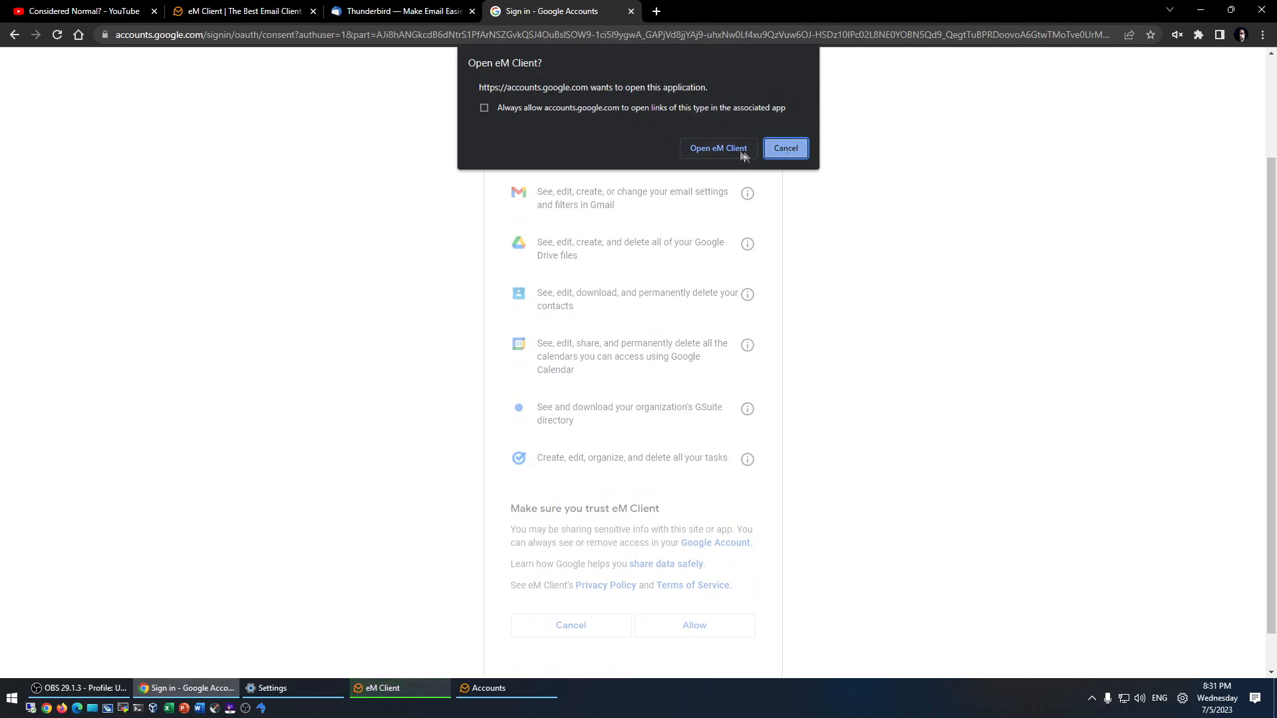
pyautogui.click(721, 149)
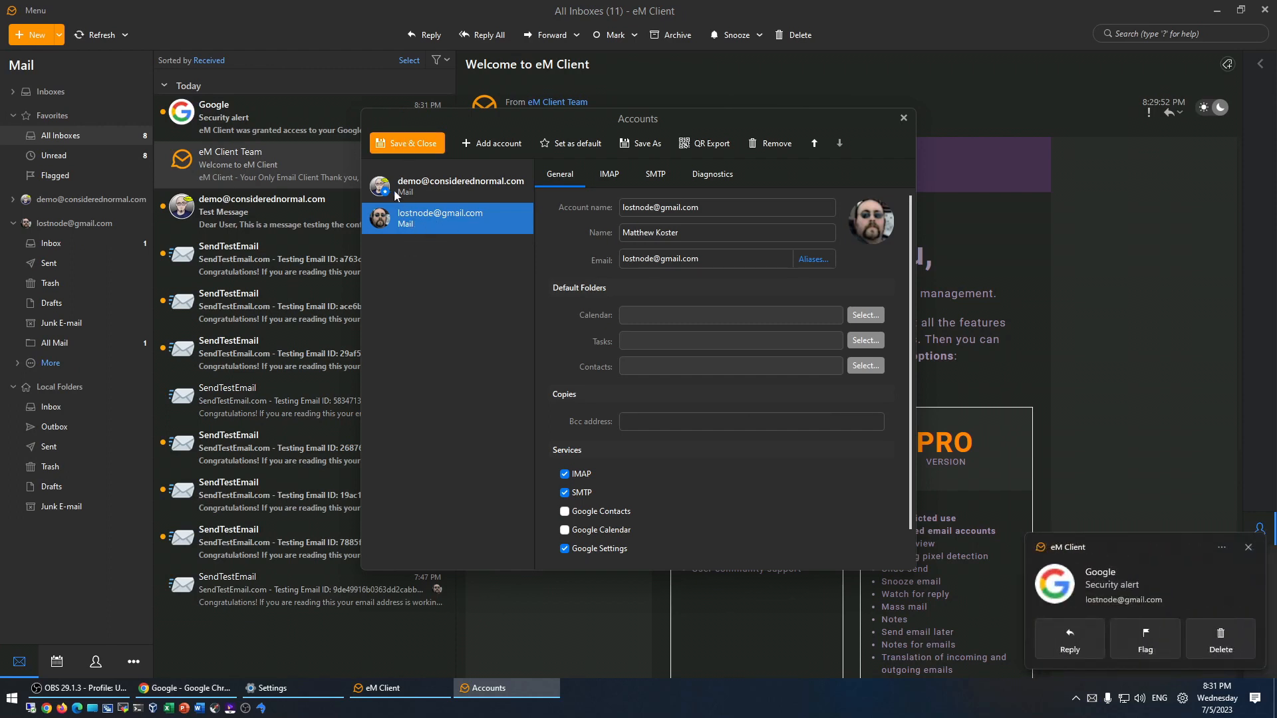
# - Save the account settings, collapse Favorites, and view the demo and Gmail Inboxes
pyautogui.click(412, 146)
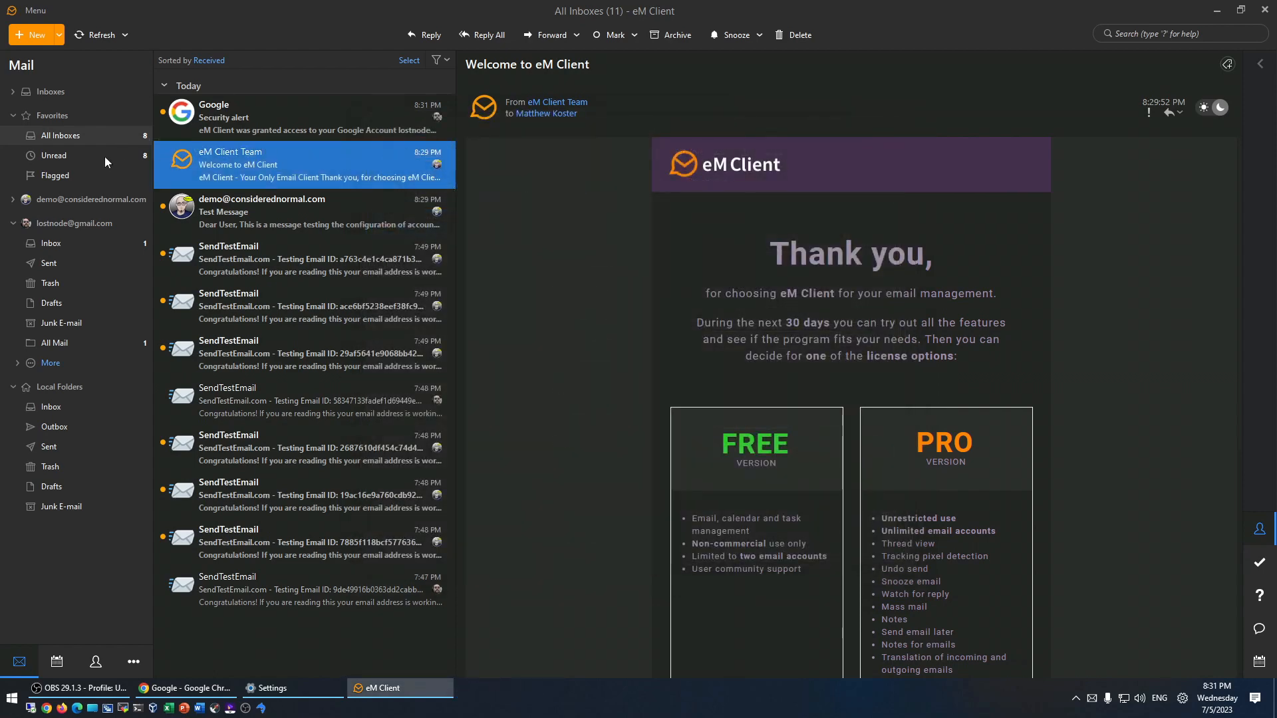
pyautogui.click(11, 116)
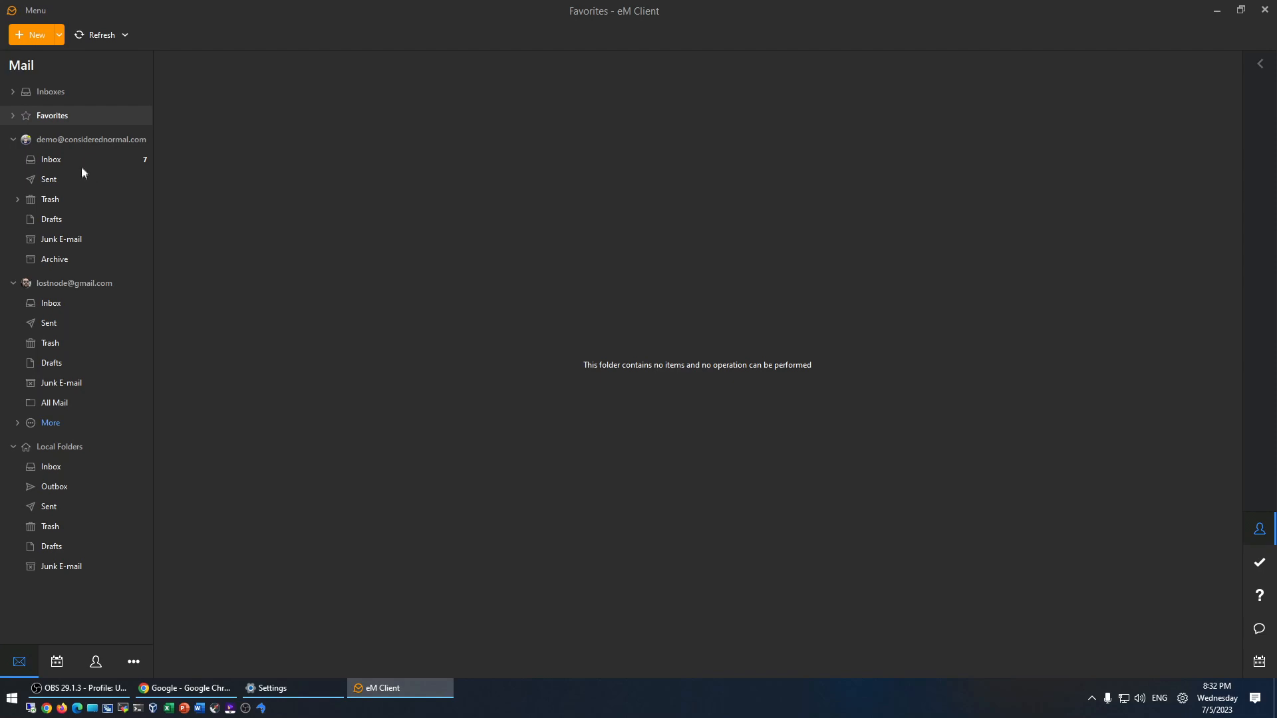
pyautogui.click(59, 141)
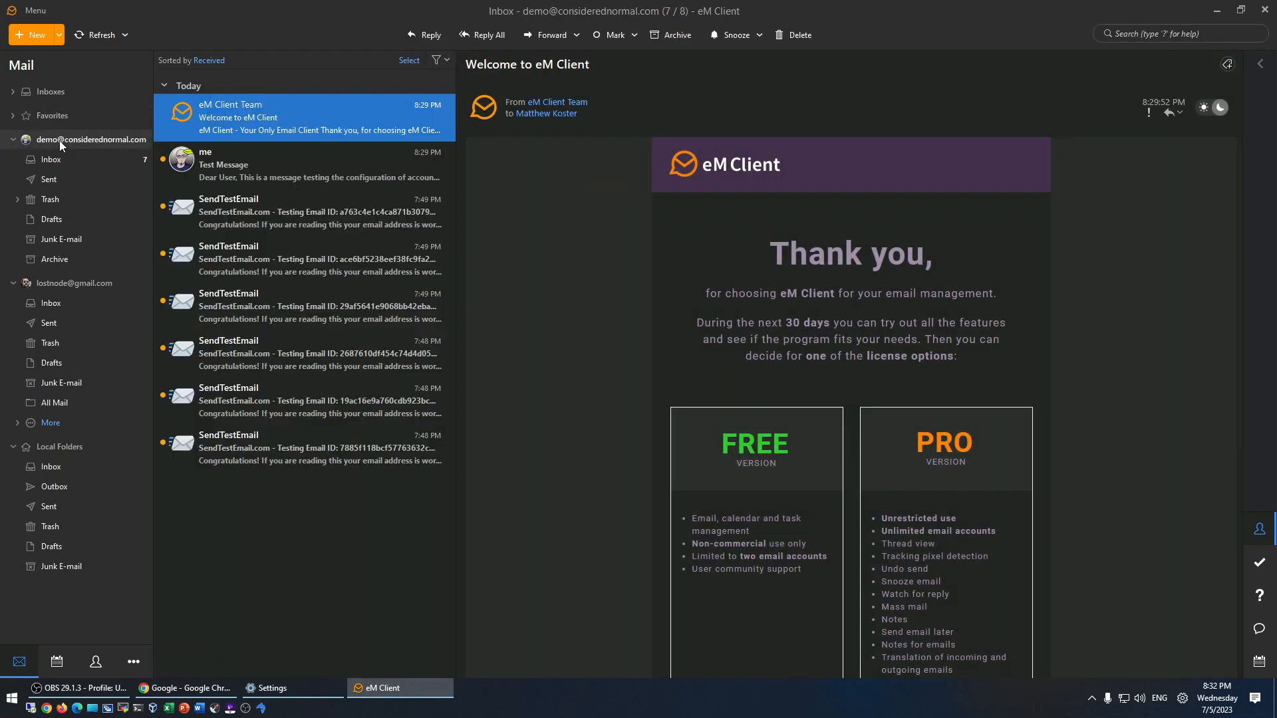
pyautogui.click(49, 283)
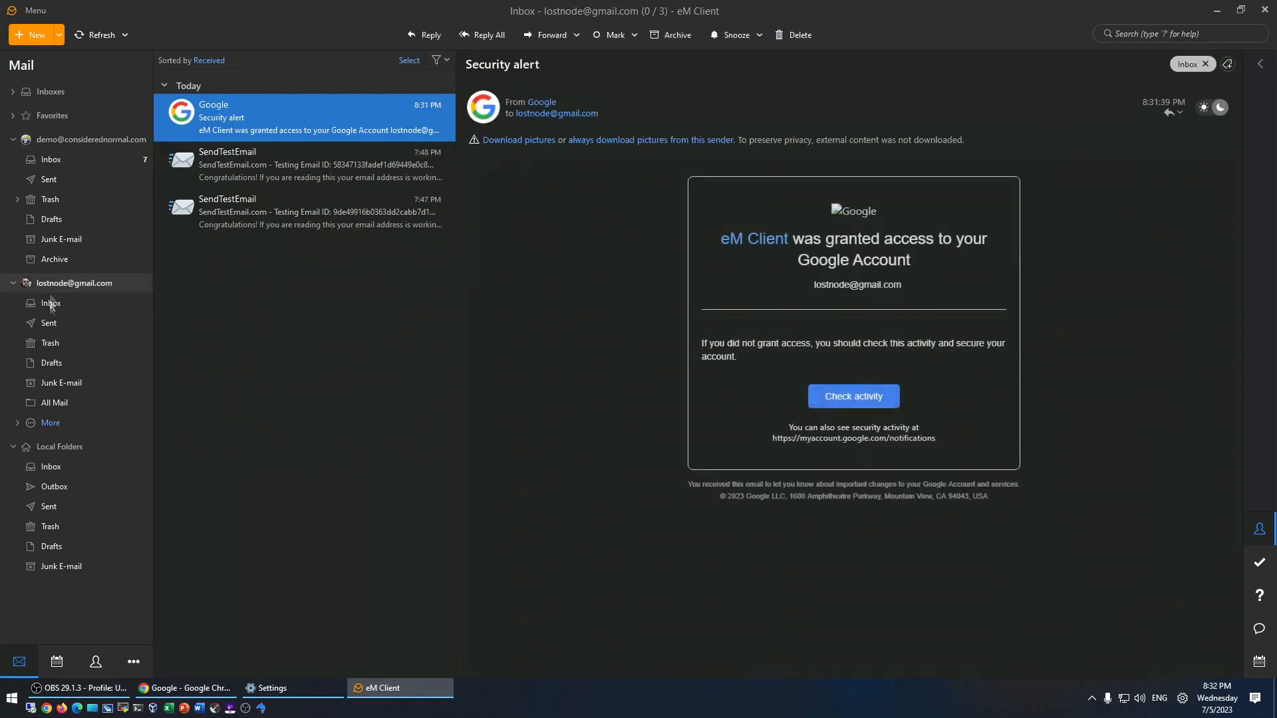
pyautogui.click(52, 304)
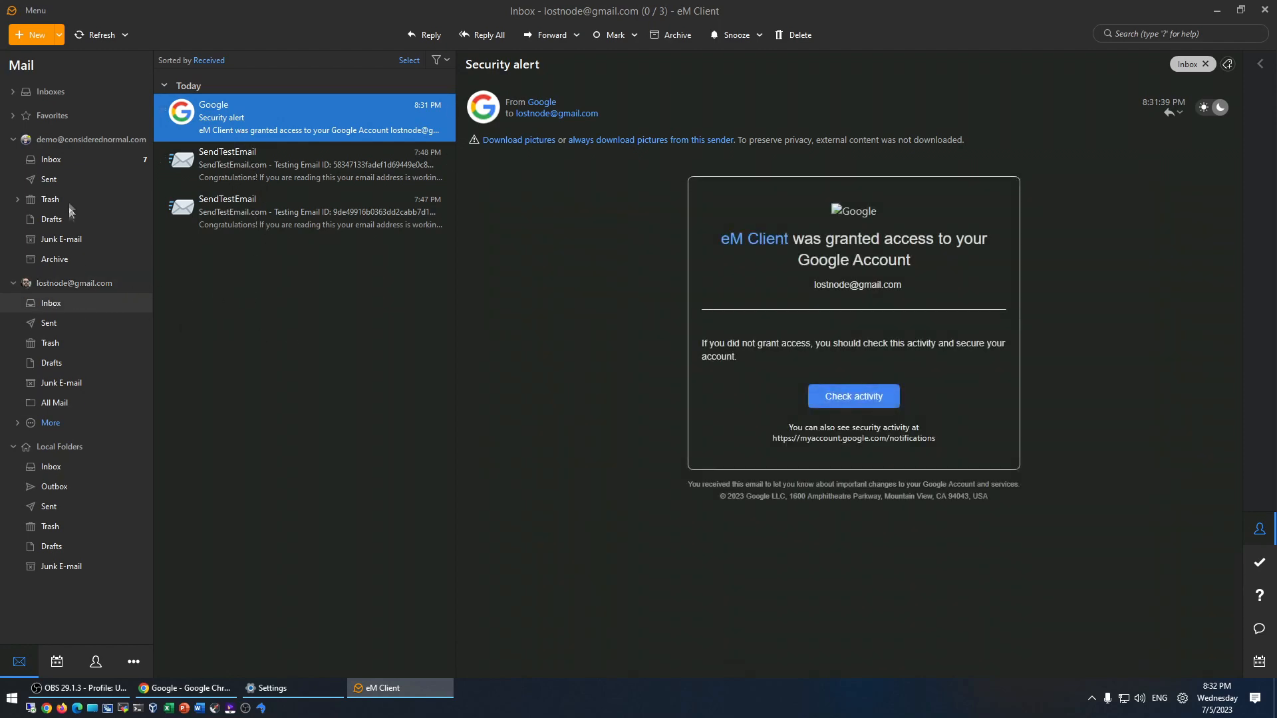
pyautogui.click(48, 160)
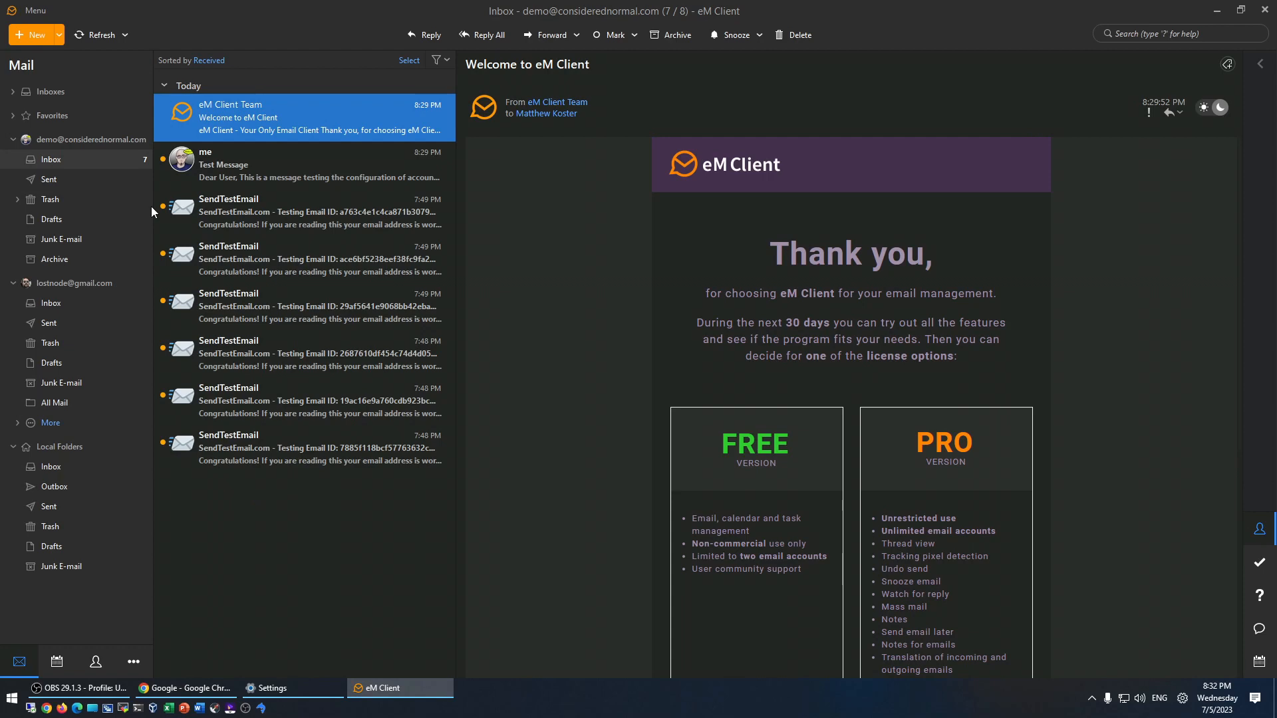
# - Open the first SendTestEmail message and select all messages in the demo Inbox
pyautogui.click(205, 230)
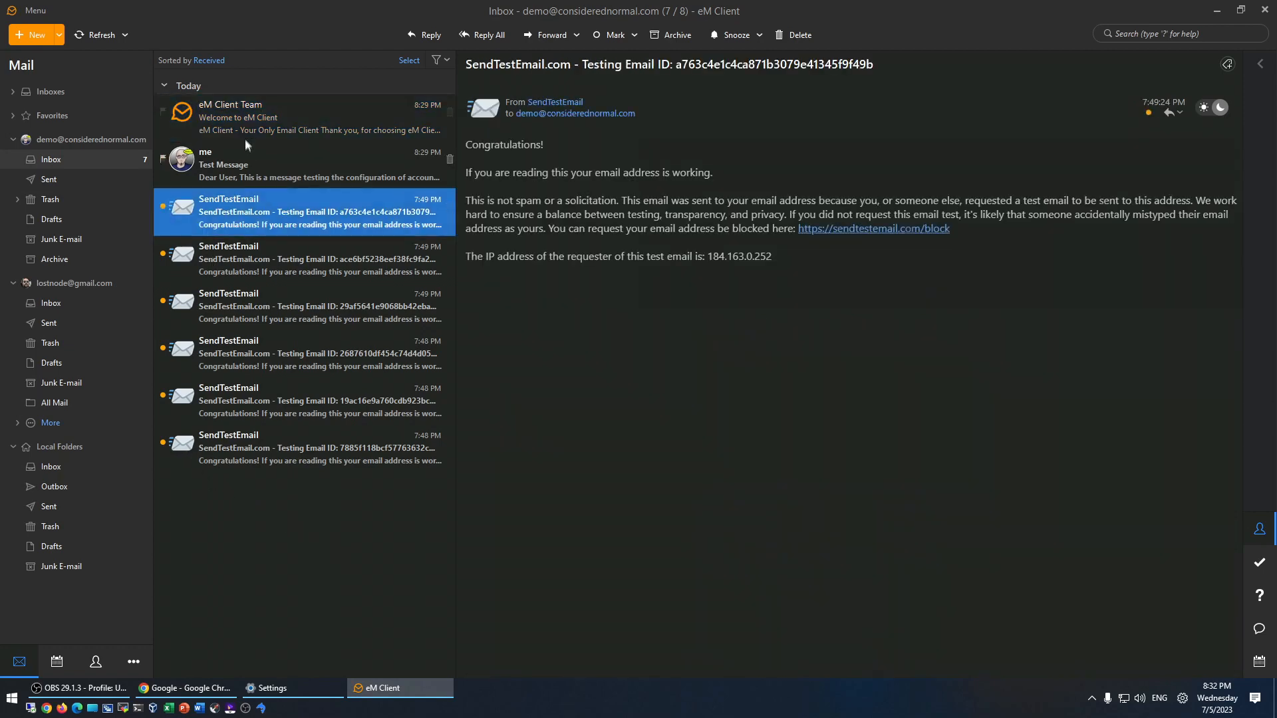
pyautogui.click(242, 116)
pyautogui.keyDown('shift'); pyautogui.click(263, 438); pyautogui.keyUp('shift')
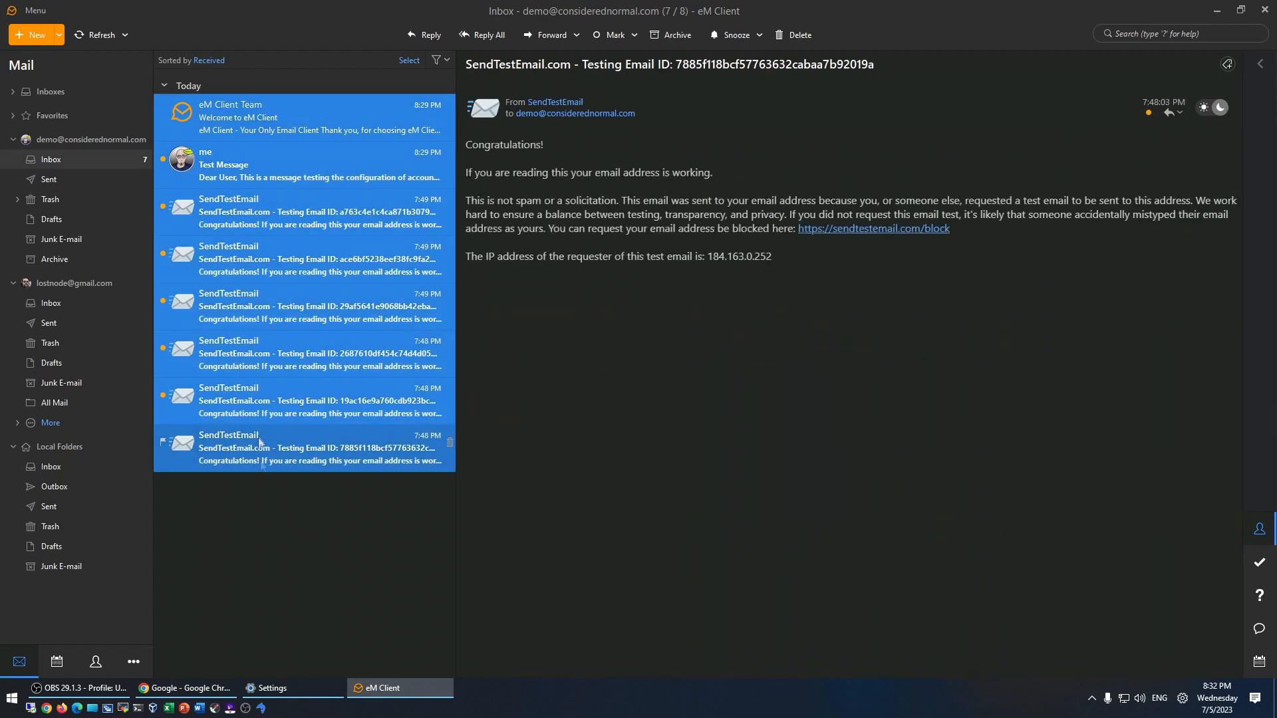
pyautogui.click(269, 327)
# - Select all demo Inbox messages with Ctrl+A and move them into the Gmail Inbox
pyautogui.click(245, 116)
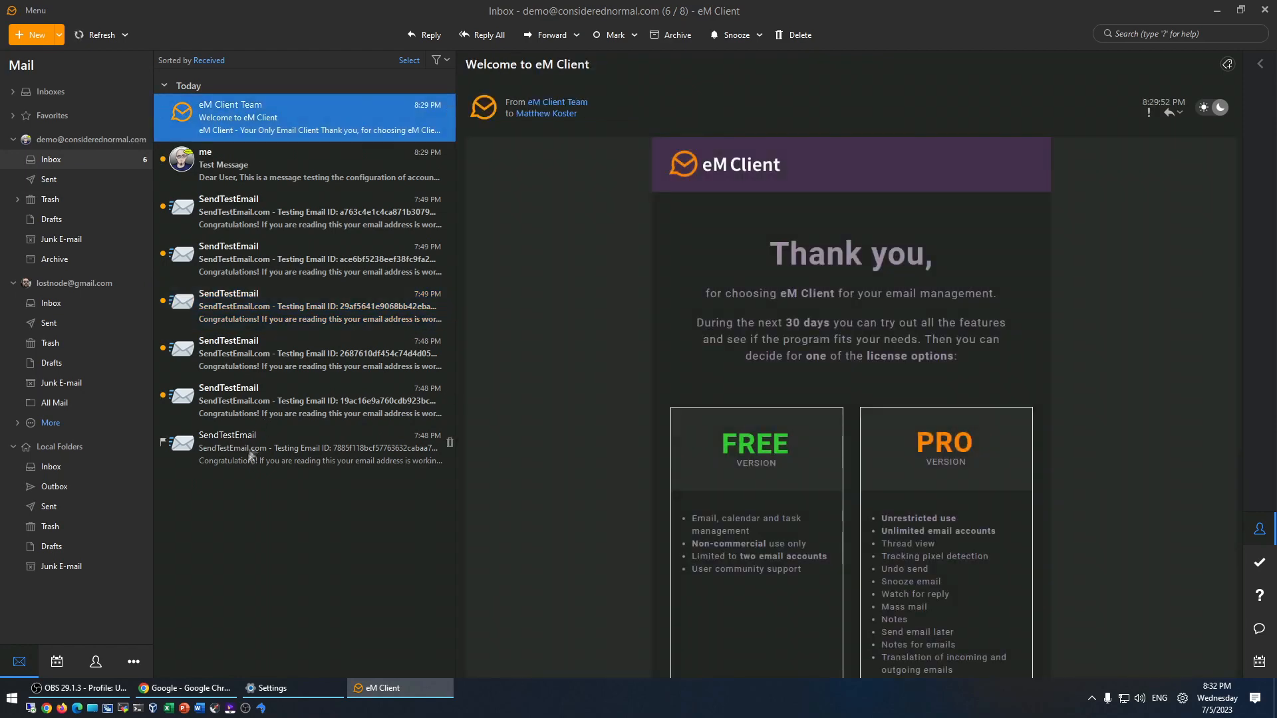
pyautogui.keyDown('shift'); pyautogui.click(248, 453); pyautogui.keyUp('shift')
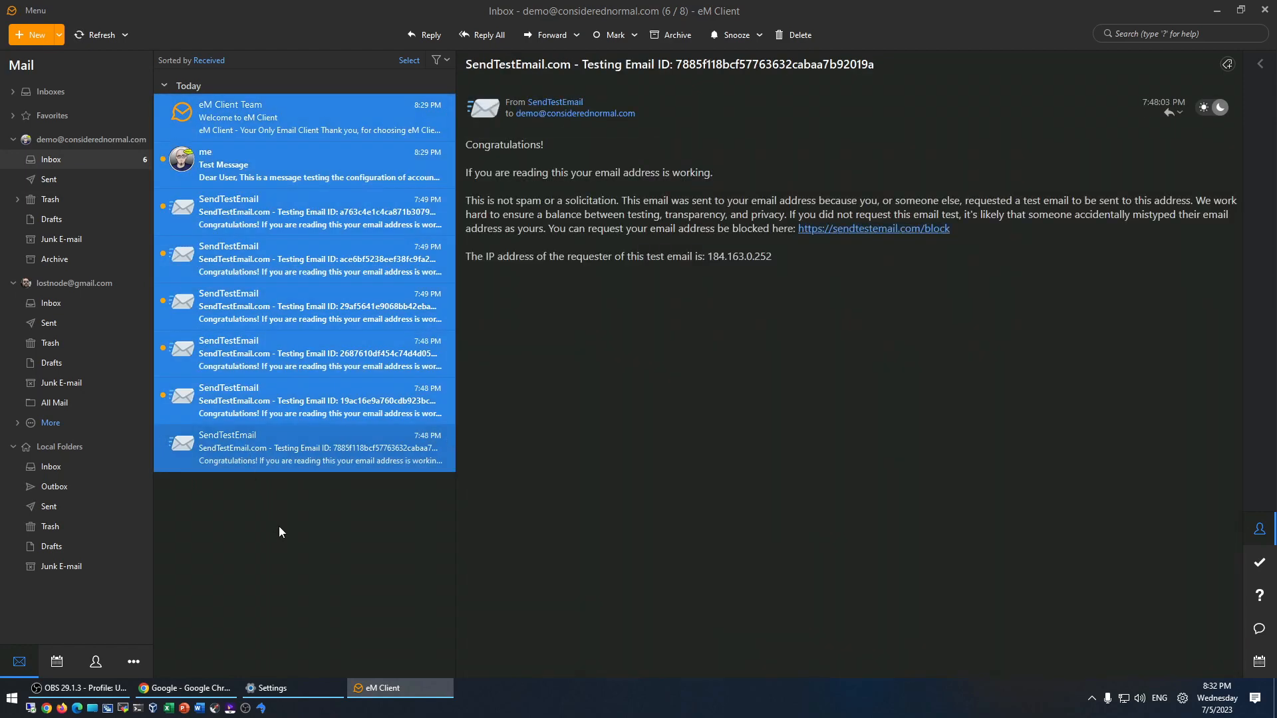
pyautogui.click(270, 415)
pyautogui.hotkey('ctrl', 'a')
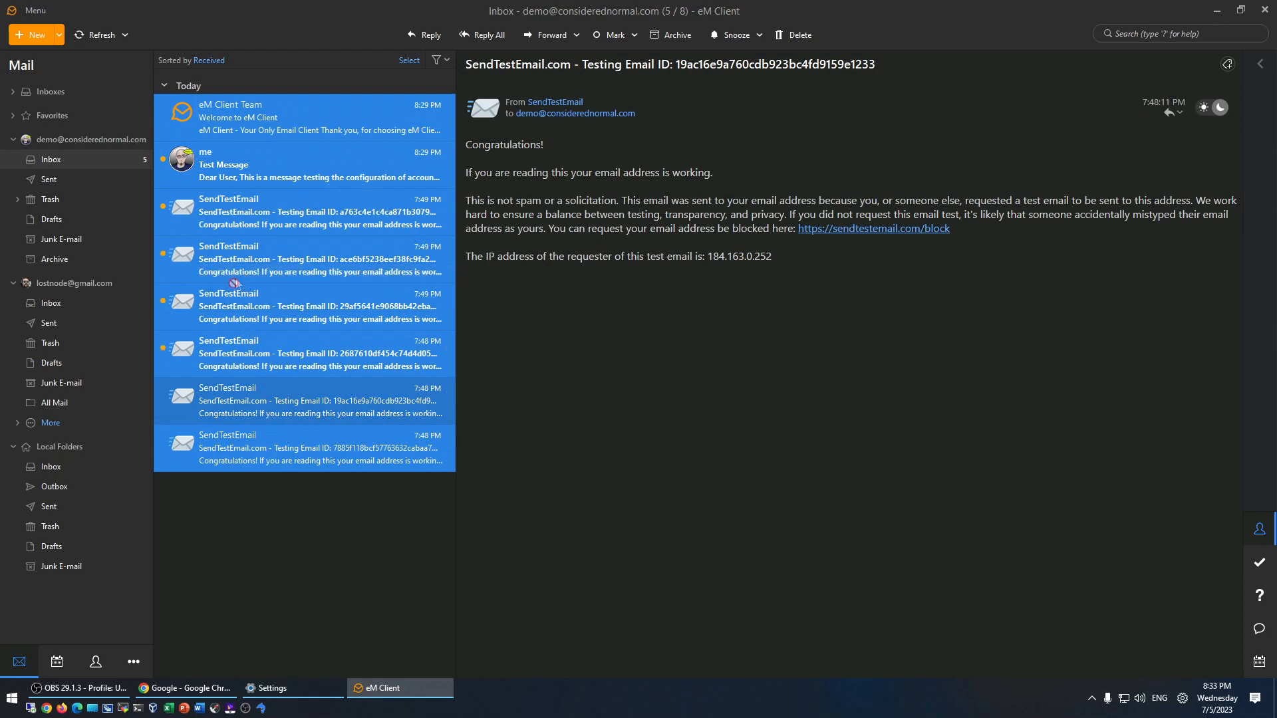
pyautogui.click(51, 305)
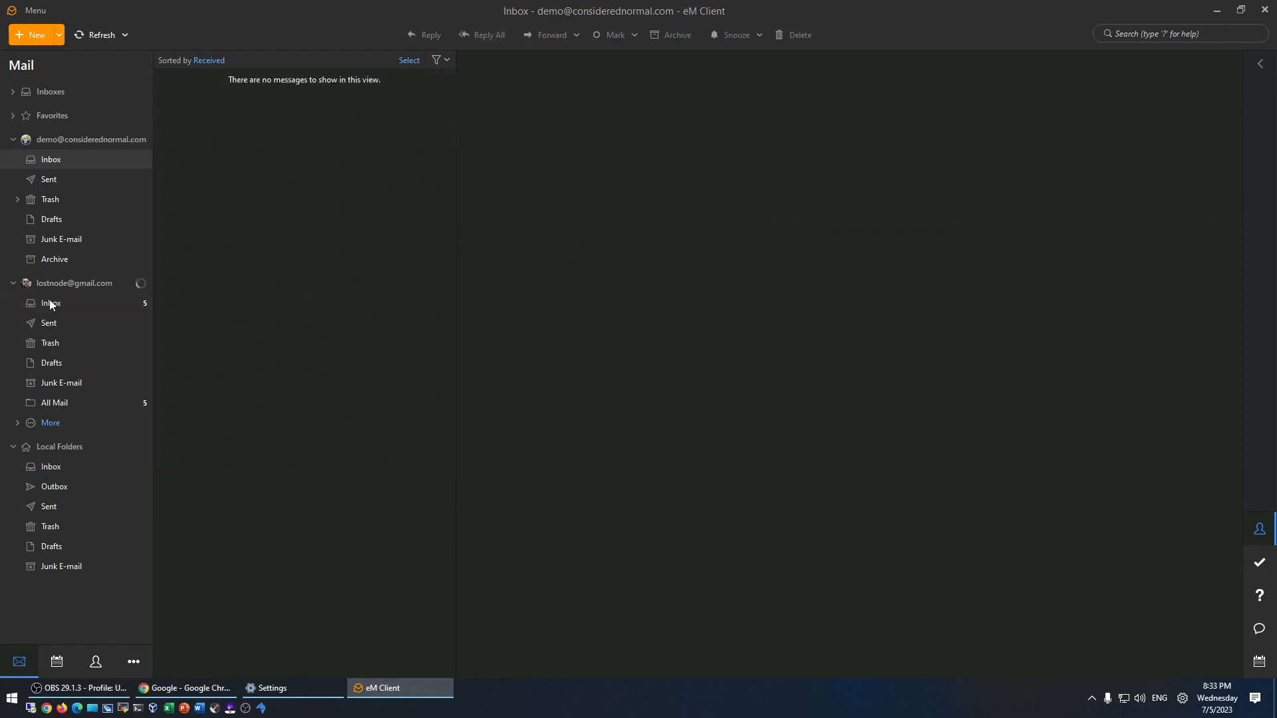
# - Check that the demo Inbox is empty and the Gmail Inbox holds the moved messages
pyautogui.click(52, 165)
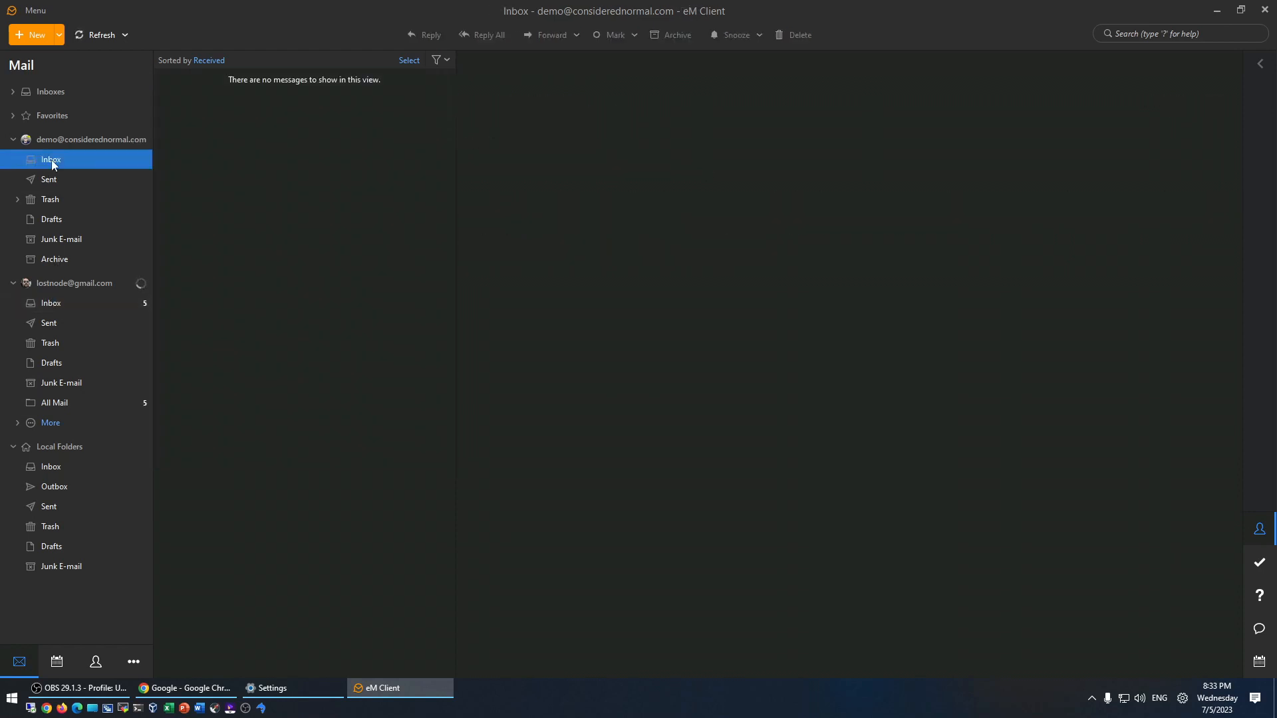
pyautogui.click(52, 308)
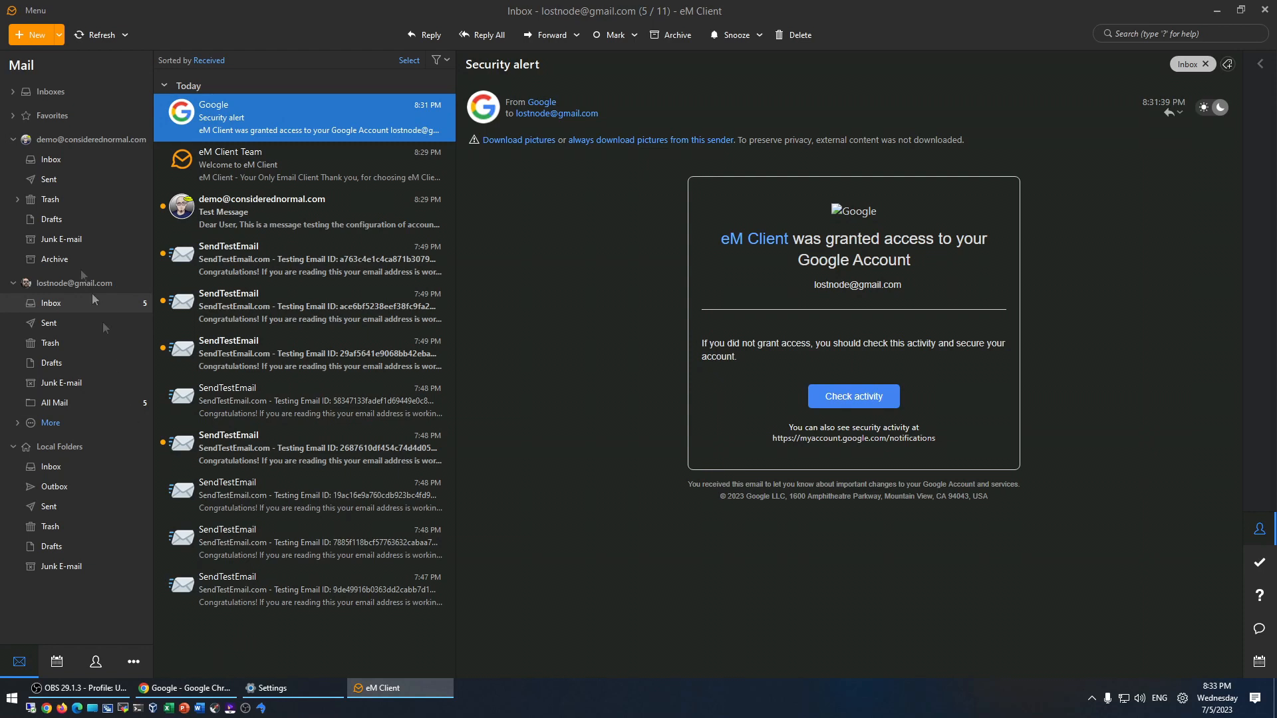
pyautogui.click(44, 162)
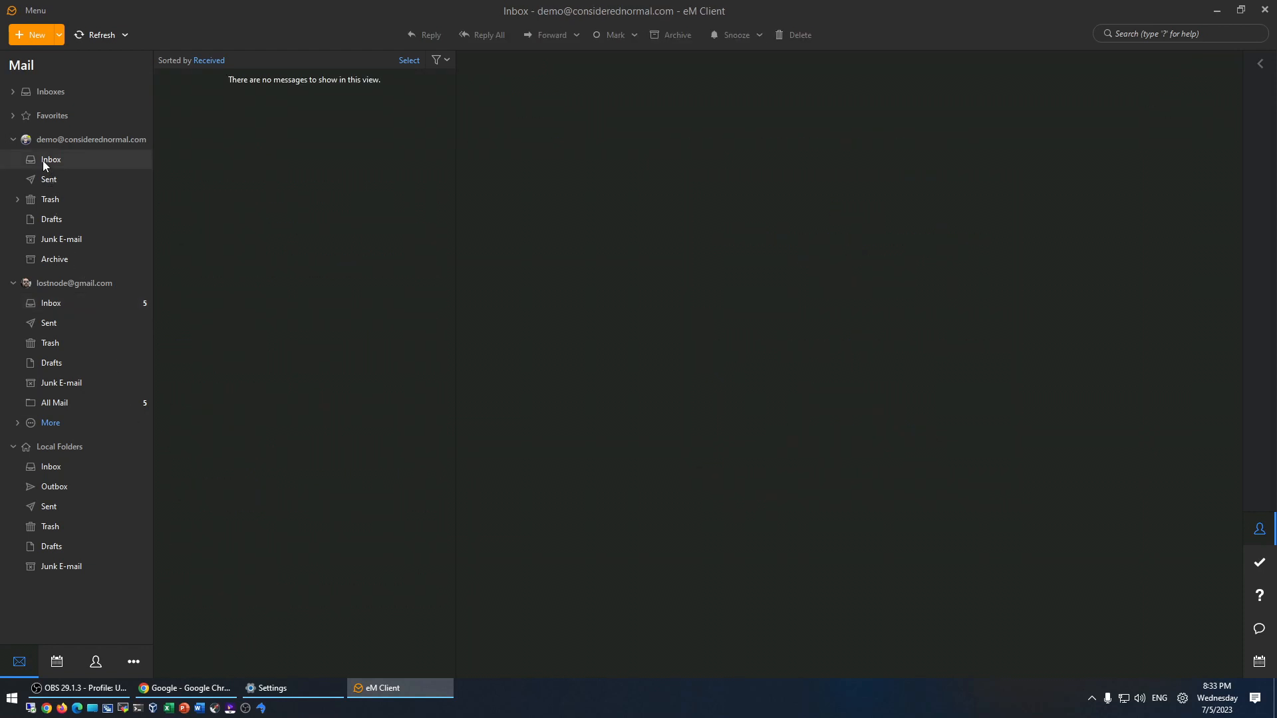
# - Empty the demo account's Trash, deleting the Demo Folder inside it
pyautogui.click(18, 199)
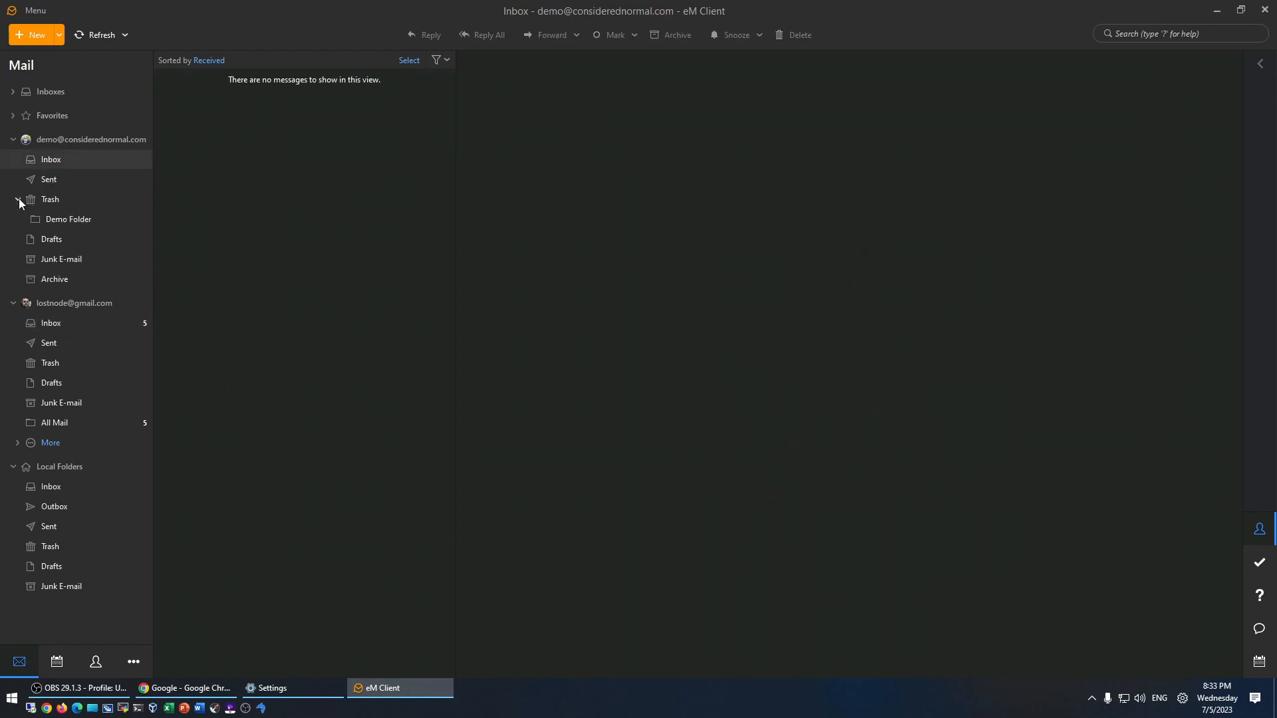
pyautogui.click(67, 222)
pyautogui.rightClick(47, 199)
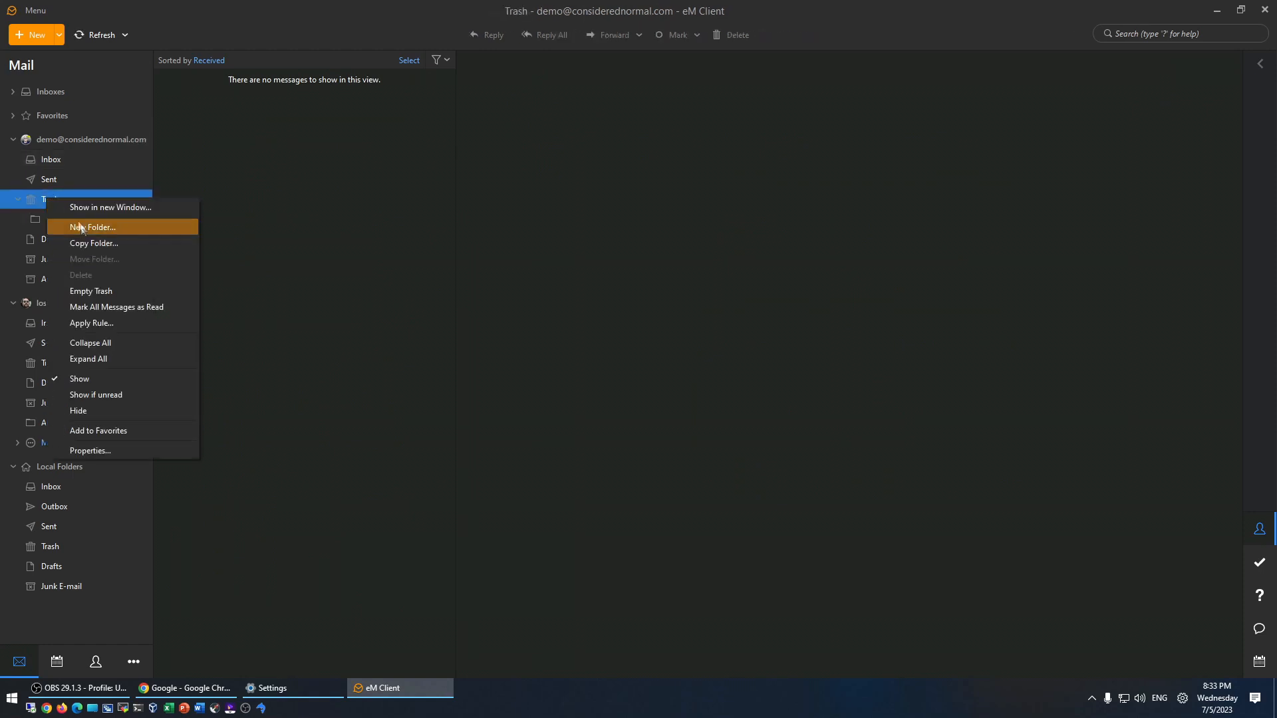
pyautogui.click(100, 292)
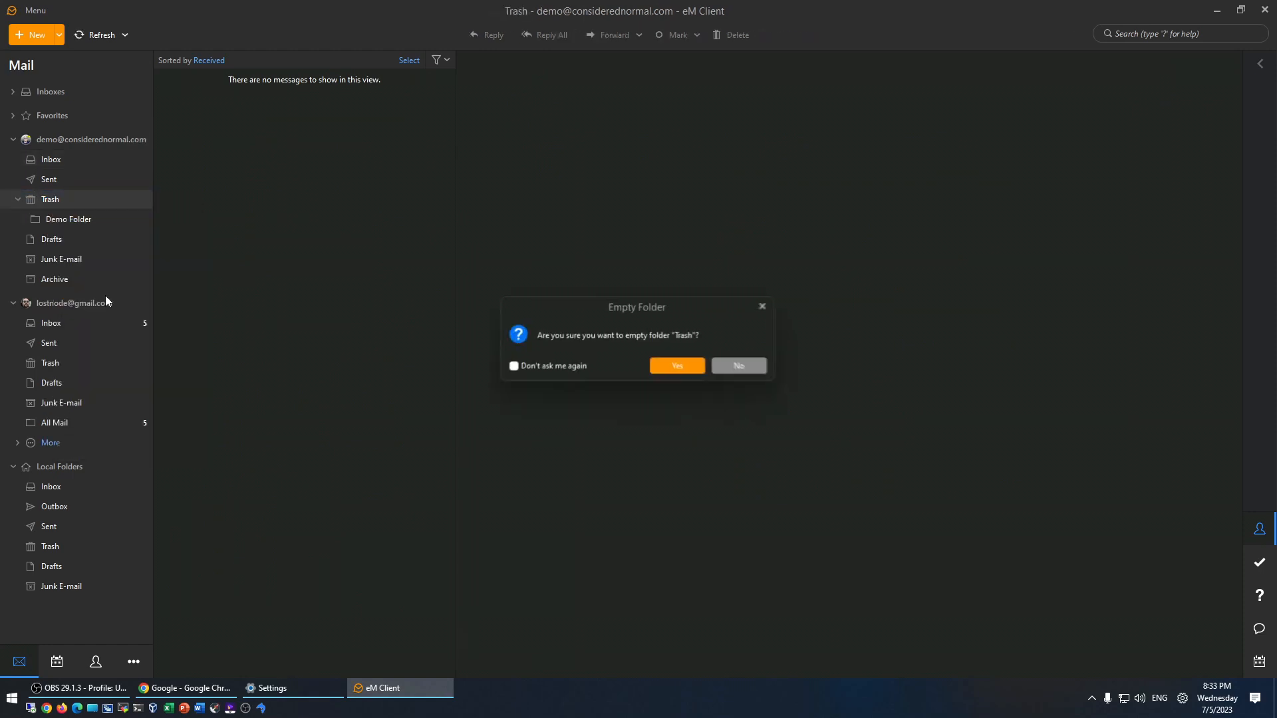
pyautogui.click(674, 368)
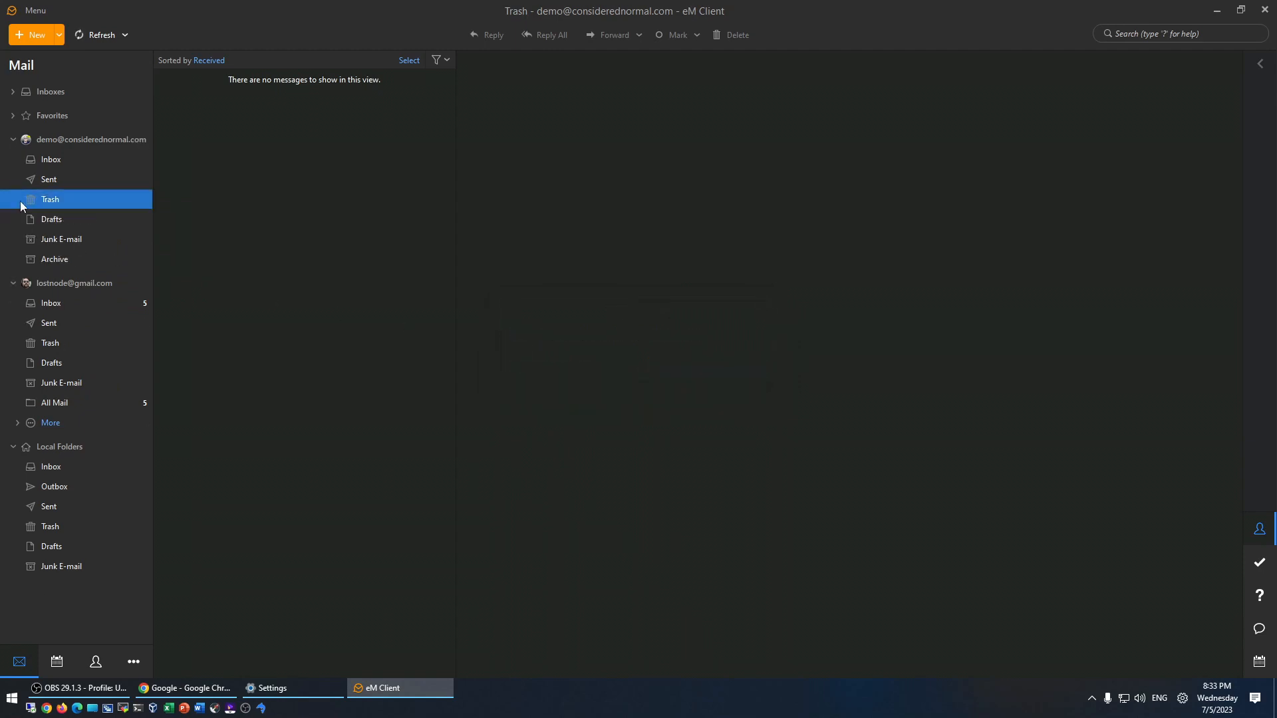
# - Check the Gmail account's Demo Folder, Important and TestFolder labels, then return to its inbox
pyautogui.click(49, 286)
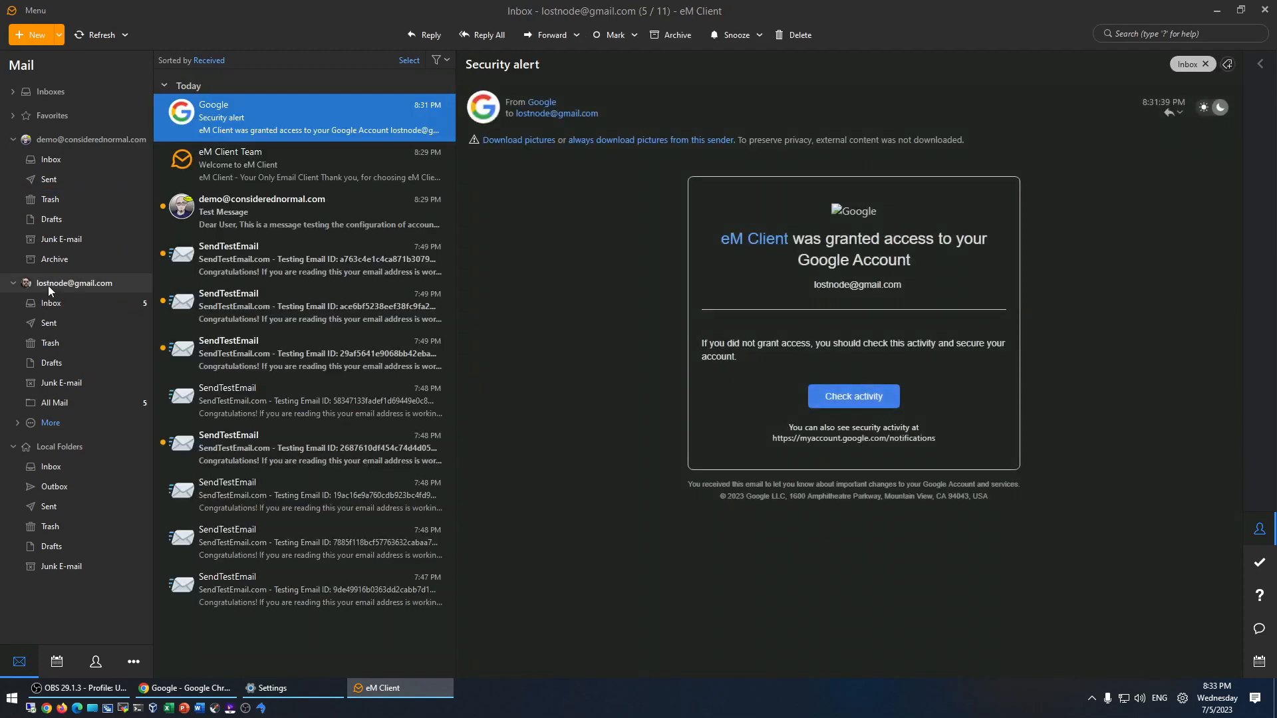
pyautogui.click(17, 424)
pyautogui.click(71, 444)
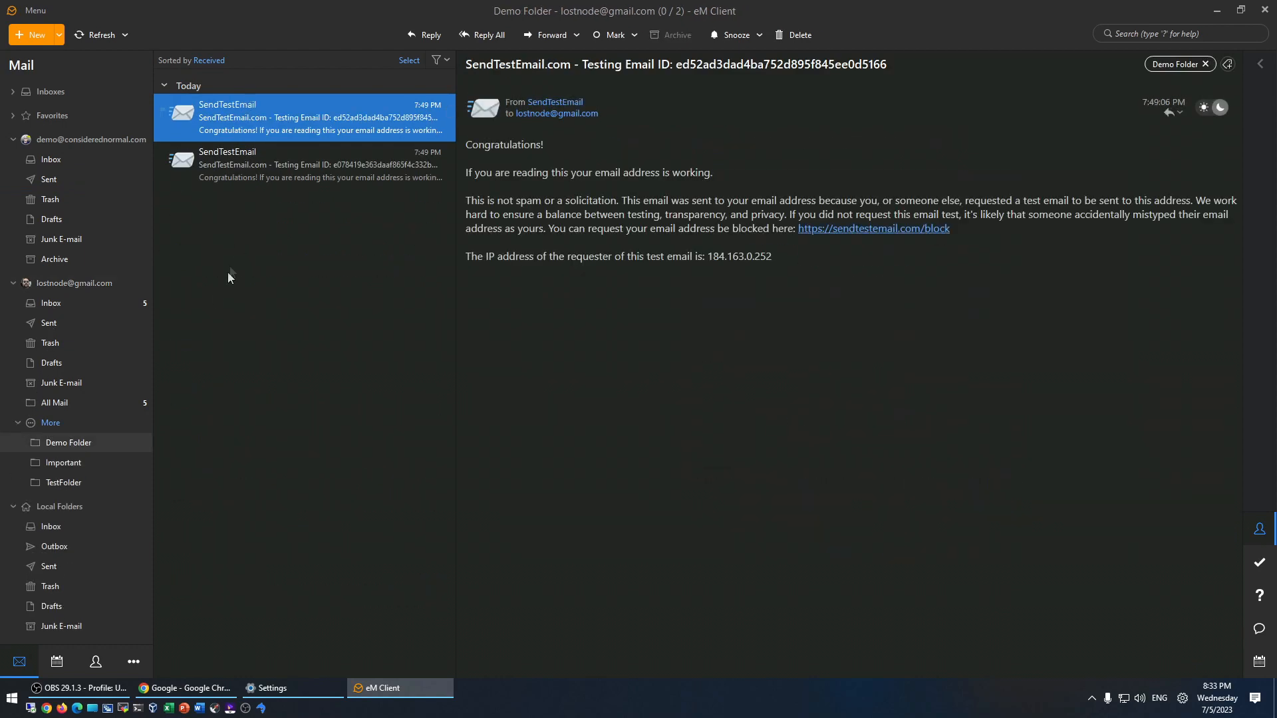
pyautogui.click(65, 467)
pyautogui.click(63, 483)
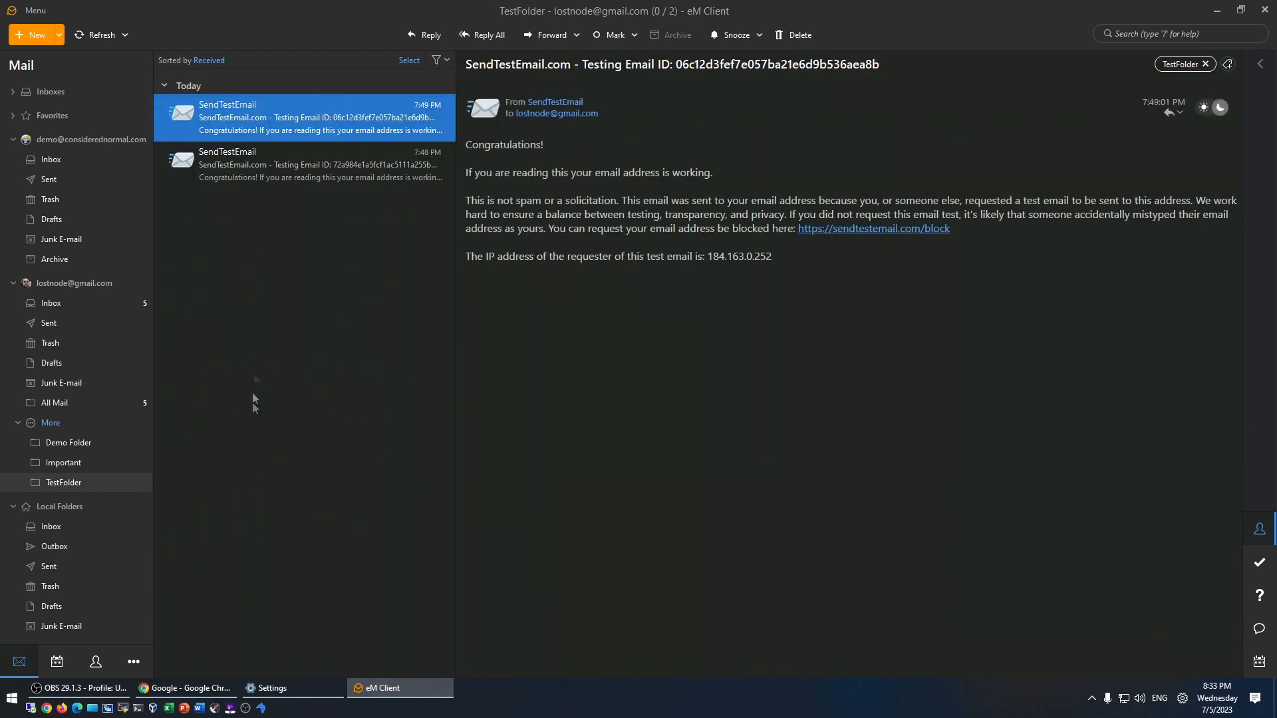
pyautogui.click(49, 304)
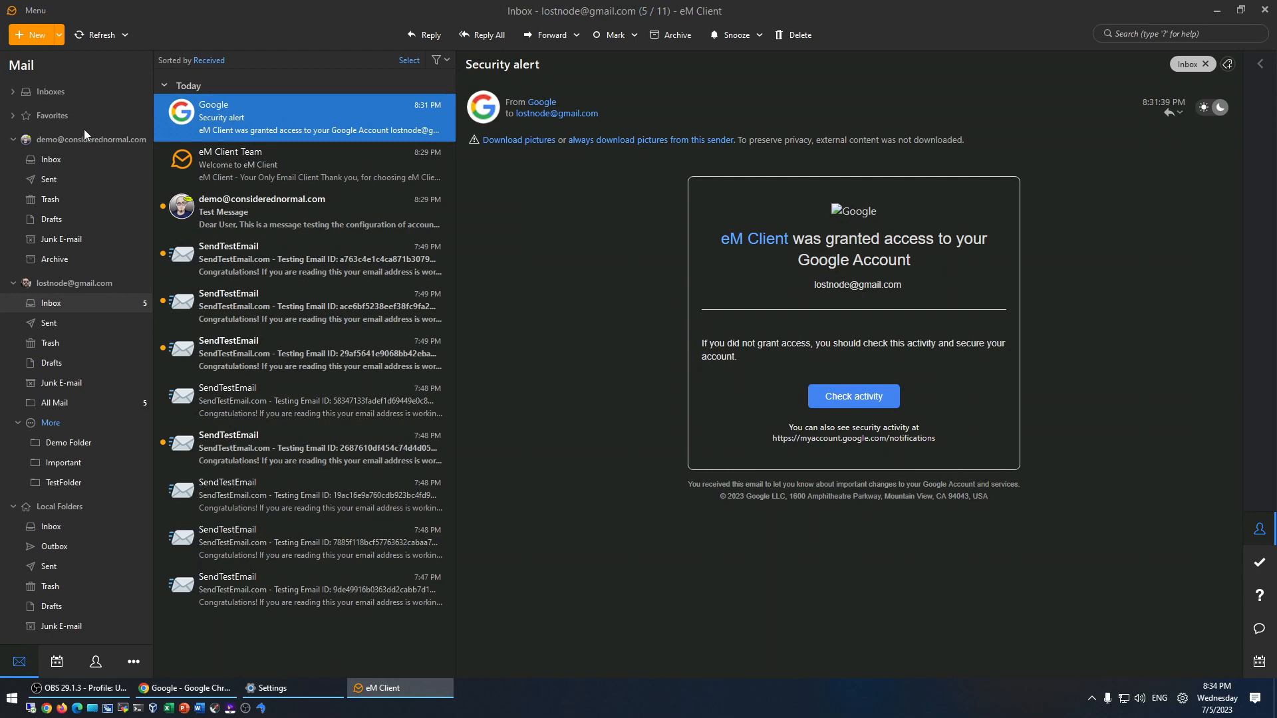
pyautogui.hotkey('ctrl', 'a')
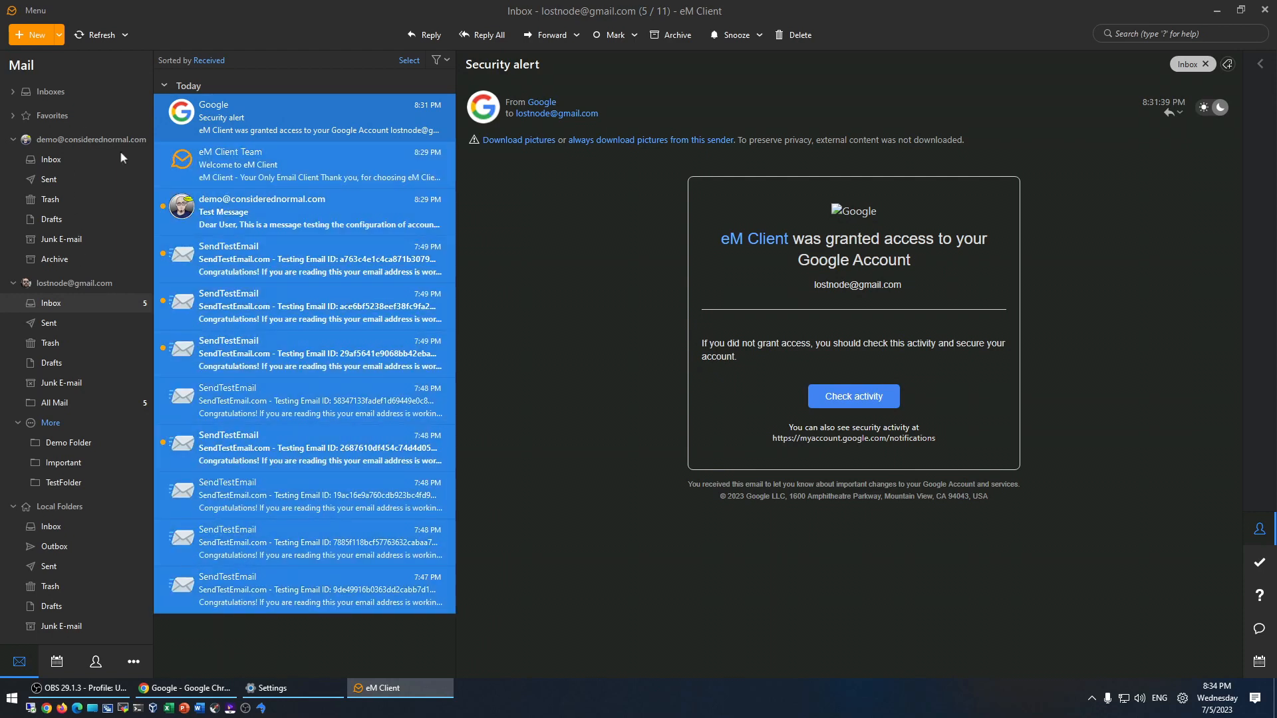
pyautogui.moveTo(217, 120); pyautogui.dragTo(52, 163)
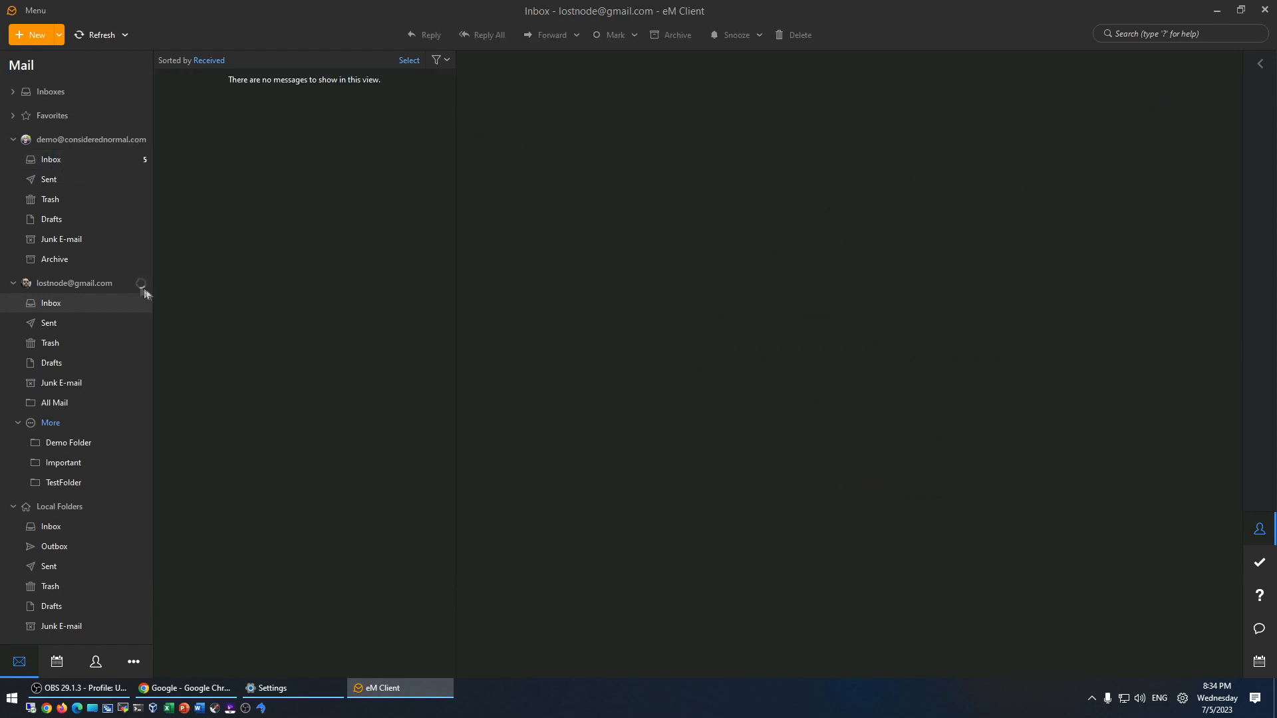
pyautogui.click(48, 163)
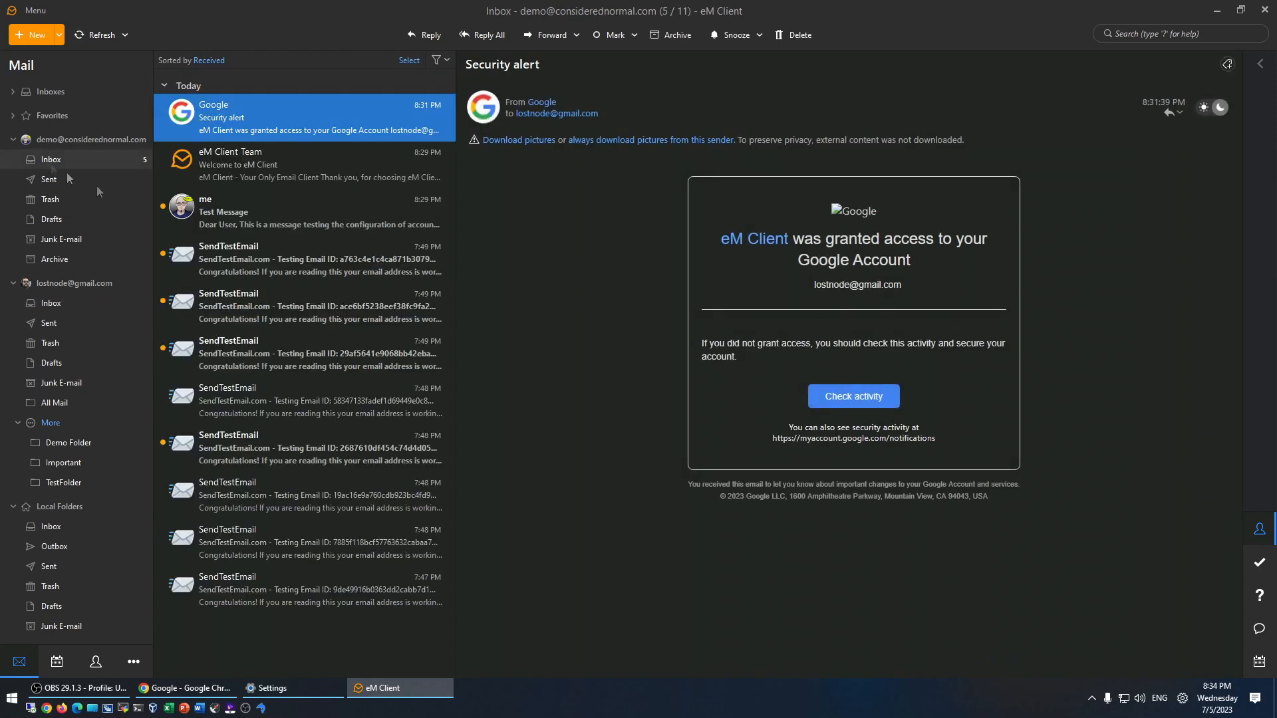
pyautogui.click(54, 306)
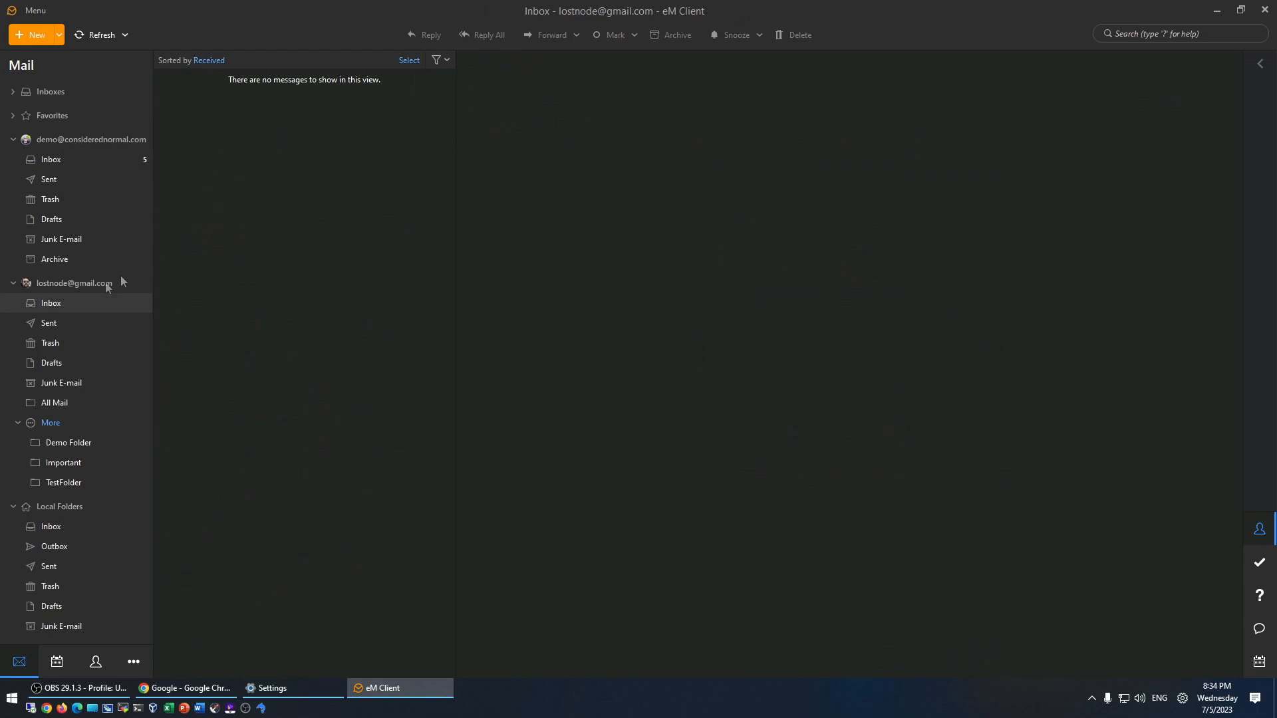
# - Move Demo Folder from the Gmail account onto the other account and confirm
pyautogui.click(80, 440)
pyautogui.click(70, 483)
pyautogui.click(64, 444)
pyautogui.moveTo(56, 444); pyautogui.dragTo(66, 137)
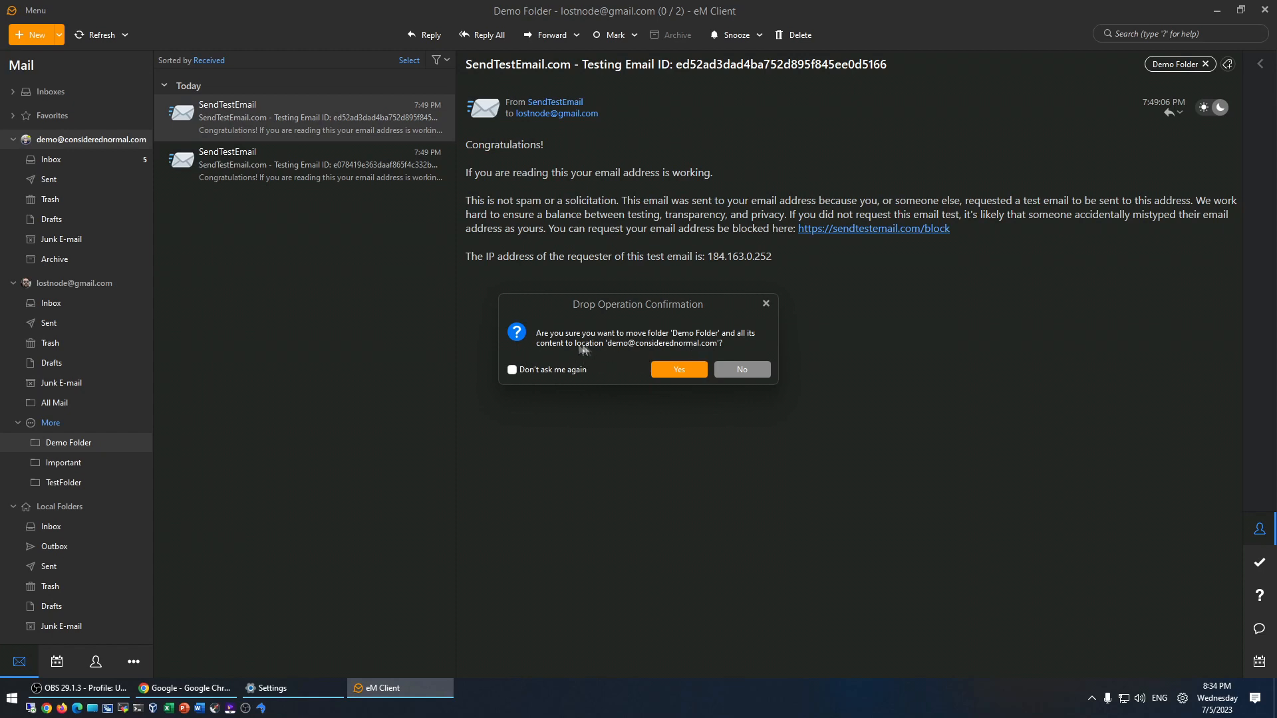
pyautogui.click(676, 373)
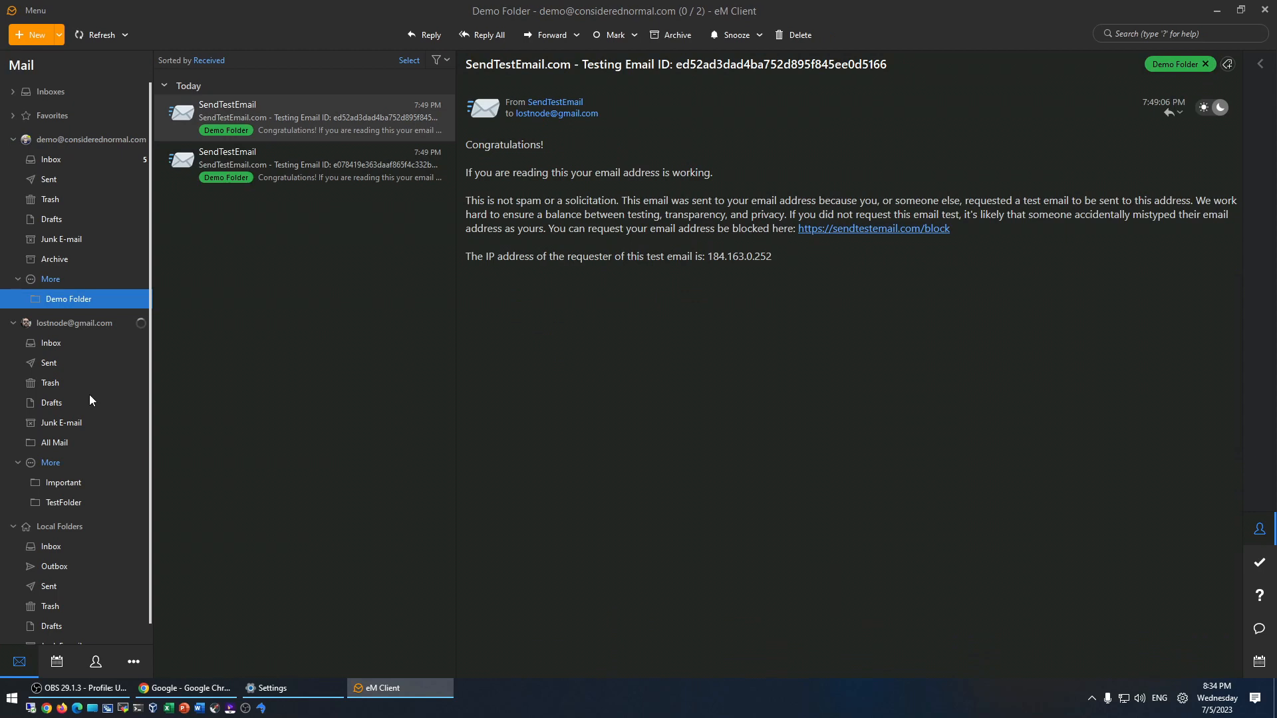
# - Move TestFolder onto the other account too, turning off further drop confirmations
pyautogui.click(59, 502)
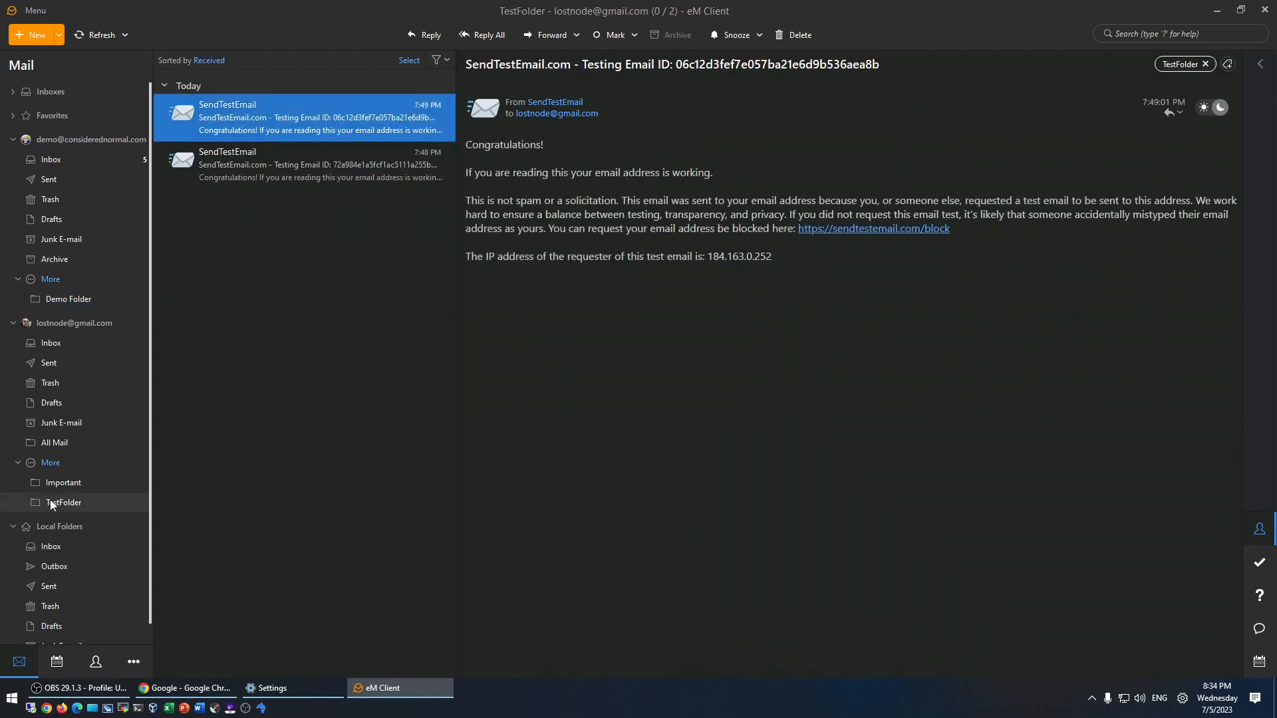
pyautogui.moveTo(128, 228); pyautogui.dragTo(64, 137)
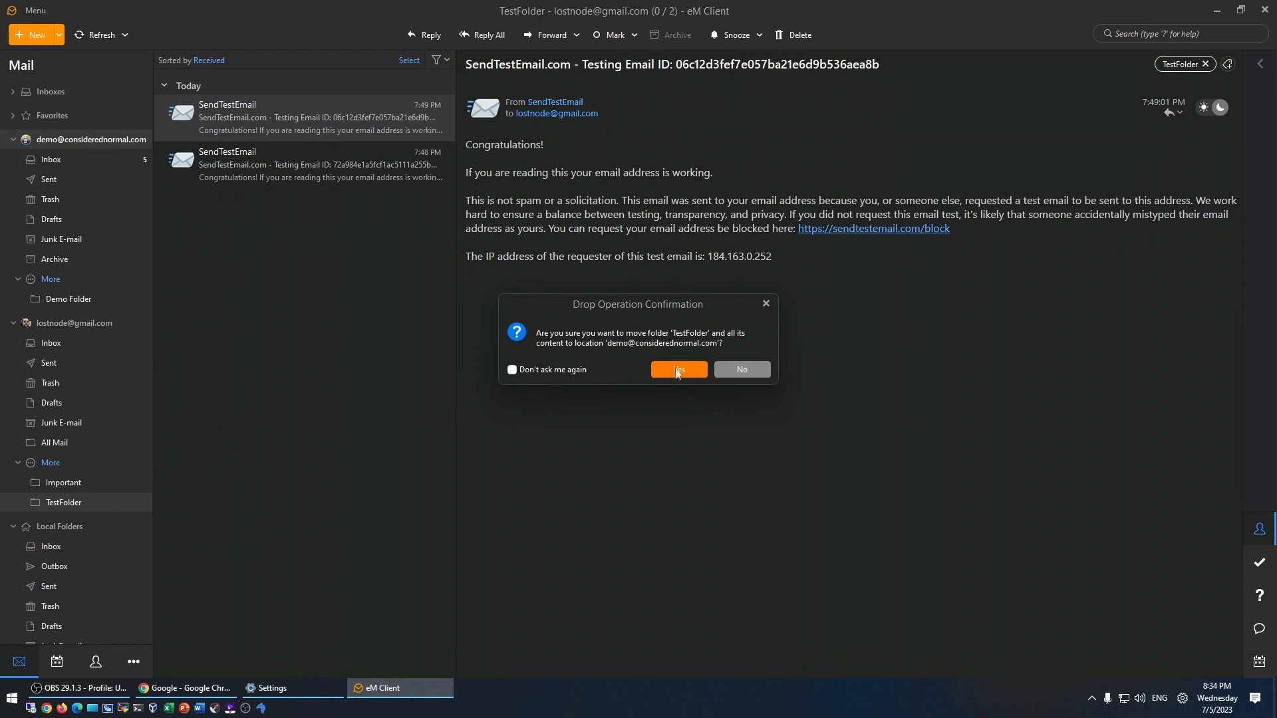
pyautogui.click(513, 369)
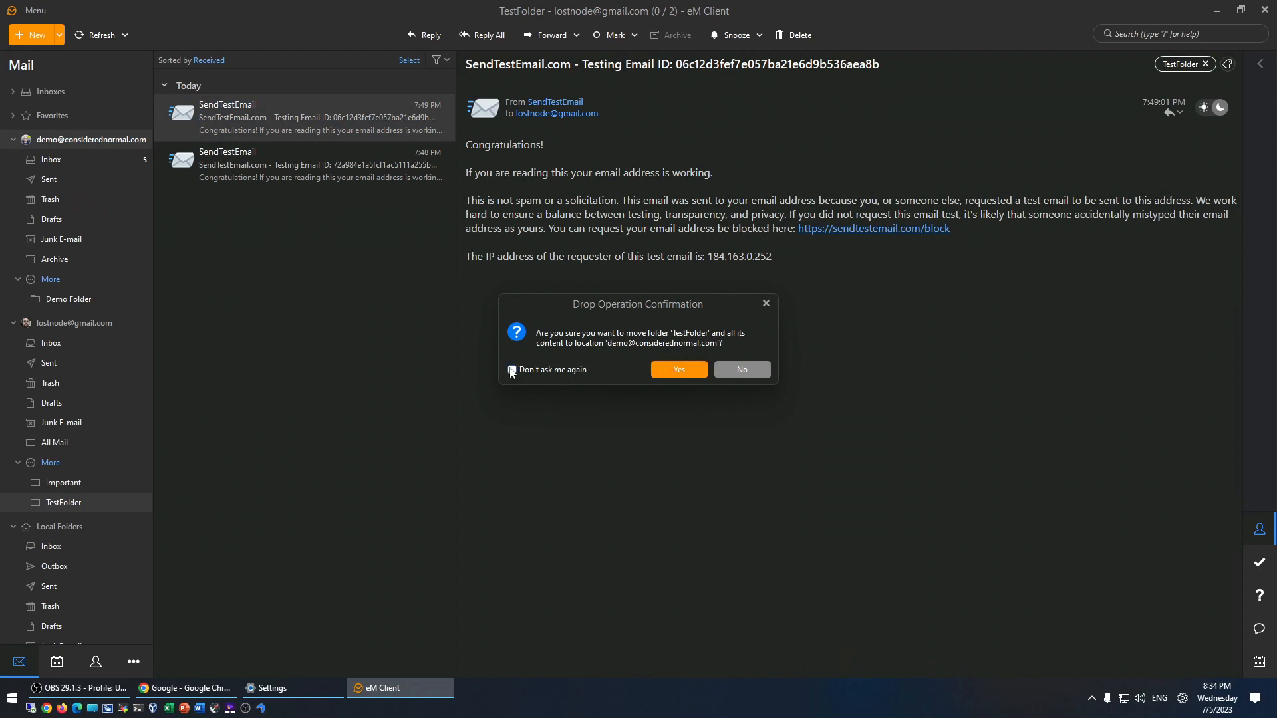
pyautogui.click(677, 370)
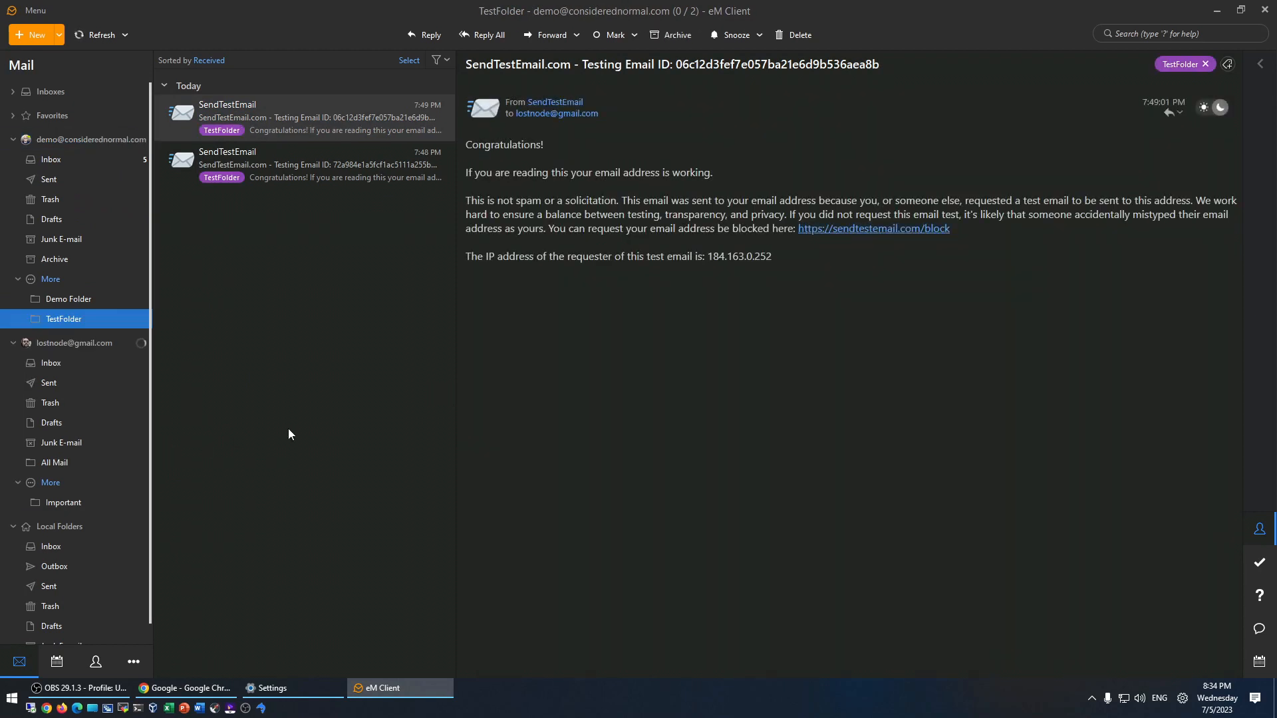
# - Review both moved folders and the other account's inbox
pyautogui.click(64, 299)
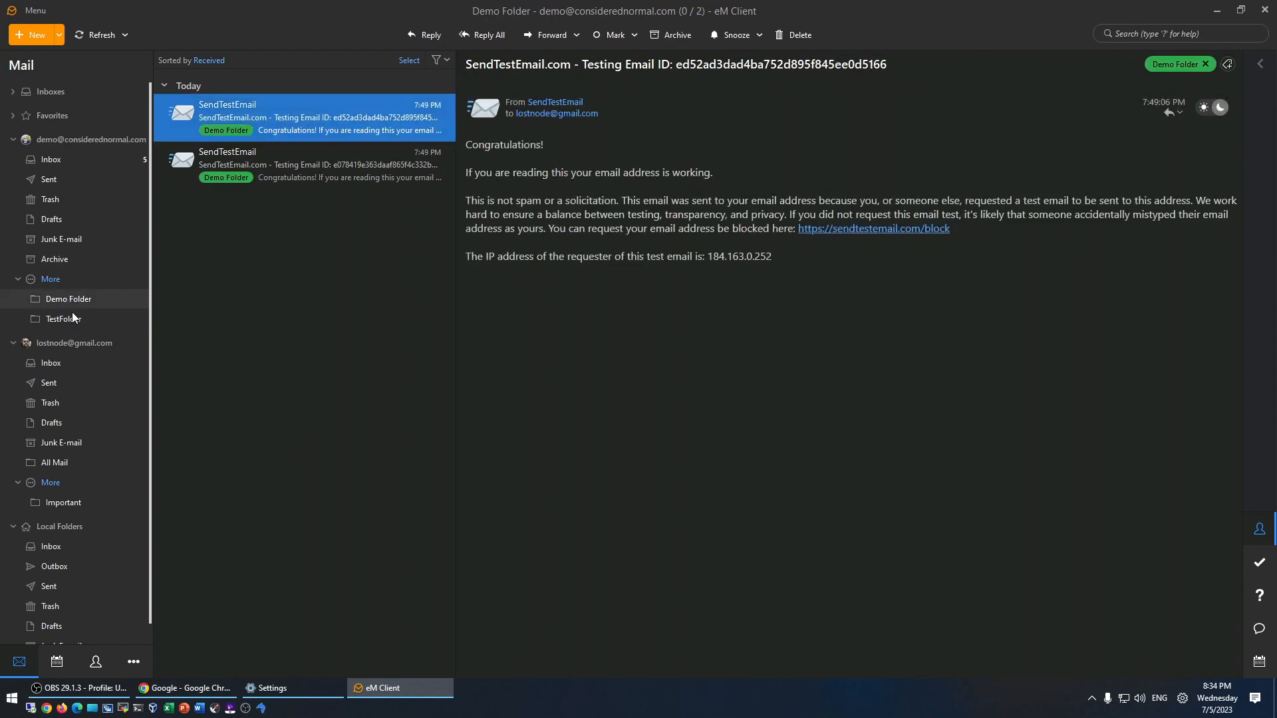
pyautogui.click(66, 319)
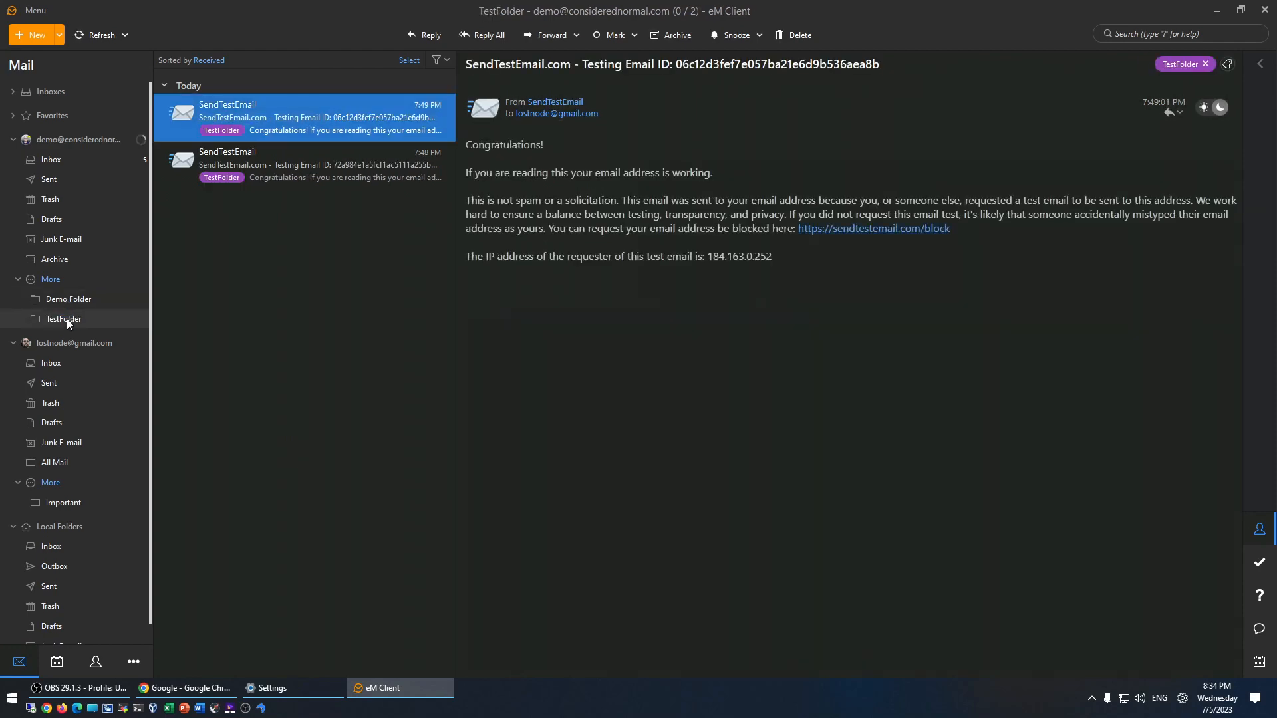
pyautogui.click(52, 141)
pyautogui.click(44, 161)
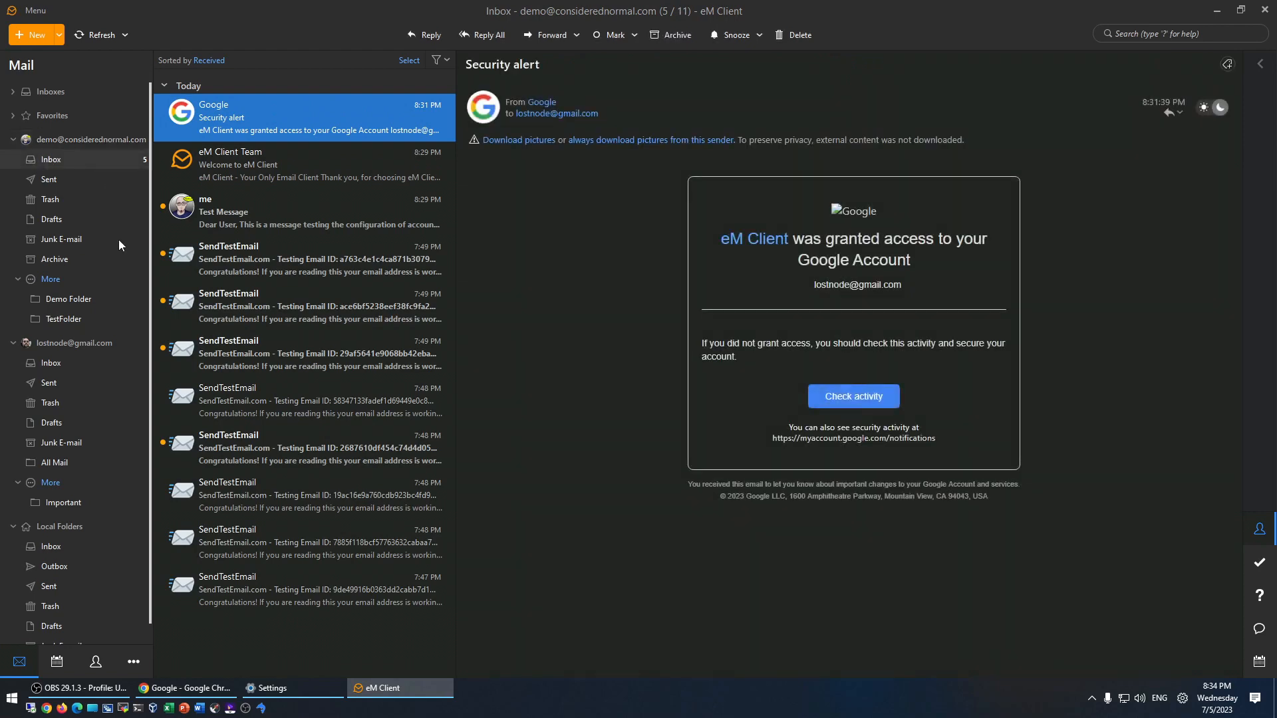
# - Select all eleven messages in the other account's inbox and drop them into the Gmail inbox
pyautogui.hotkey('ctrl', 'a')
pyautogui.moveTo(266, 273); pyautogui.dragTo(73, 344)
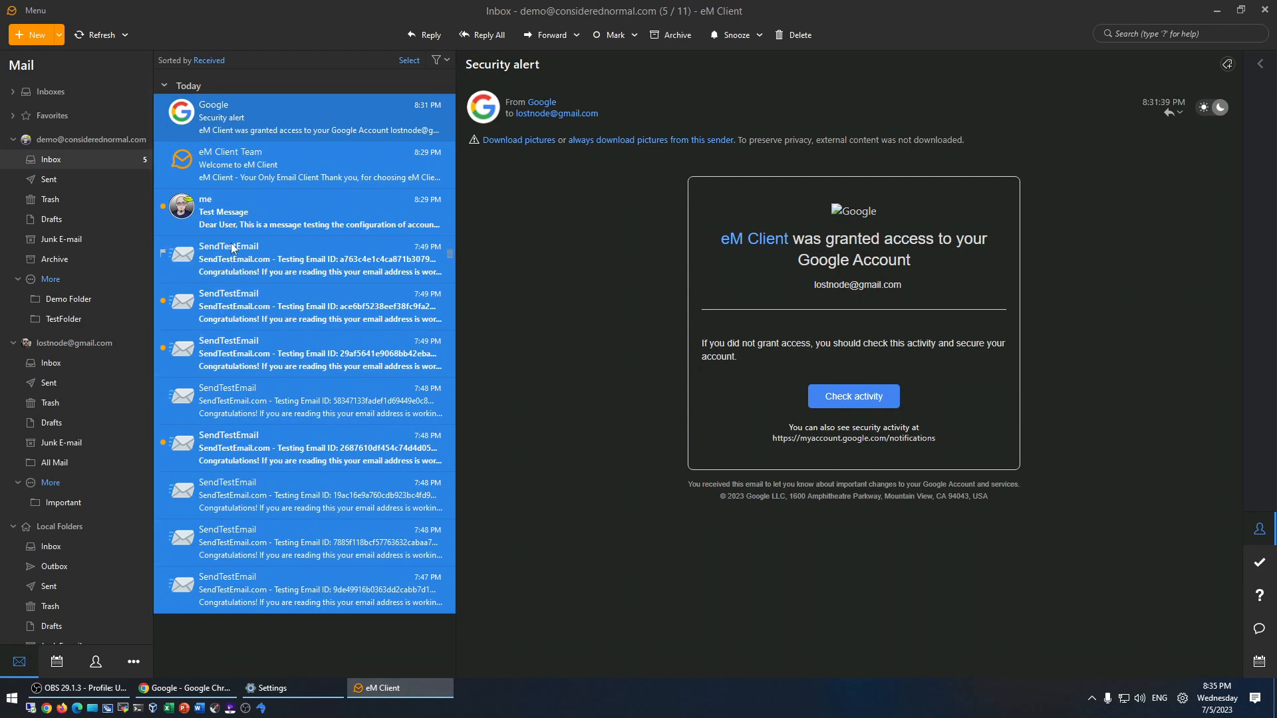
pyautogui.moveTo(53, 364); pyautogui.dragTo(51, 364)
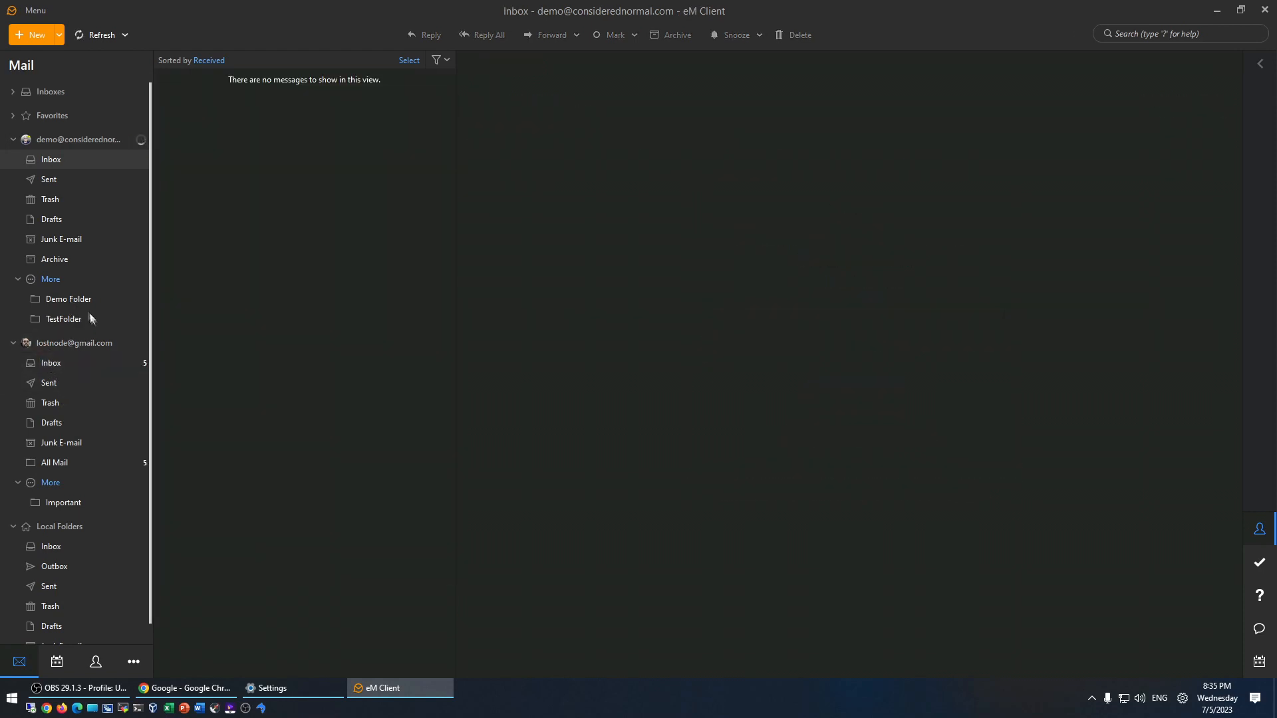
# - Check both folders, then drag Demo Folder back under the Gmail account
pyautogui.click(74, 300)
pyautogui.click(73, 322)
pyautogui.click(63, 300)
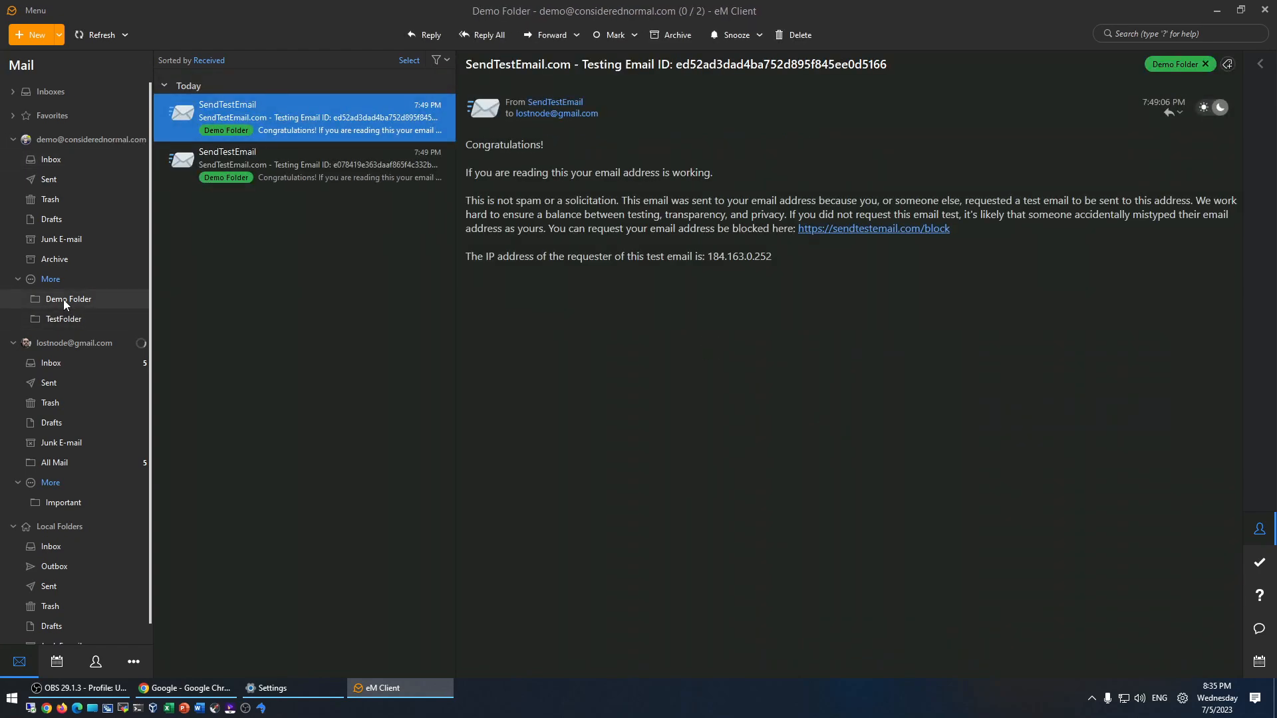
pyautogui.click(65, 321)
pyautogui.click(63, 300)
pyautogui.moveTo(68, 306)
pyautogui.mouseDown()
pyautogui.moveTo(90, 345)
pyautogui.moveTo(71, 342)
pyautogui.moveTo(62, 304)
pyautogui.moveTo(74, 326)
pyautogui.mouseUp()
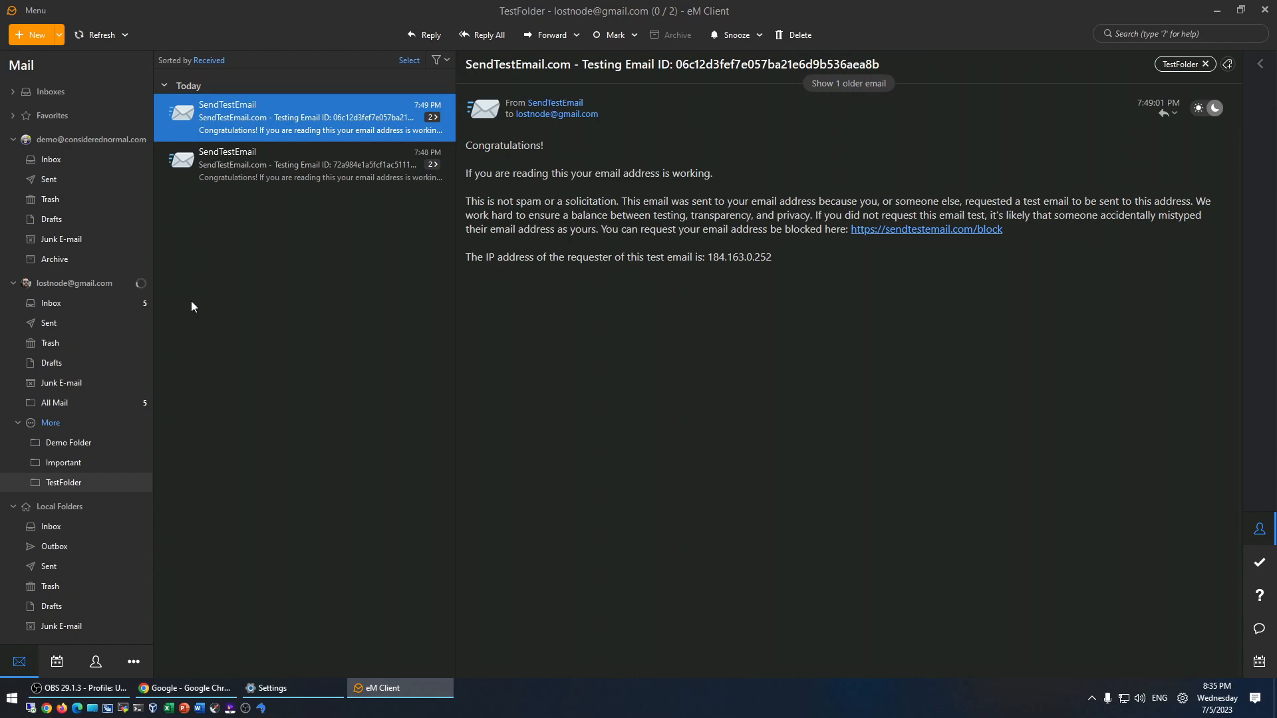
# - Go to Gmail in Chrome
pyautogui.click(200, 689)
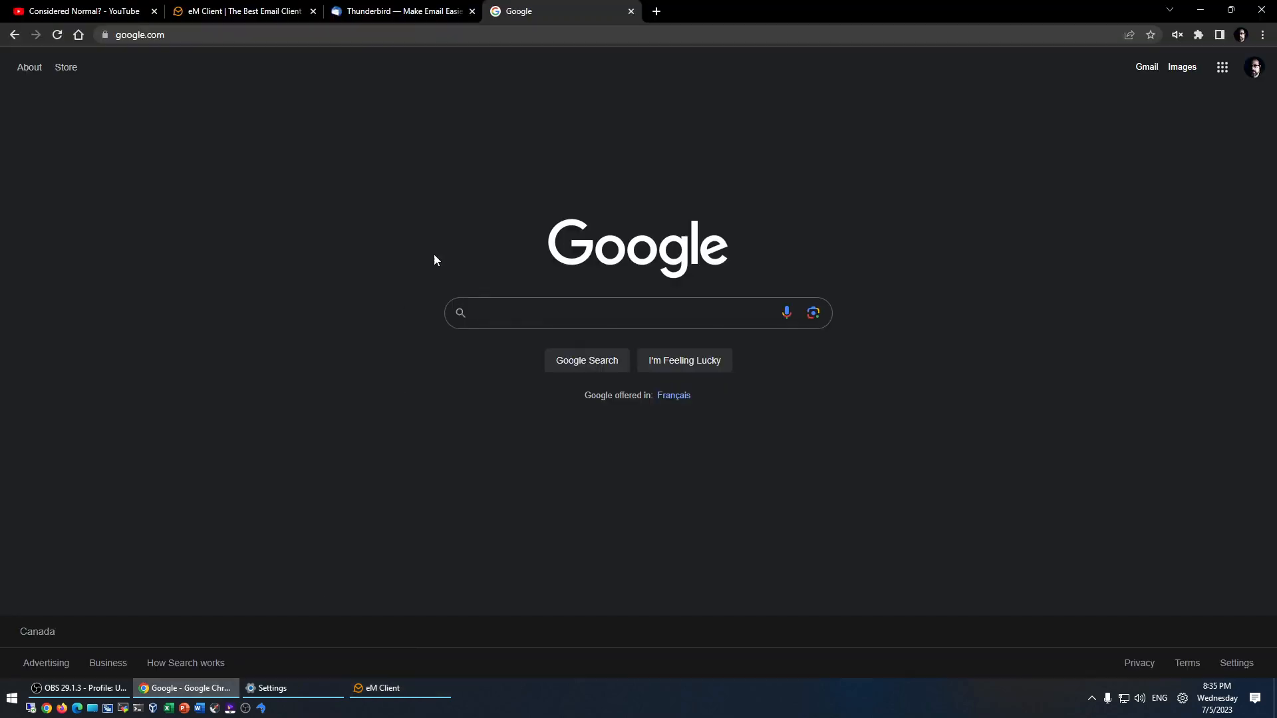
pyautogui.click(228, 36)
pyautogui.write('gmail')
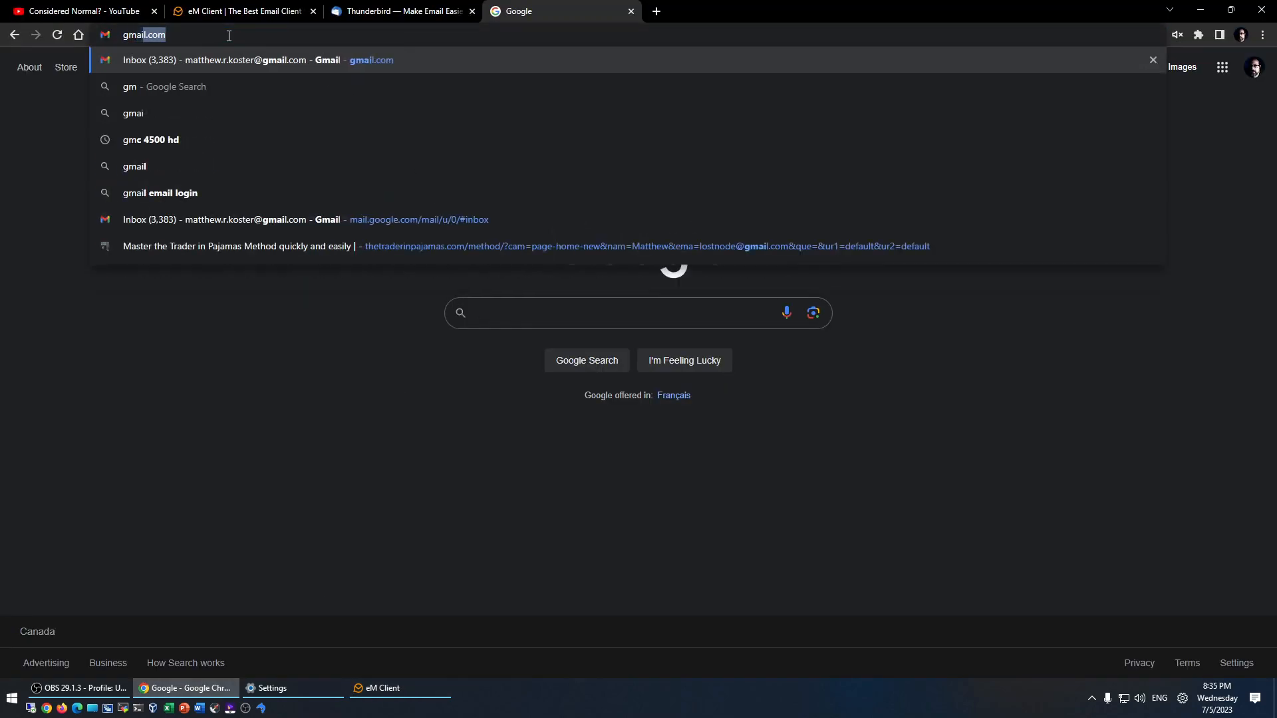
pyautogui.press('Return')
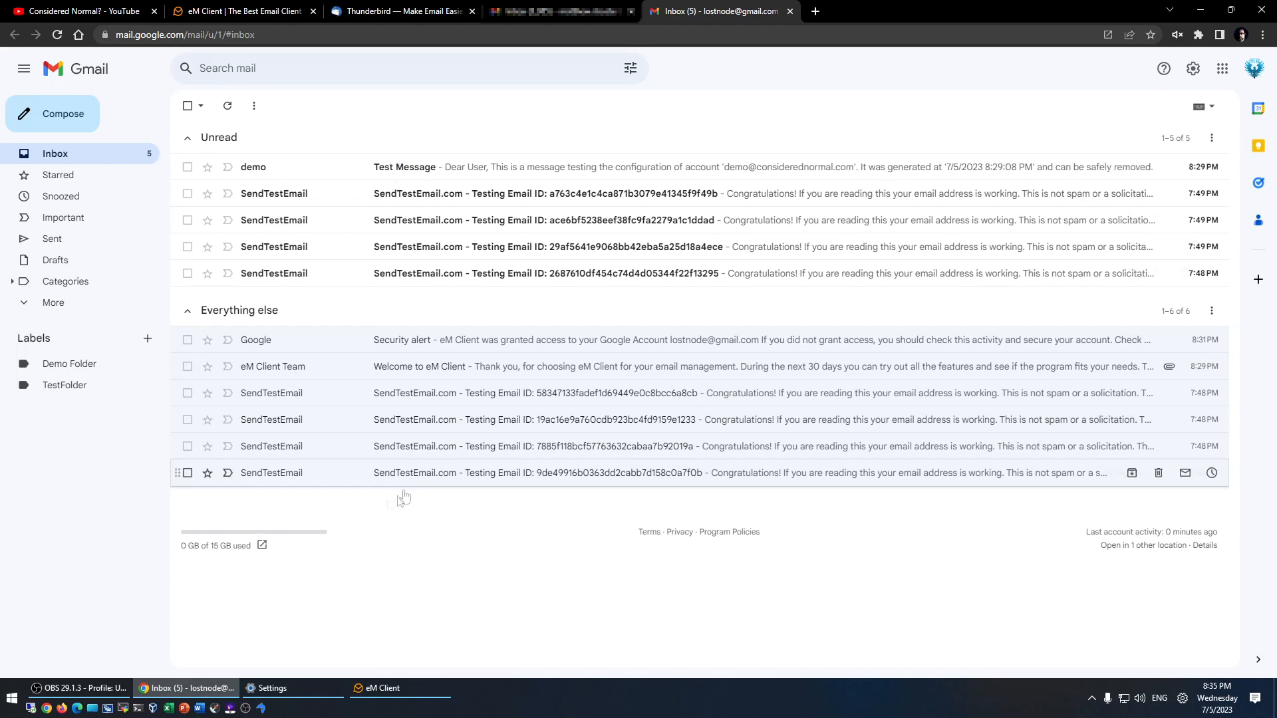
# - Check the Demo Folder and TestFolder labels and the inbox, then return to eM Client
pyautogui.click(24, 304)
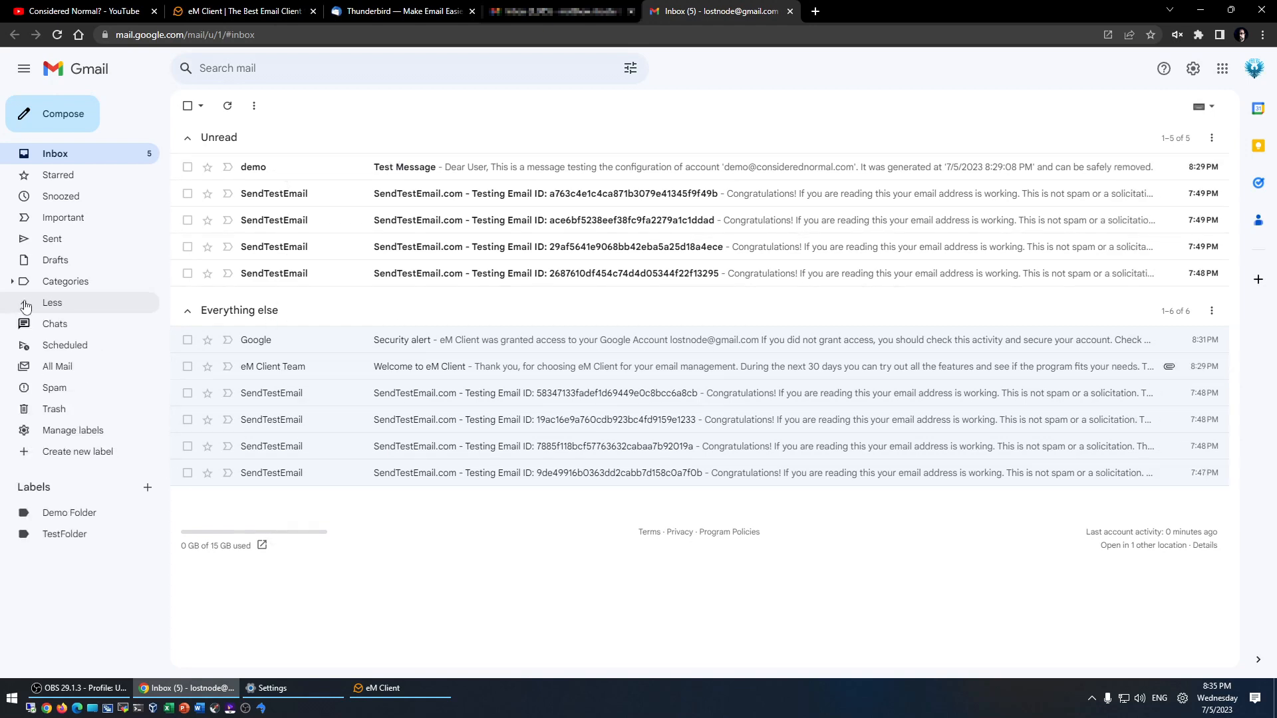
pyautogui.click(25, 306)
pyautogui.click(69, 365)
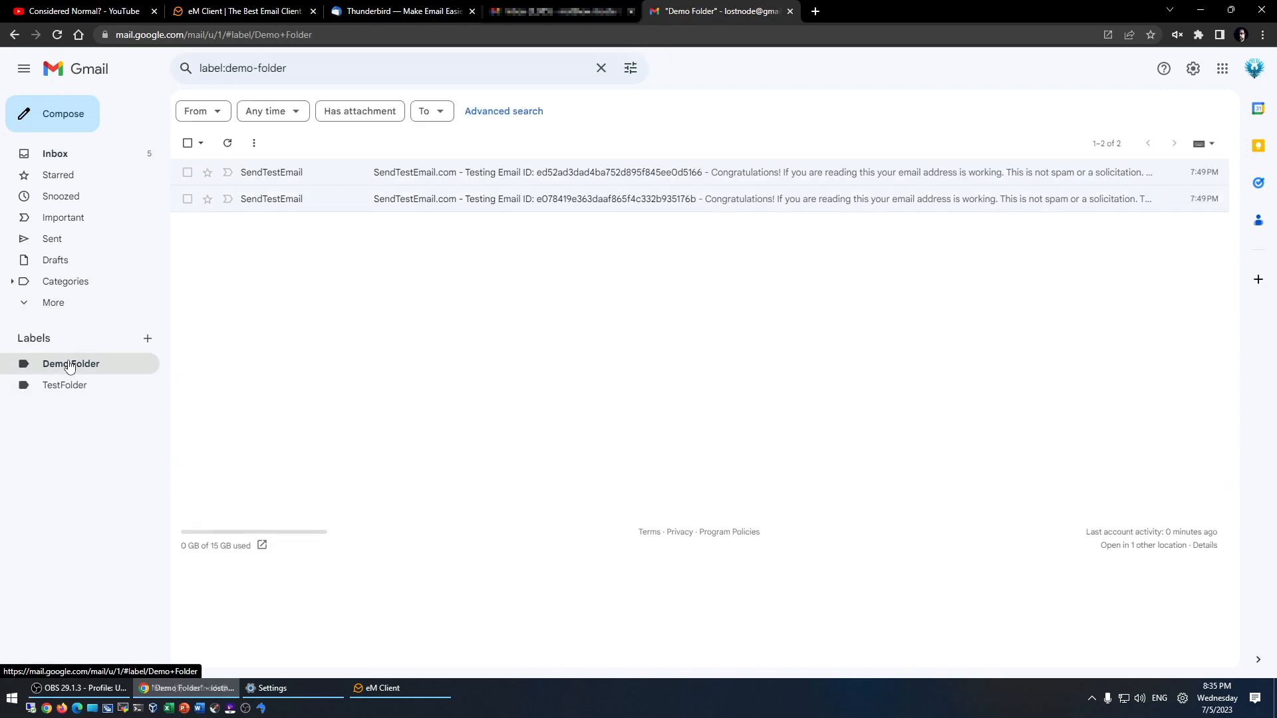
pyautogui.click(66, 386)
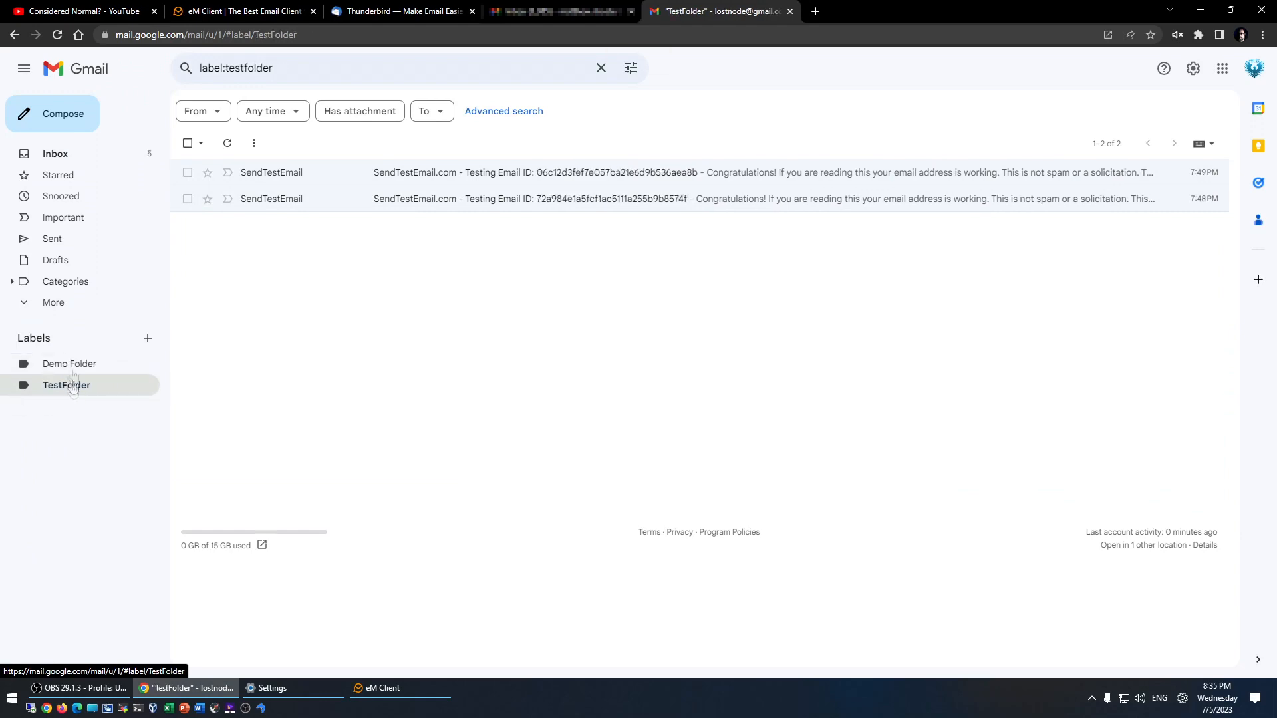
pyautogui.click(55, 155)
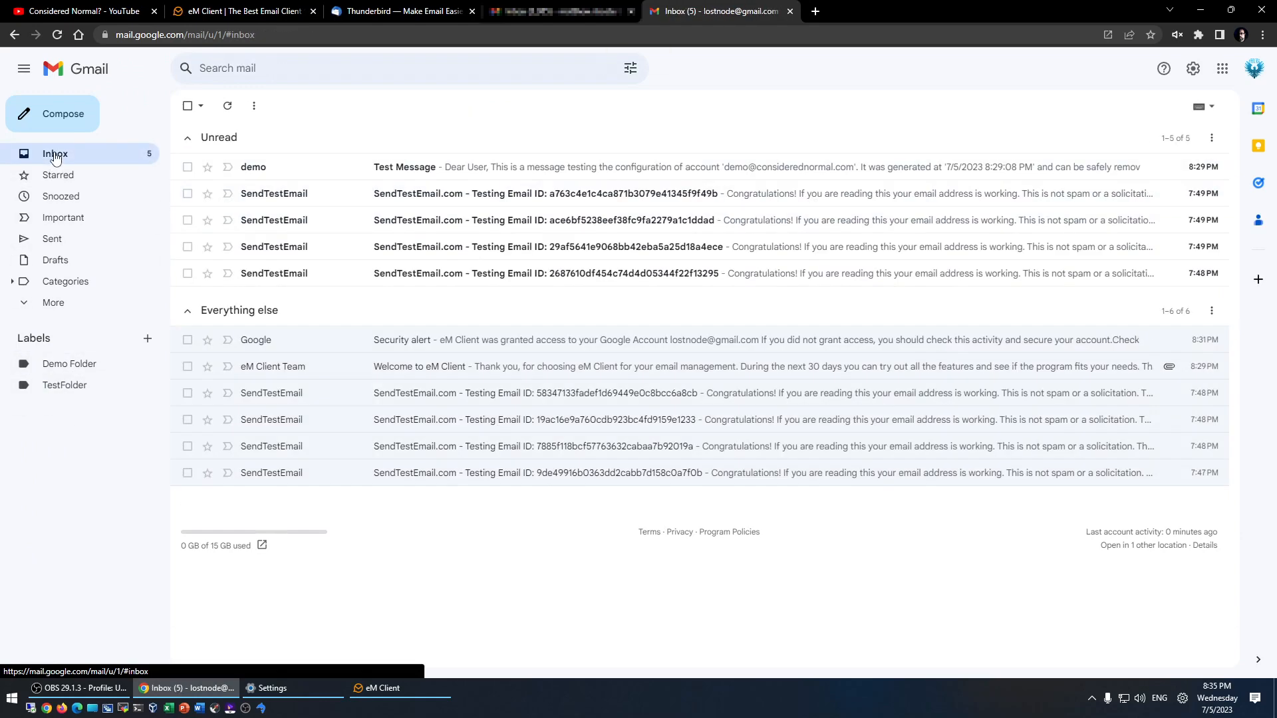
pyautogui.click(376, 688)
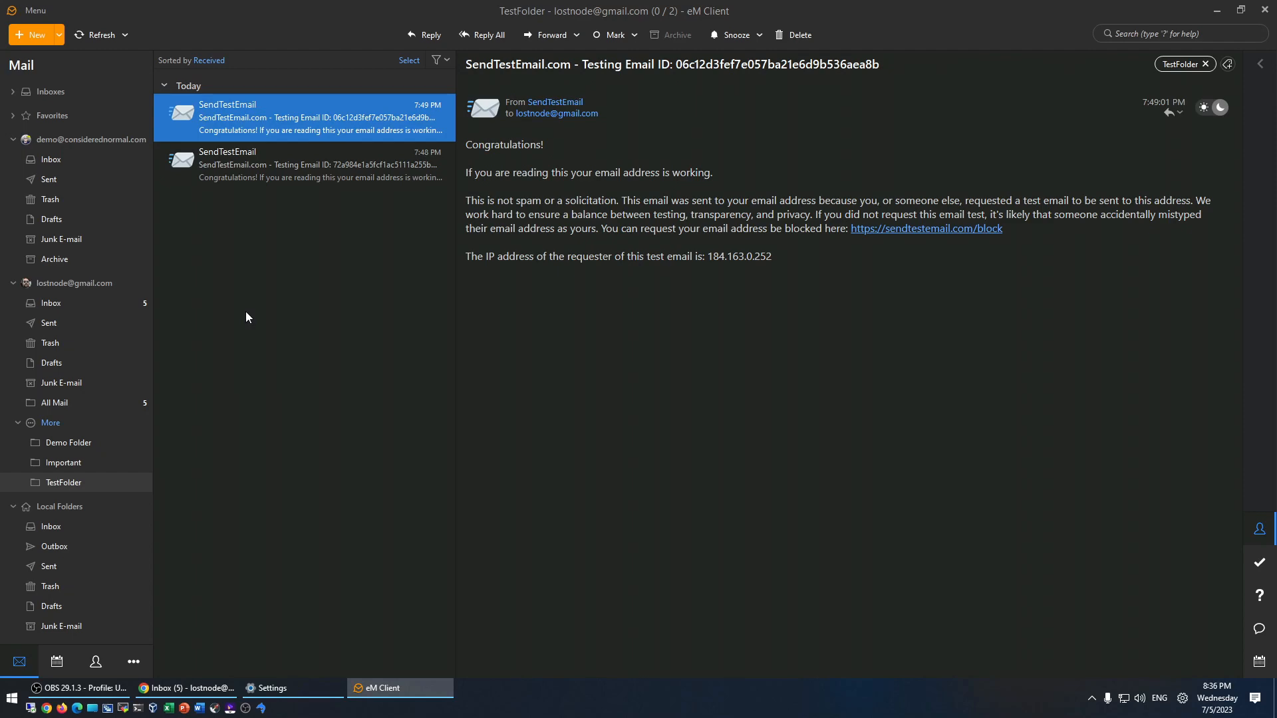
# - Multi-select the Welcome, Test Message and six SendTestEmail messages and drop them into the other inbox
pyautogui.click(52, 306)
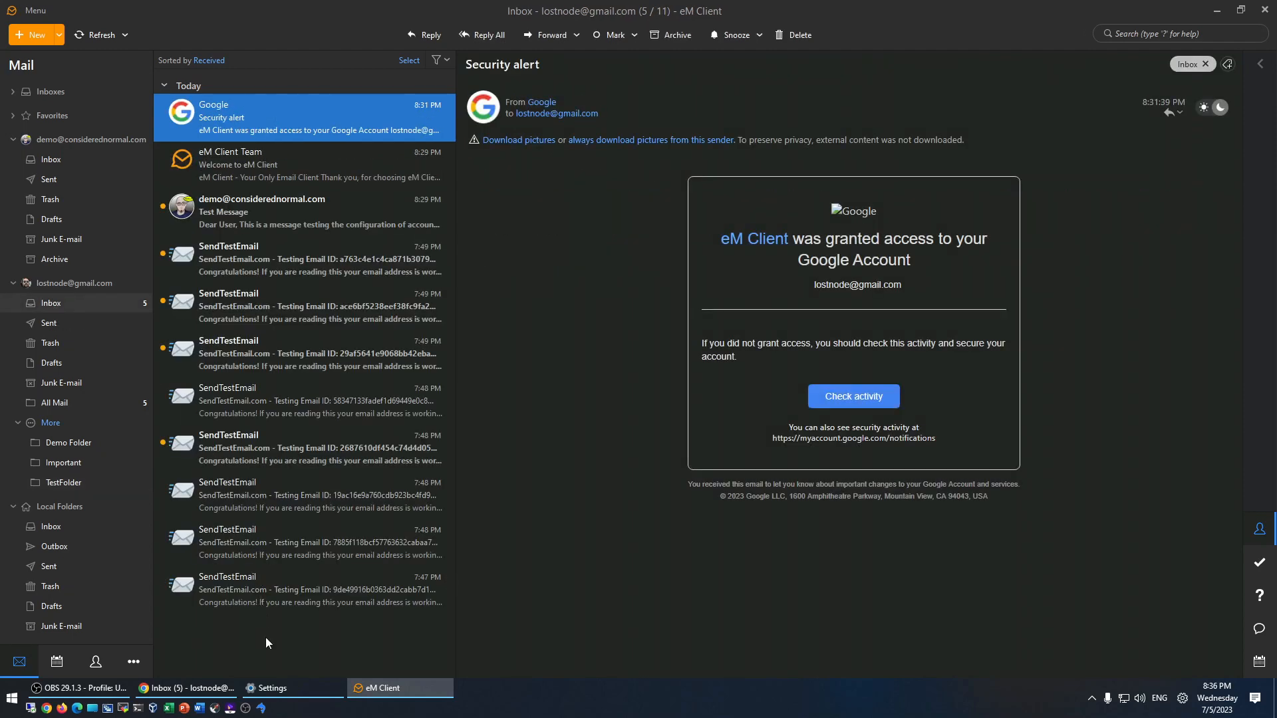
pyautogui.click(226, 495)
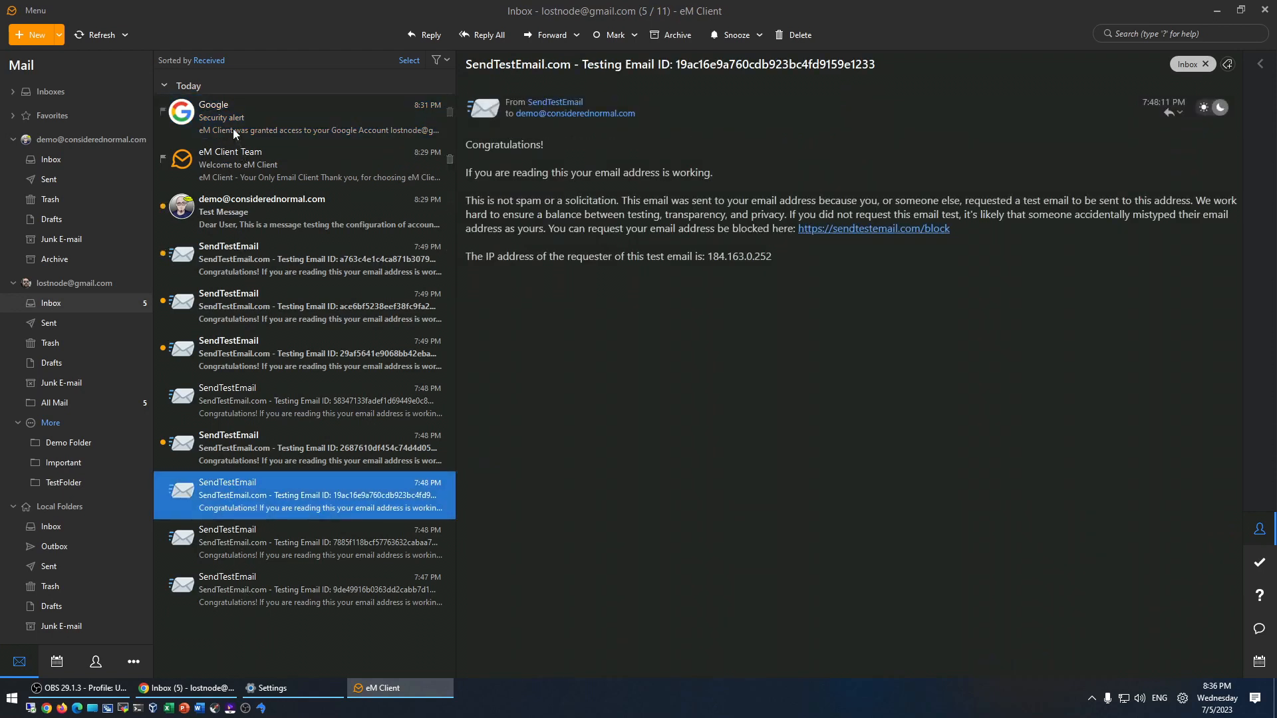
pyautogui.click(245, 164)
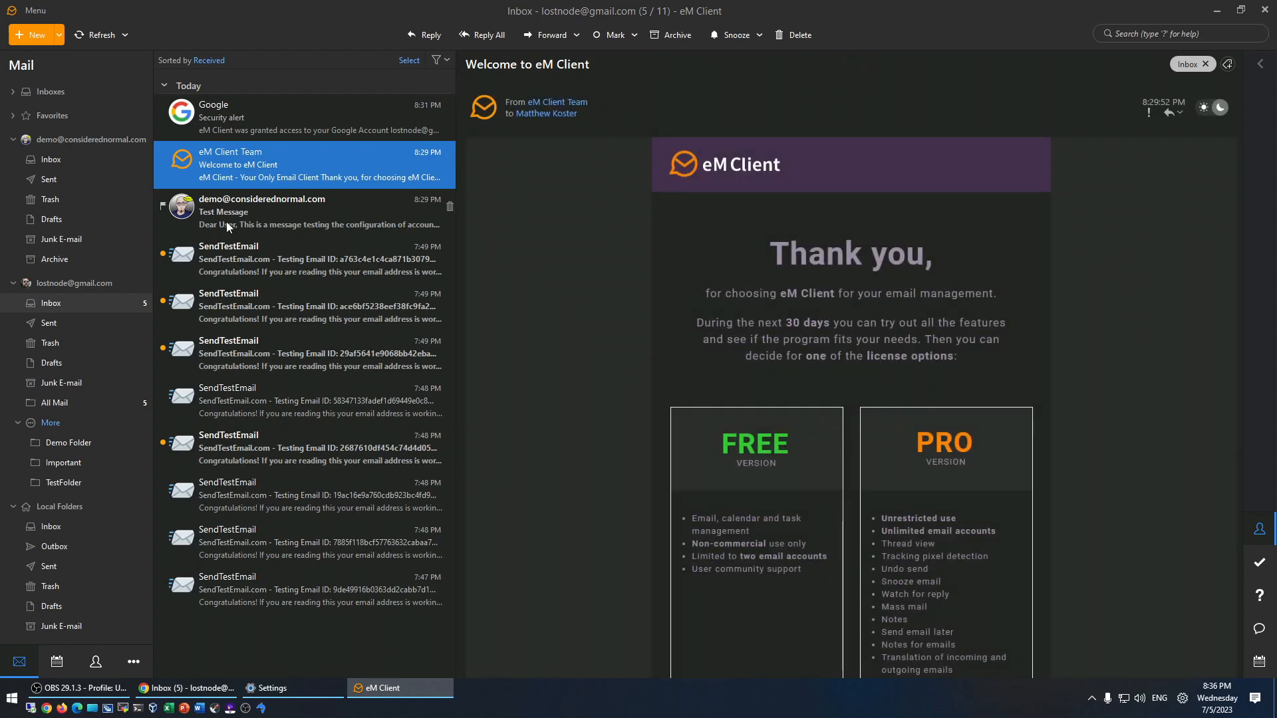
pyautogui.click(227, 221)
pyautogui.keyDown('ctrl'); pyautogui.click(229, 274); pyautogui.keyUp('ctrl')
pyautogui.keyDown('ctrl'); pyautogui.click(229, 313); pyautogui.keyUp('ctrl')
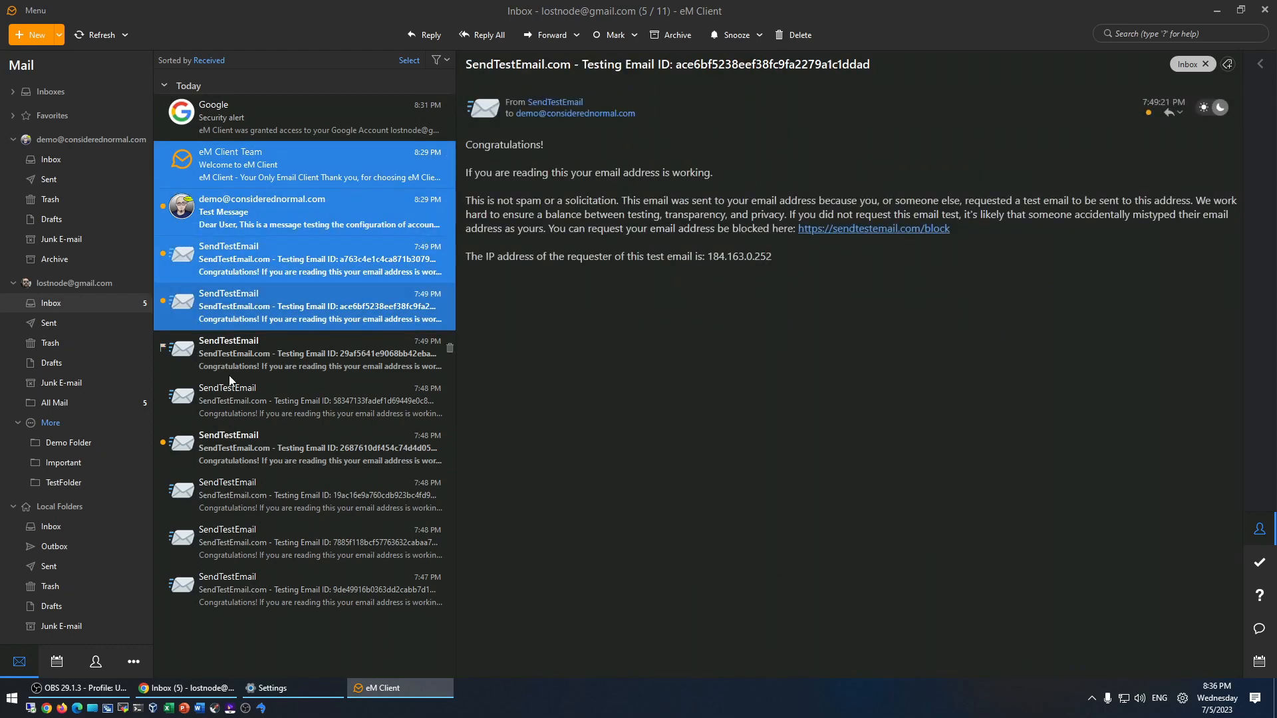
pyautogui.keyDown('ctrl'); pyautogui.click(233, 362); pyautogui.keyUp('ctrl')
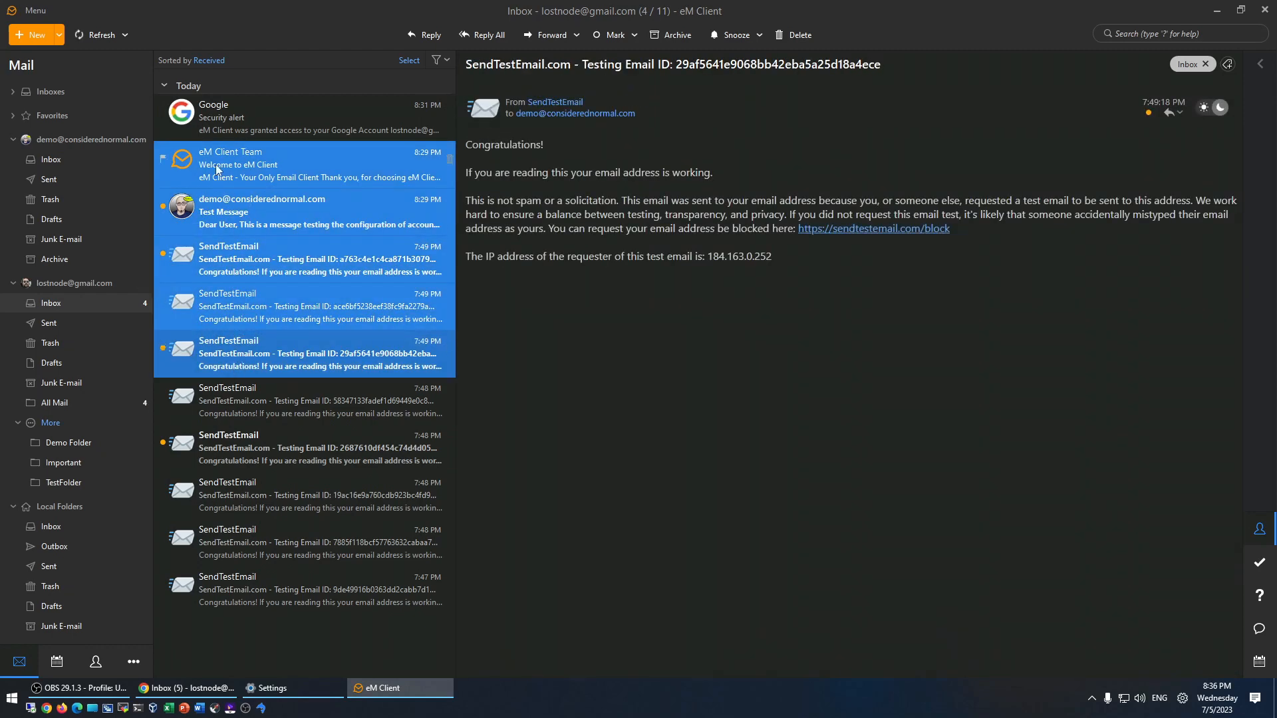
pyautogui.keyDown('ctrl'); pyautogui.click(221, 403); pyautogui.keyUp('ctrl')
pyautogui.keyDown('ctrl'); pyautogui.click(225, 448); pyautogui.keyUp('ctrl')
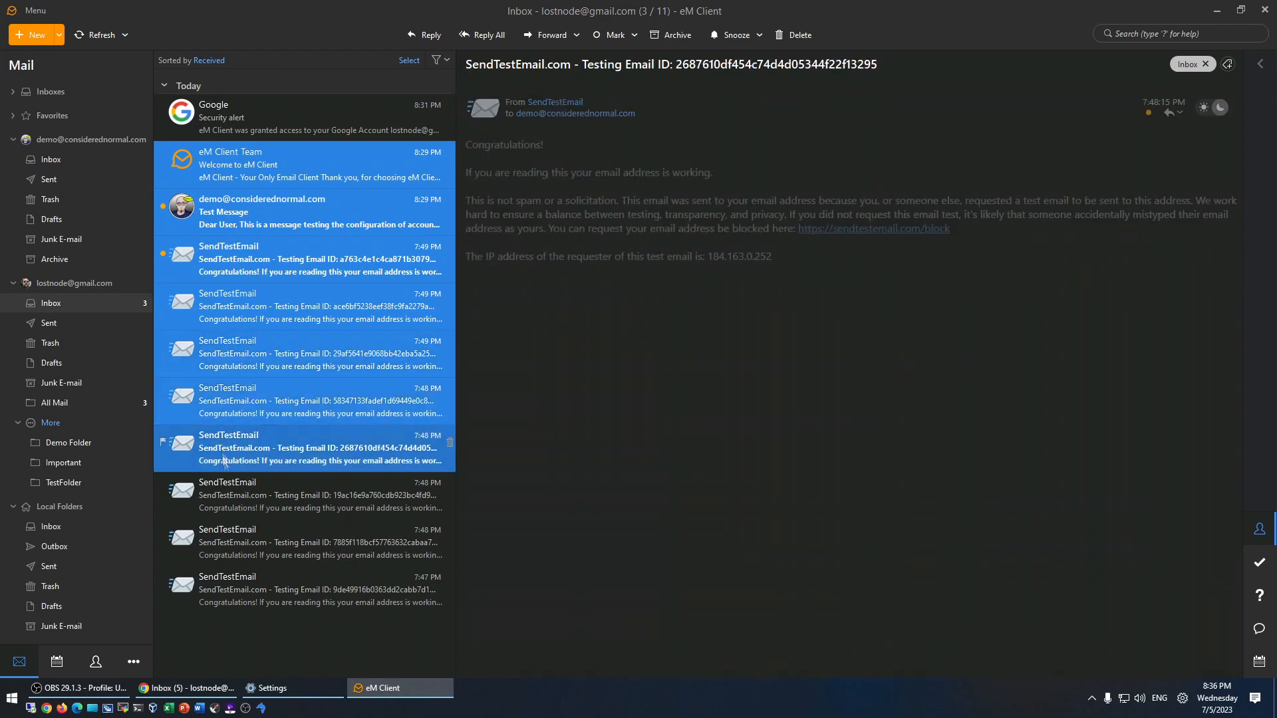
pyautogui.keyDown('ctrl'); pyautogui.click(226, 492); pyautogui.keyUp('ctrl')
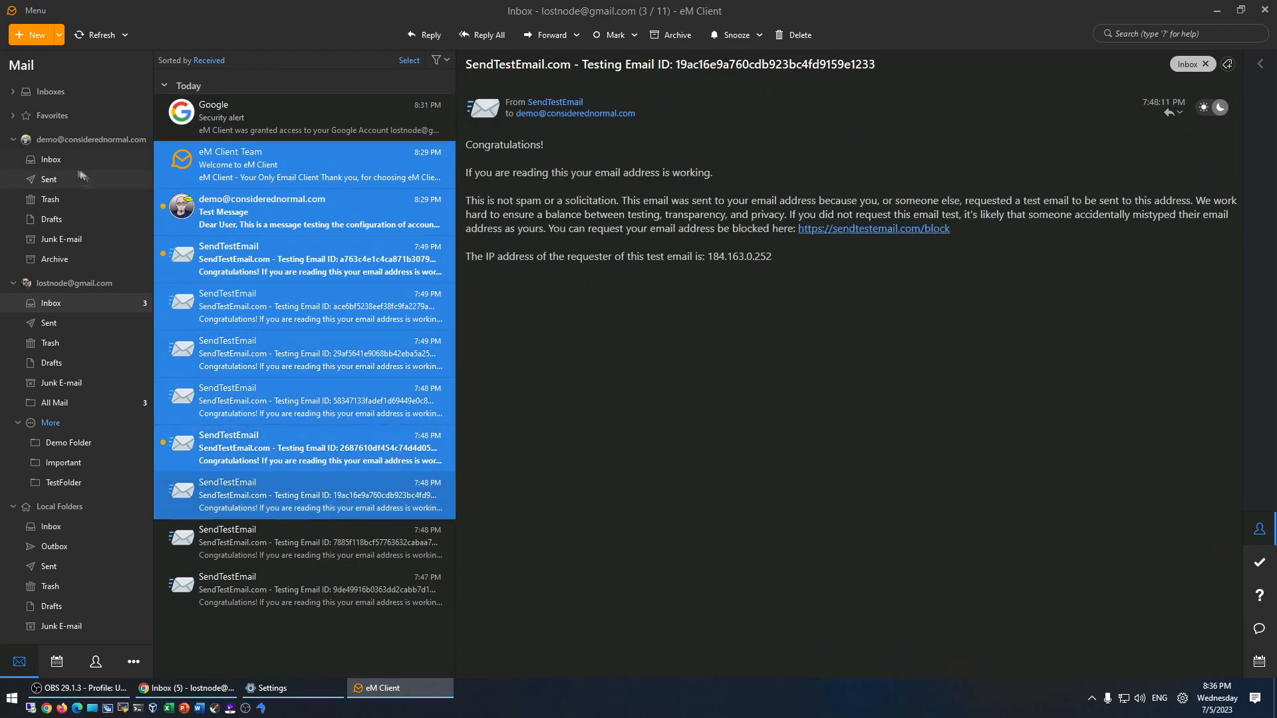
pyautogui.moveTo(59, 163); pyautogui.dragTo(59, 162)
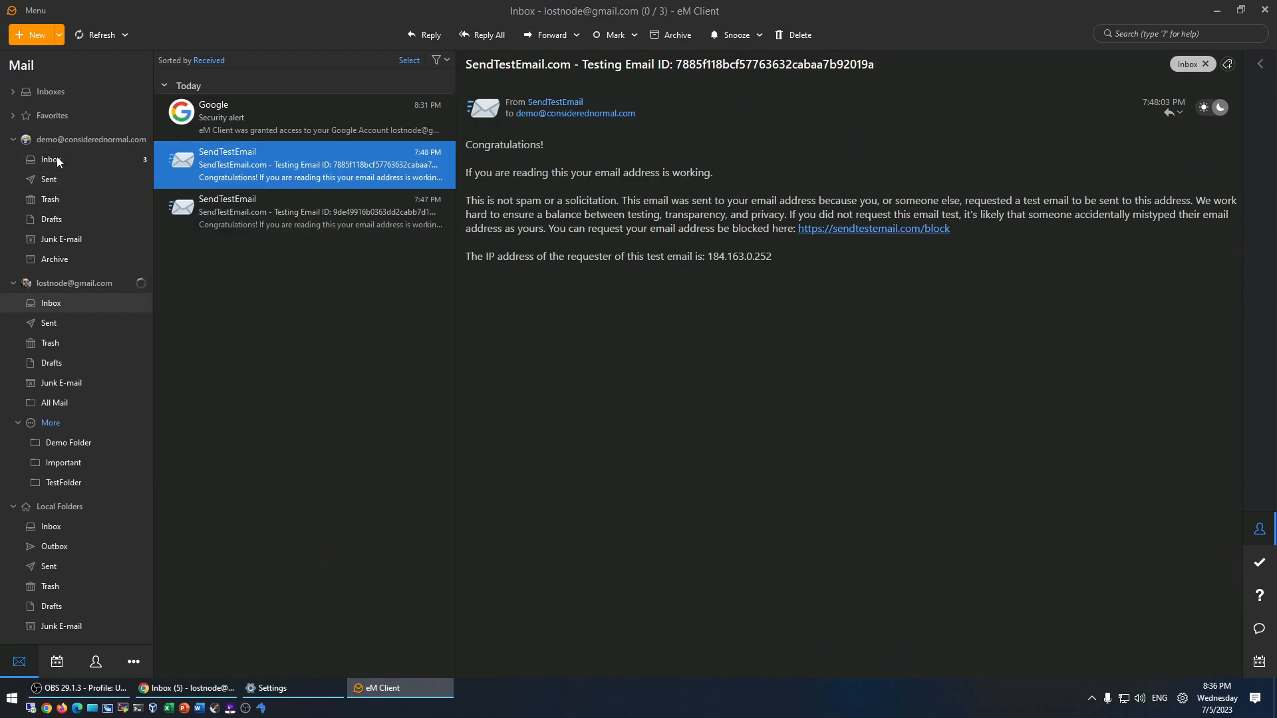
# - Open and close the Test Message and two unread SendTestEmail messages to mark them read
pyautogui.click(58, 162)
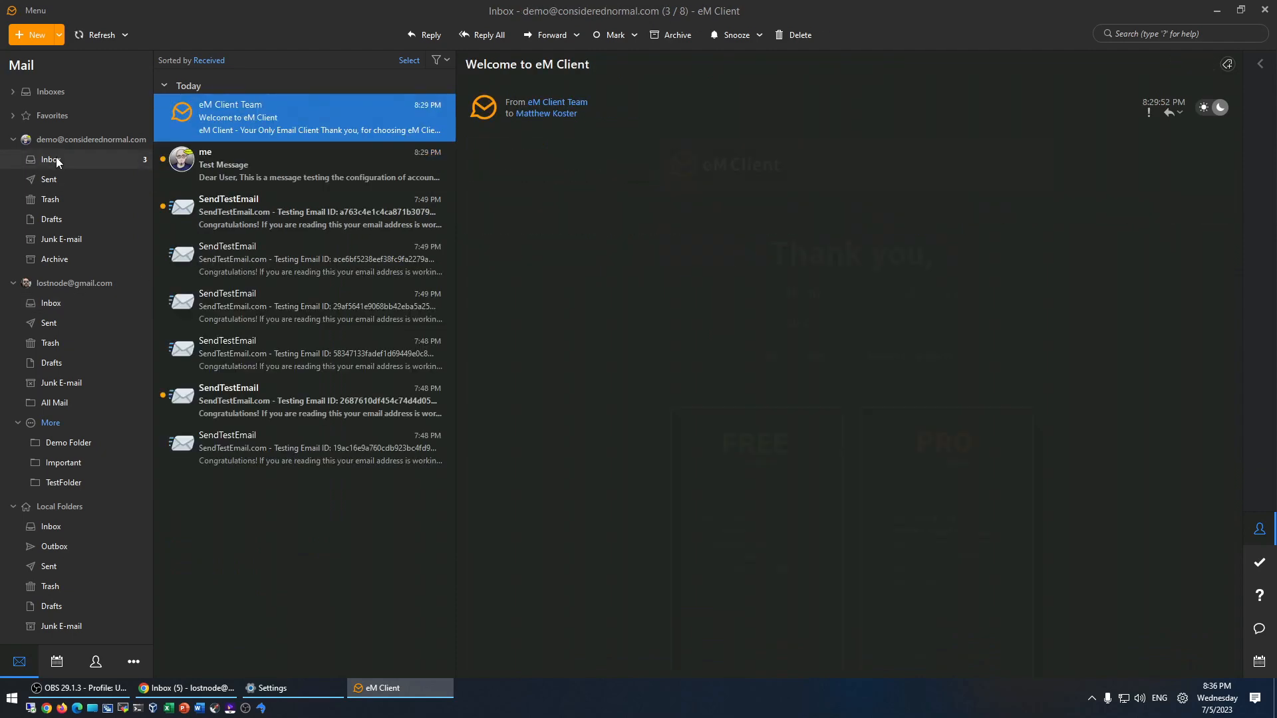
pyautogui.click(210, 172)
pyautogui.press('Return')
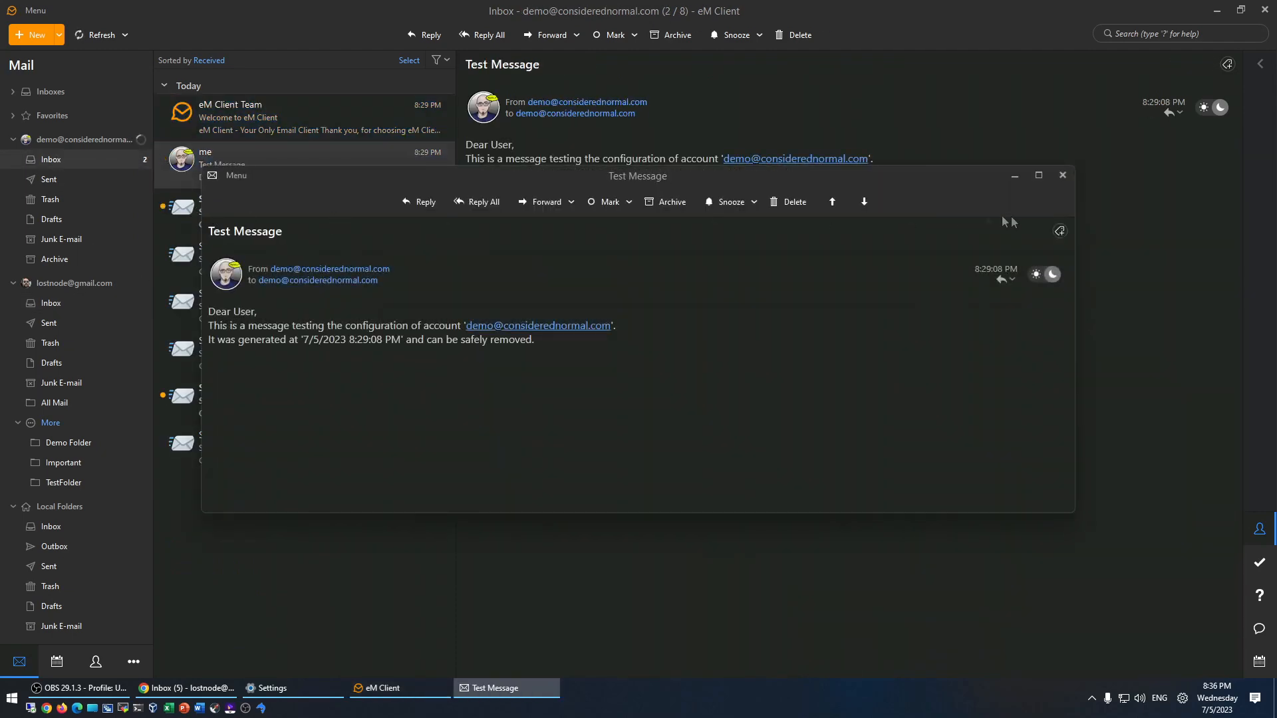
pyautogui.click(1066, 177)
pyautogui.click(233, 211)
pyautogui.press('Return')
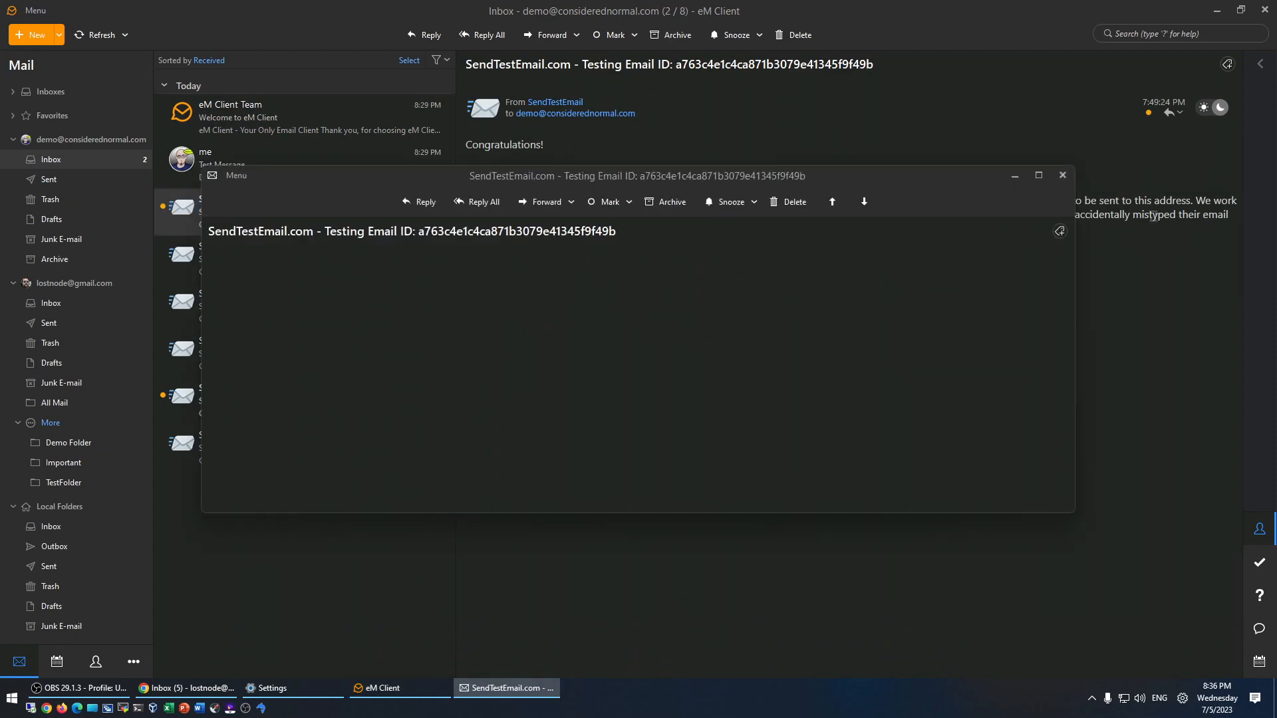
pyautogui.click(1066, 176)
pyautogui.click(333, 399)
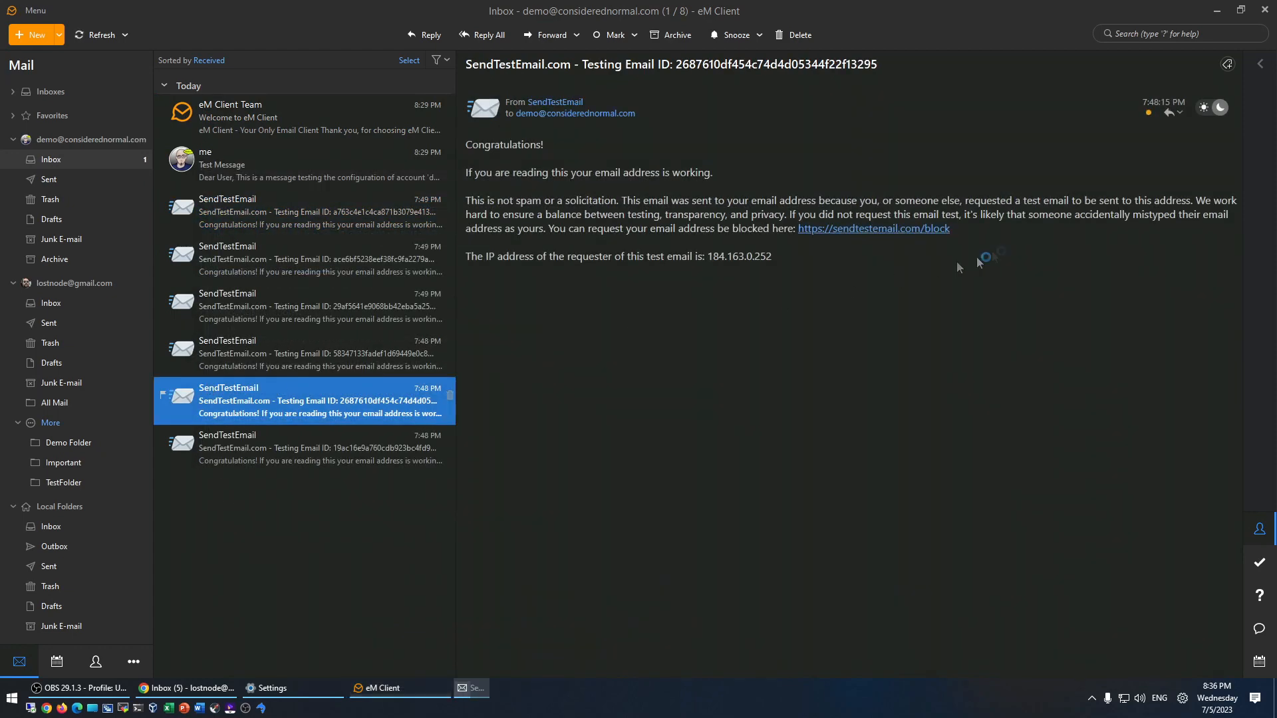
pyautogui.press('Return')
pyautogui.click(1065, 177)
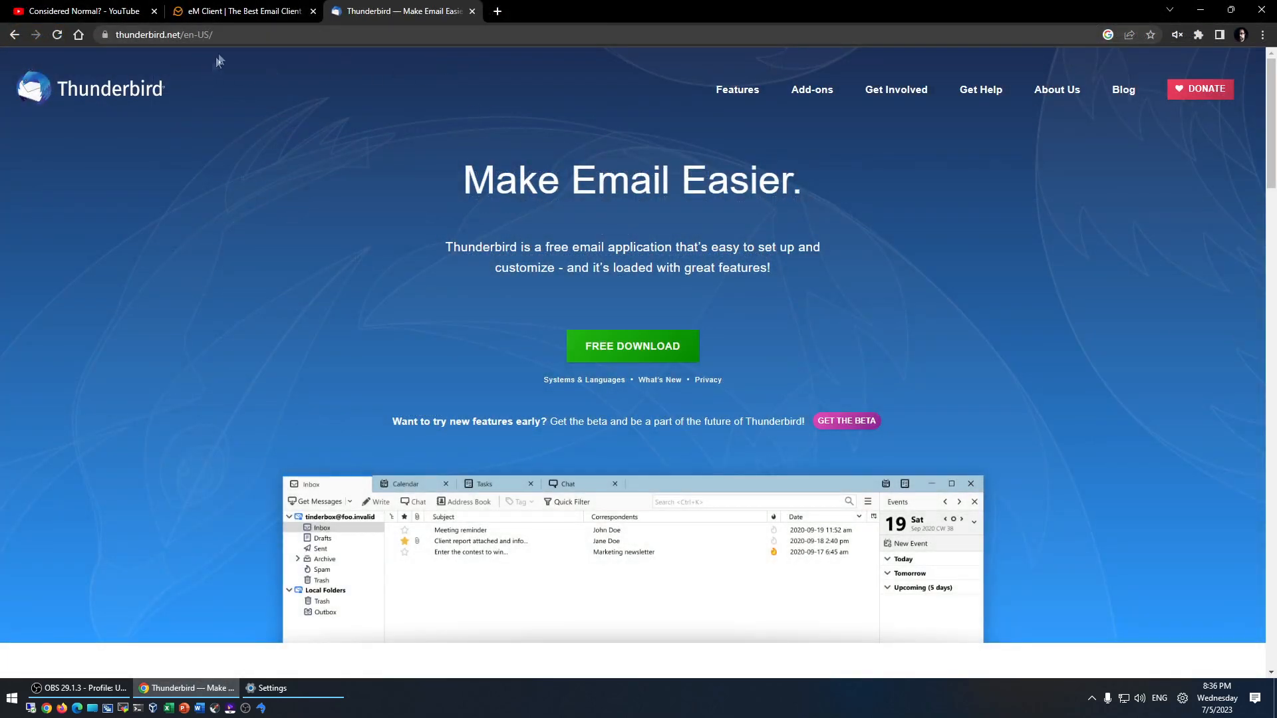
# - Download the Thunderbird installer to Downloads, dismiss the donation request, and run it
pyautogui.moveTo(184, 34); pyautogui.dragTo(362, 38)
pyautogui.click(224, 173)
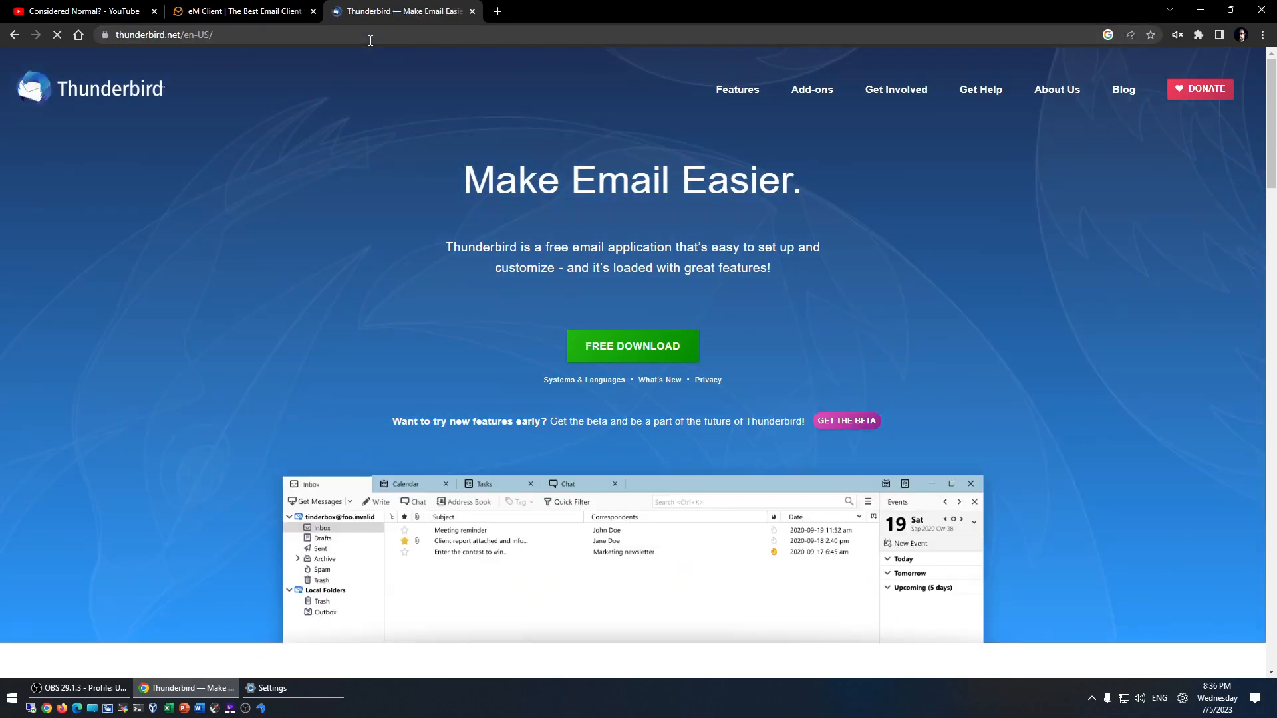
pyautogui.click(635, 349)
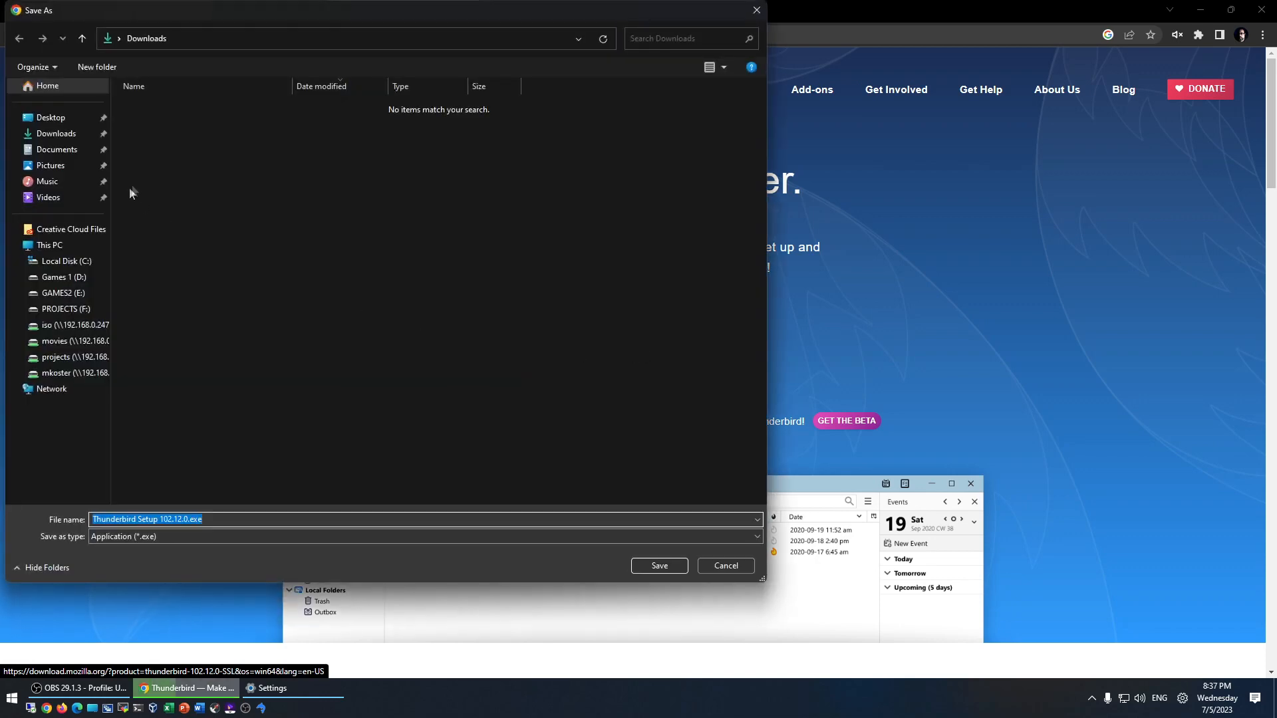
pyautogui.click(659, 565)
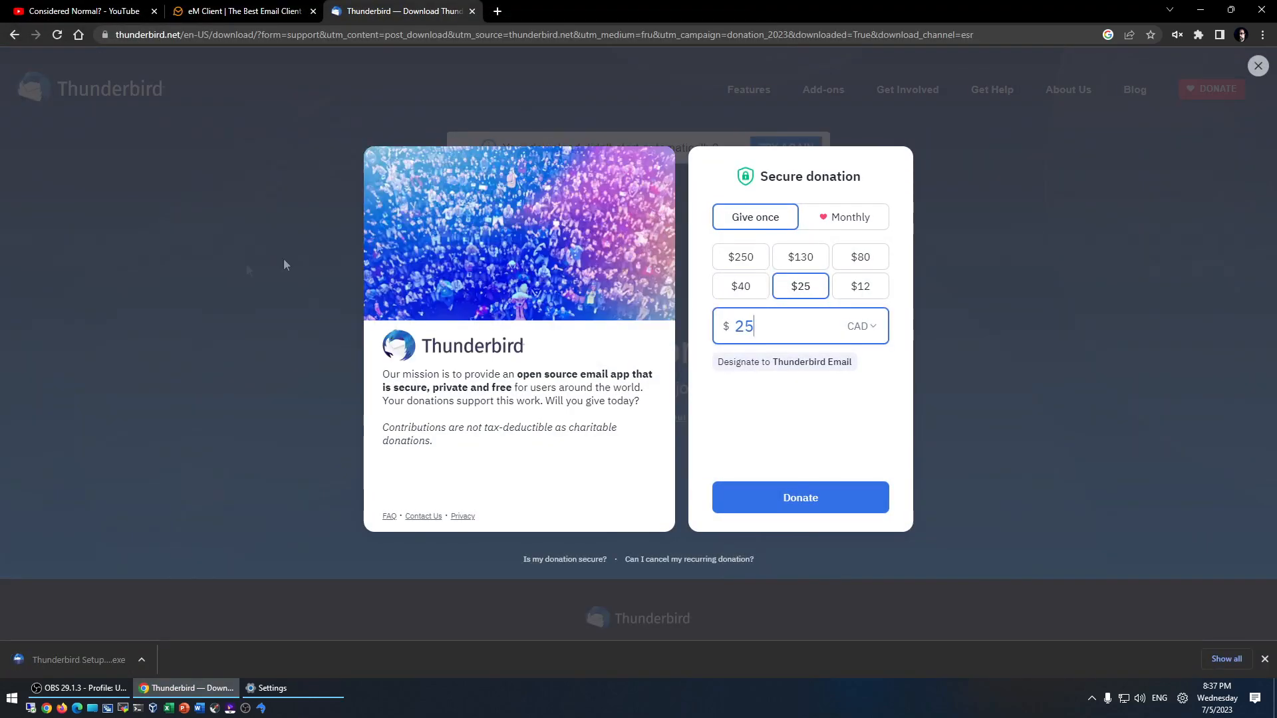
pyautogui.click(1258, 66)
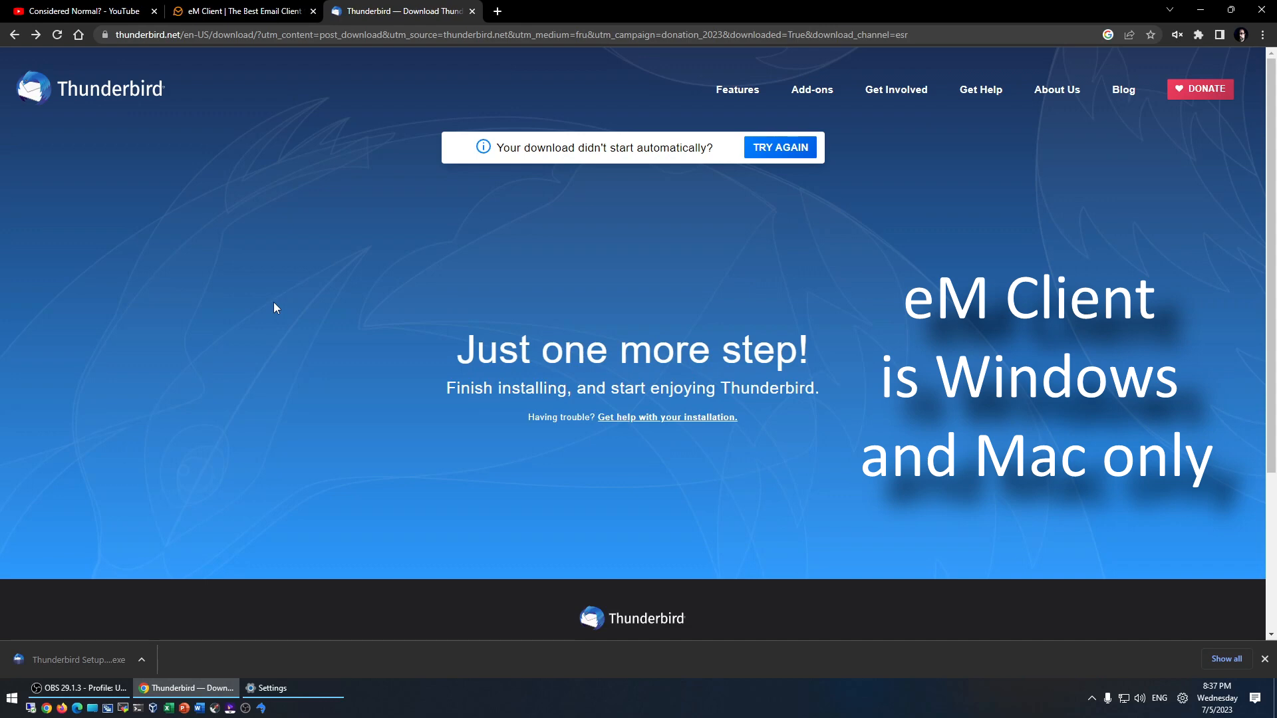
pyautogui.click(82, 658)
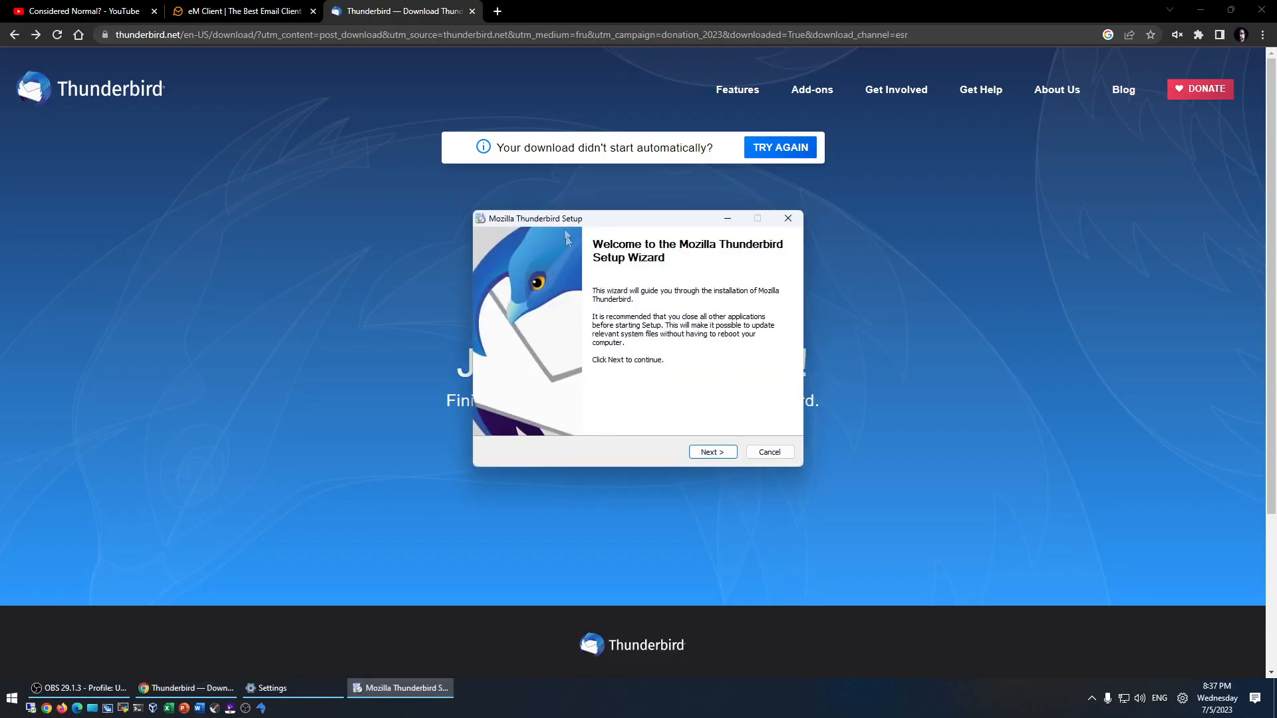
# - Install Thunderbird with the Standard setup type, finish, and bring its window forward
pyautogui.click(713, 453)
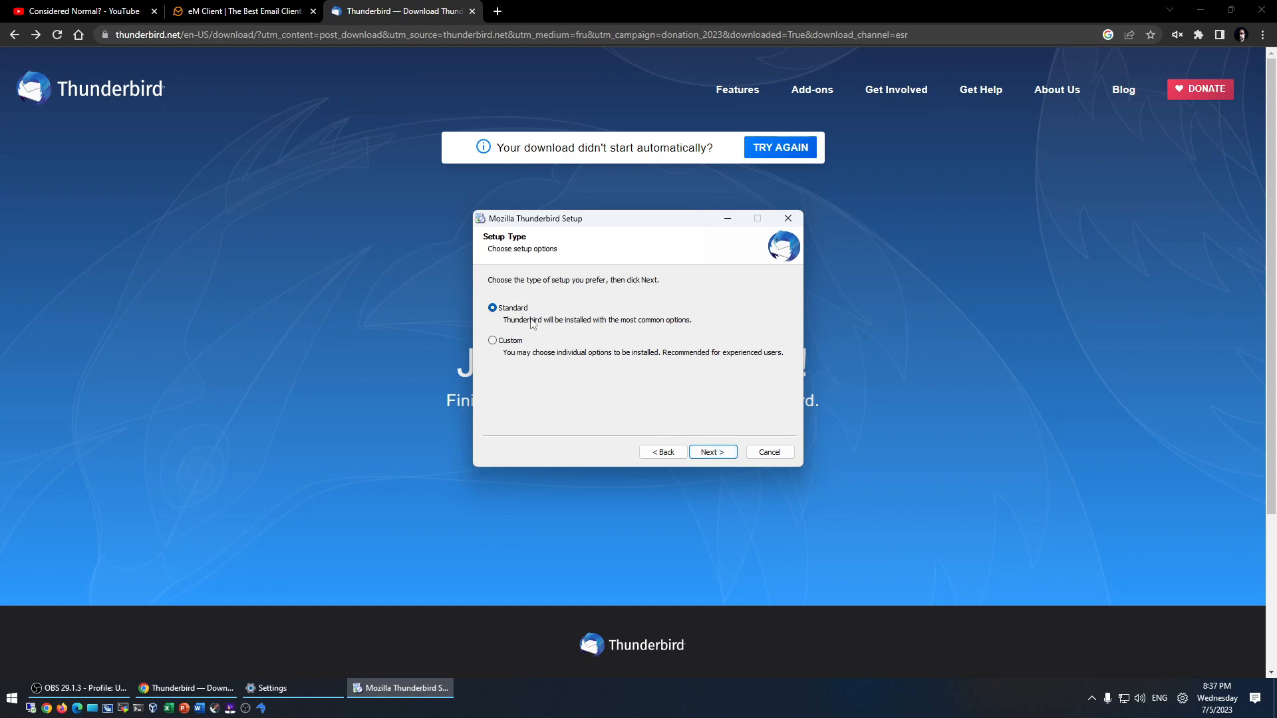
pyautogui.click(709, 455)
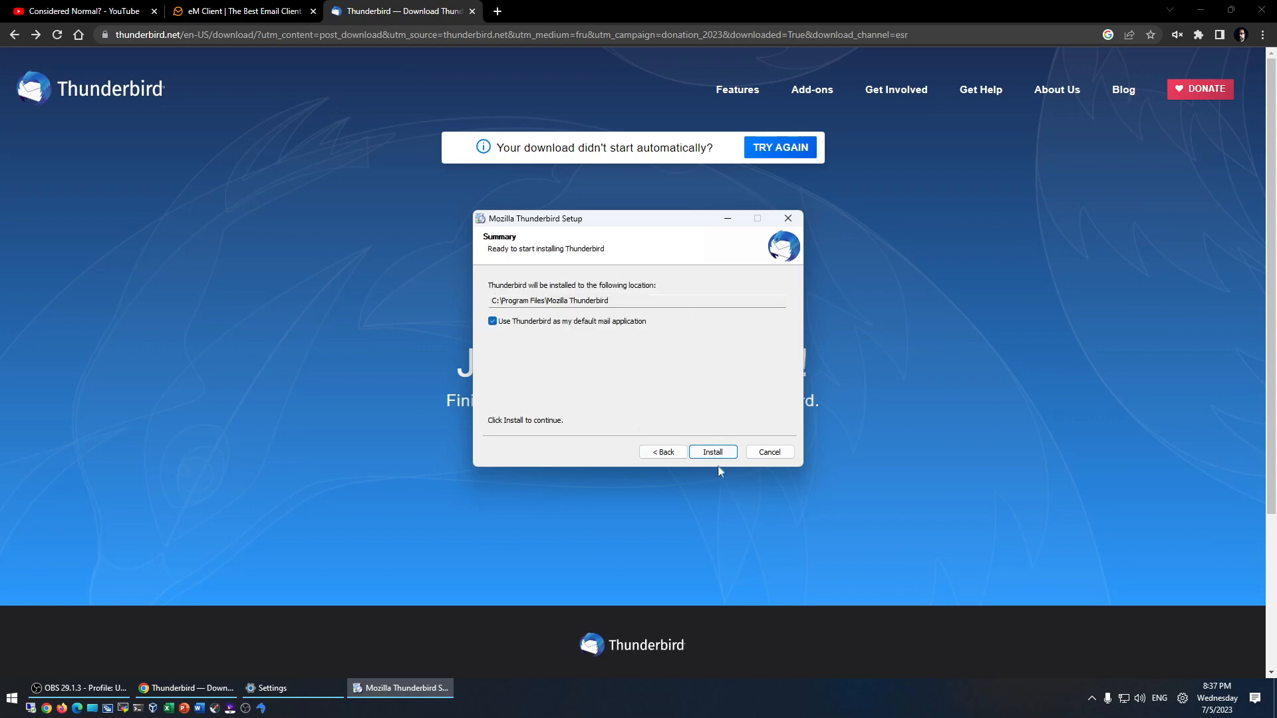
pyautogui.click(712, 453)
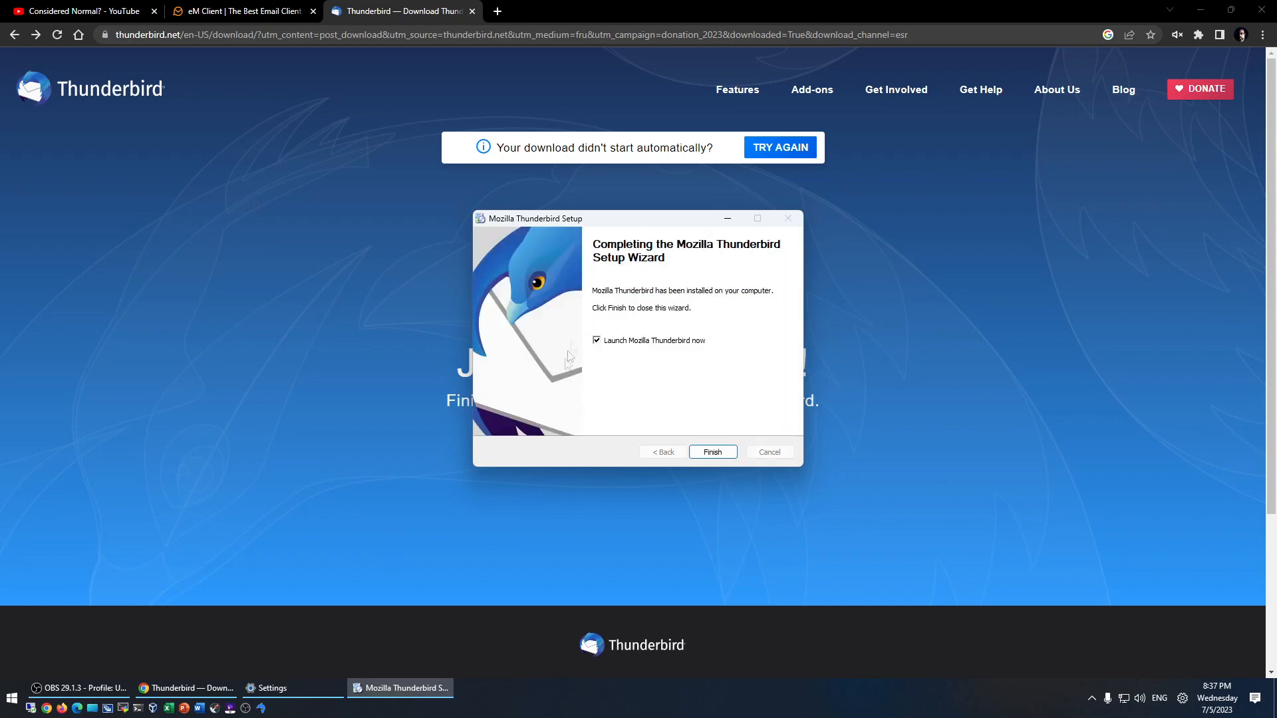
pyautogui.click(713, 452)
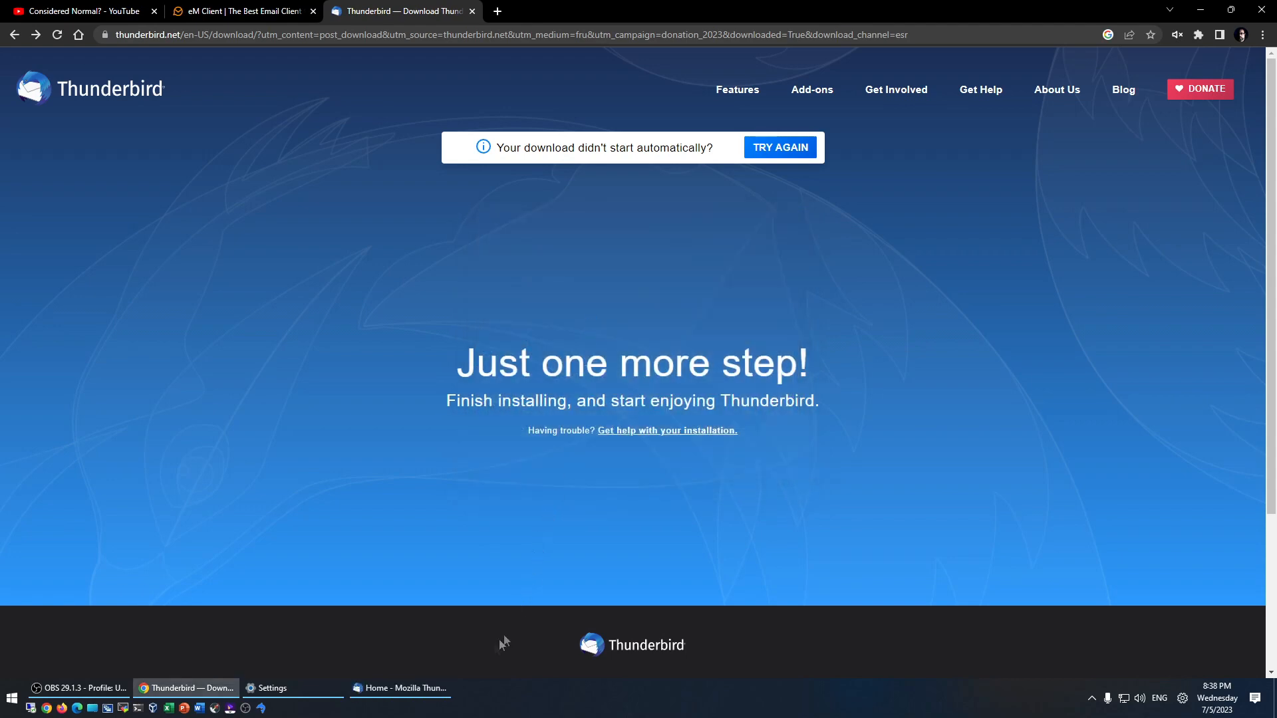
pyautogui.click(422, 691)
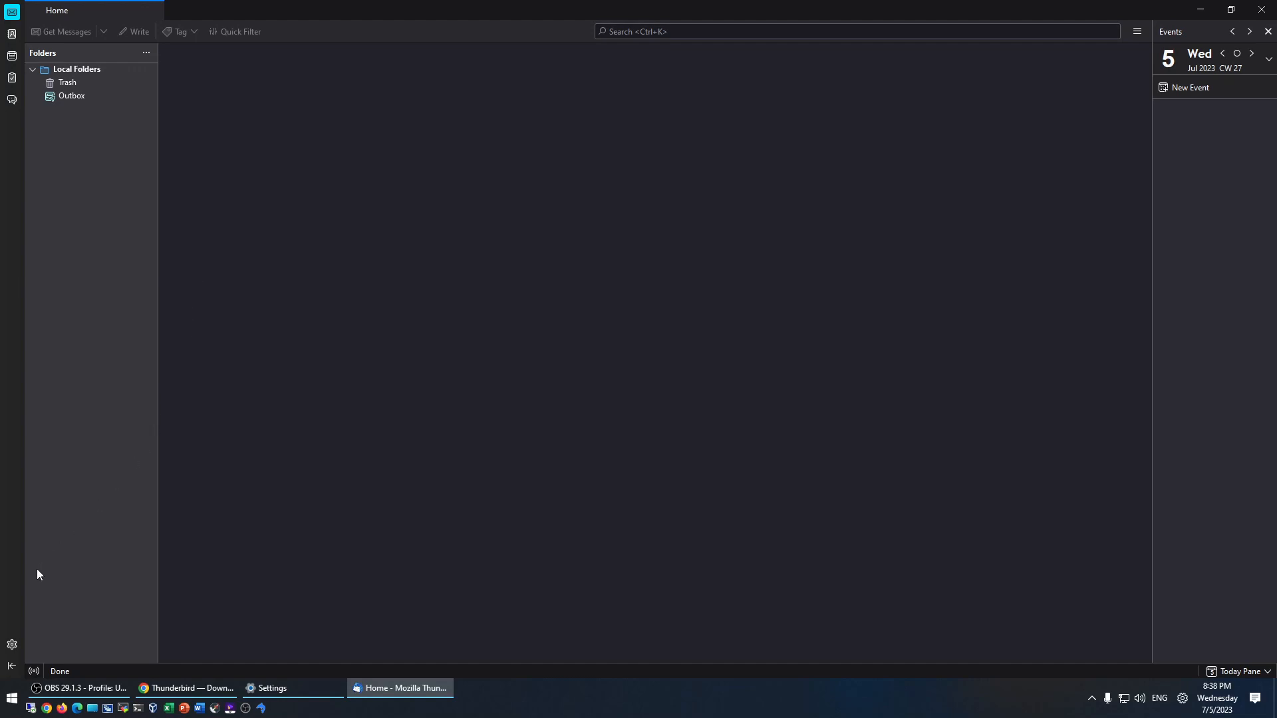
# - Start adding a new mail account from Account Settings
pyautogui.click(12, 645)
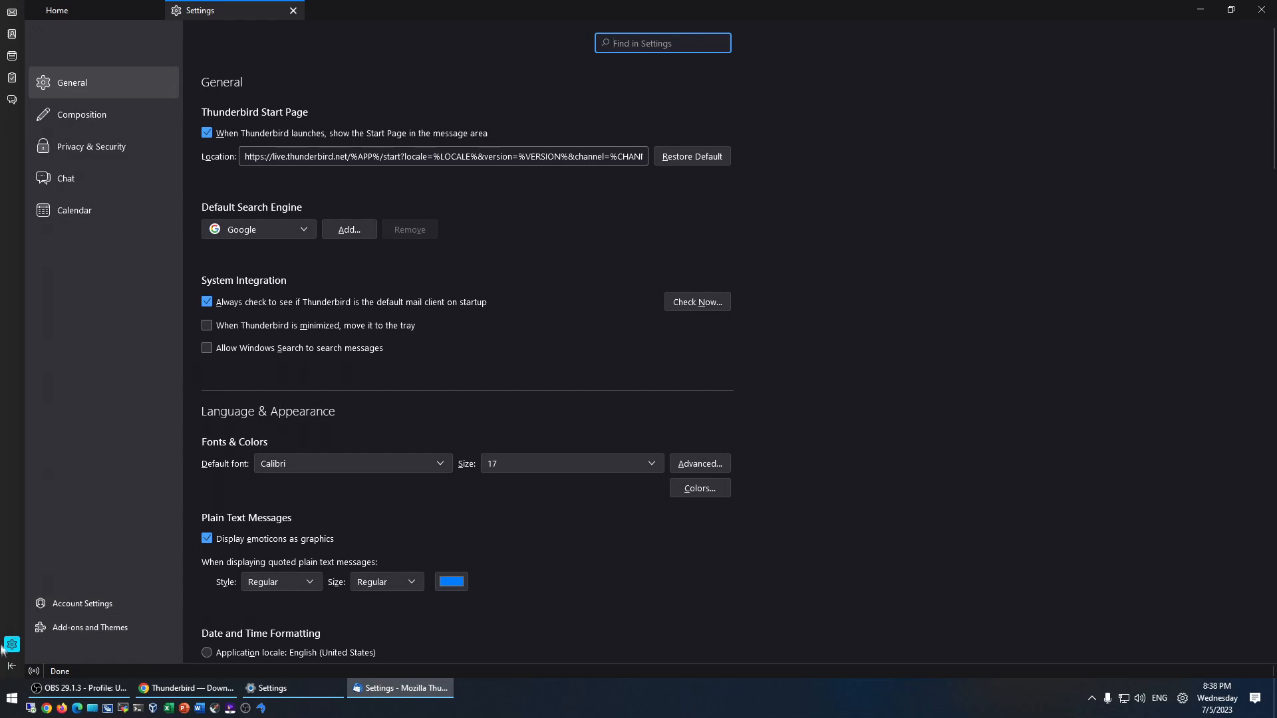
pyautogui.click(76, 604)
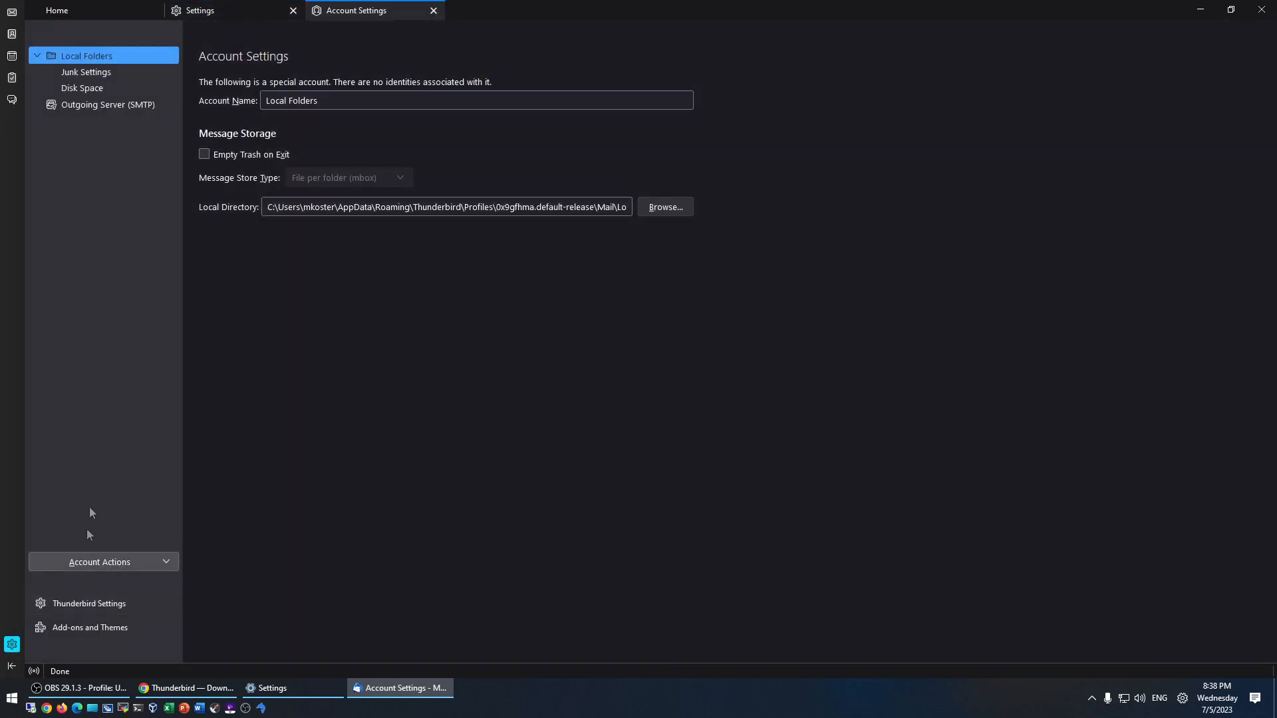
pyautogui.click(163, 567)
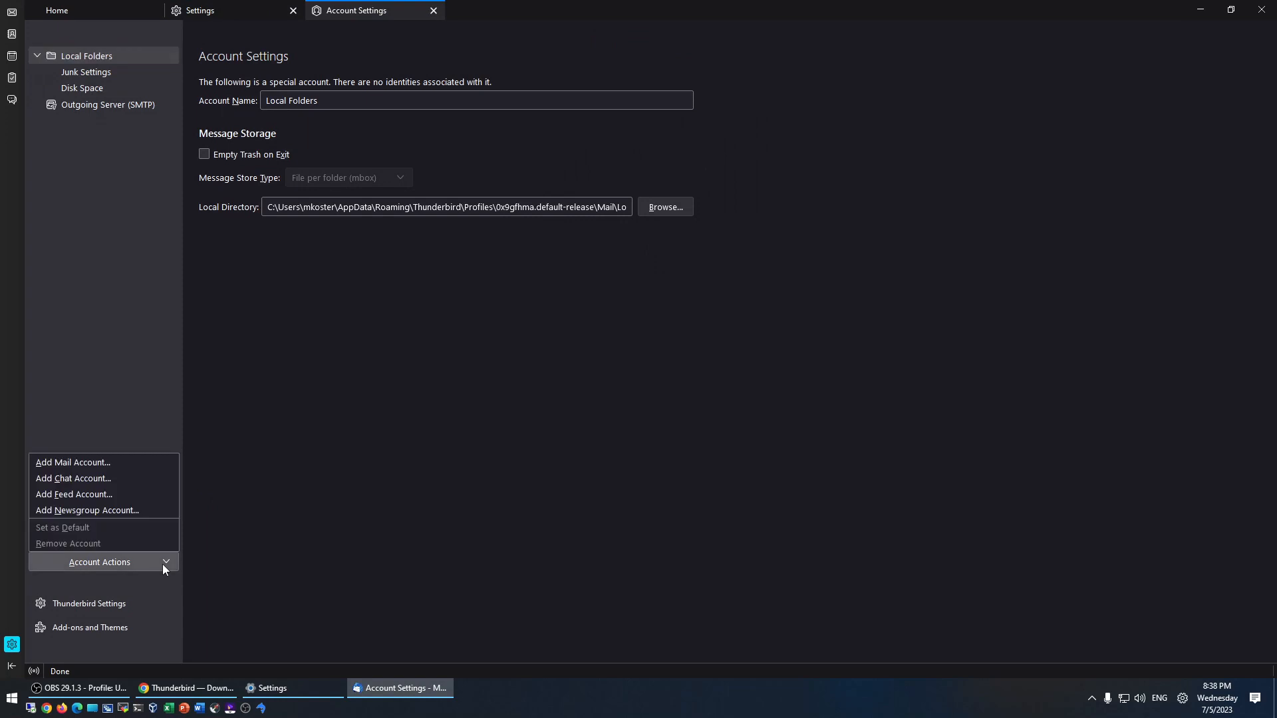
pyautogui.click(76, 465)
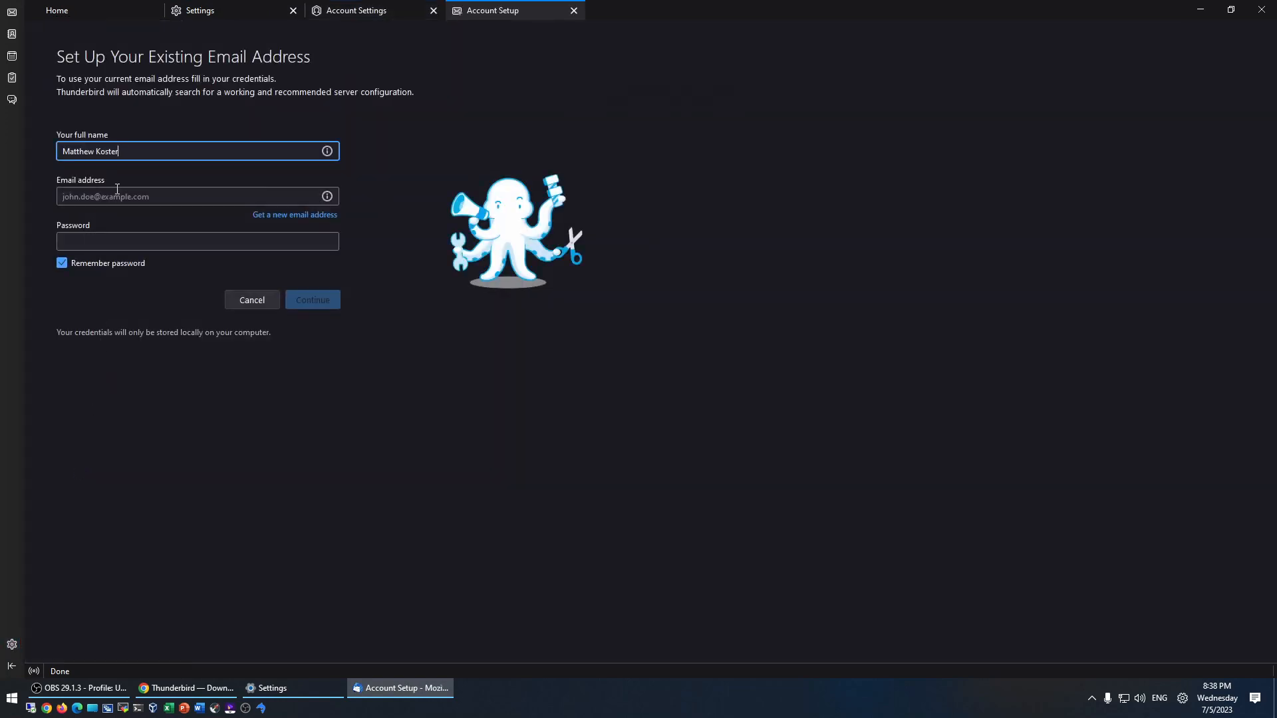
# - Enter the account's email address and password and look up its server configuration
pyautogui.click(115, 195)
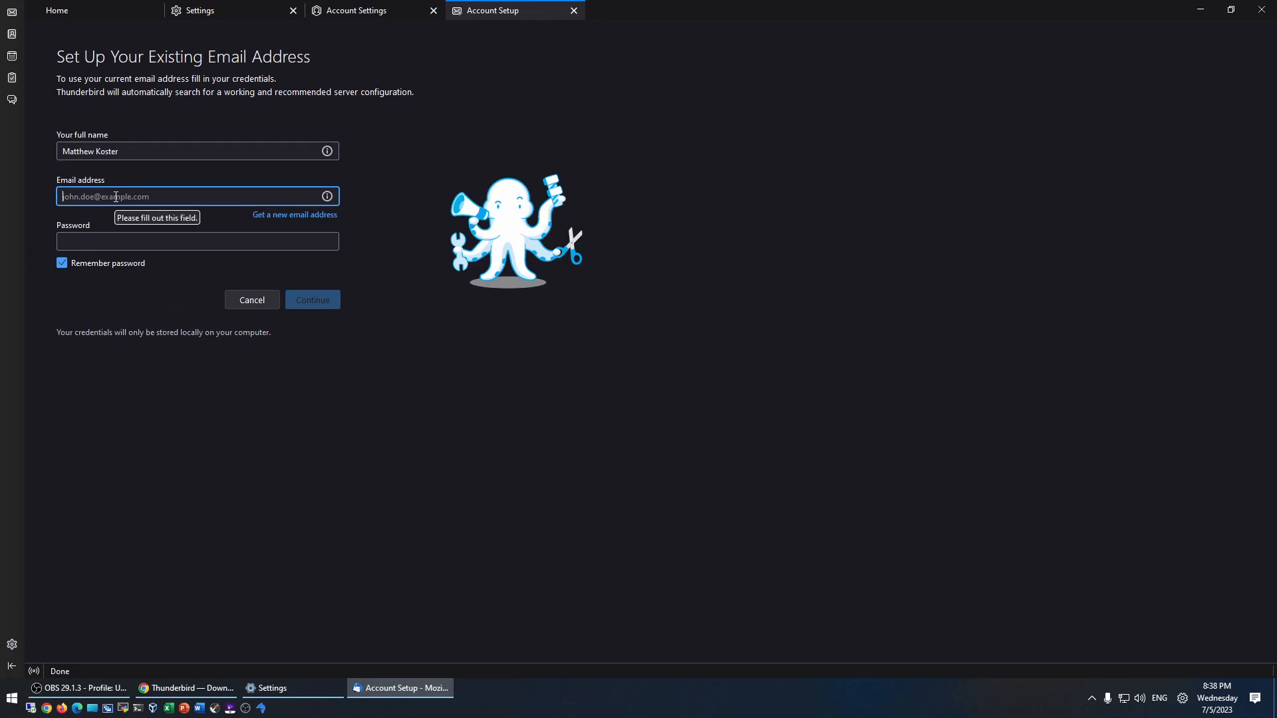
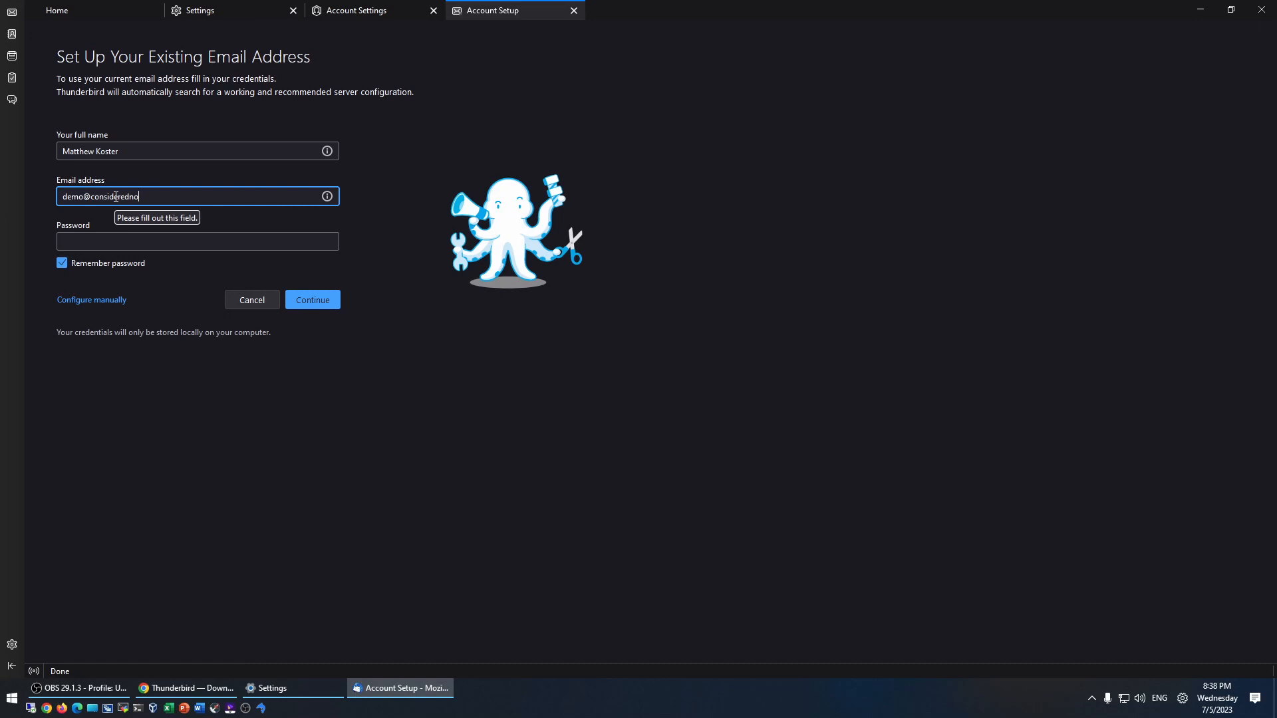
pyautogui.click(227, 242)
pyautogui.write('•••••••••••••••')
pyautogui.click(303, 300)
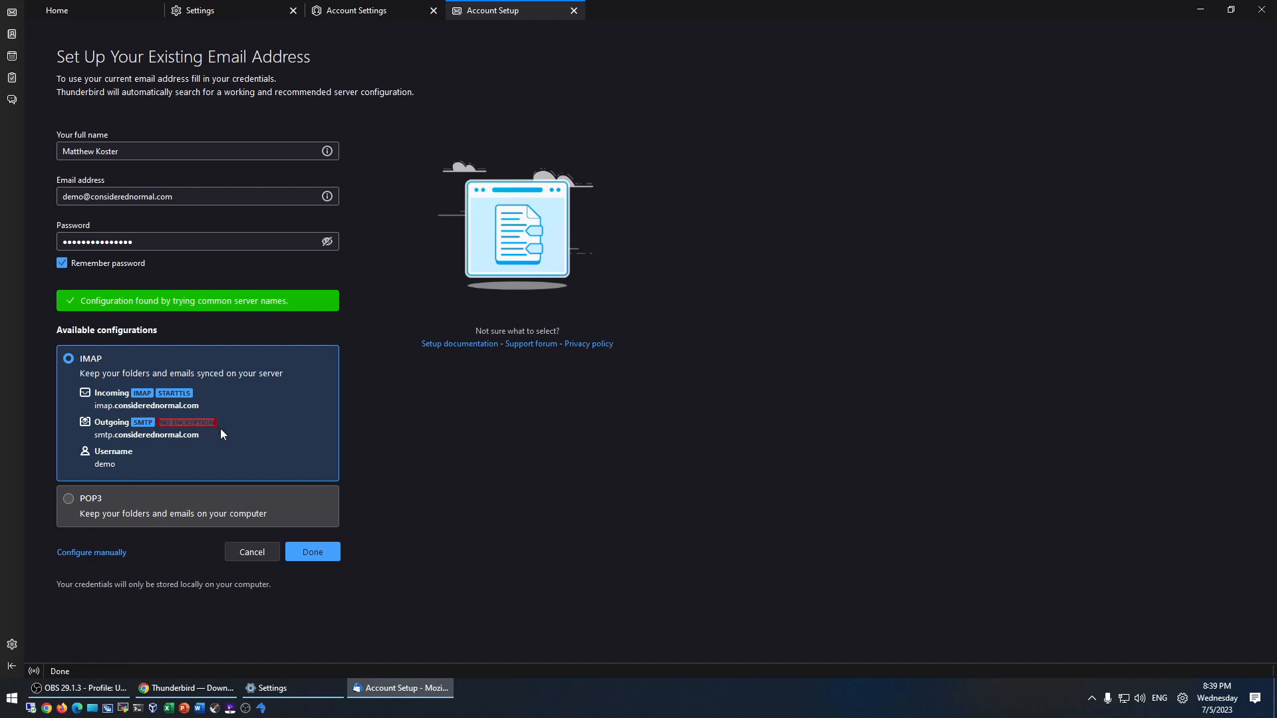
# - Manually change the incoming and outgoing hostnames to mail.considerednormal.com
pyautogui.click(89, 555)
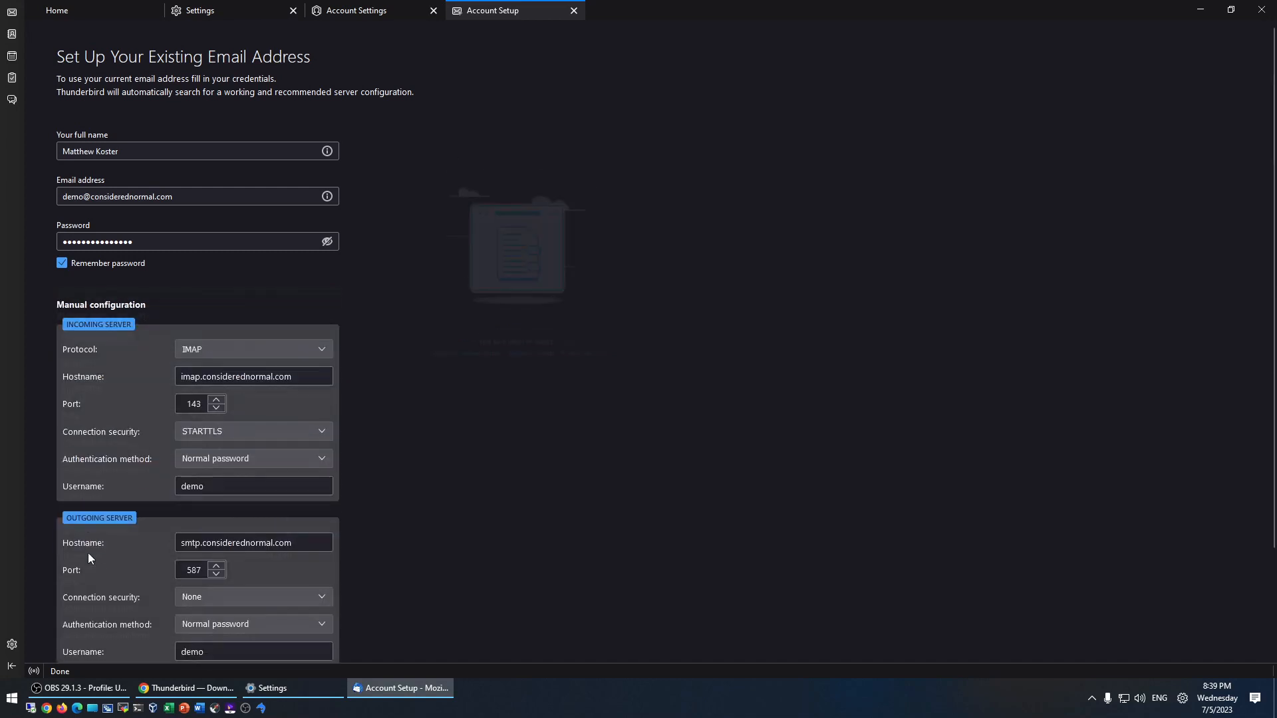
pyautogui.doubleClick(191, 375)
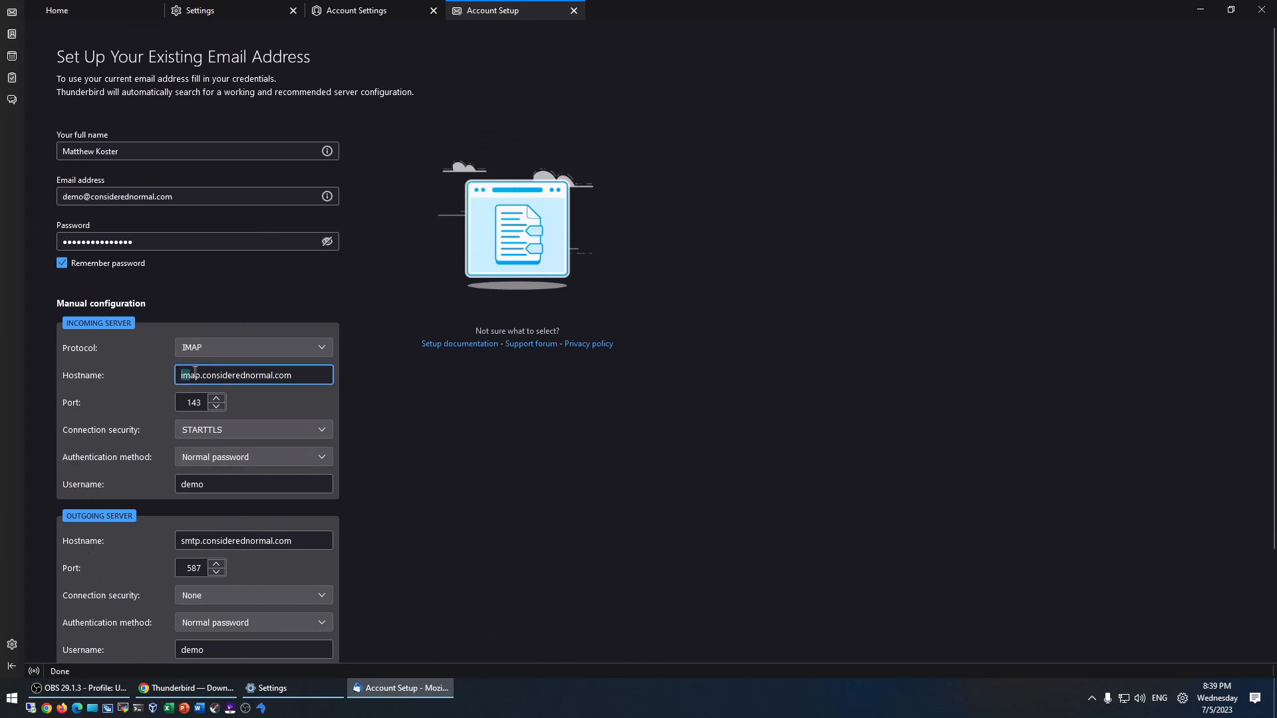
pyautogui.doubleClick(191, 540)
pyautogui.doubleClick(200, 375)
pyautogui.write('mail.')
pyautogui.moveTo(290, 375); pyautogui.dragTo(121, 376)
pyautogui.hotkey('ctrl', 'c')
pyautogui.moveTo(306, 540); pyautogui.dragTo(76, 528)
pyautogui.hotkey('ctrl', 'v')
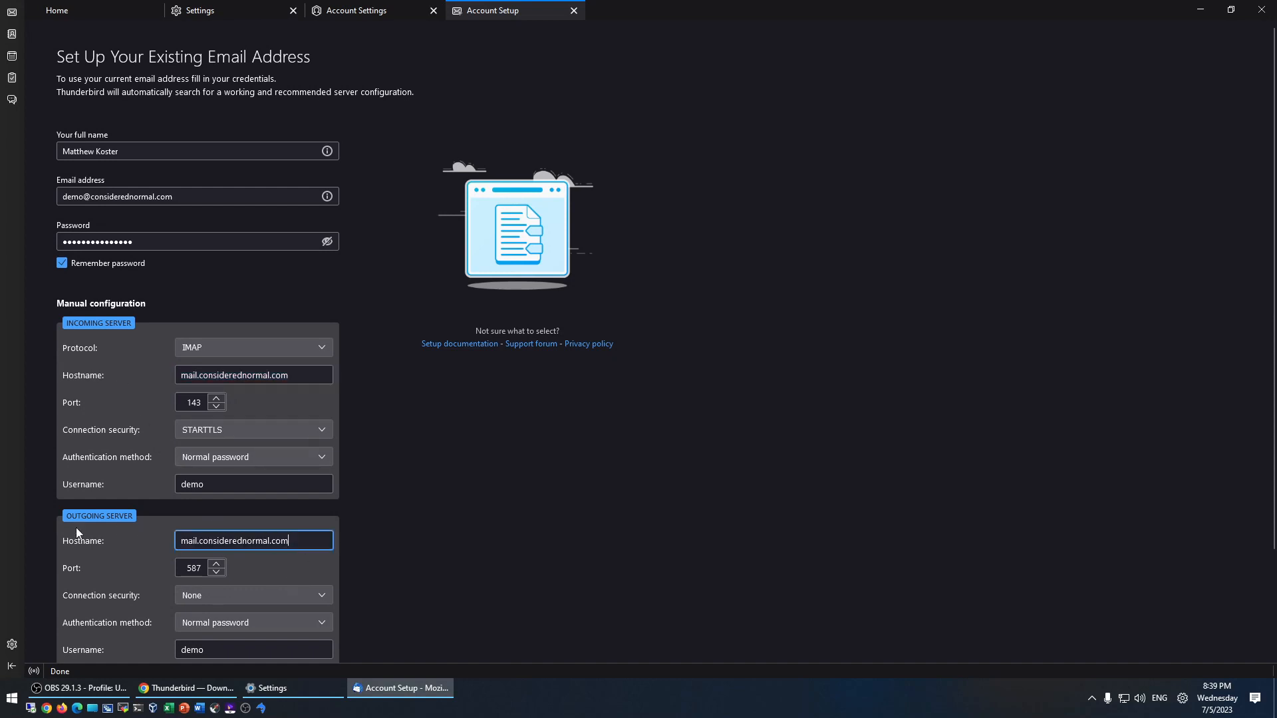
# - Set both servers to SSL/TLS with Normal password, re-test, and create the account
pyautogui.click(218, 620)
pyautogui.click(219, 618)
pyautogui.click(213, 594)
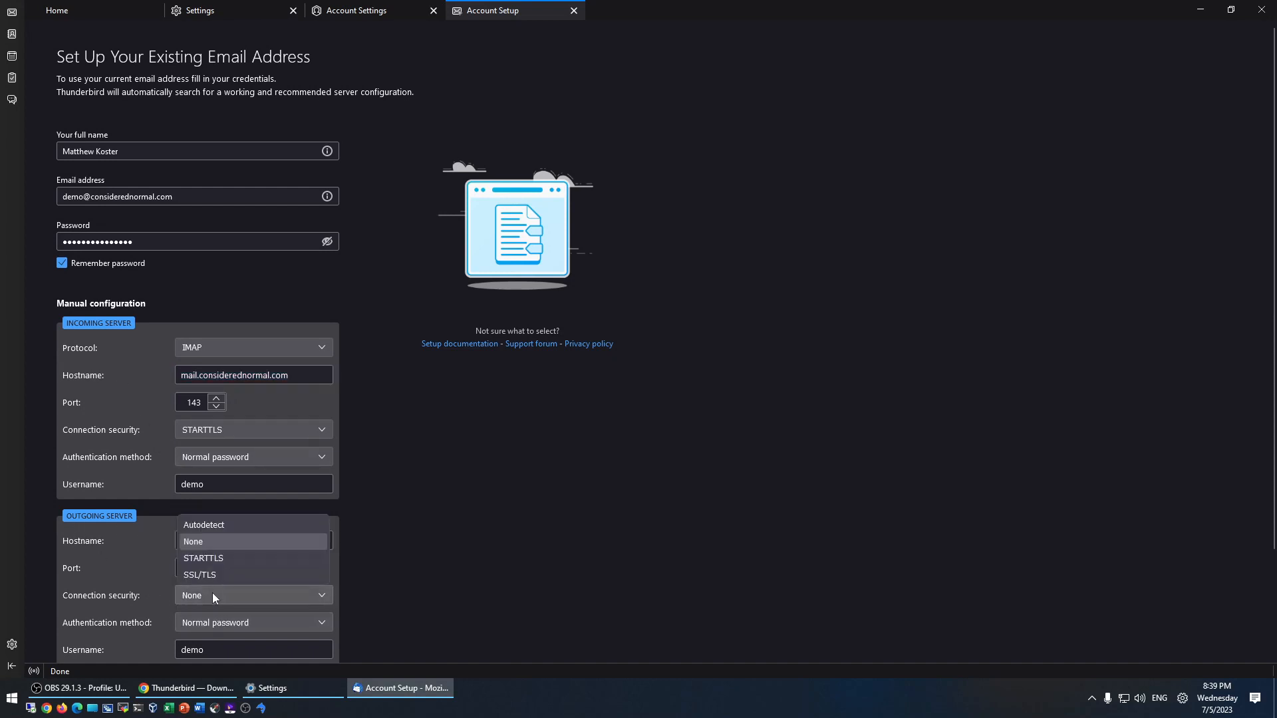
pyautogui.click(211, 575)
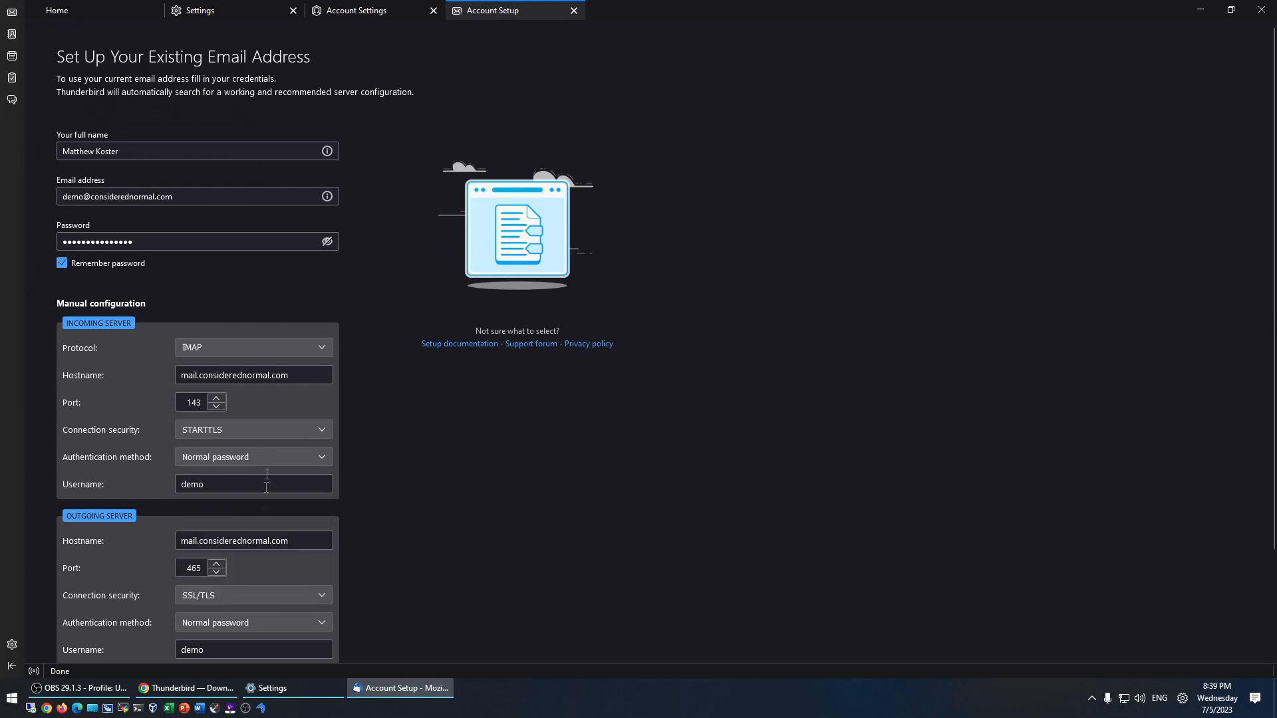
pyautogui.click(231, 434)
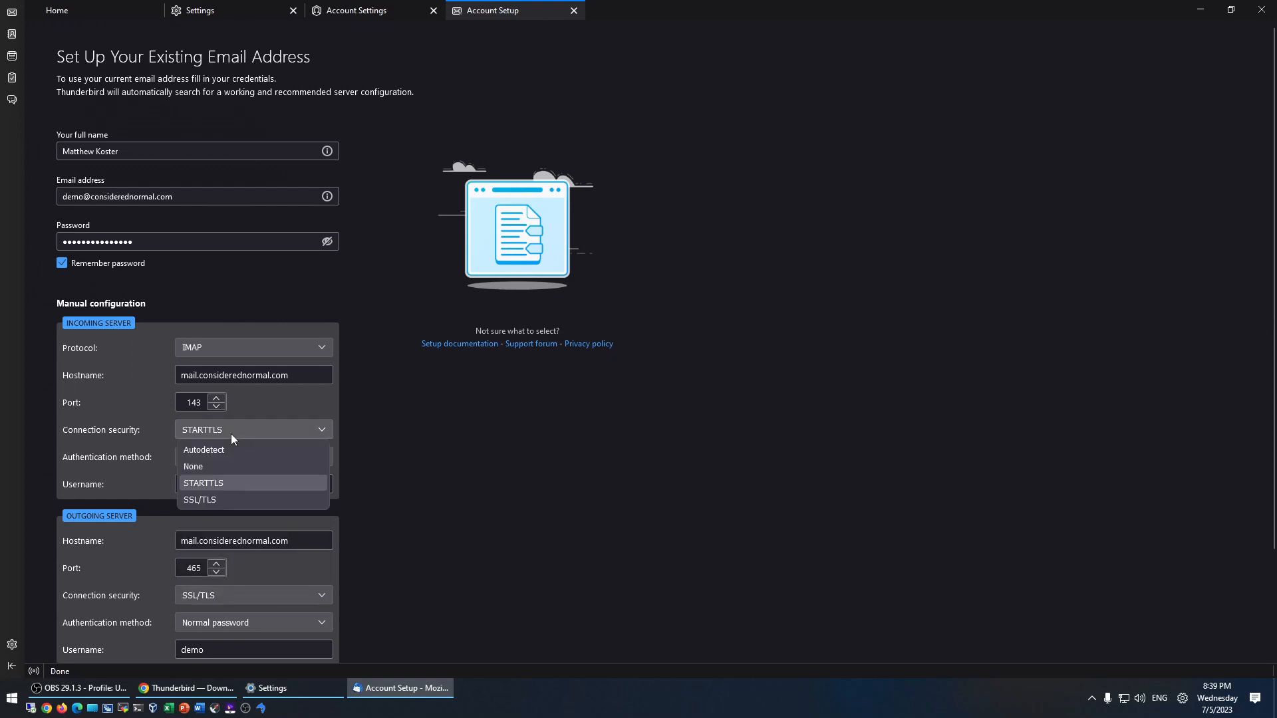
pyautogui.click(228, 501)
pyautogui.scroll(-3, 151, 620)
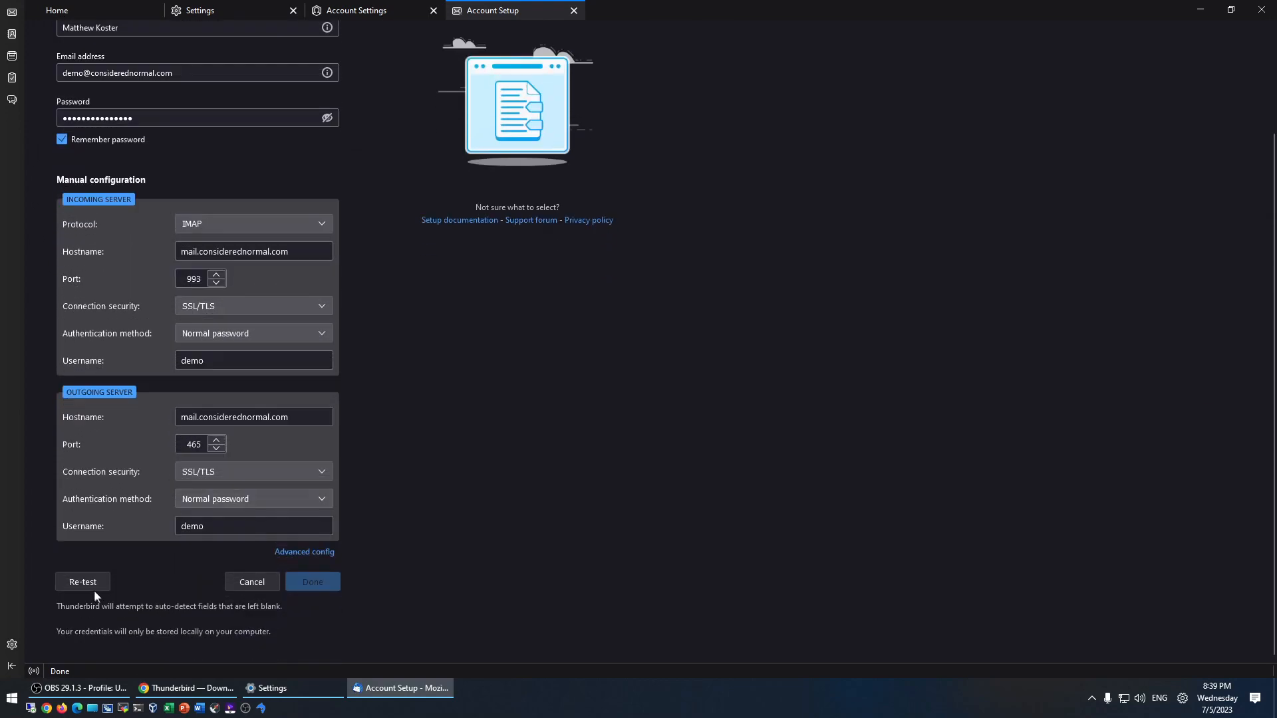
pyautogui.click(89, 583)
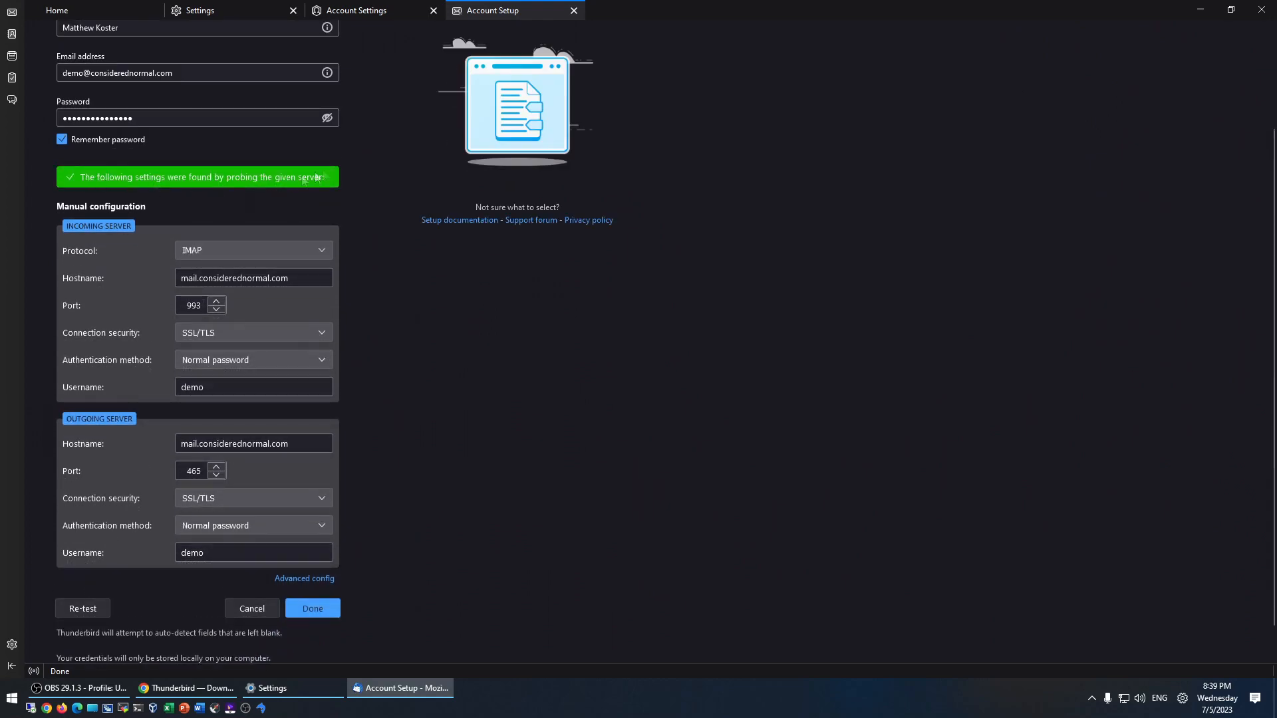
pyautogui.click(313, 609)
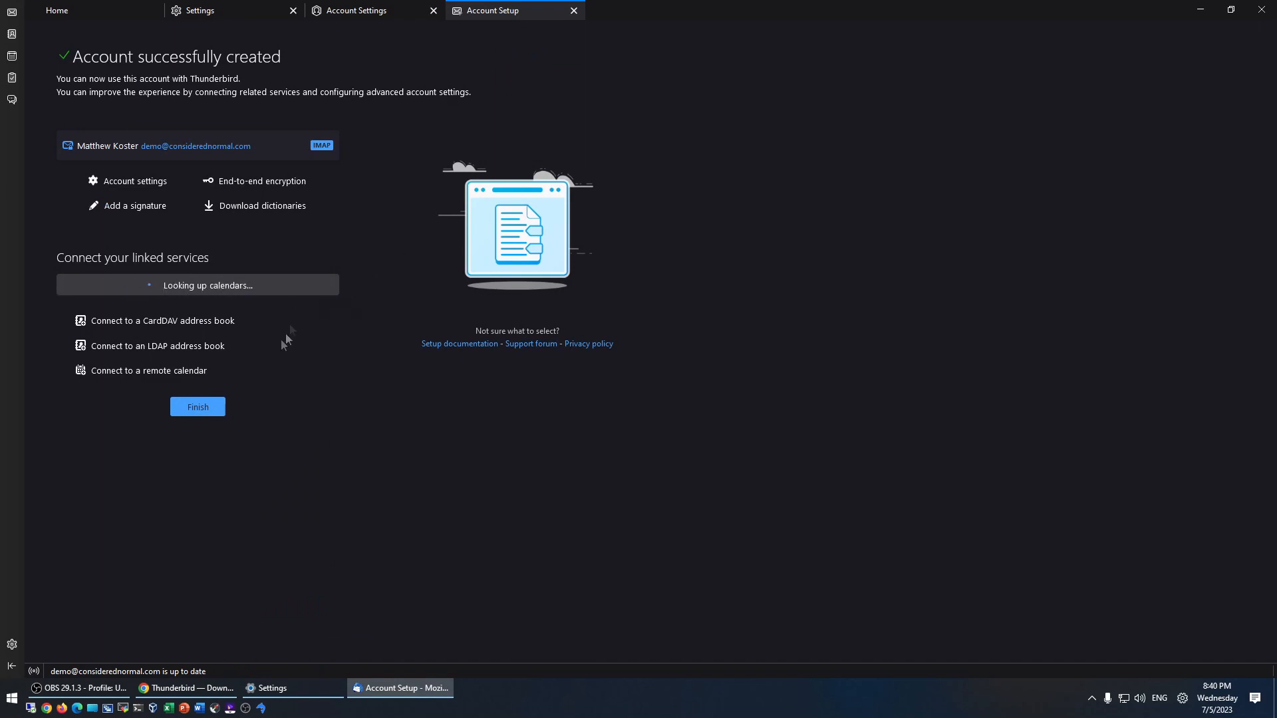
# - Finish account setup, open the new account's Inbox and sort it newest first by date
pyautogui.click(187, 407)
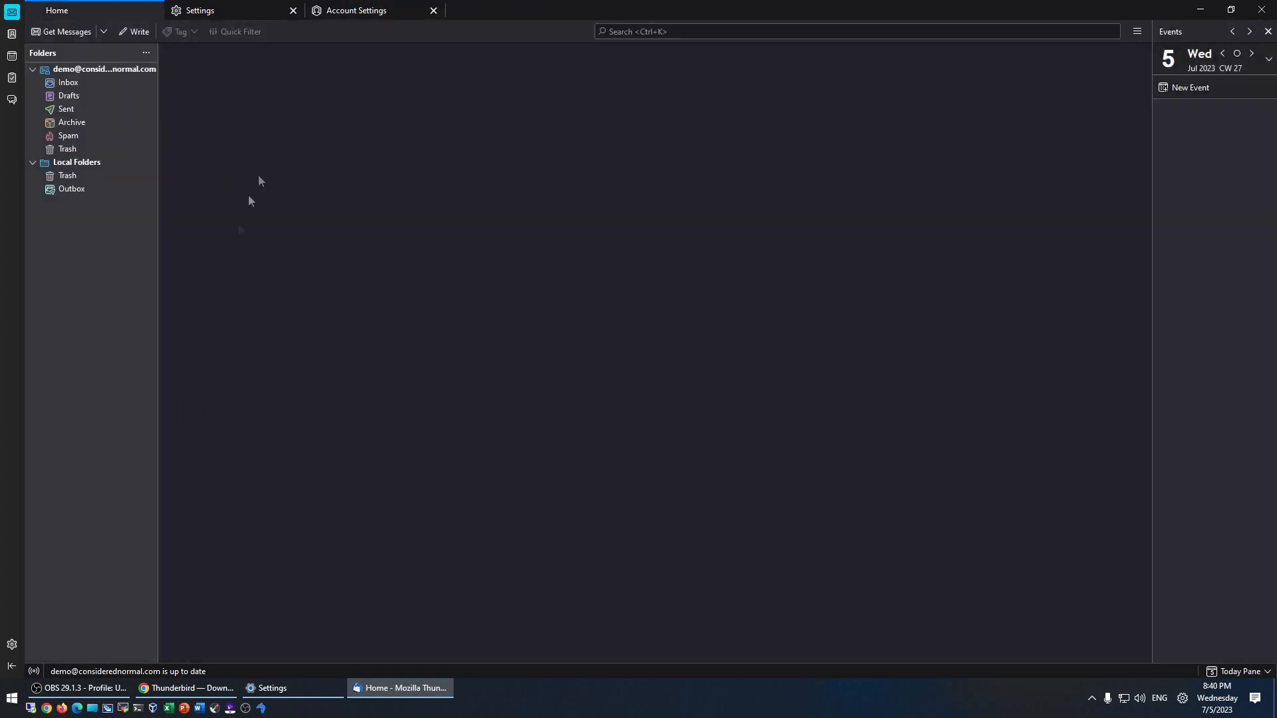
pyautogui.click(67, 86)
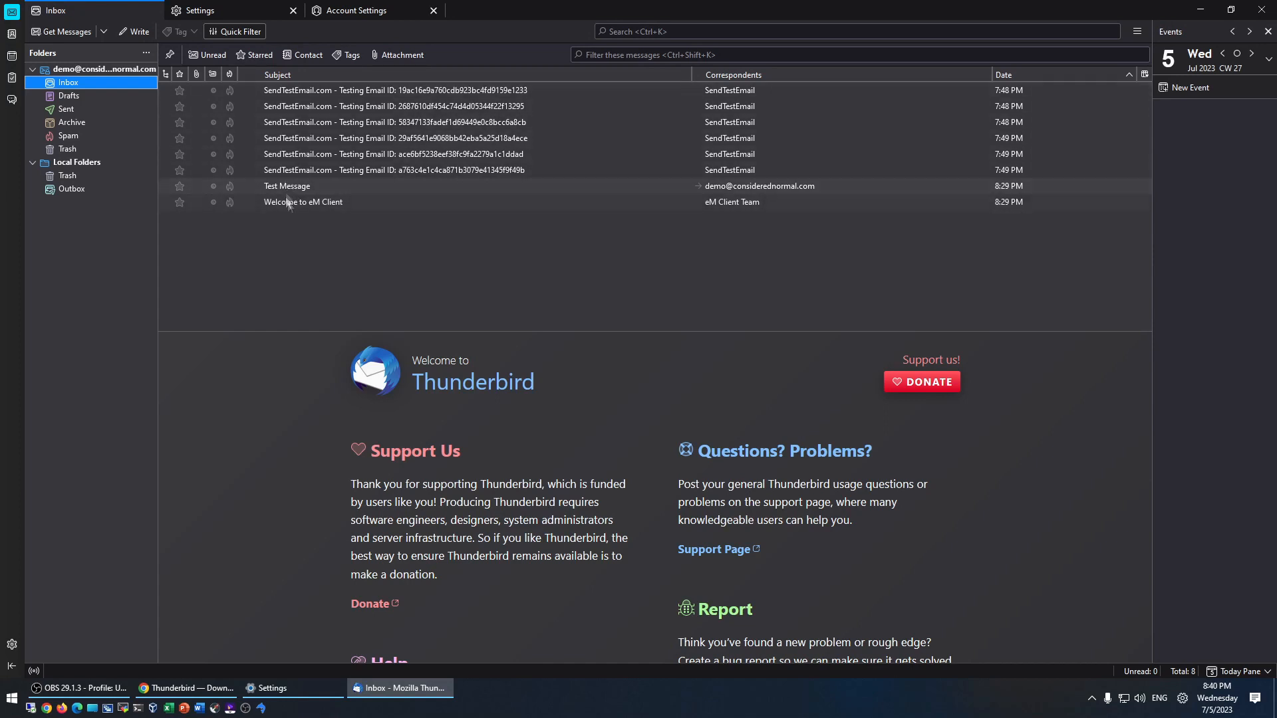
pyautogui.click(1024, 74)
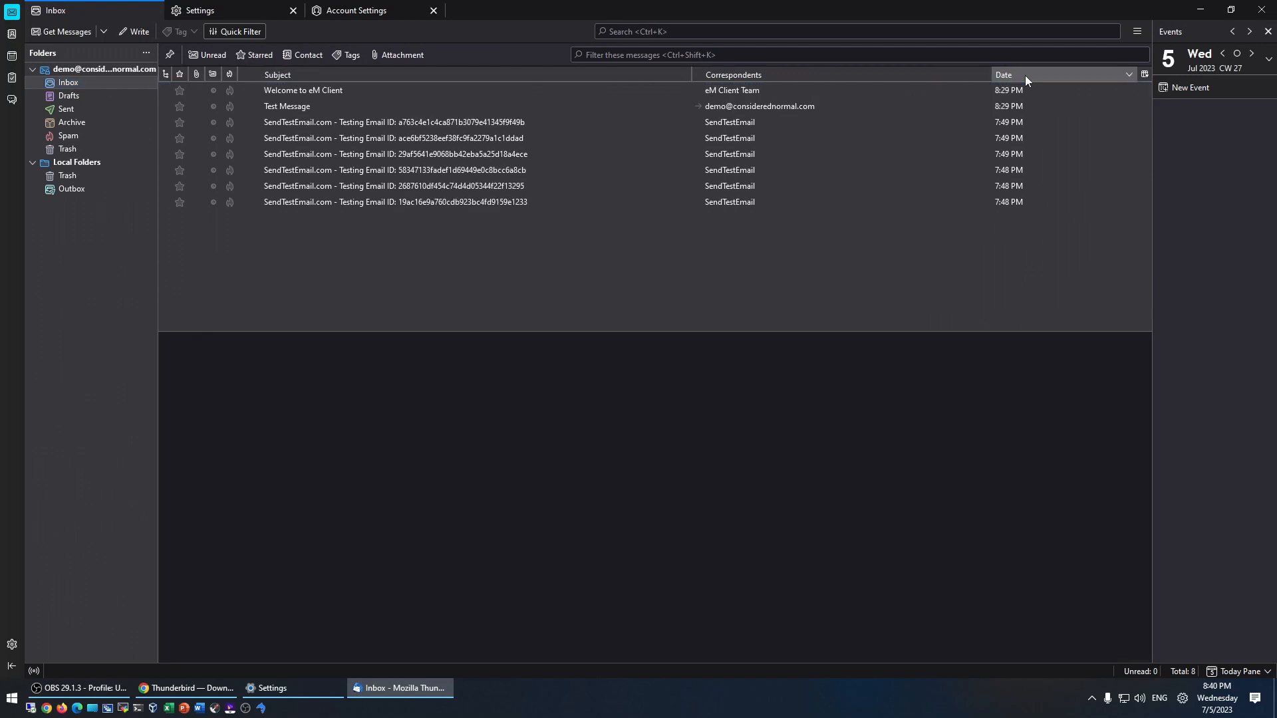
# - Preview the Inbox messages, from Welcome to eM Client and Test Message through the testing emails
pyautogui.click(313, 90)
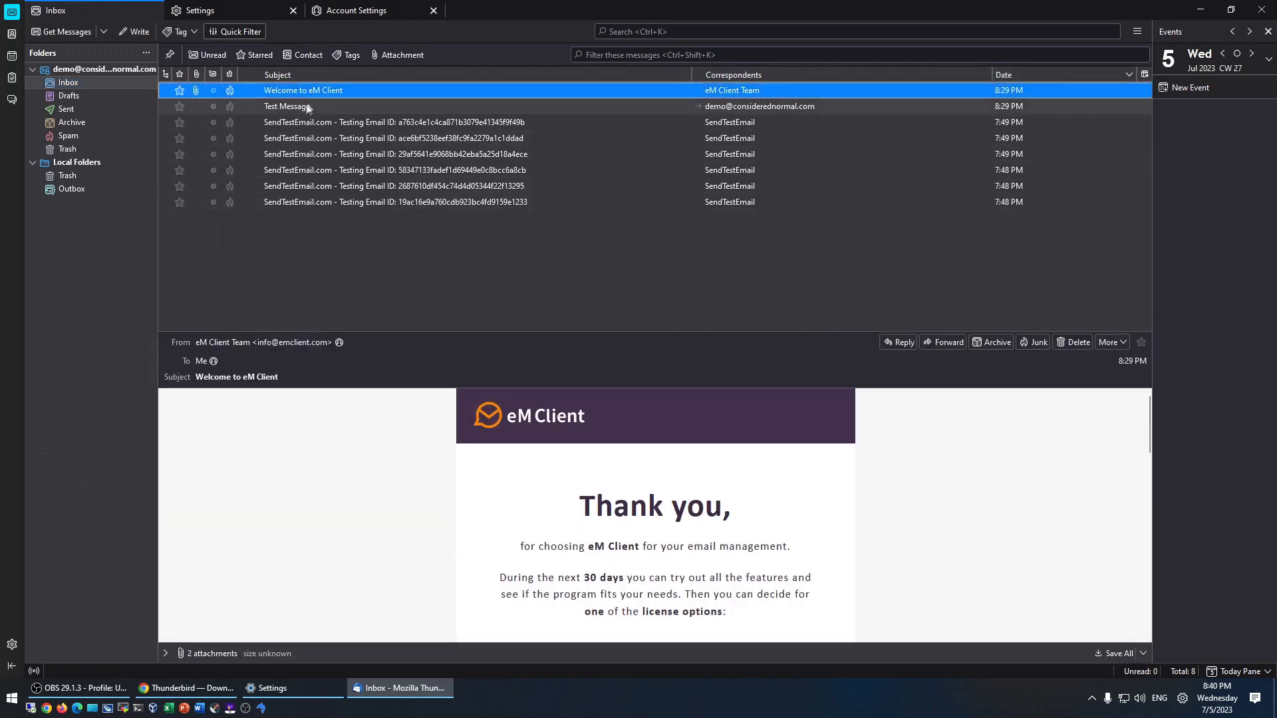
pyautogui.click(304, 107)
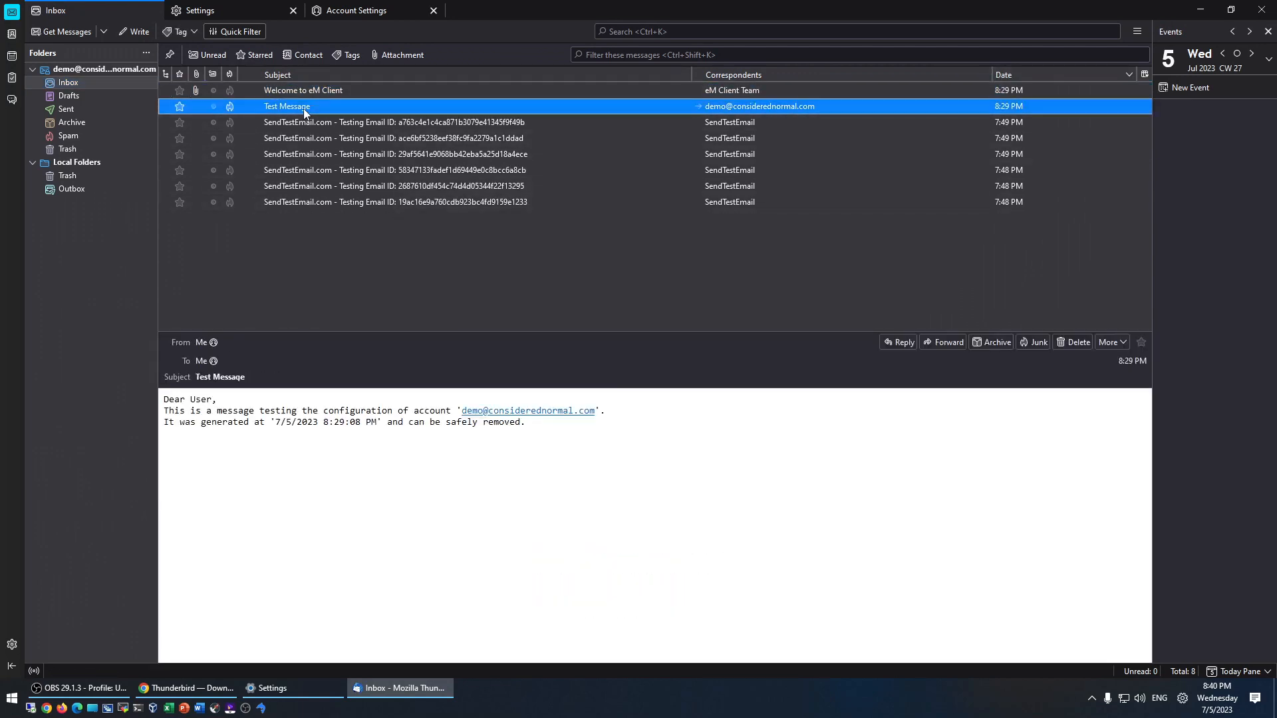
pyautogui.click(303, 122)
pyautogui.keyDown('shift'); pyautogui.click(307, 138); pyautogui.keyUp('shift')
pyautogui.click(306, 170)
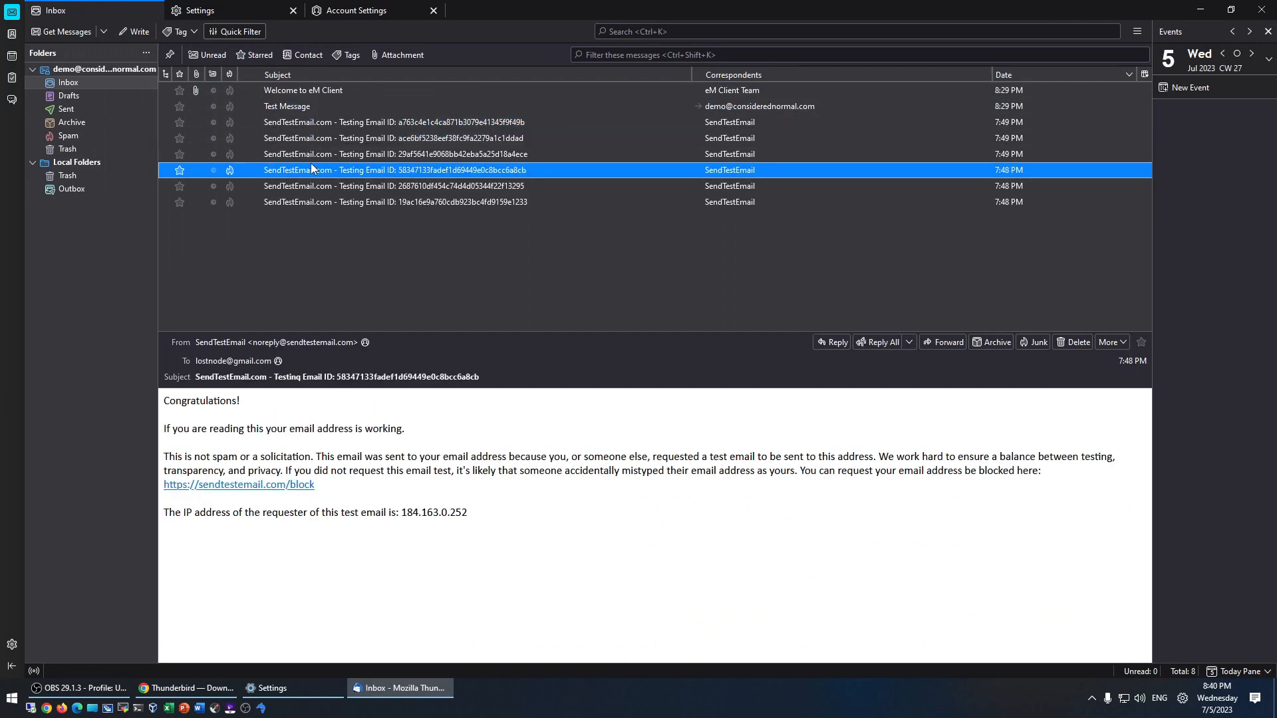
pyautogui.click(306, 202)
pyautogui.click(285, 108)
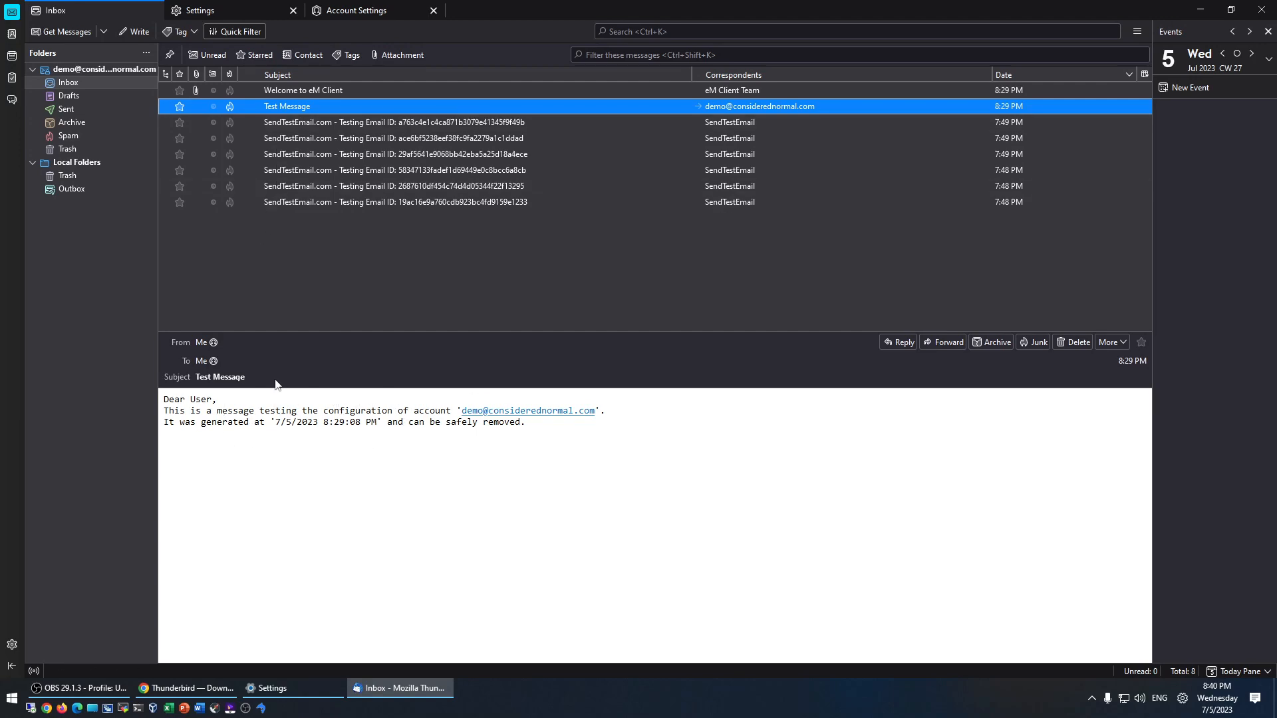
pyautogui.click(296, 125)
pyautogui.click(293, 136)
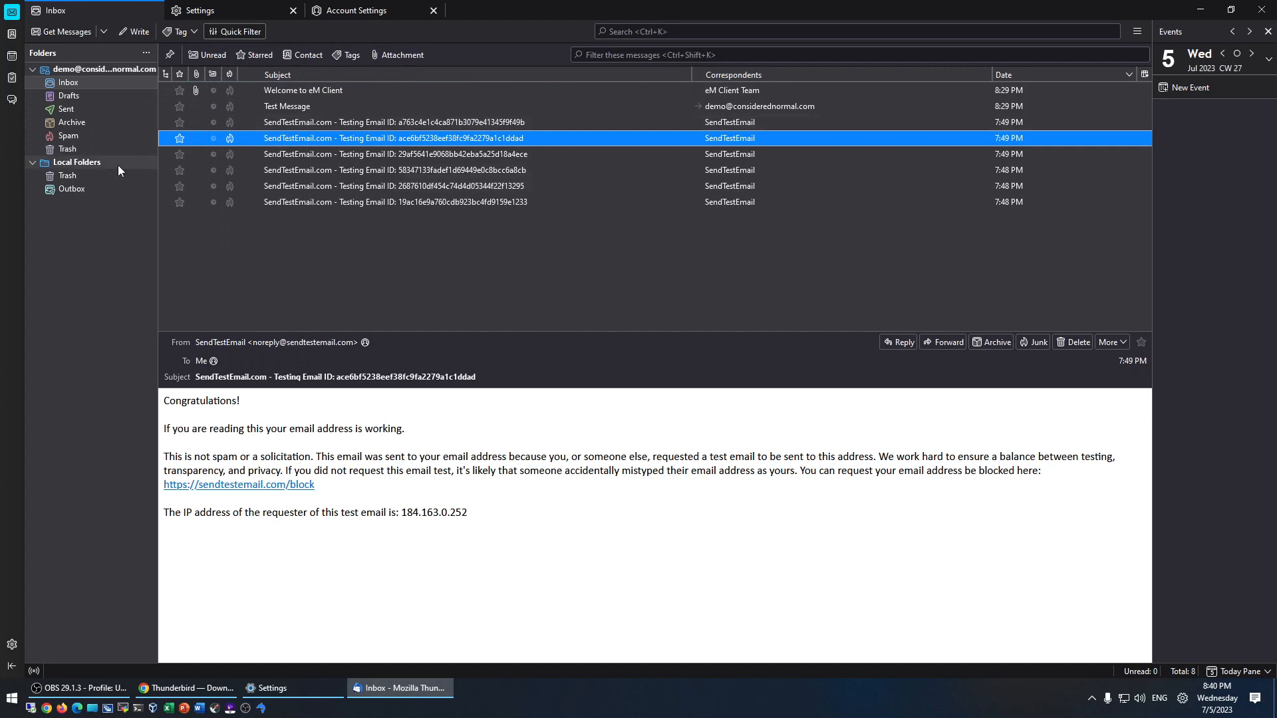
pyautogui.click(11, 645)
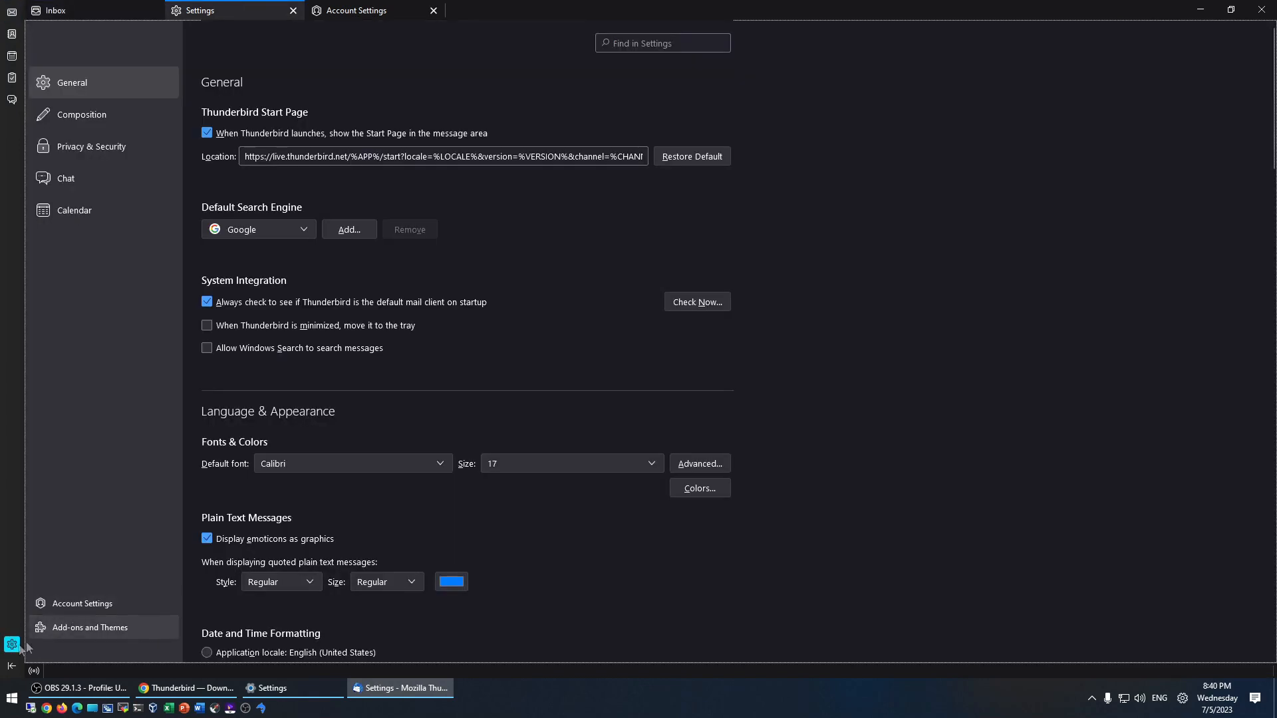
# - Start adding a mail account from Account Settings and enter the Gmail address
pyautogui.click(75, 602)
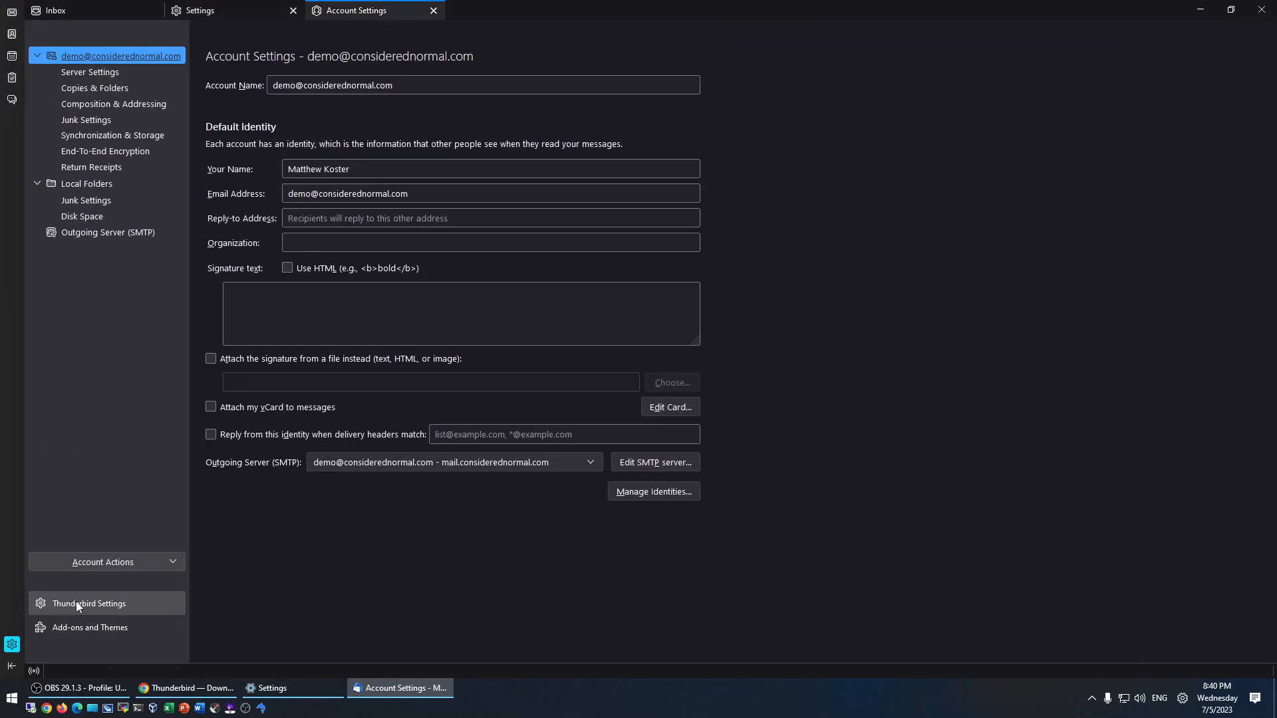
pyautogui.click(111, 559)
pyautogui.click(93, 464)
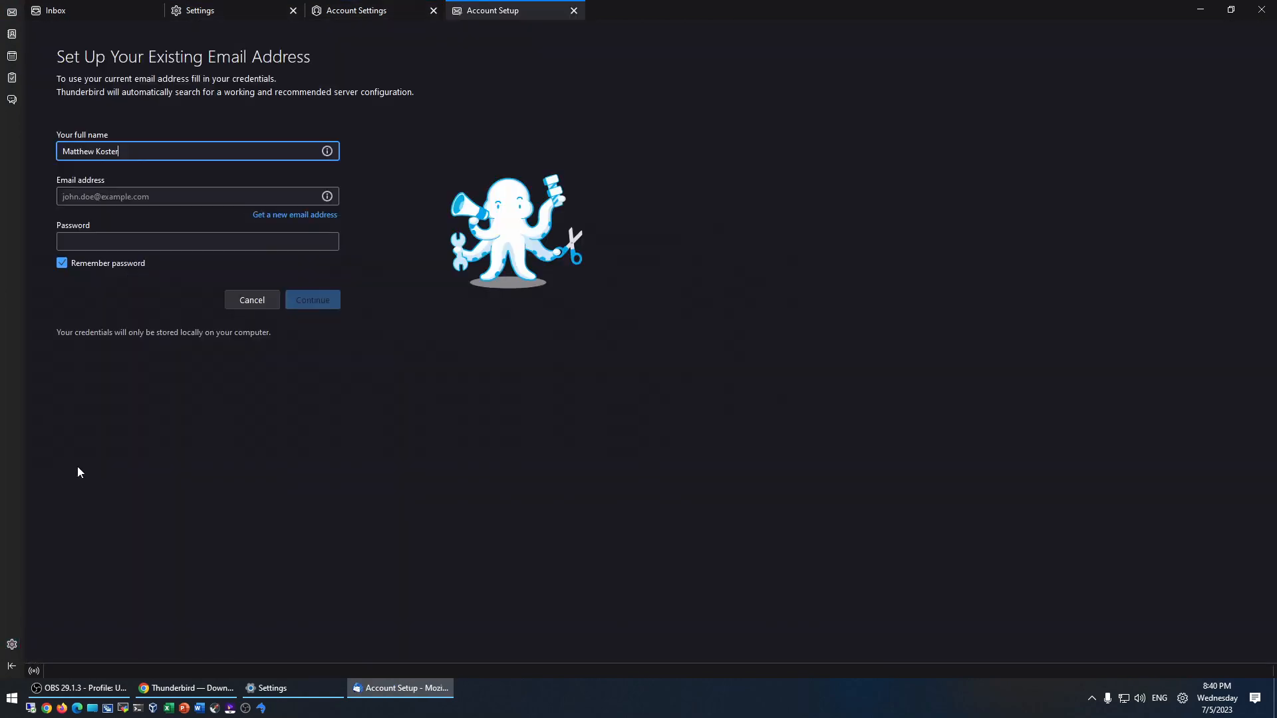
pyautogui.click(85, 198)
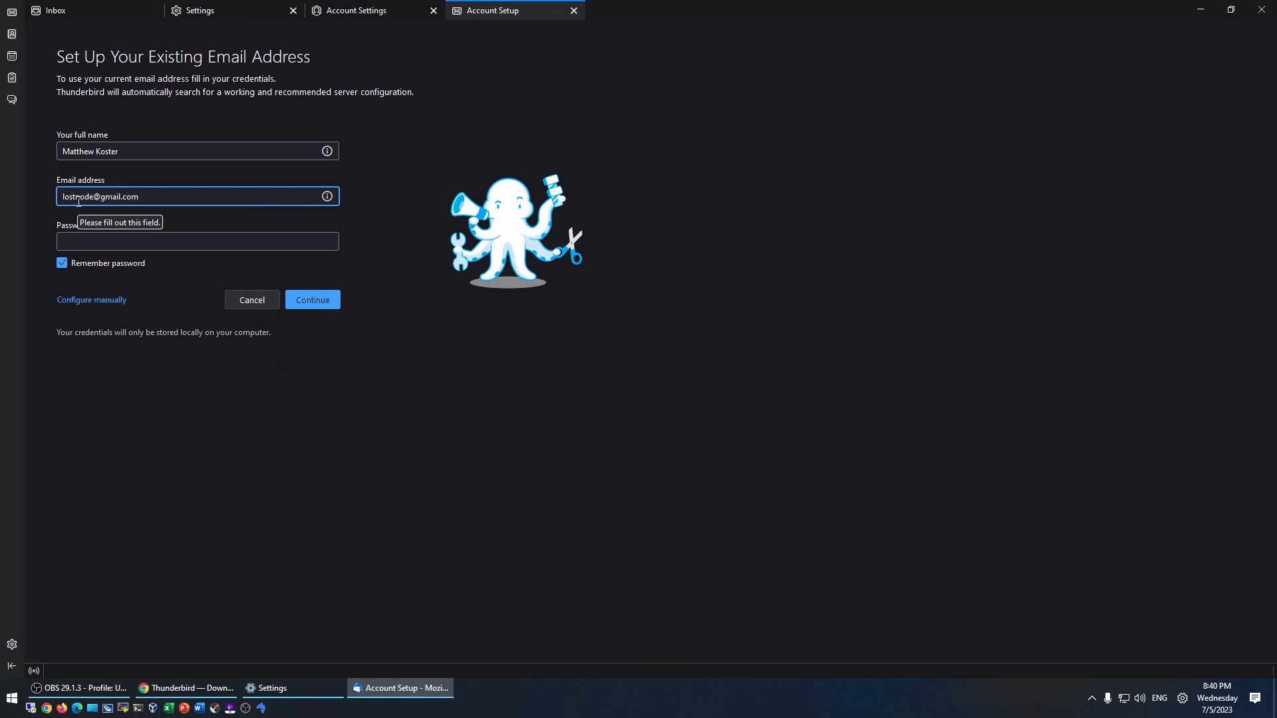
# - Enter the account password, detect the server settings and create the account with IMAP
pyautogui.click(81, 243)
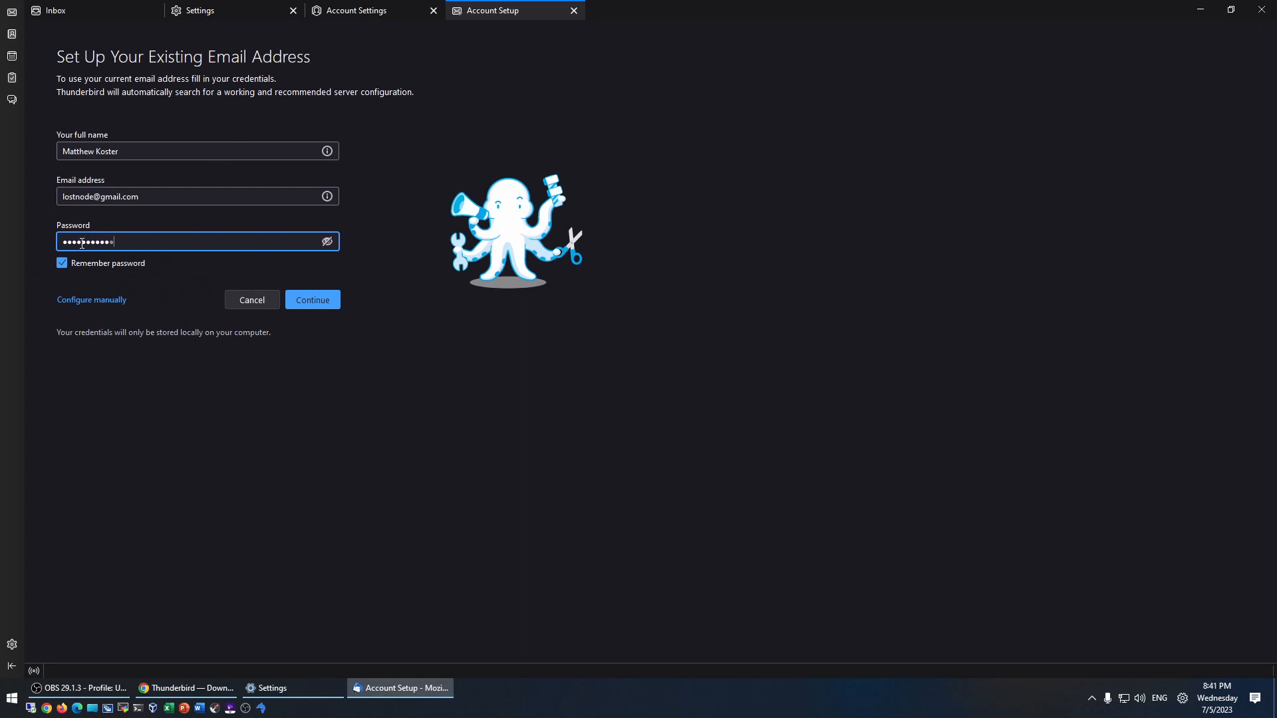
pyautogui.click(310, 299)
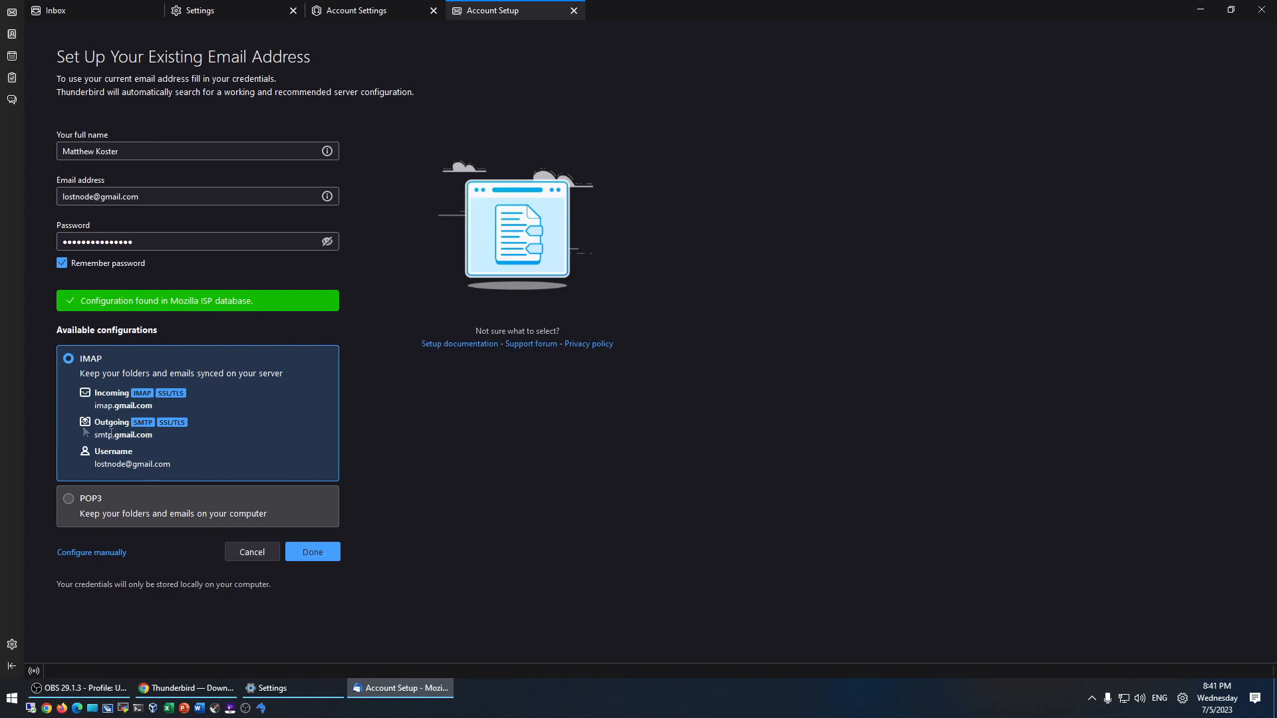
pyautogui.click(311, 556)
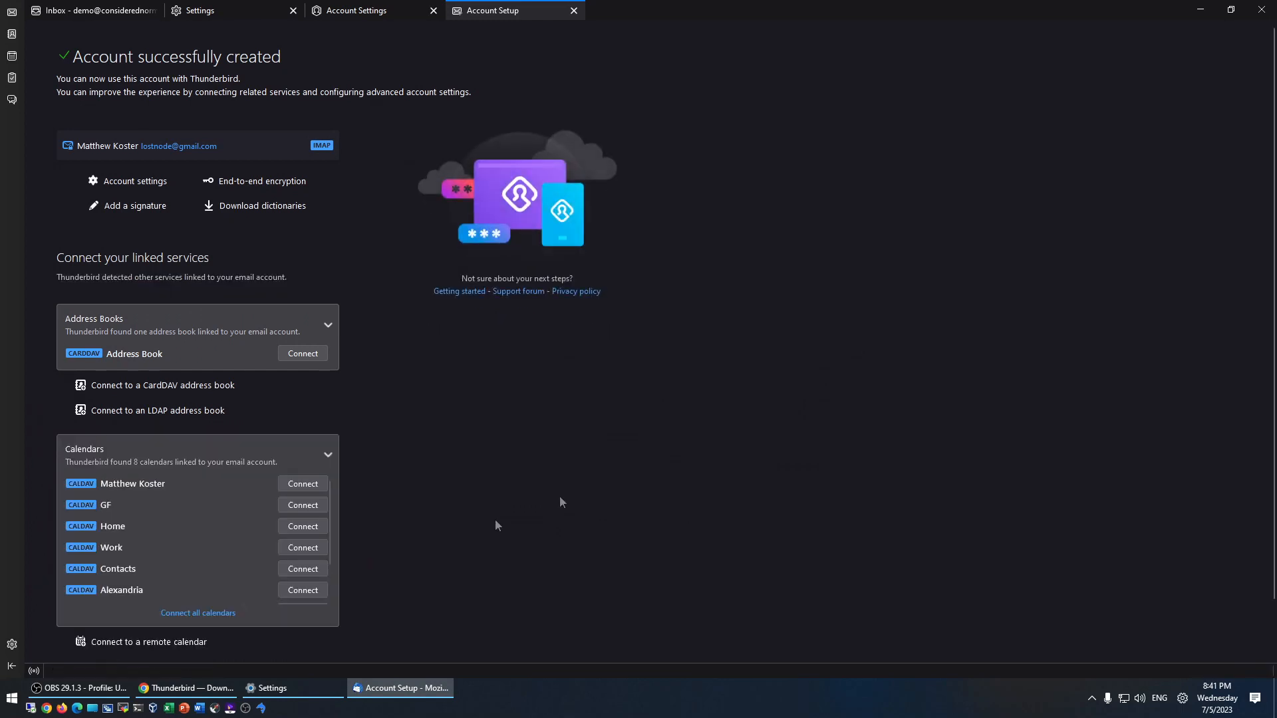
pyautogui.scroll(-2, 476, 433)
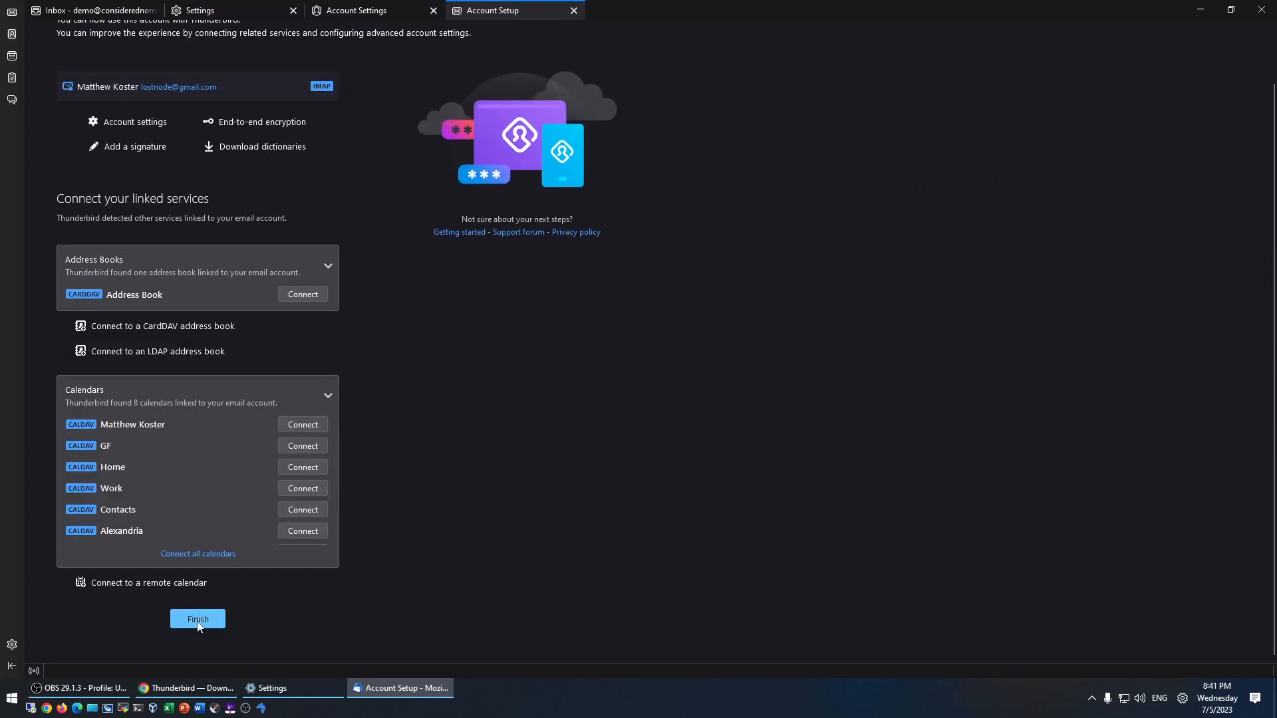
pyautogui.scroll(2, 618, 369)
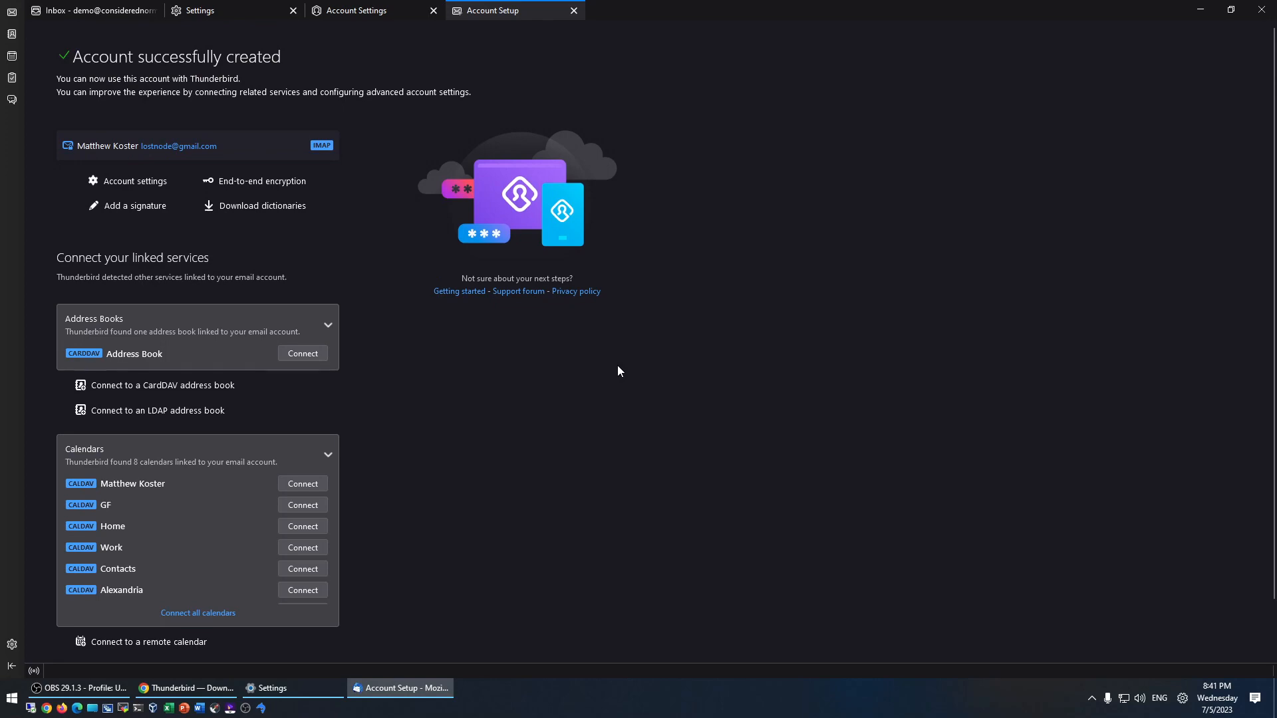
pyautogui.scroll(-2, 618, 371)
pyautogui.scroll(-2, 434, 285)
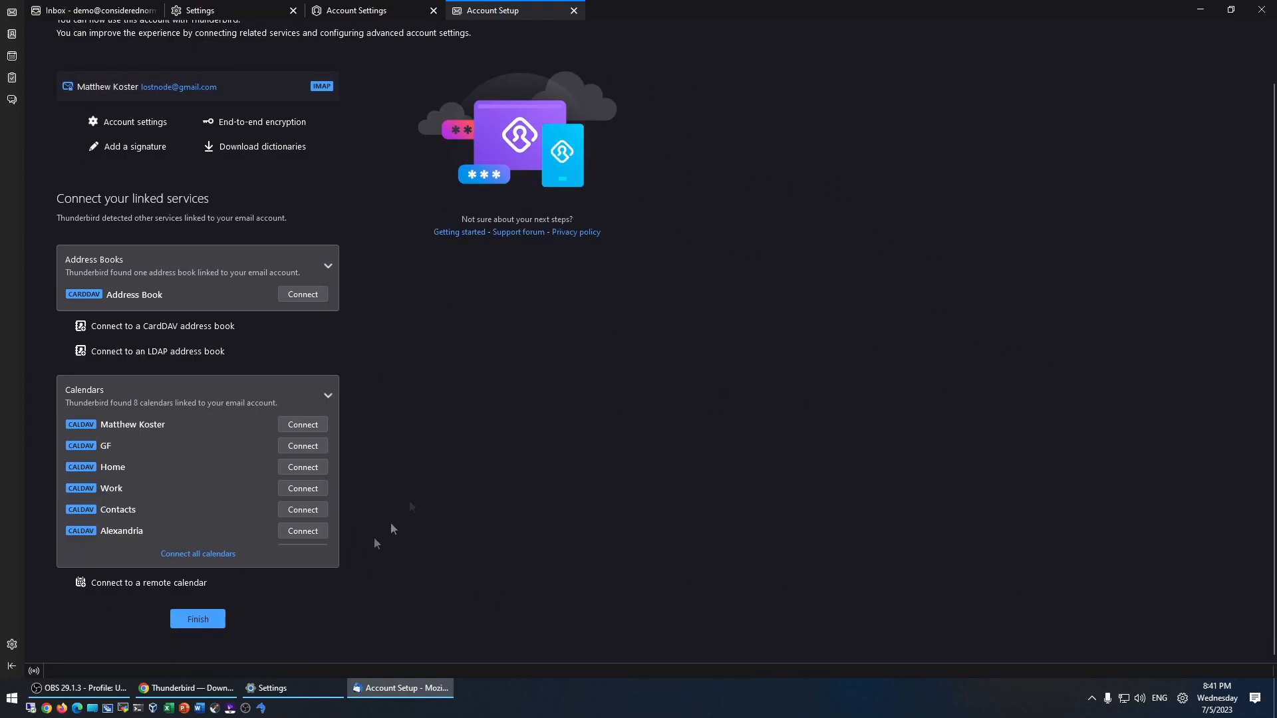
# - Finish setup and browse the Gmail Inbox, Demo Folder and TestFolder
pyautogui.click(197, 620)
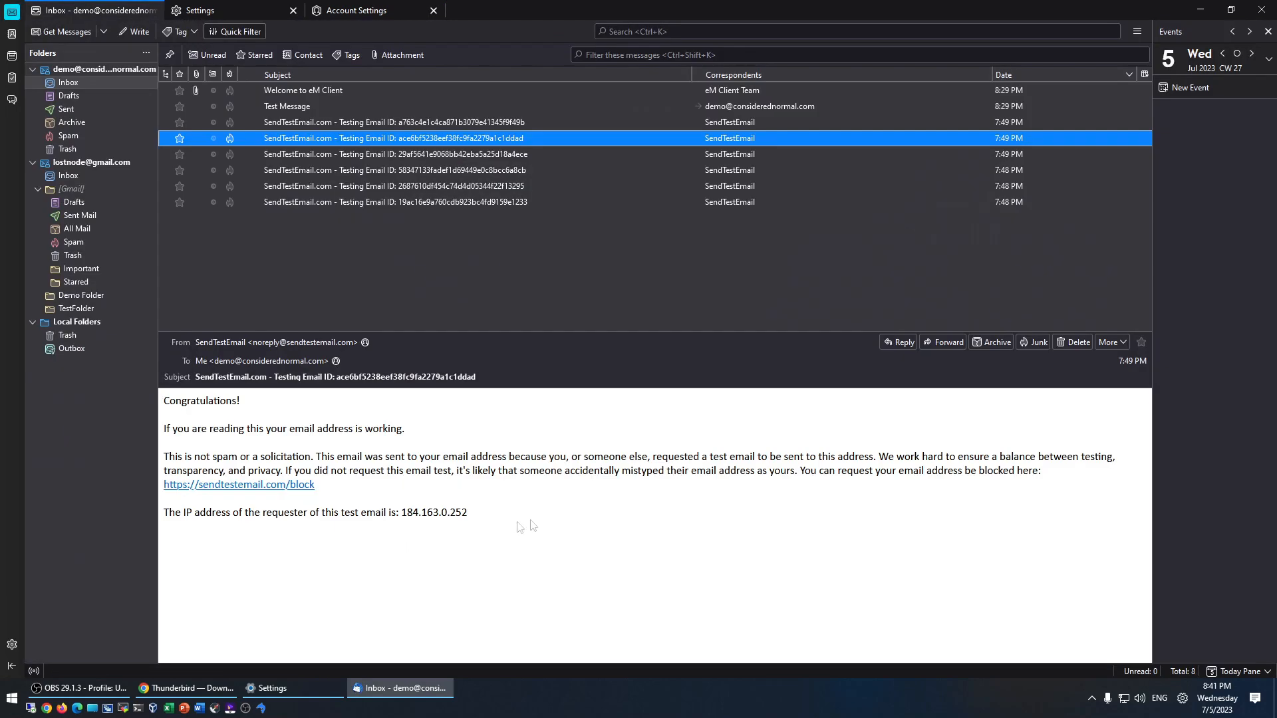
pyautogui.click(72, 177)
pyautogui.click(85, 295)
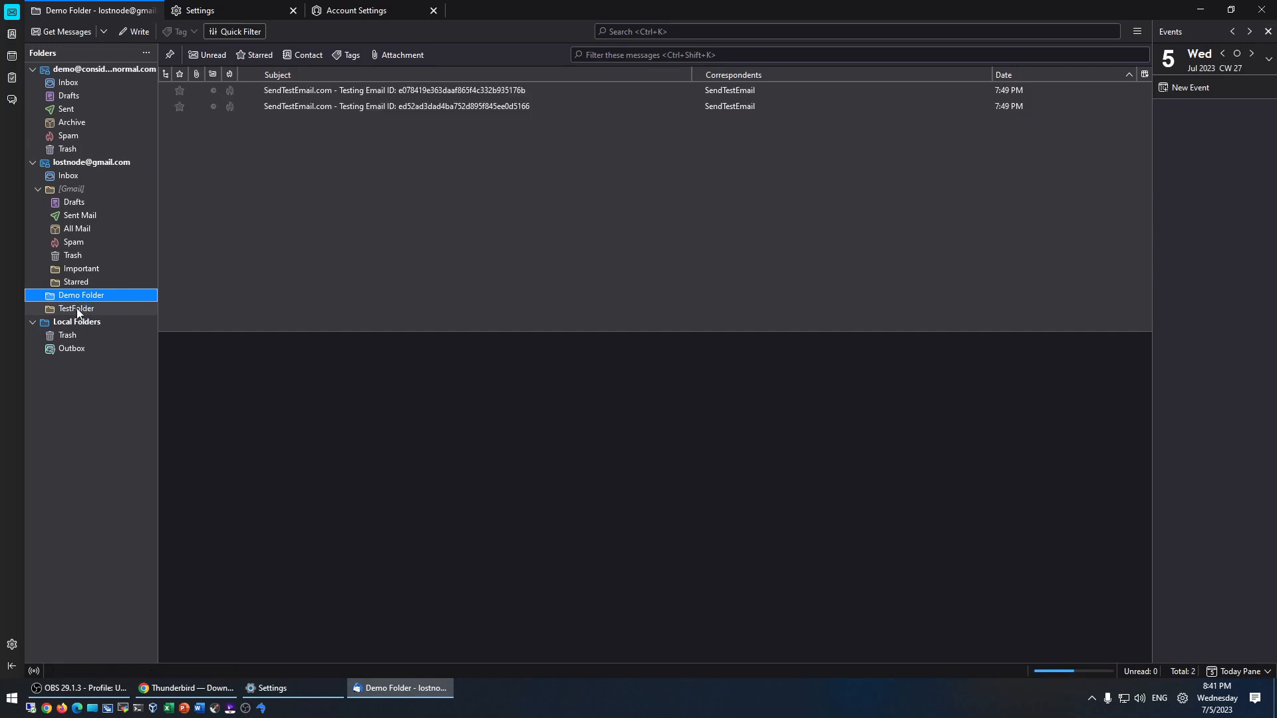
pyautogui.click(78, 309)
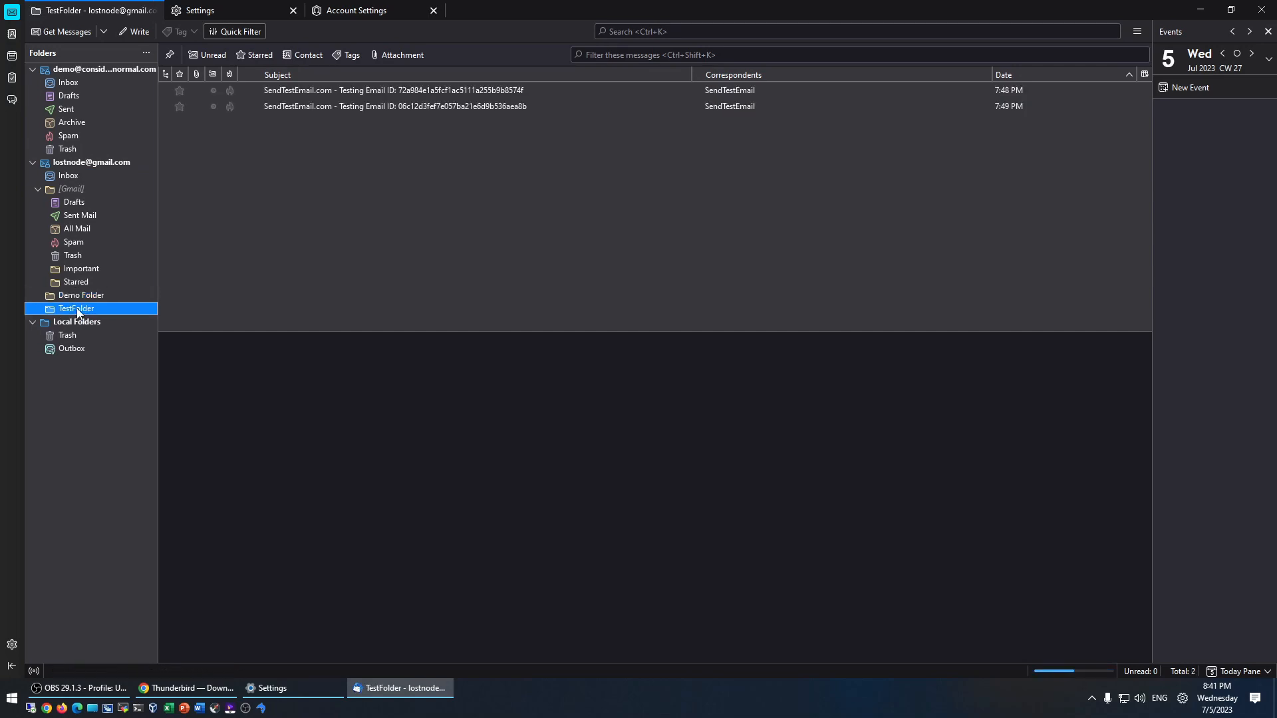
# - Move all eight messages from the other account's Inbox into the Gmail Inbox
pyautogui.click(90, 70)
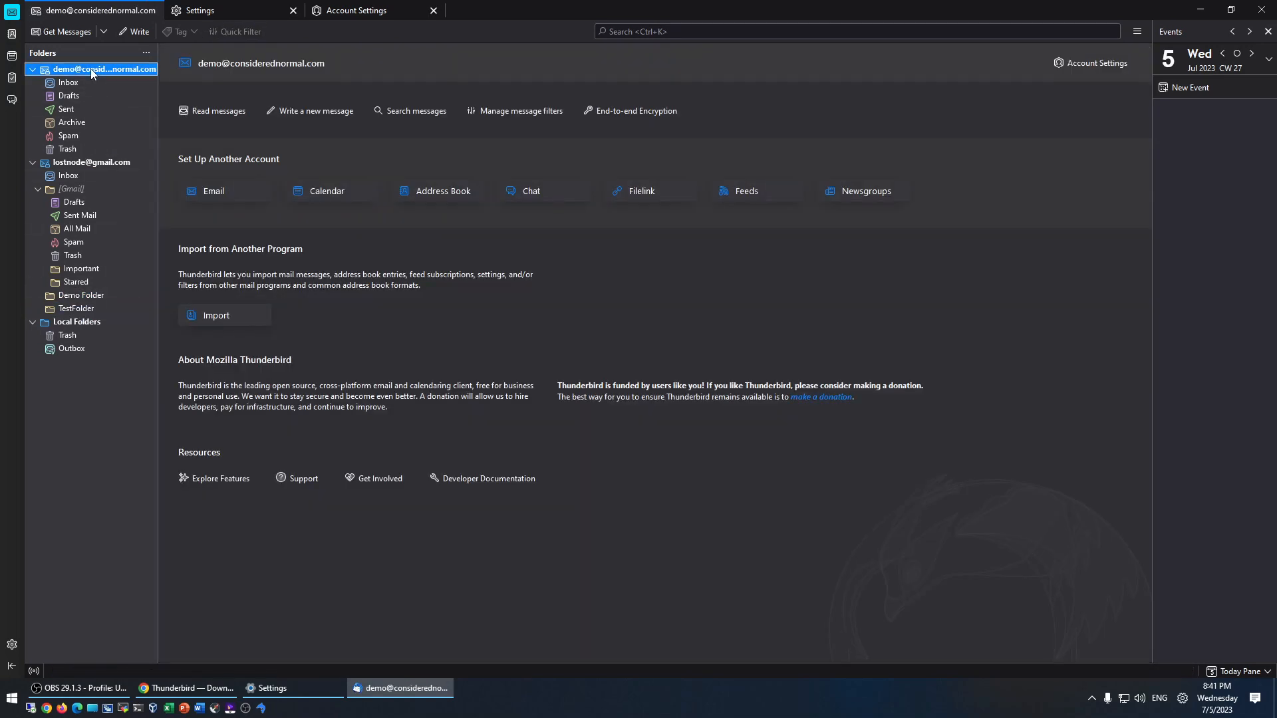
pyautogui.click(68, 86)
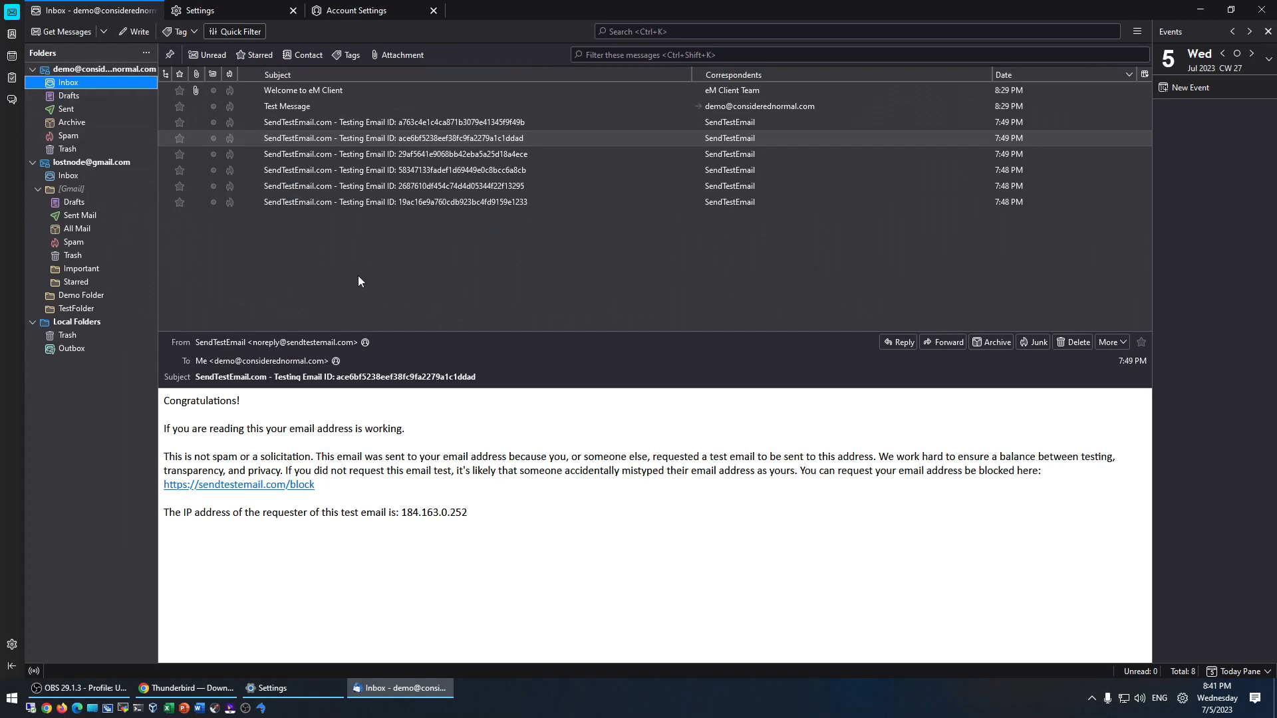
pyautogui.hotkey('ctrl', 'a')
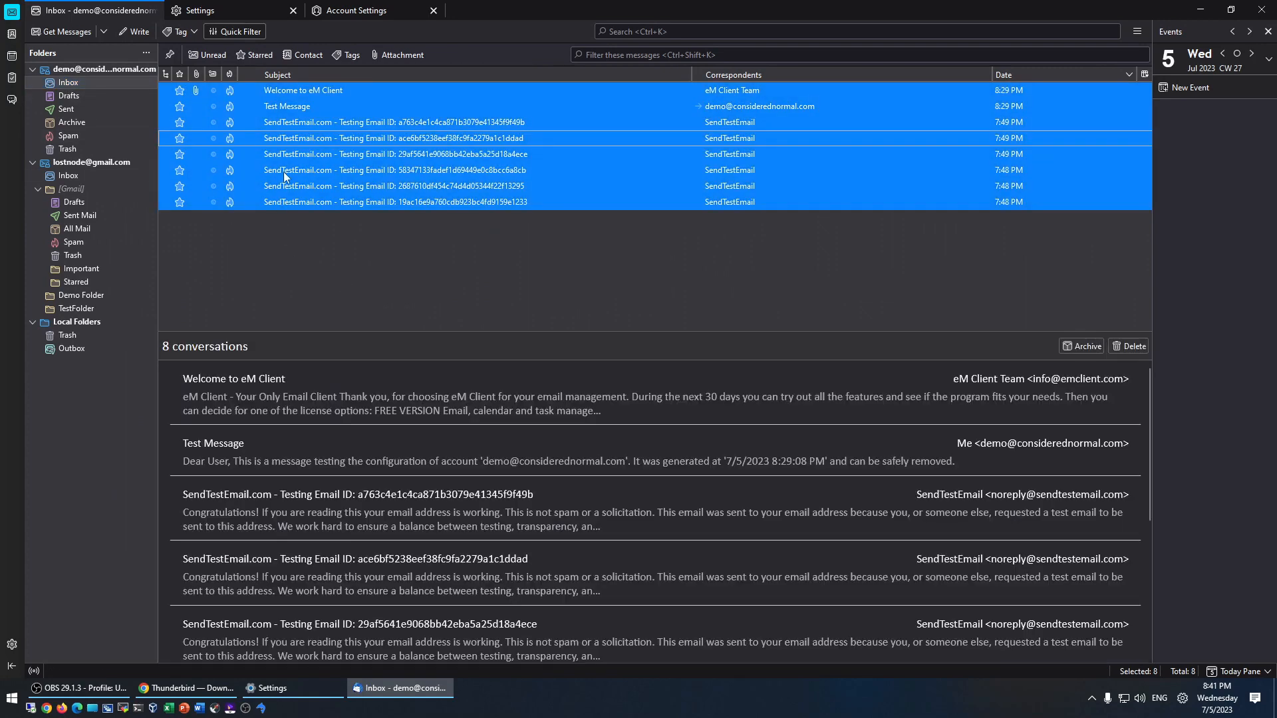
pyautogui.moveTo(285, 176); pyautogui.dragTo(69, 174)
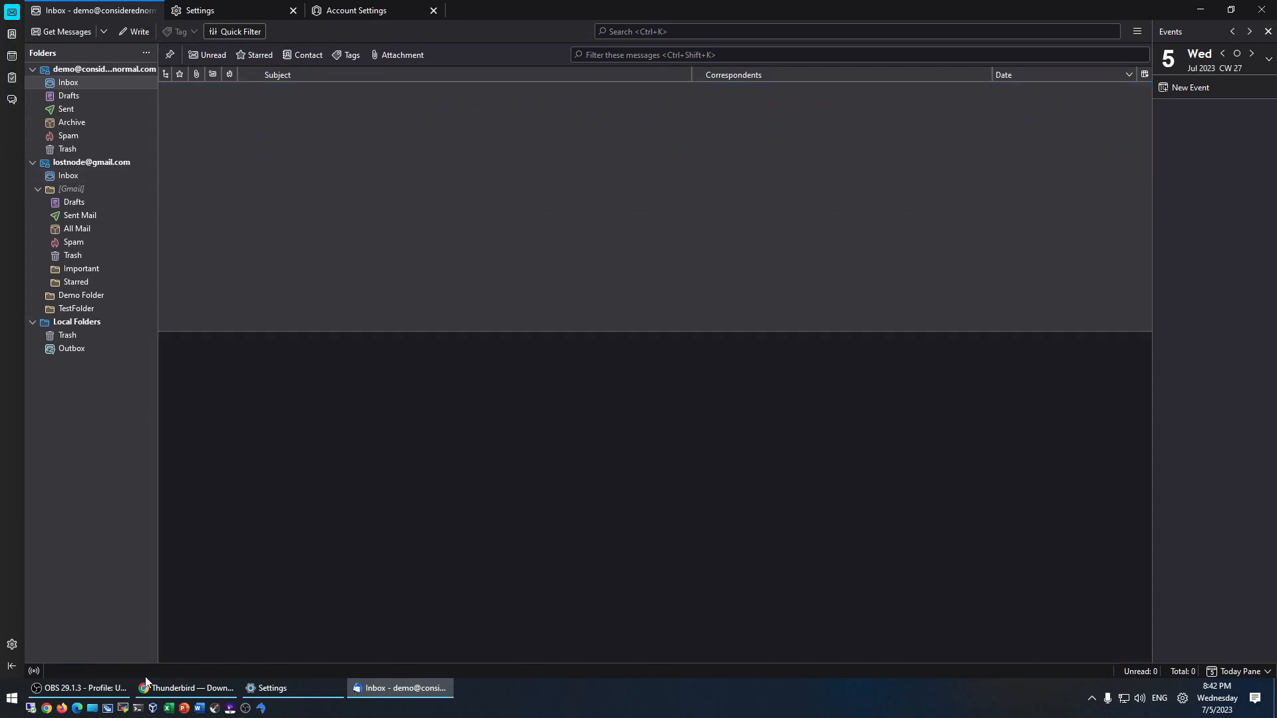
# - Sort the Gmail Inbox newest first and move all eleven messages into the other account's Inbox
pyautogui.click(73, 176)
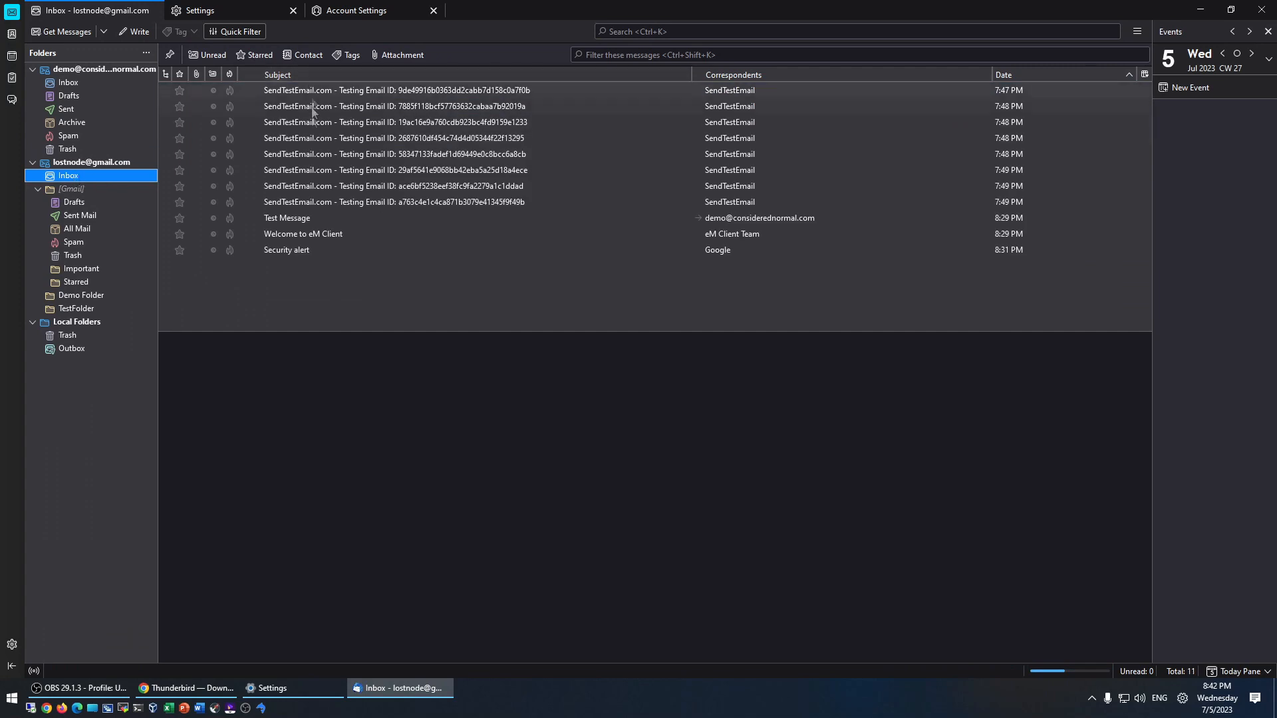
pyautogui.click(1009, 73)
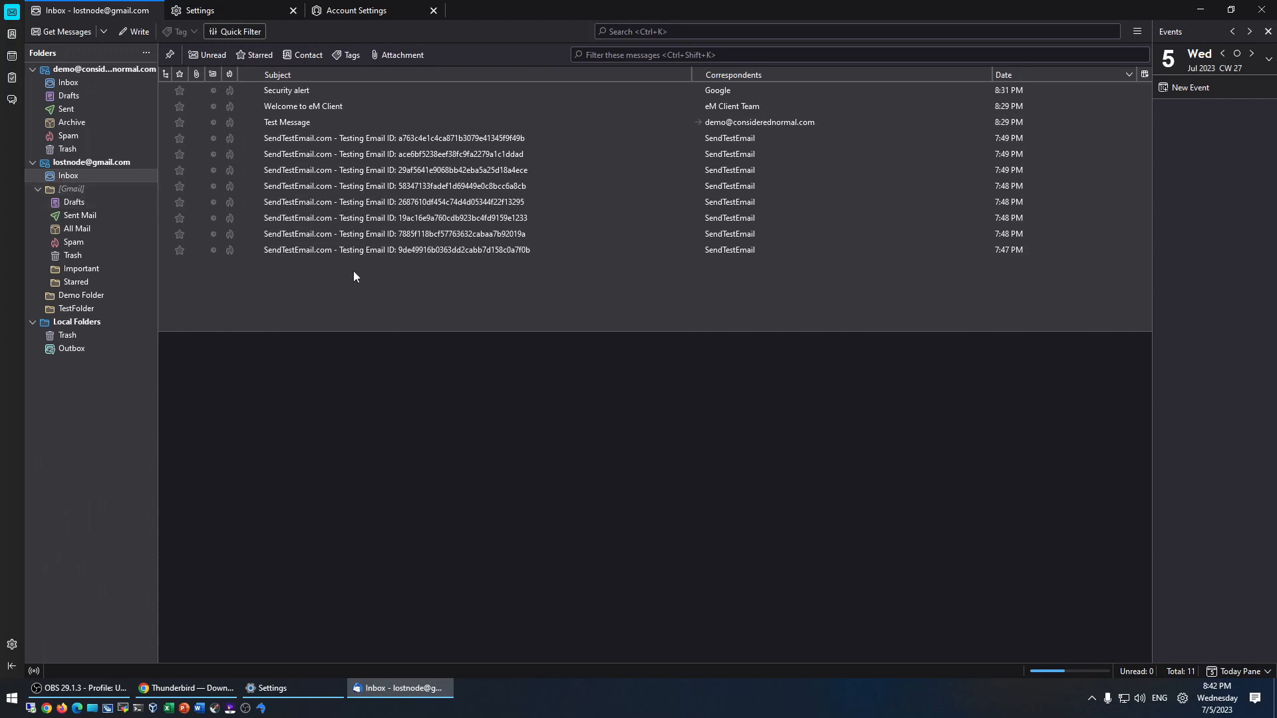
pyautogui.hotkey('ctrl', 'a')
pyautogui.moveTo(213, 170); pyautogui.dragTo(65, 83)
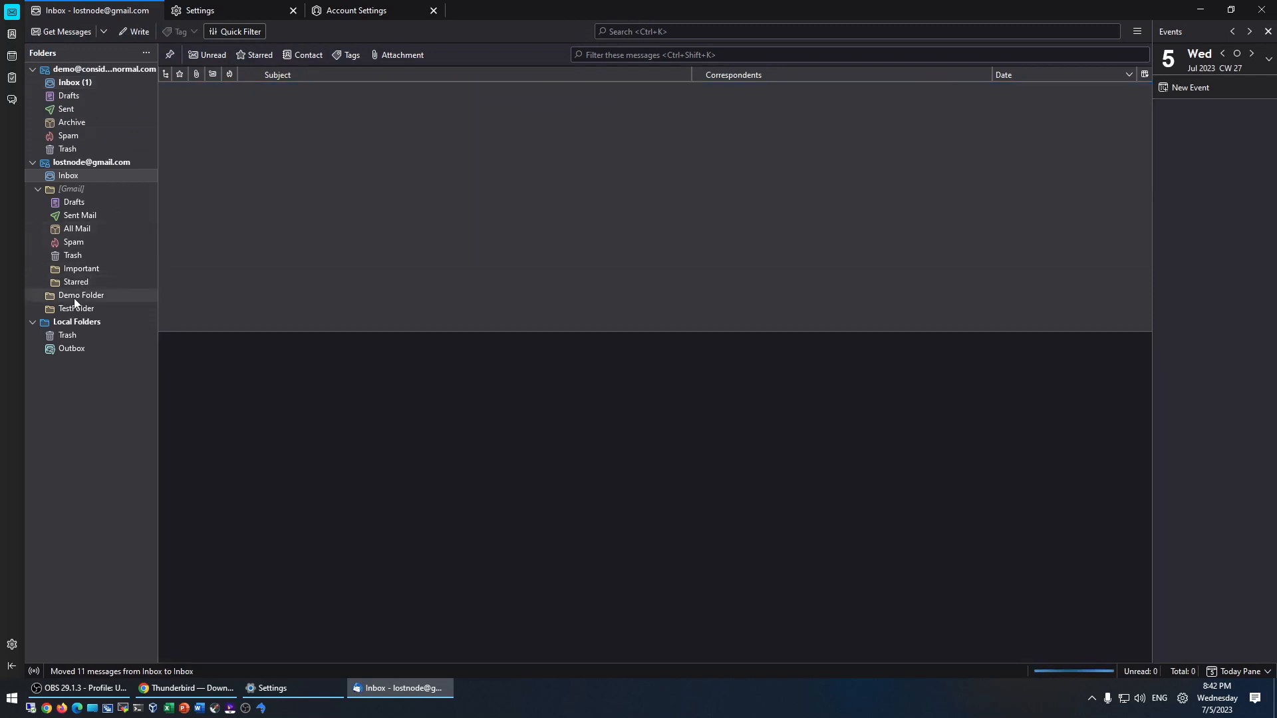
# - Drag Demo Folder and TestFolder from Gmail onto the other account and check the copies' messages
pyautogui.moveTo(74, 303); pyautogui.dragTo(103, 69)
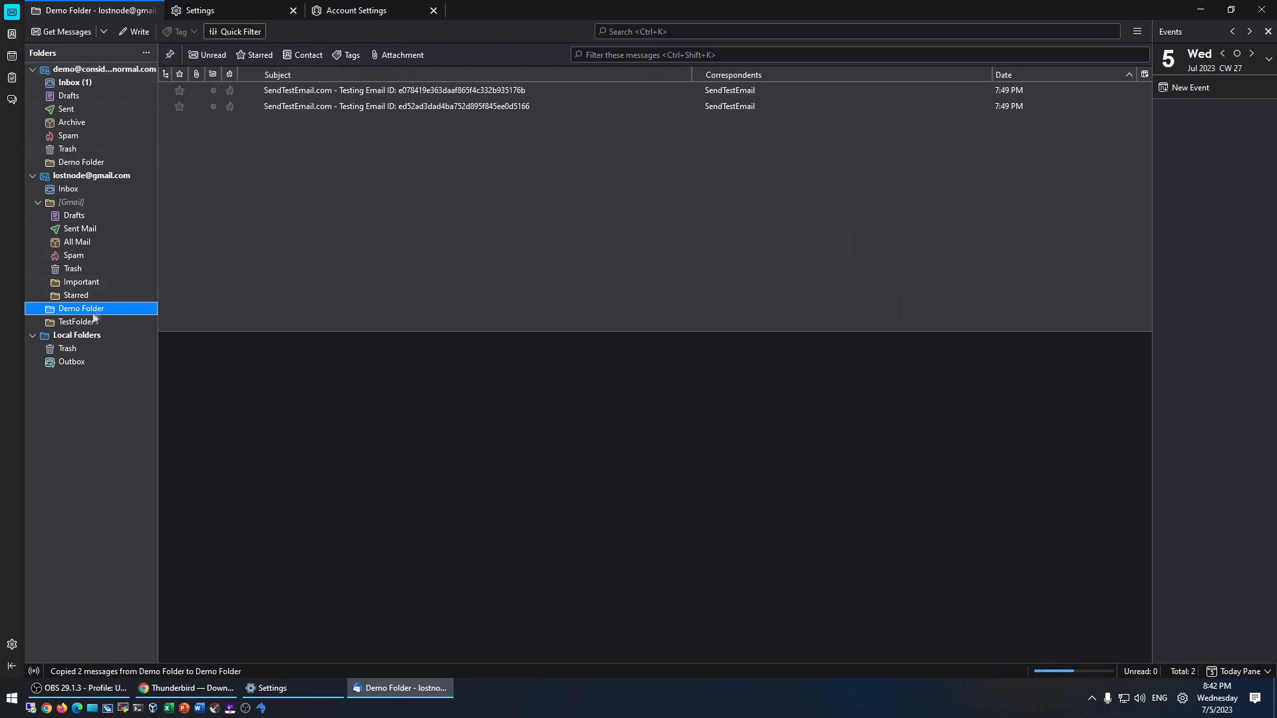
pyautogui.moveTo(77, 323); pyautogui.dragTo(106, 66)
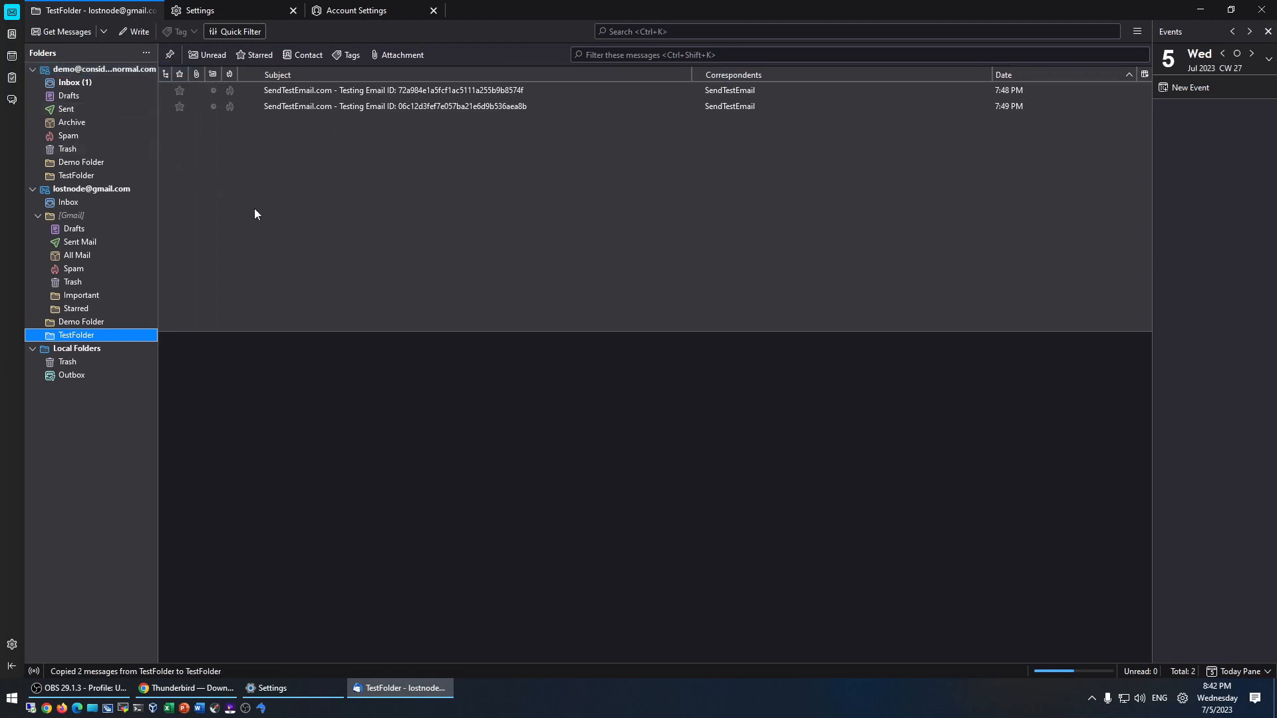
pyautogui.click(74, 323)
pyautogui.click(74, 336)
pyautogui.click(74, 163)
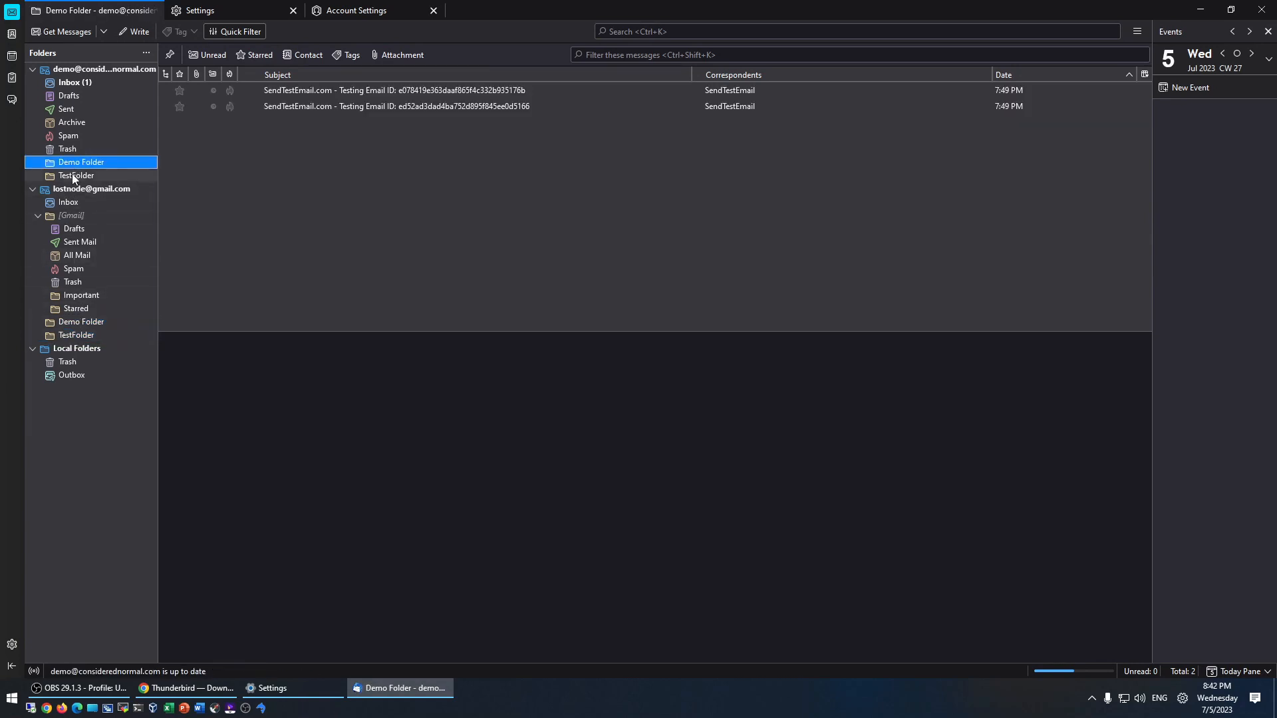
# - Delete the Gmail account's Demo Folder and confirm the deletion
pyautogui.click(74, 176)
pyautogui.click(81, 323)
pyautogui.rightClick(81, 325)
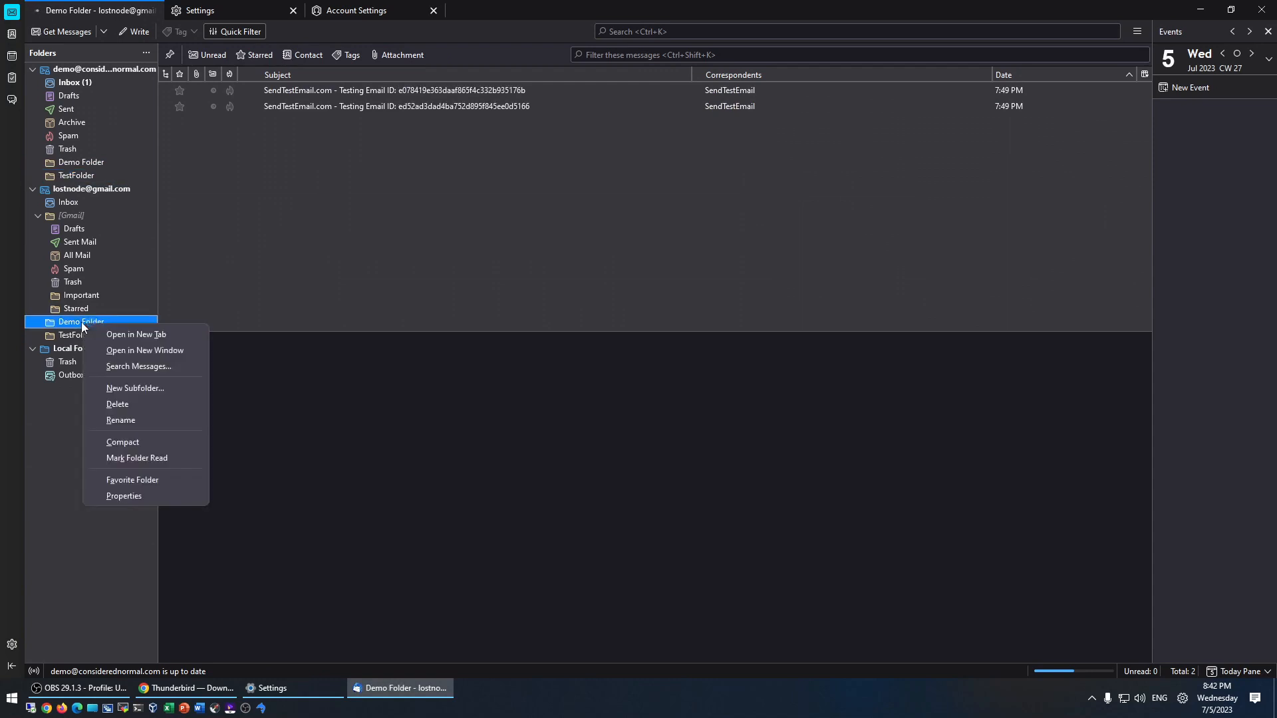
pyautogui.click(123, 404)
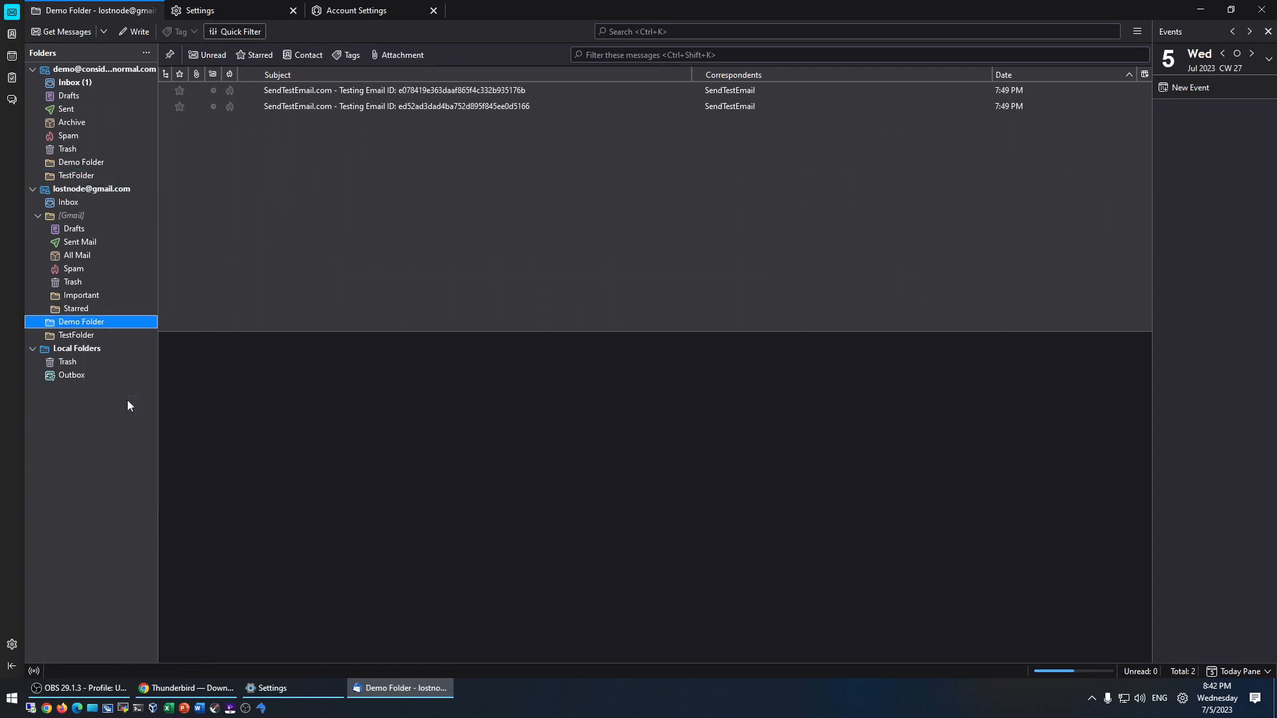
pyautogui.click(669, 373)
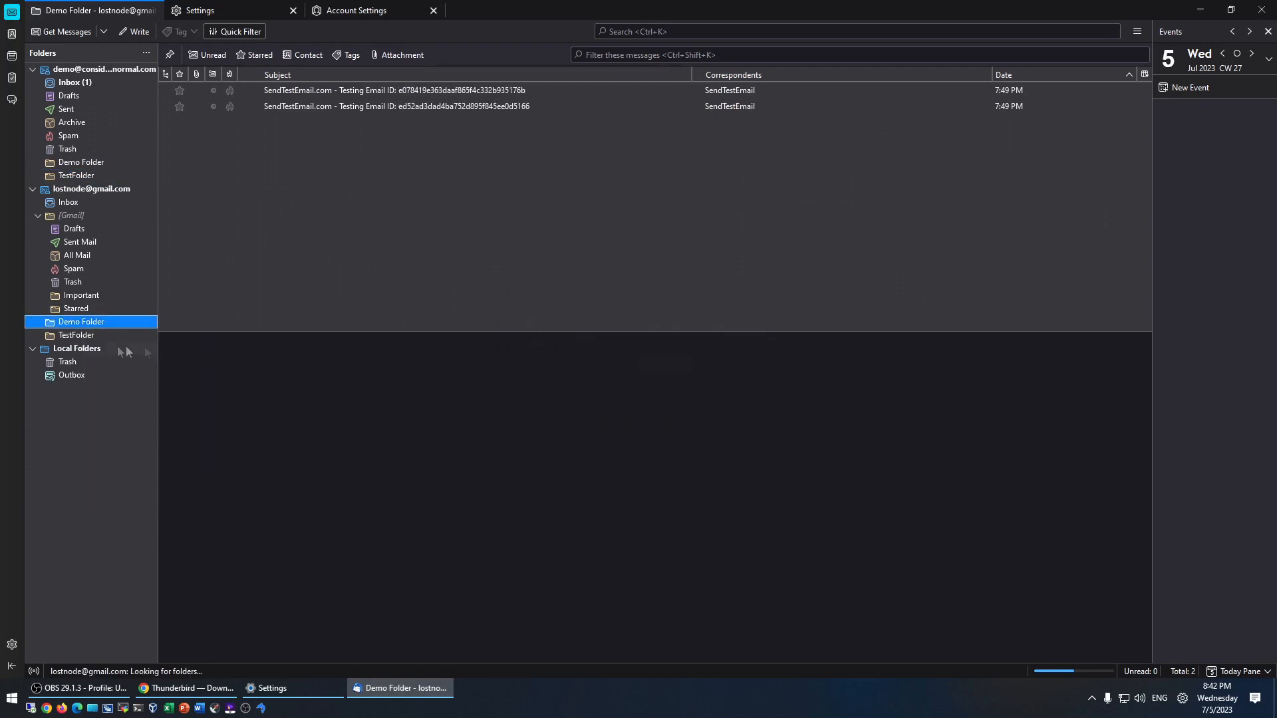
# - Delete the Gmail account's TestFolder, then check the other account's copied folders
pyautogui.rightClick(86, 322)
pyautogui.click(70, 323)
pyautogui.rightClick(72, 324)
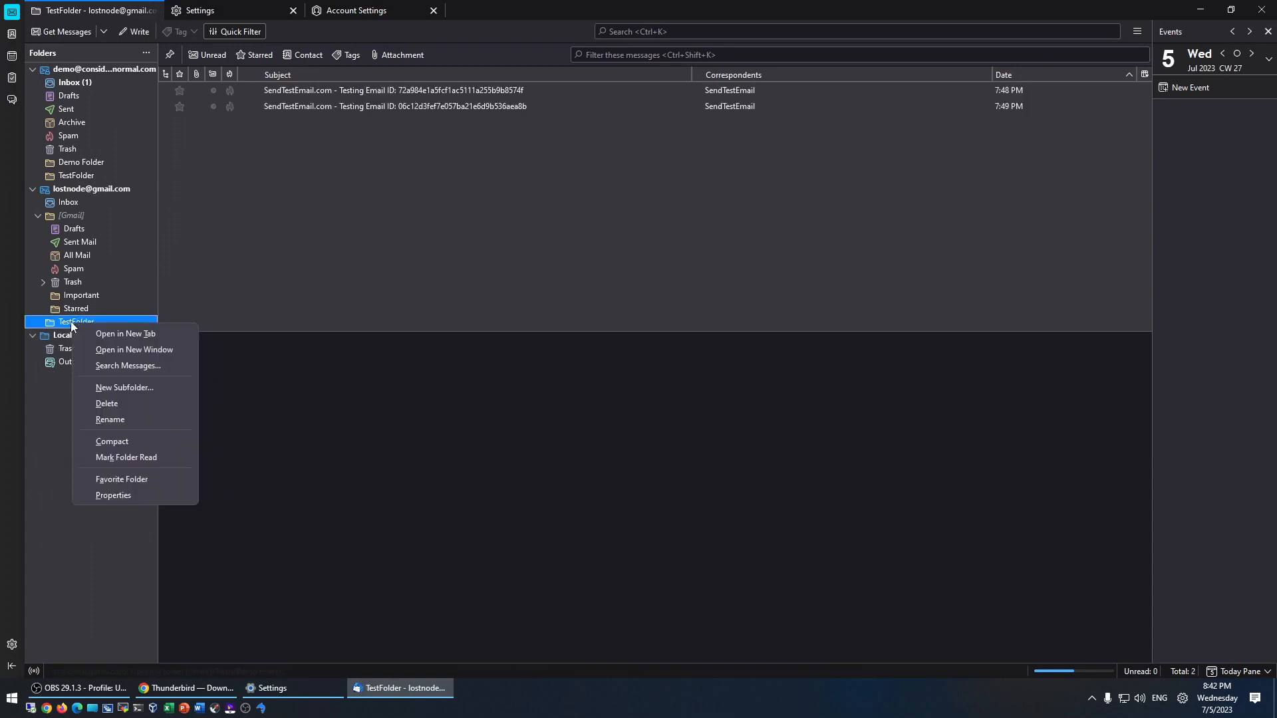
pyautogui.click(125, 405)
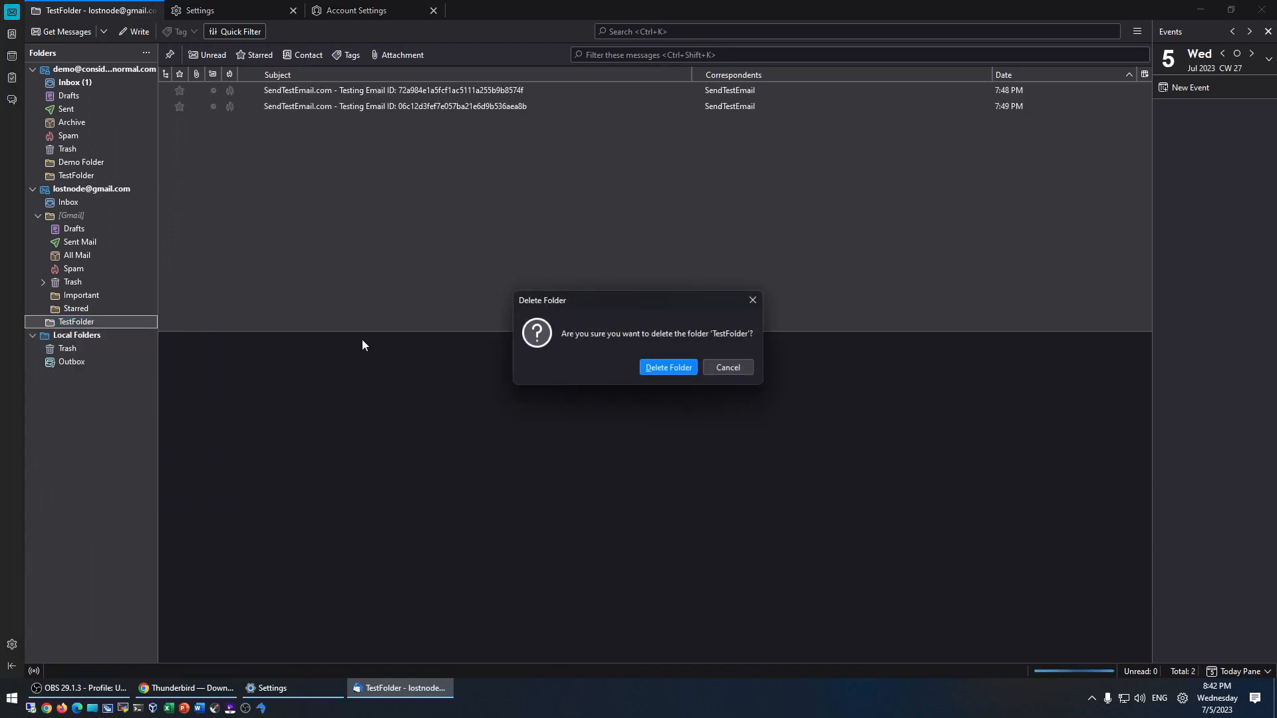
pyautogui.click(678, 367)
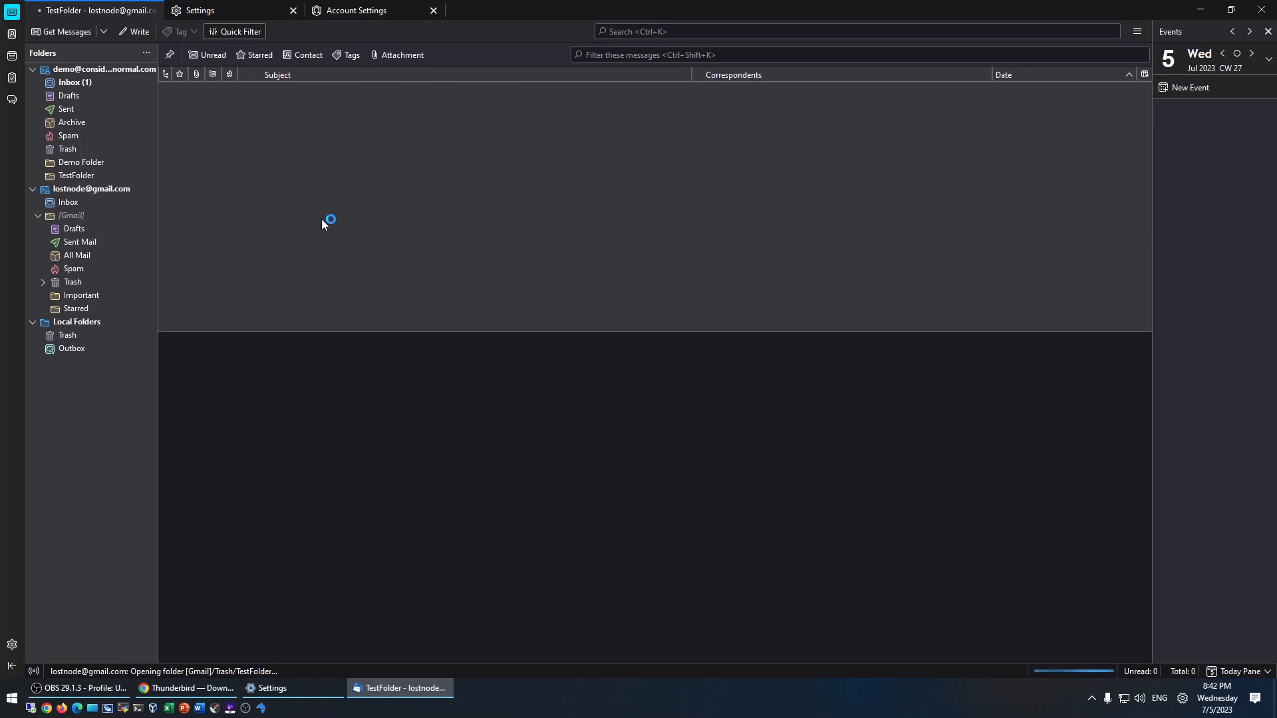
pyautogui.click(75, 175)
pyautogui.click(81, 162)
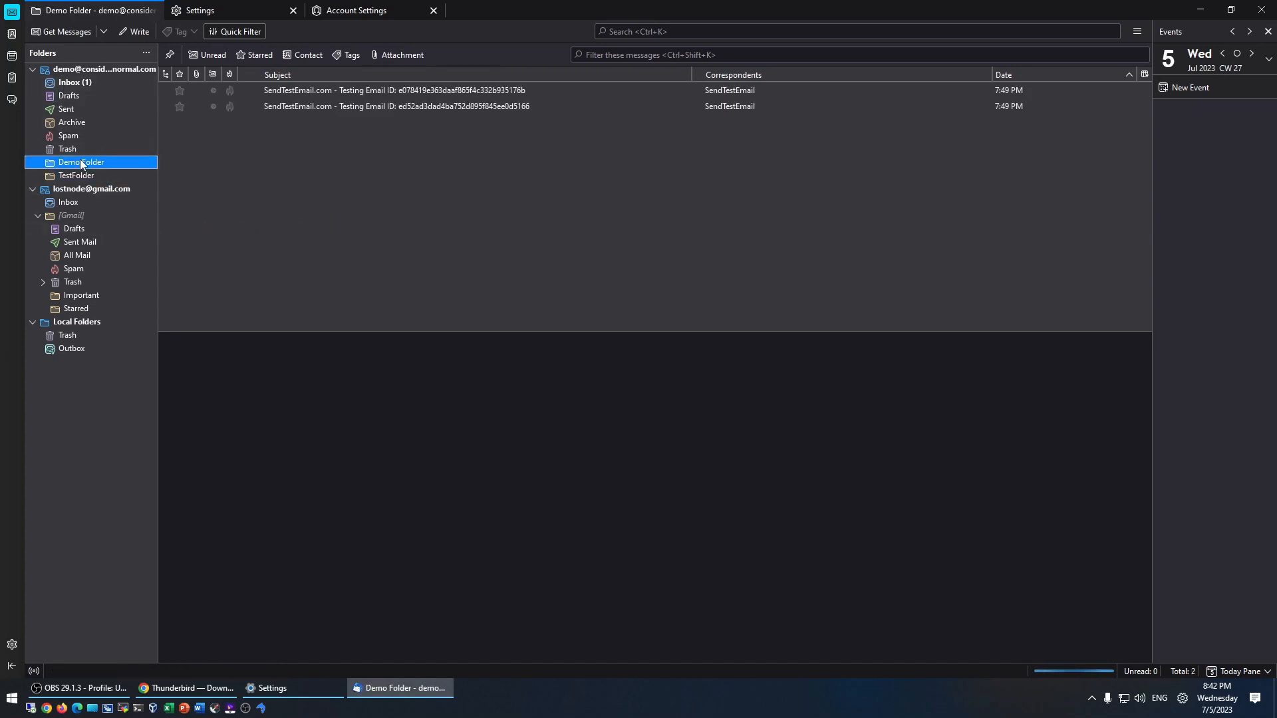
# - Load gmail.com in a new Chrome tab
pyautogui.click(186, 688)
pyautogui.click(497, 11)
pyautogui.click(483, 30)
pyautogui.write('gmail.com')
pyautogui.press('Return')
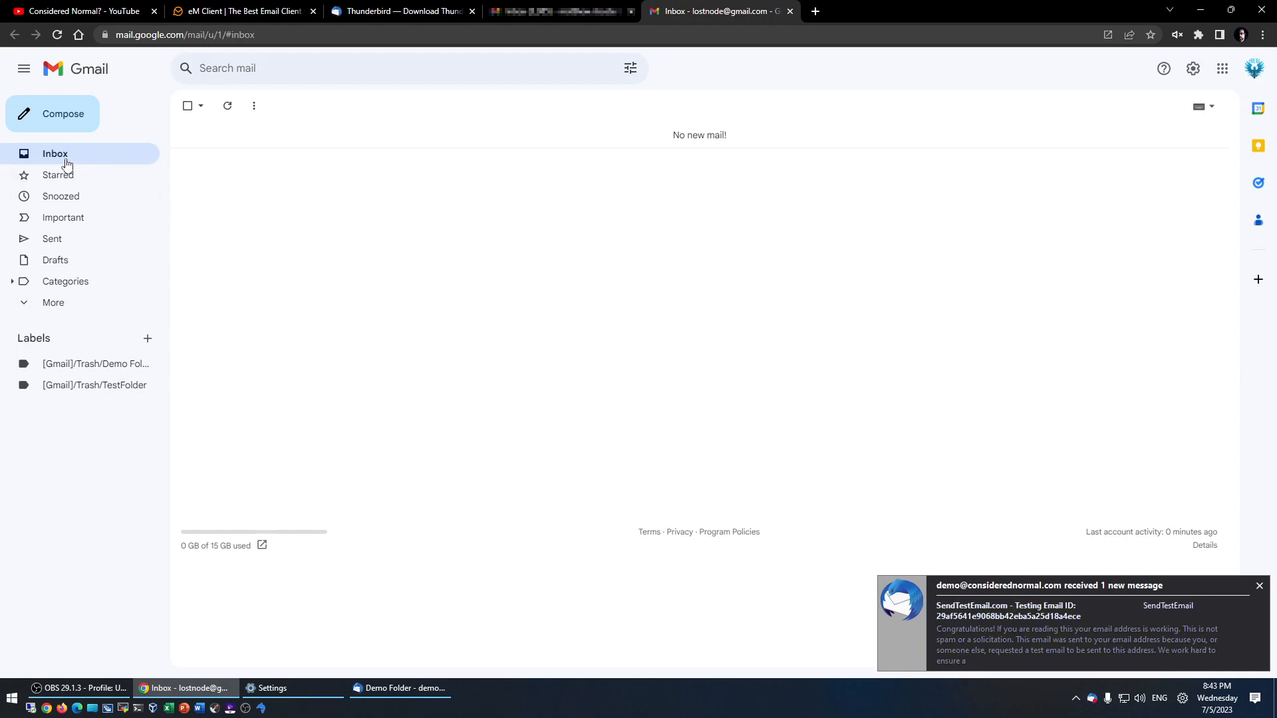
# - Open the [Gmail]/Trash/Demo Folder label to see its two test emails, then go back to Thunderbird
pyautogui.click(74, 365)
pyautogui.click(82, 387)
pyautogui.click(78, 368)
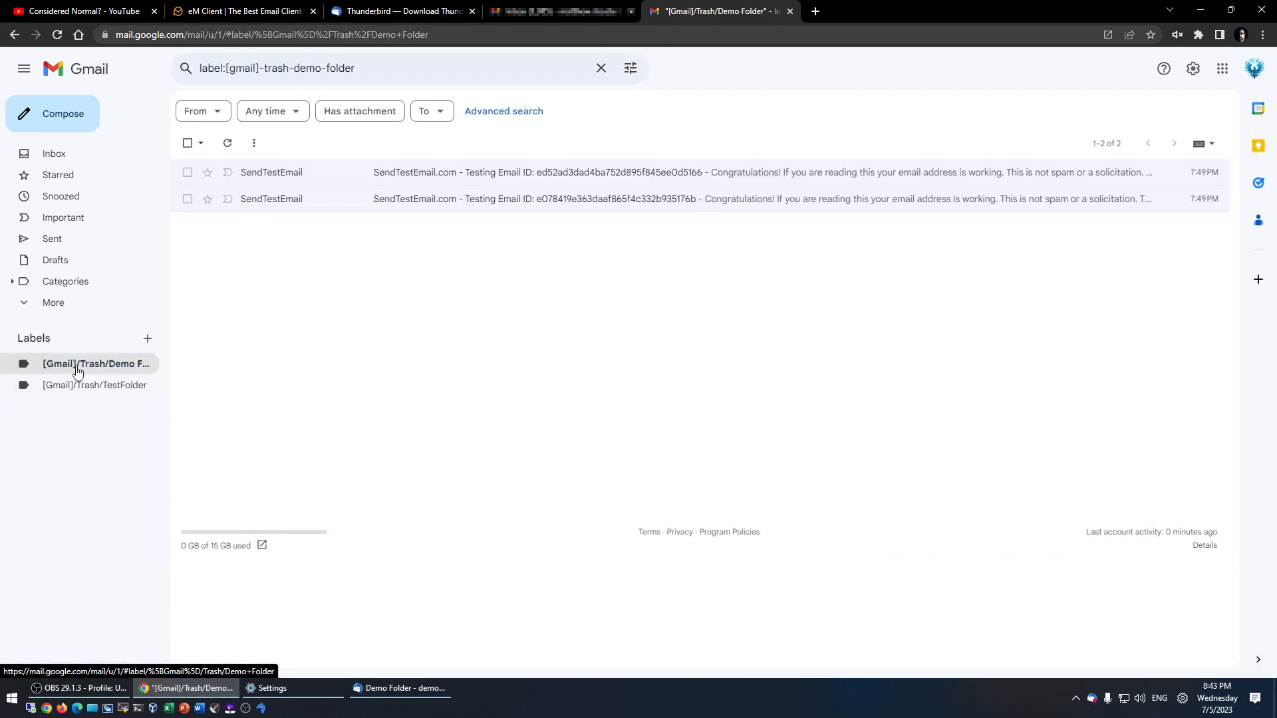
pyautogui.click(386, 691)
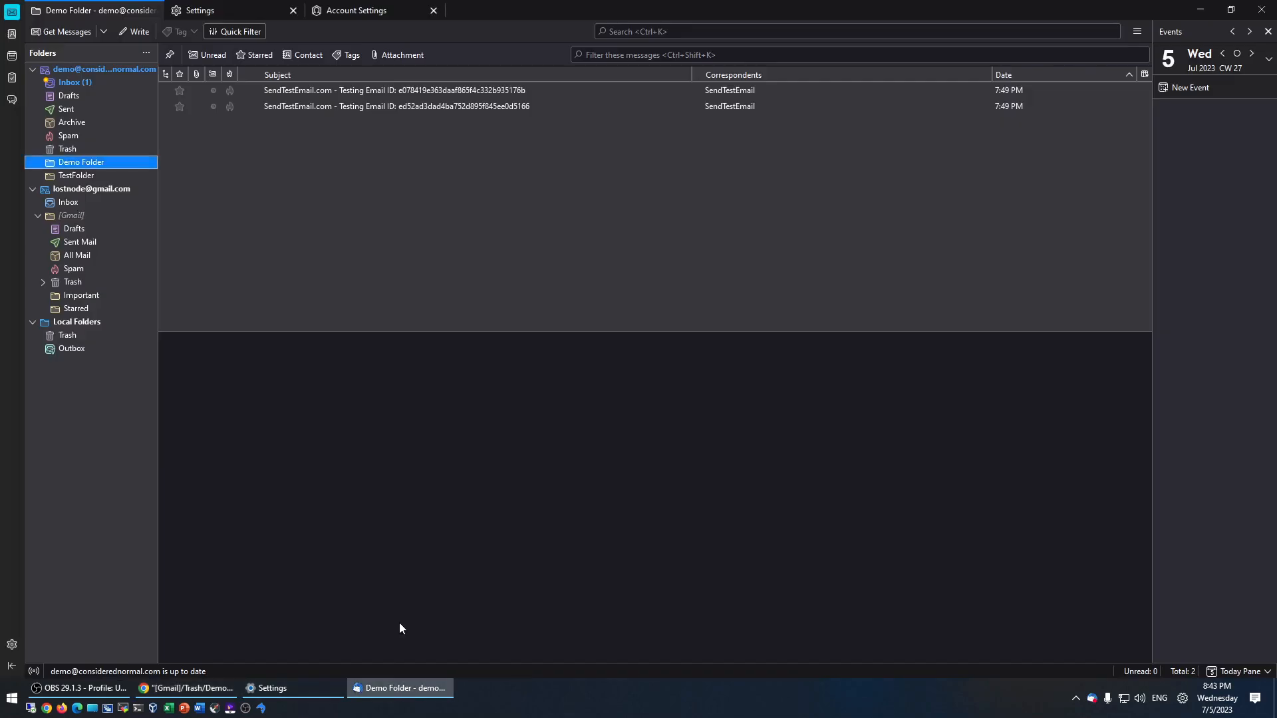
# - Try deleting the Gmail Important and Starred folders, which the server refuses
pyautogui.click(77, 296)
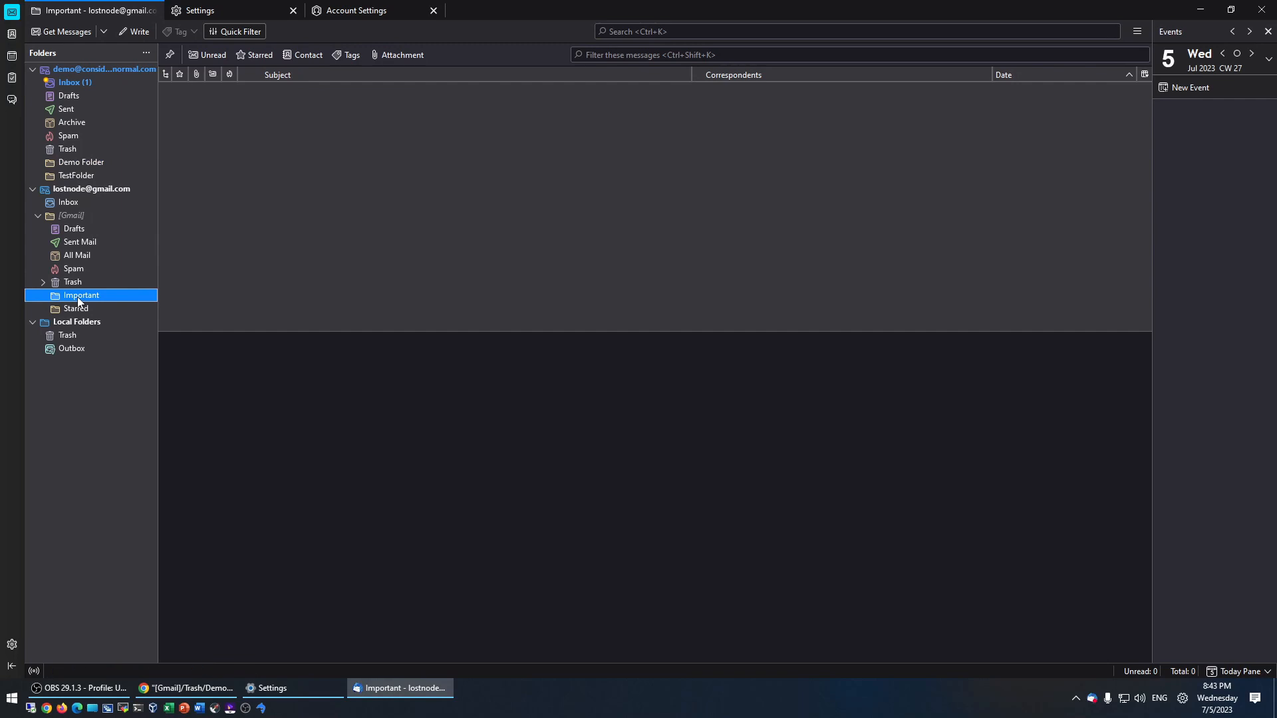
pyautogui.rightClick(78, 300)
pyautogui.click(73, 282)
pyautogui.click(73, 296)
pyautogui.rightClick(72, 300)
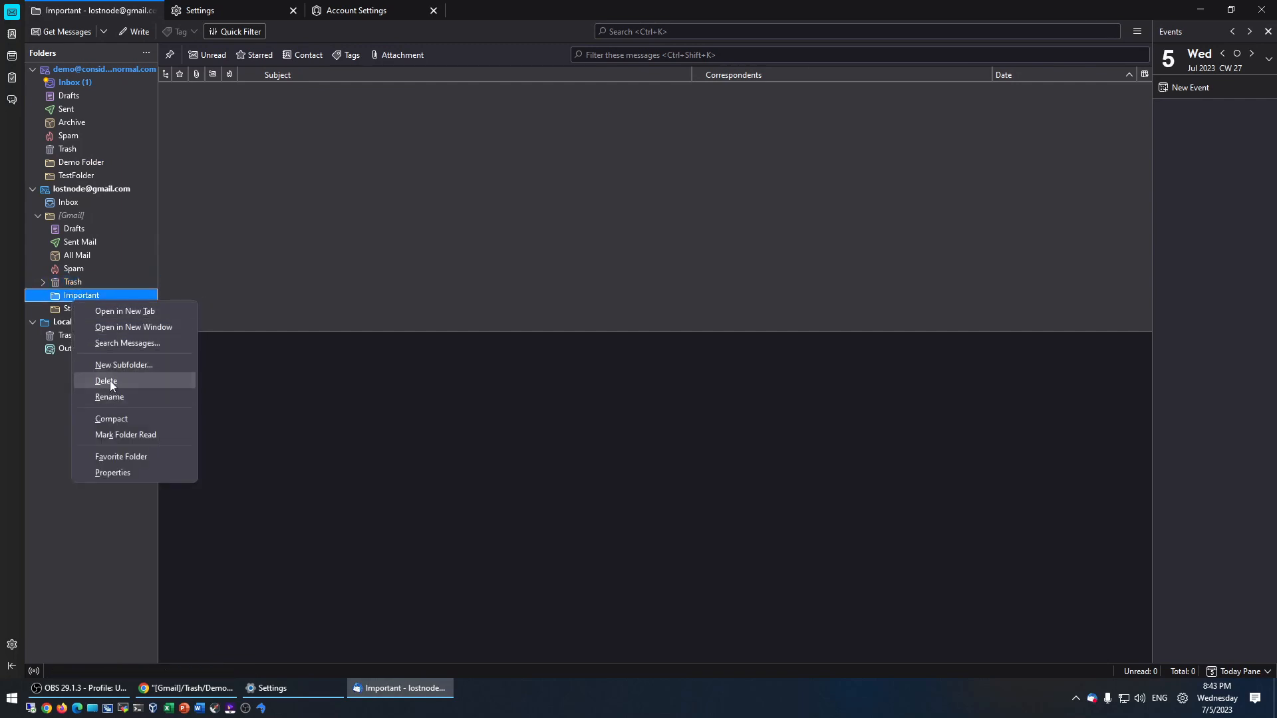
pyautogui.click(100, 382)
pyautogui.click(678, 367)
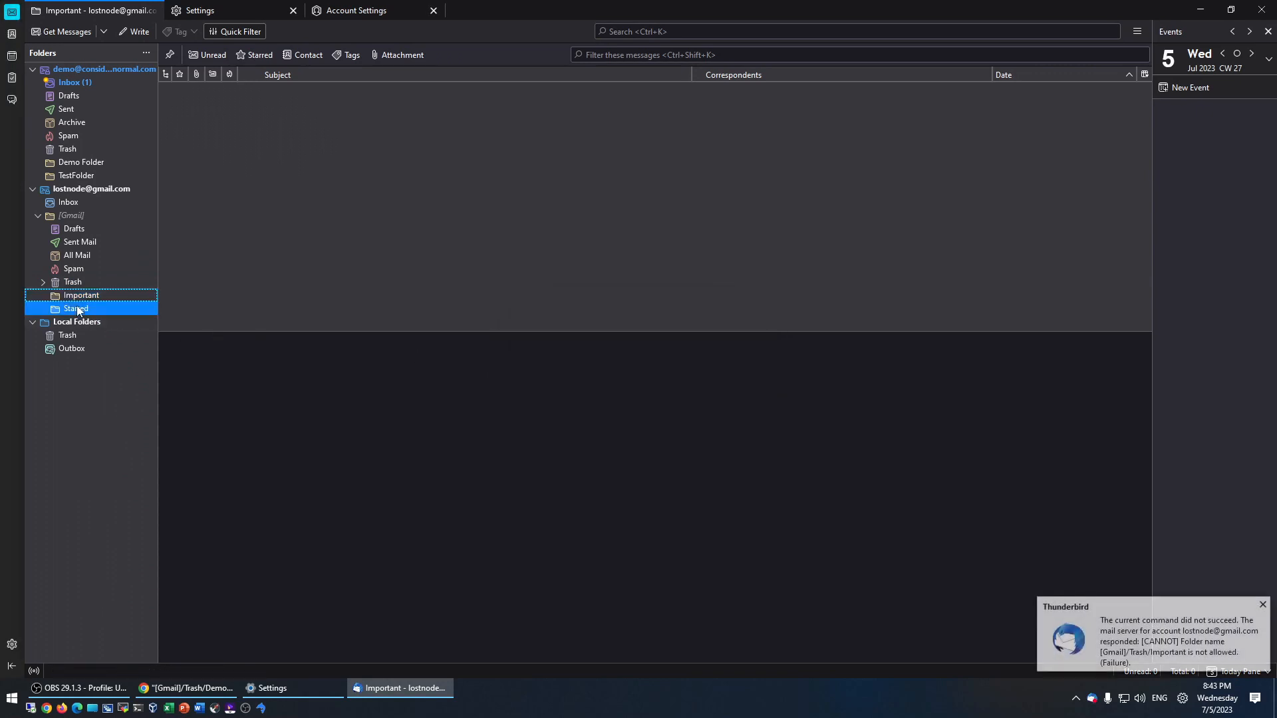
pyautogui.rightClick(79, 308)
pyautogui.click(137, 389)
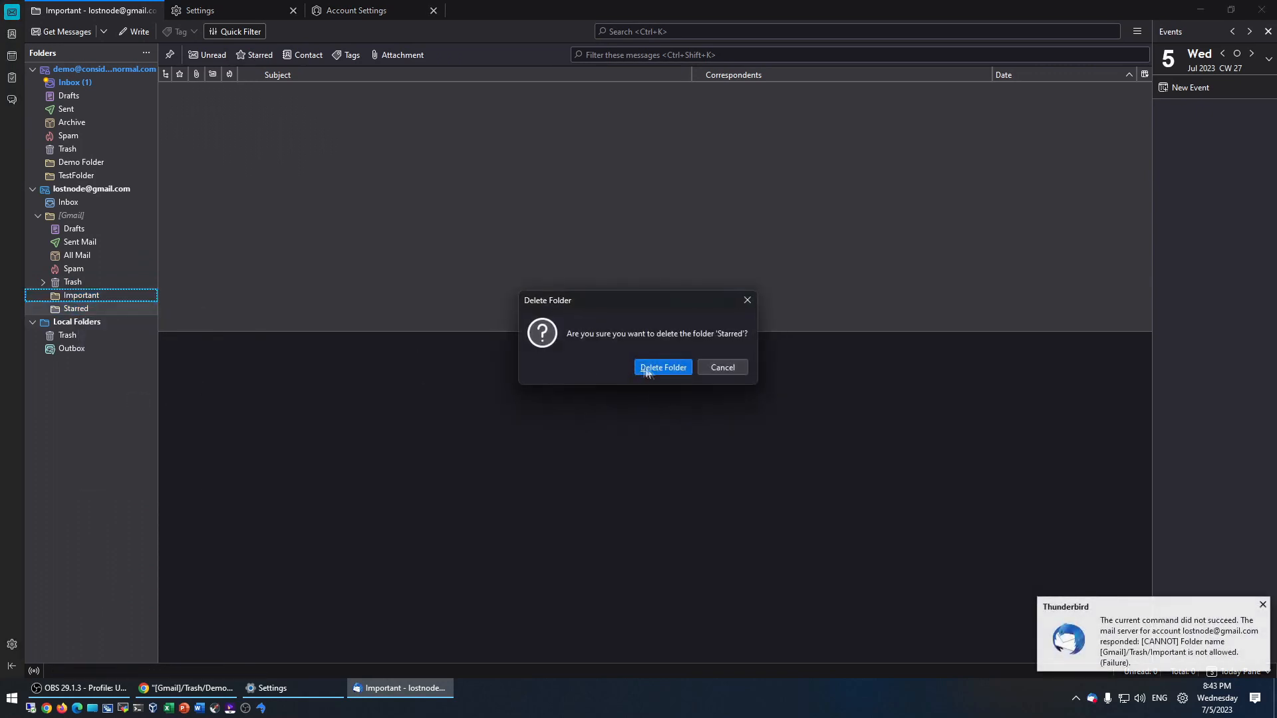
pyautogui.click(665, 366)
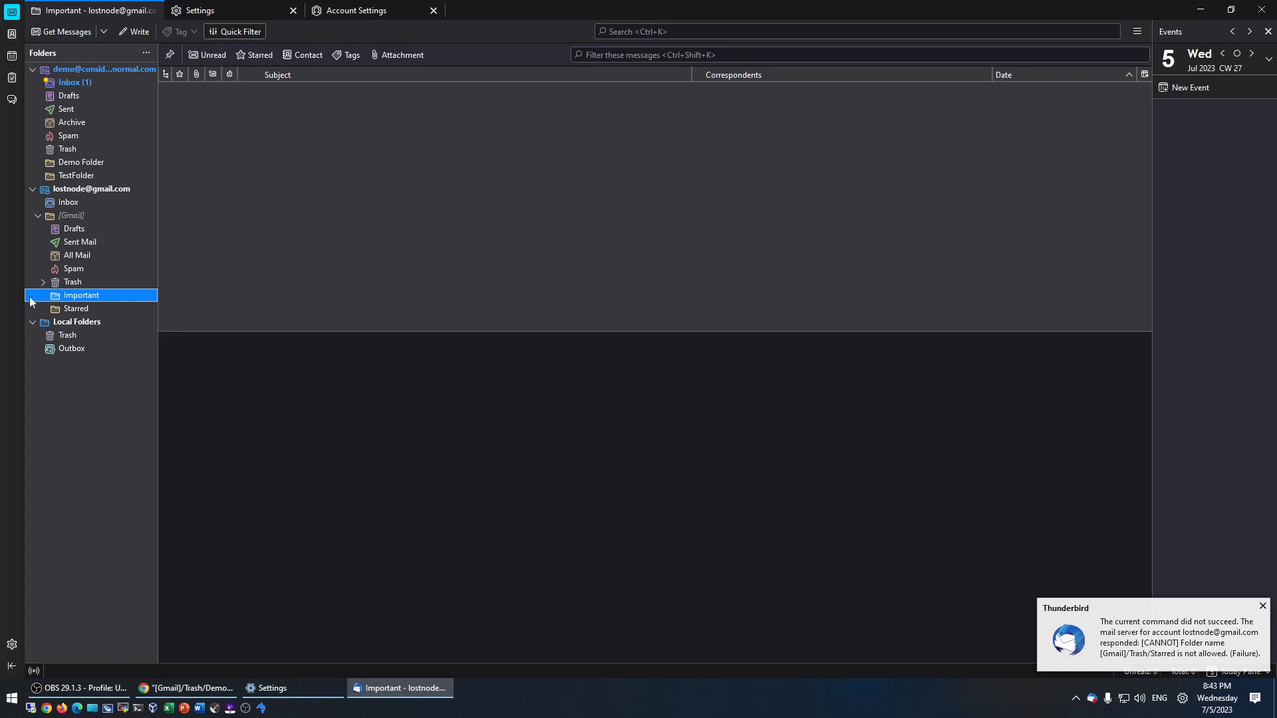
# - Expand the Gmail Trash folder and empty it, confirming with OK
pyautogui.click(67, 284)
pyautogui.click(43, 284)
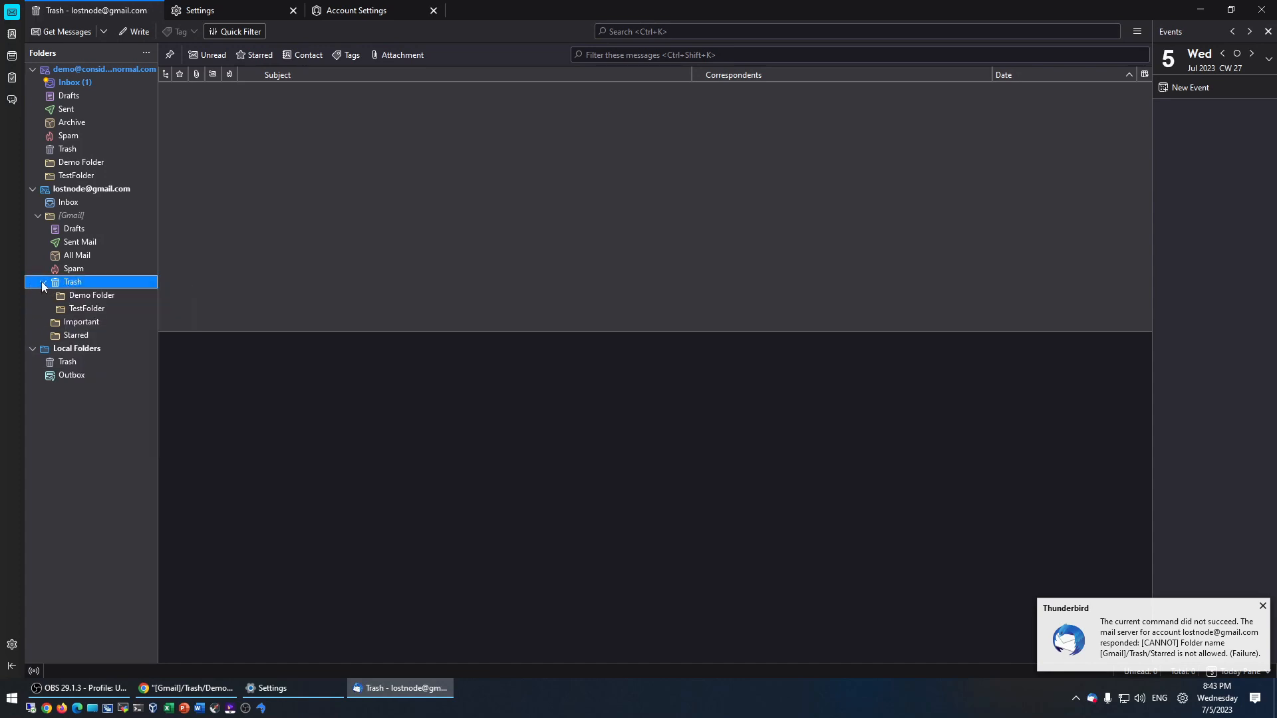
pyautogui.rightClick(74, 285)
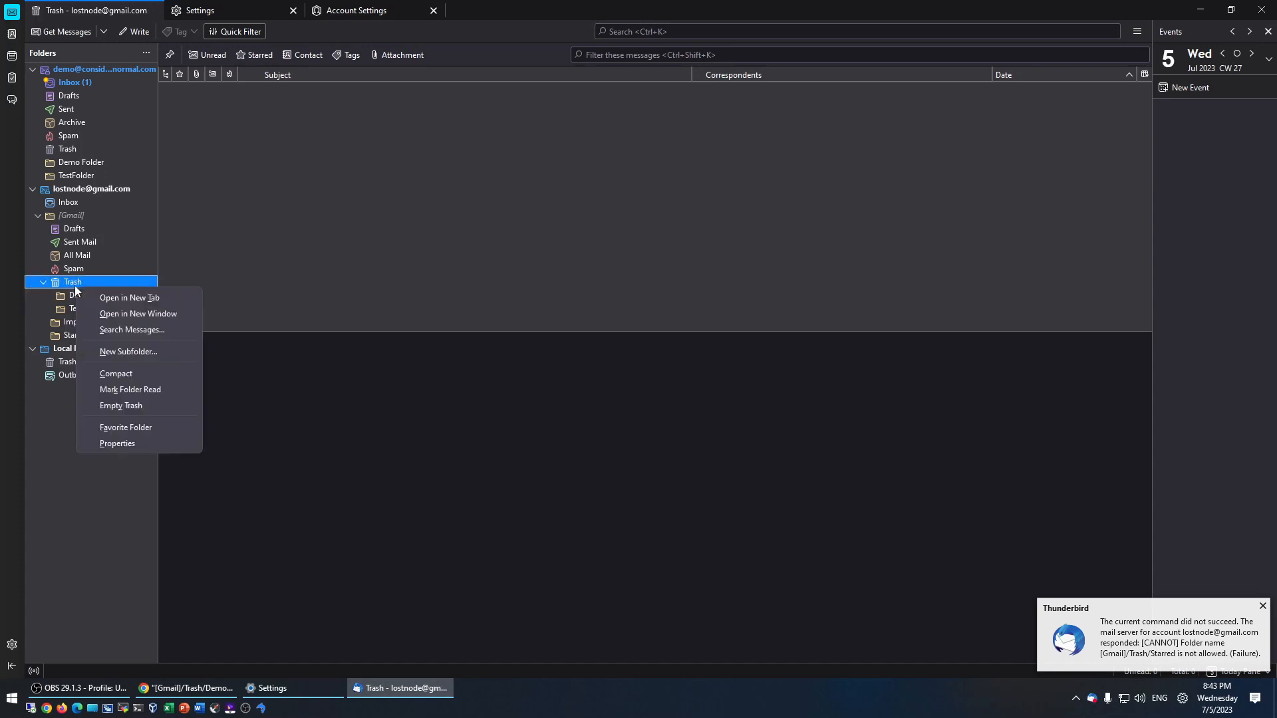
pyautogui.click(135, 405)
pyautogui.click(671, 377)
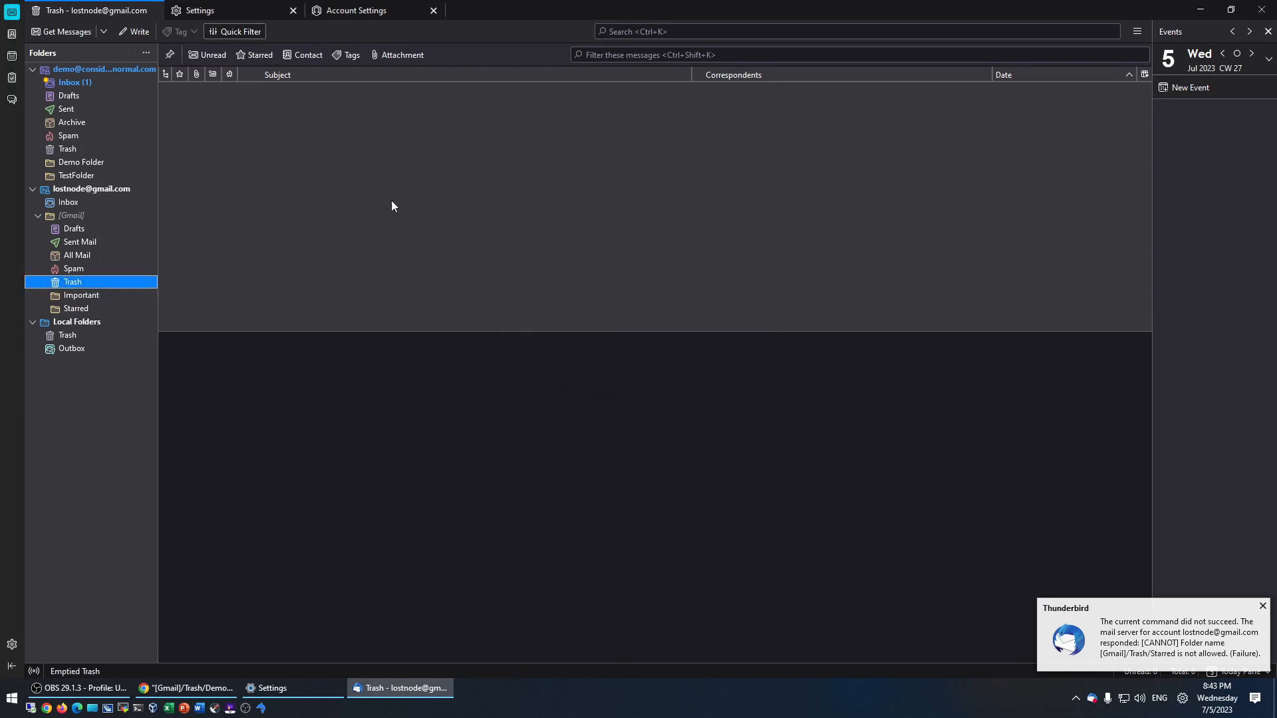
pyautogui.hotkey('alt', 'Tab')
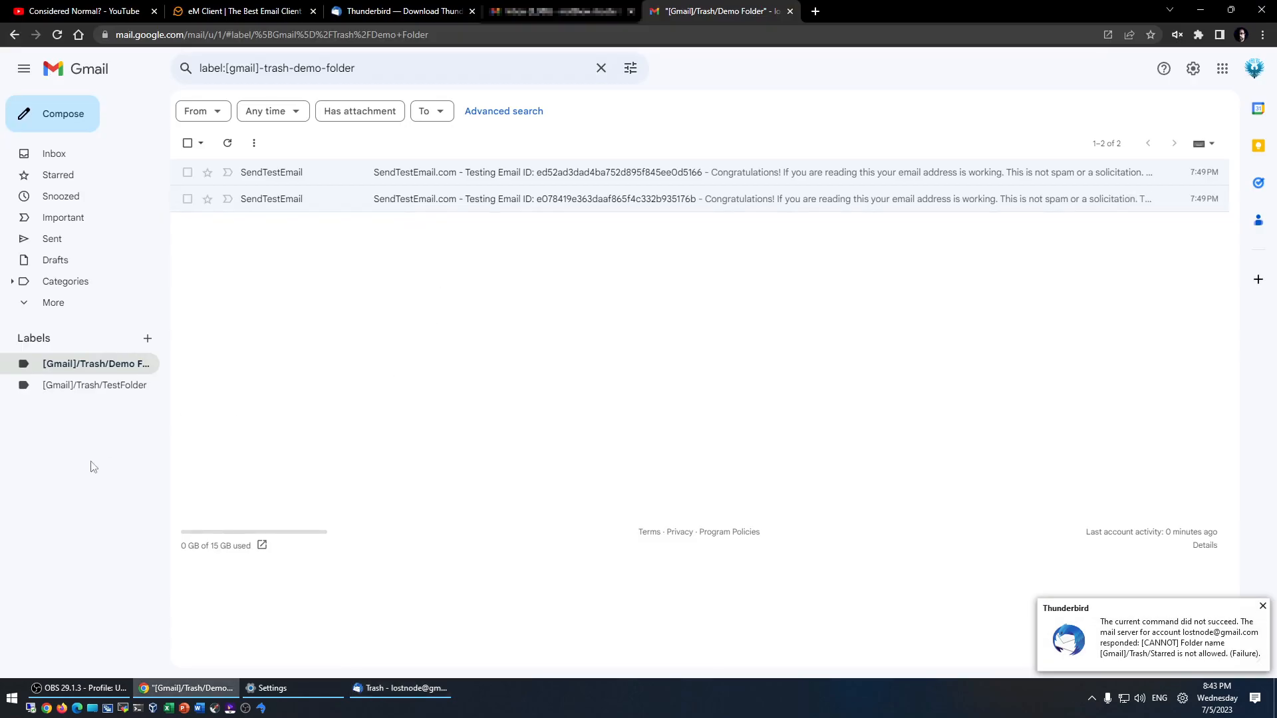
# - Reload Gmail with F5 to confirm no labels remain, dismissing Thunderbird's error notification
pyautogui.press('F5')
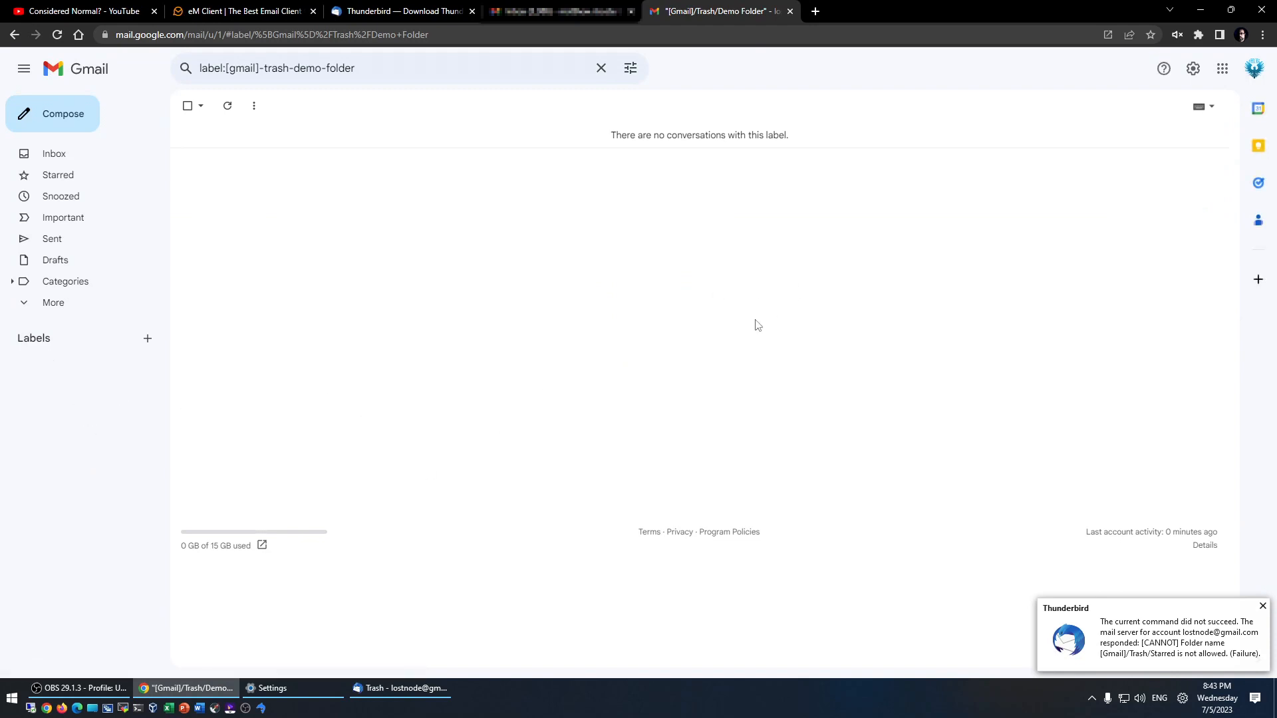
pyautogui.click(1263, 606)
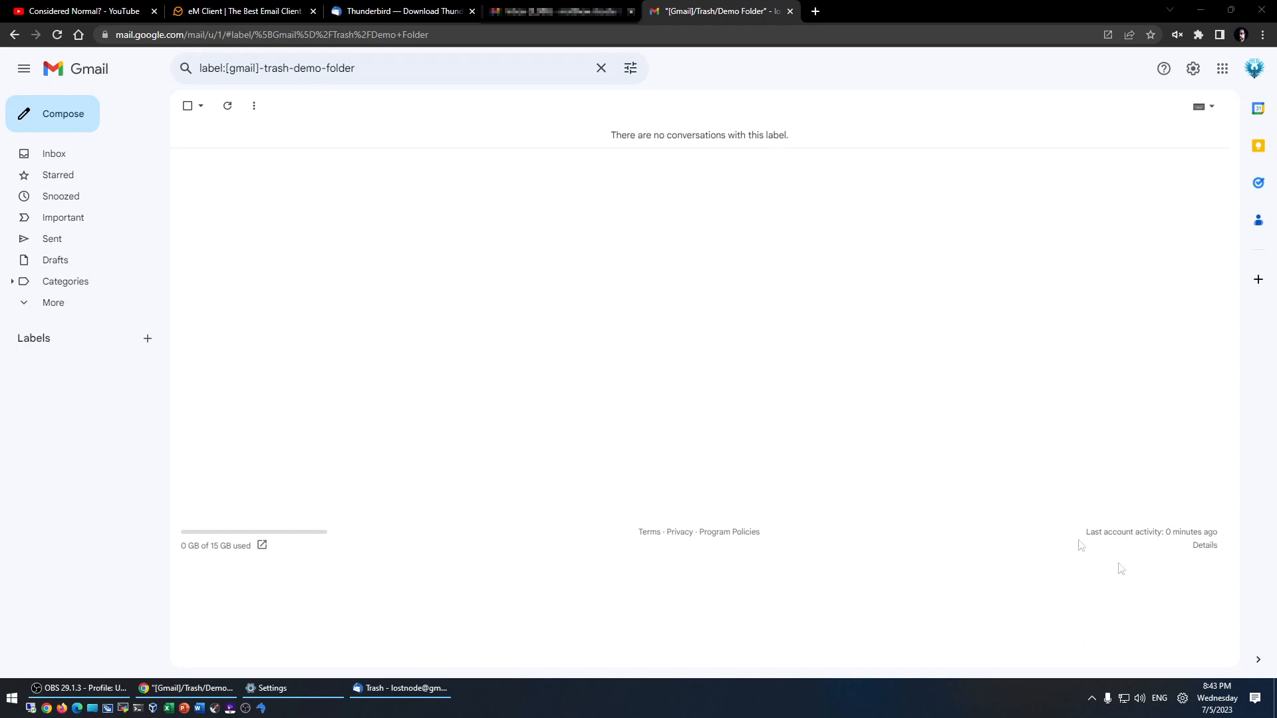
pyautogui.hotkey('alt', 'Tab')
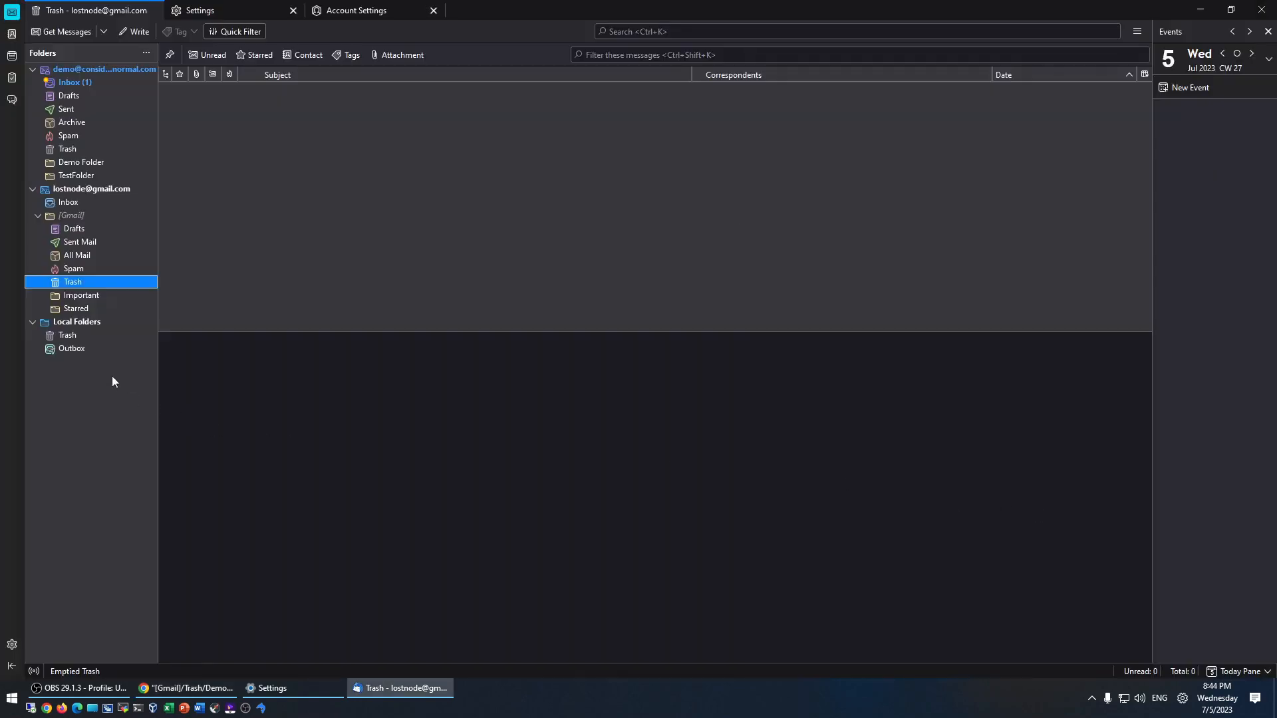
pyautogui.click(71, 189)
pyautogui.rightClick(73, 192)
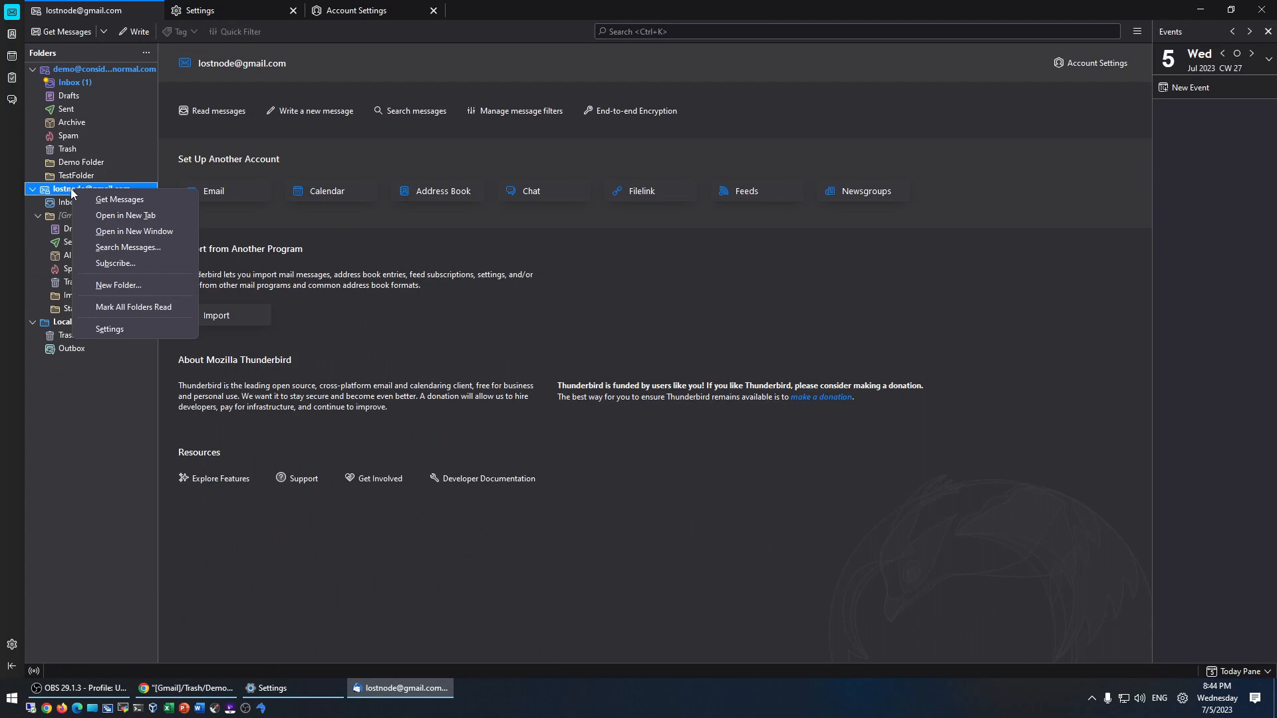
pyautogui.click(114, 468)
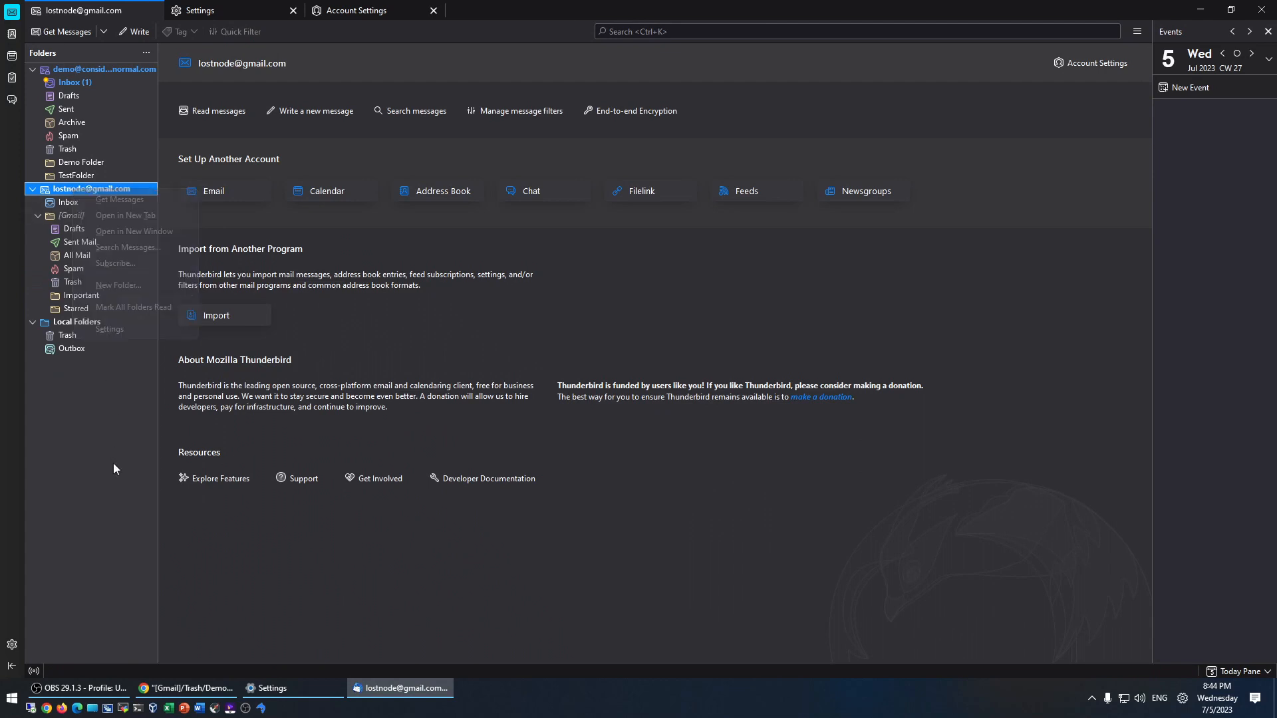
pyautogui.rightClick(61, 192)
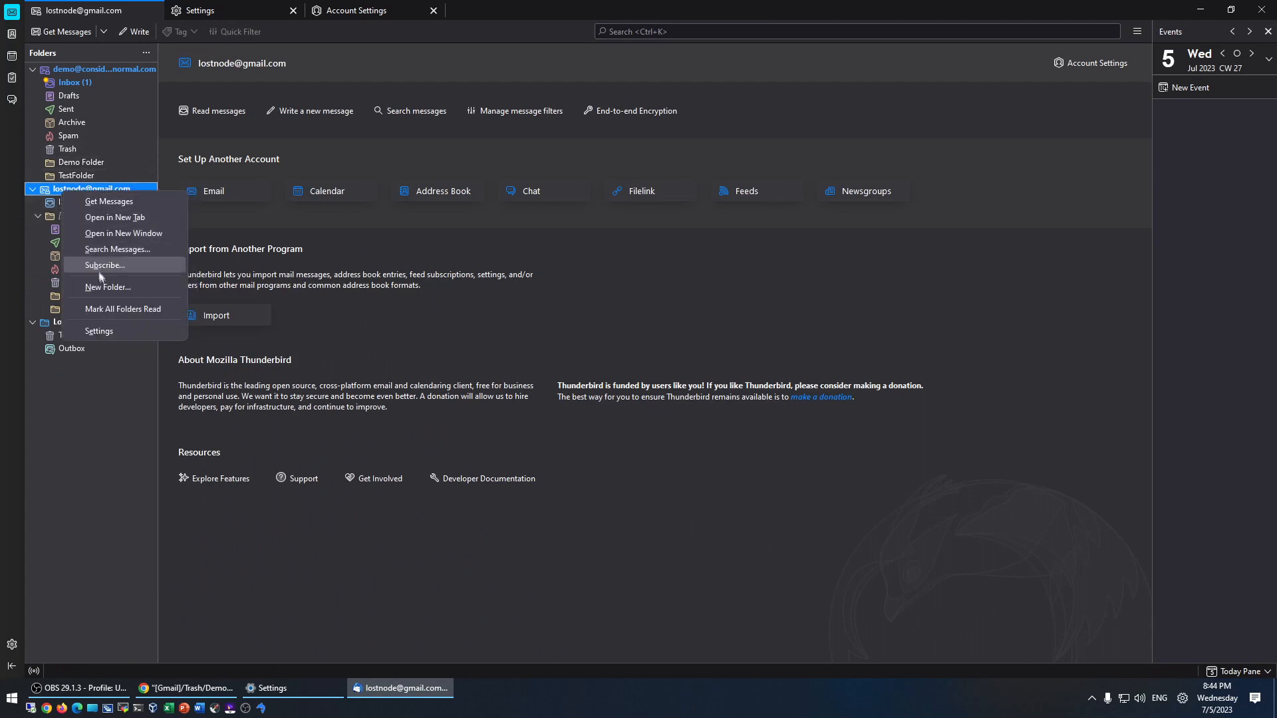
pyautogui.click(110, 417)
pyautogui.click(32, 192)
pyautogui.click(33, 191)
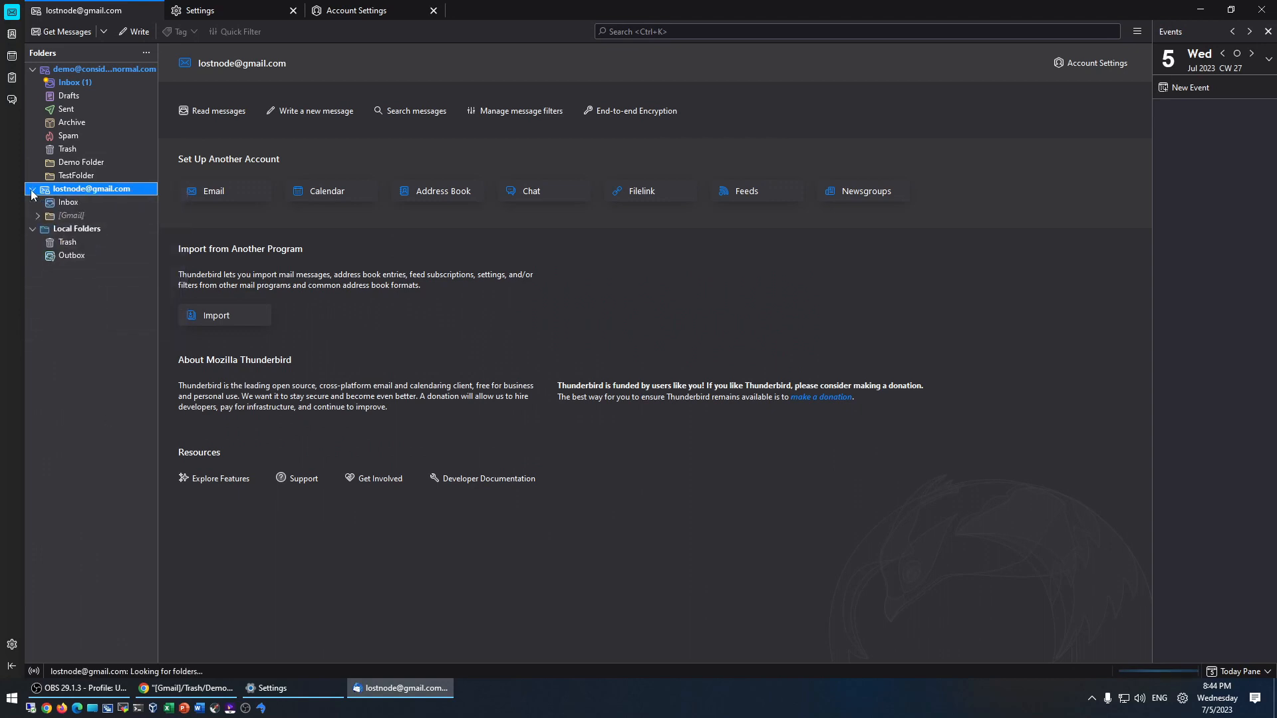
pyautogui.click(38, 216)
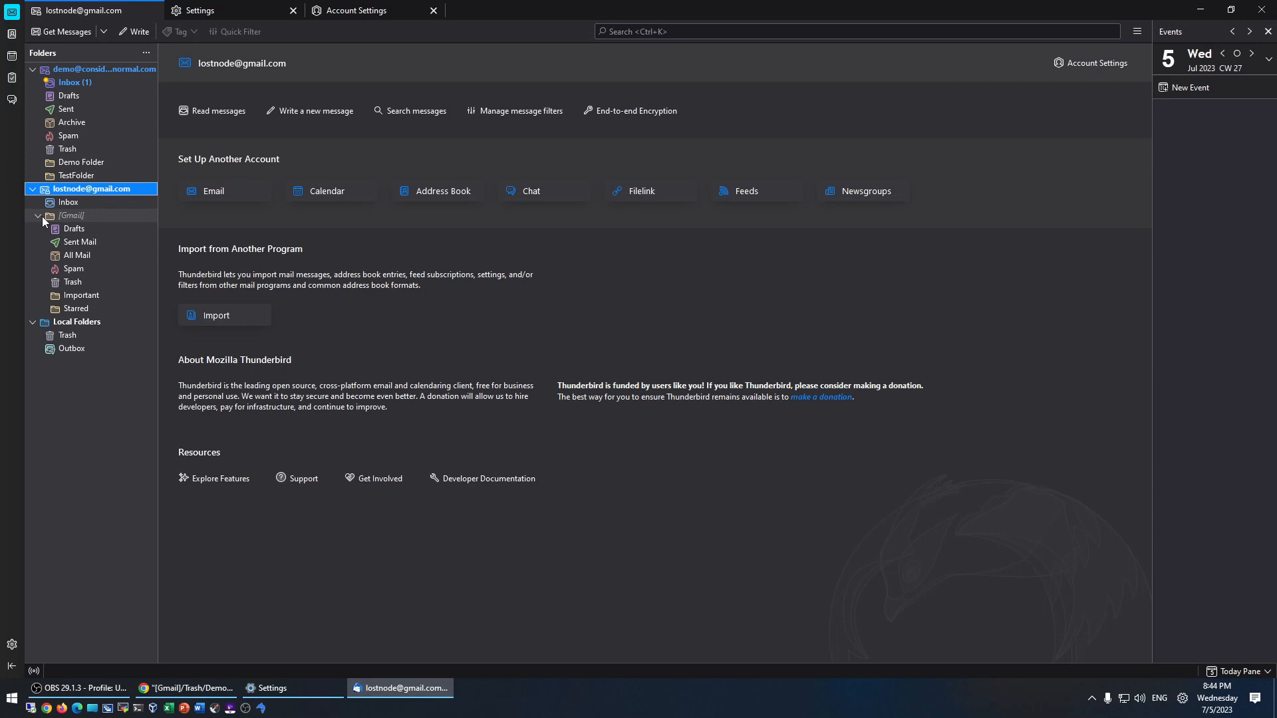
pyautogui.click(78, 296)
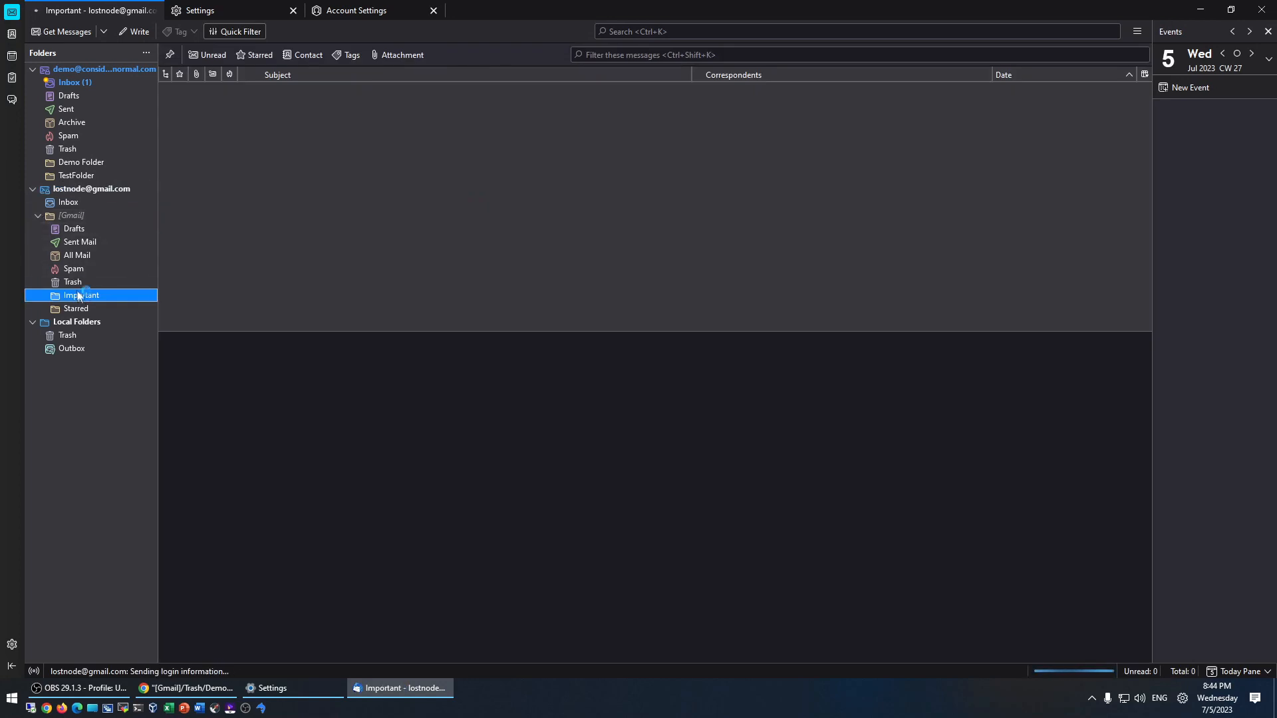
pyautogui.click(75, 284)
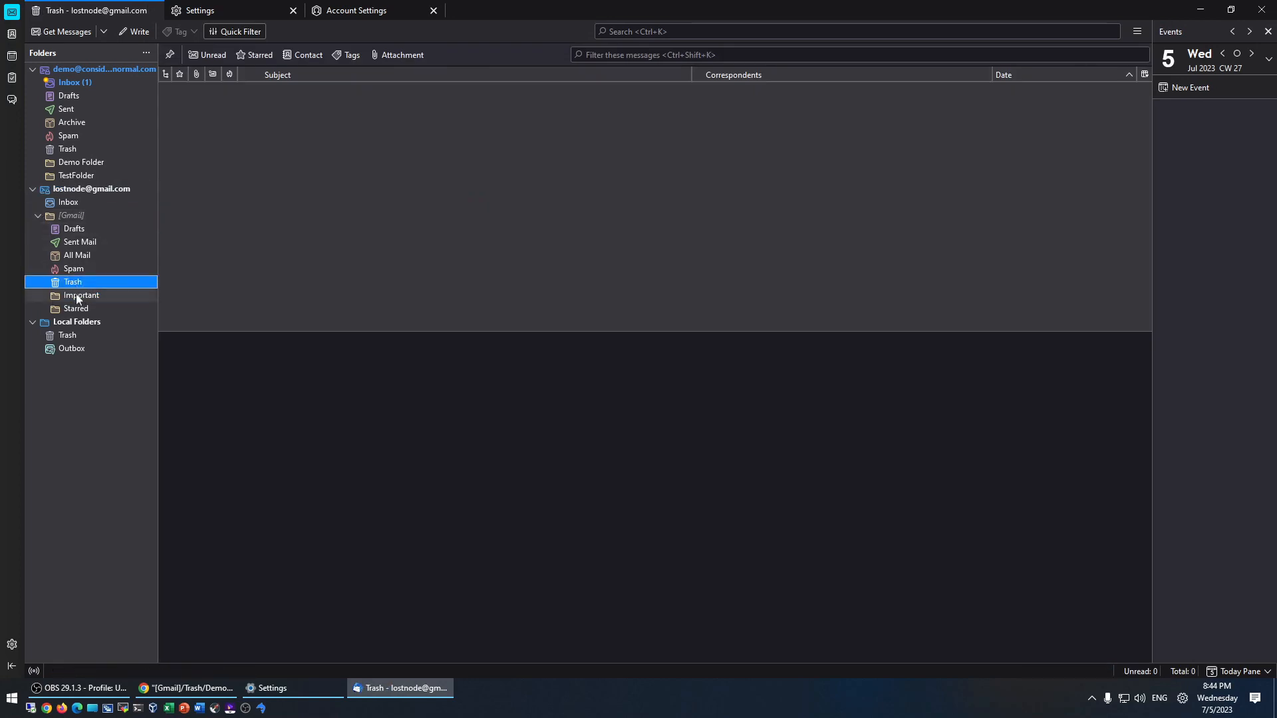
pyautogui.click(77, 299)
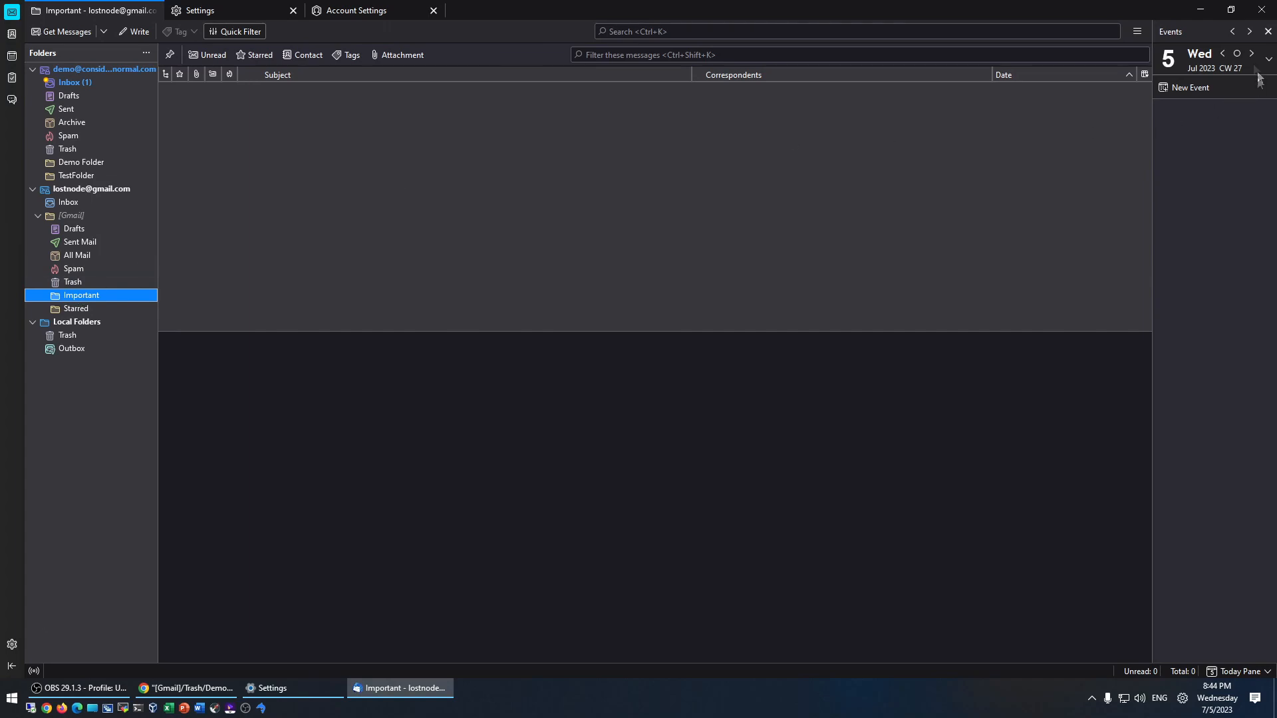
# - Close Thunderbird and relaunch it from the Windows search
pyautogui.click(1262, 9)
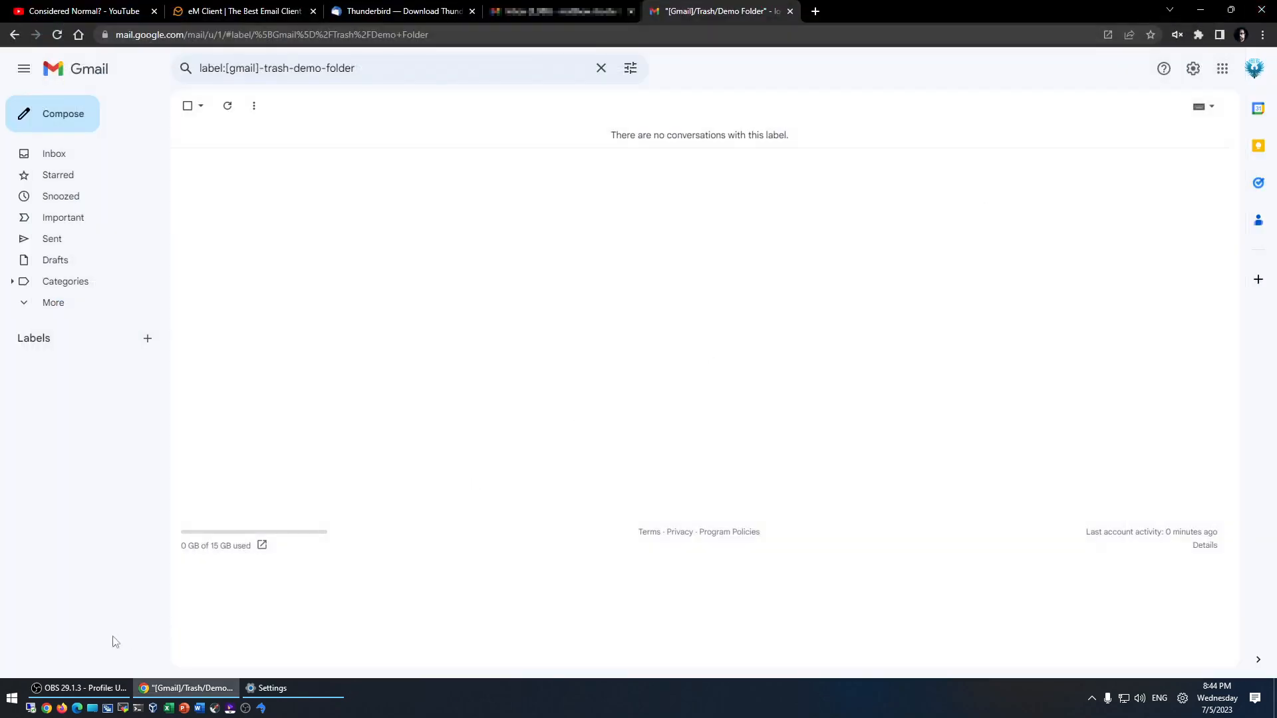
pyautogui.click(13, 700)
pyautogui.write('th')
pyautogui.press('Return')
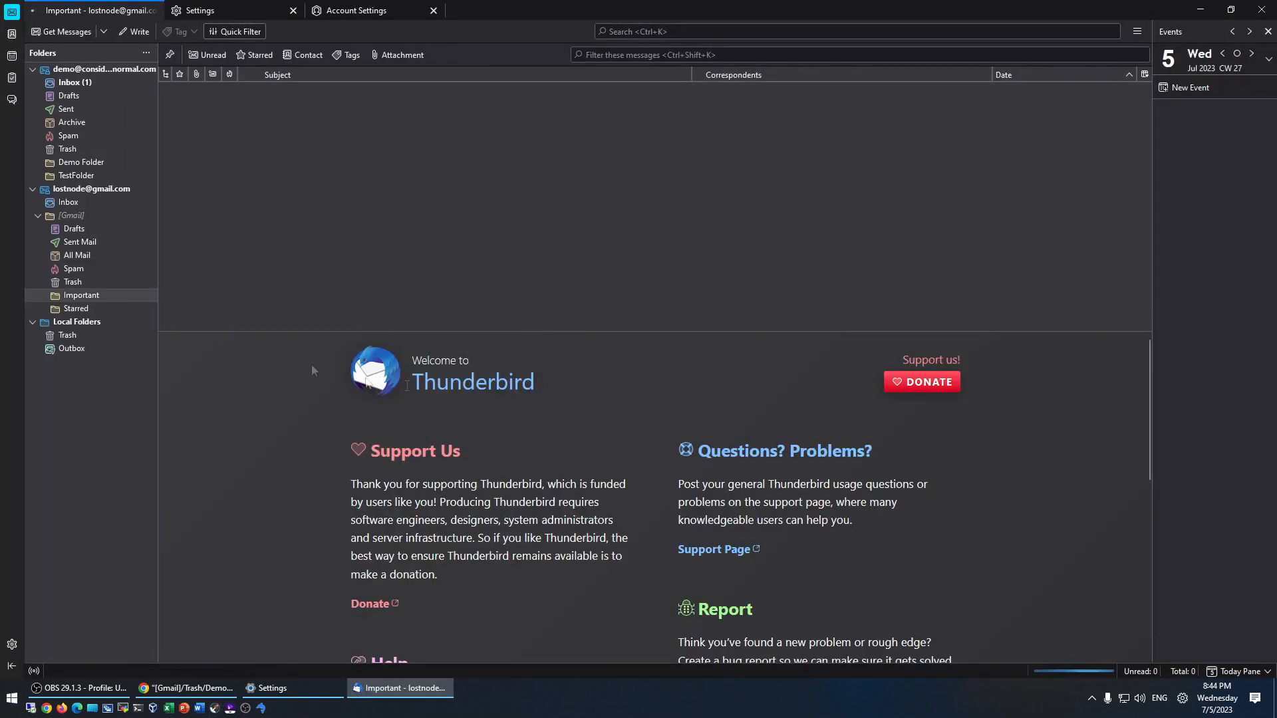
# - Check the Gmail Trash, Important and Starred folders, then return to Gmail in Chrome
pyautogui.click(73, 281)
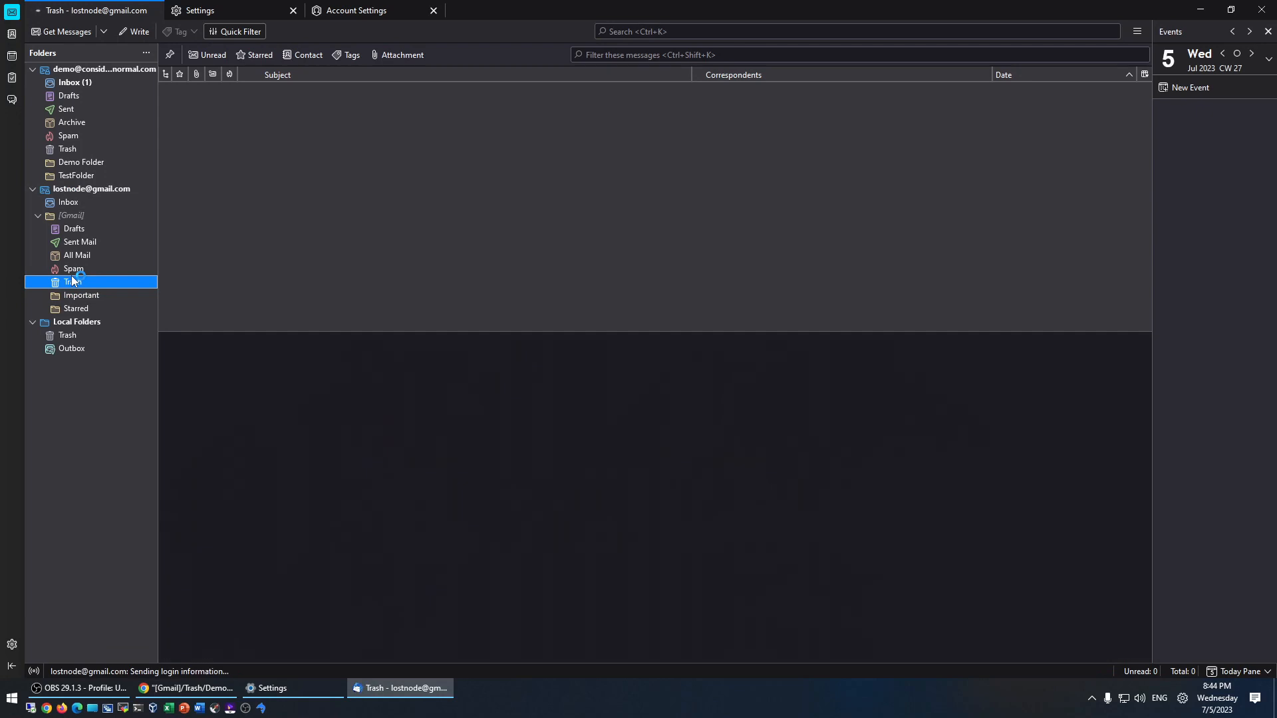
pyautogui.click(75, 295)
pyautogui.click(71, 308)
pyautogui.click(74, 296)
pyautogui.click(191, 689)
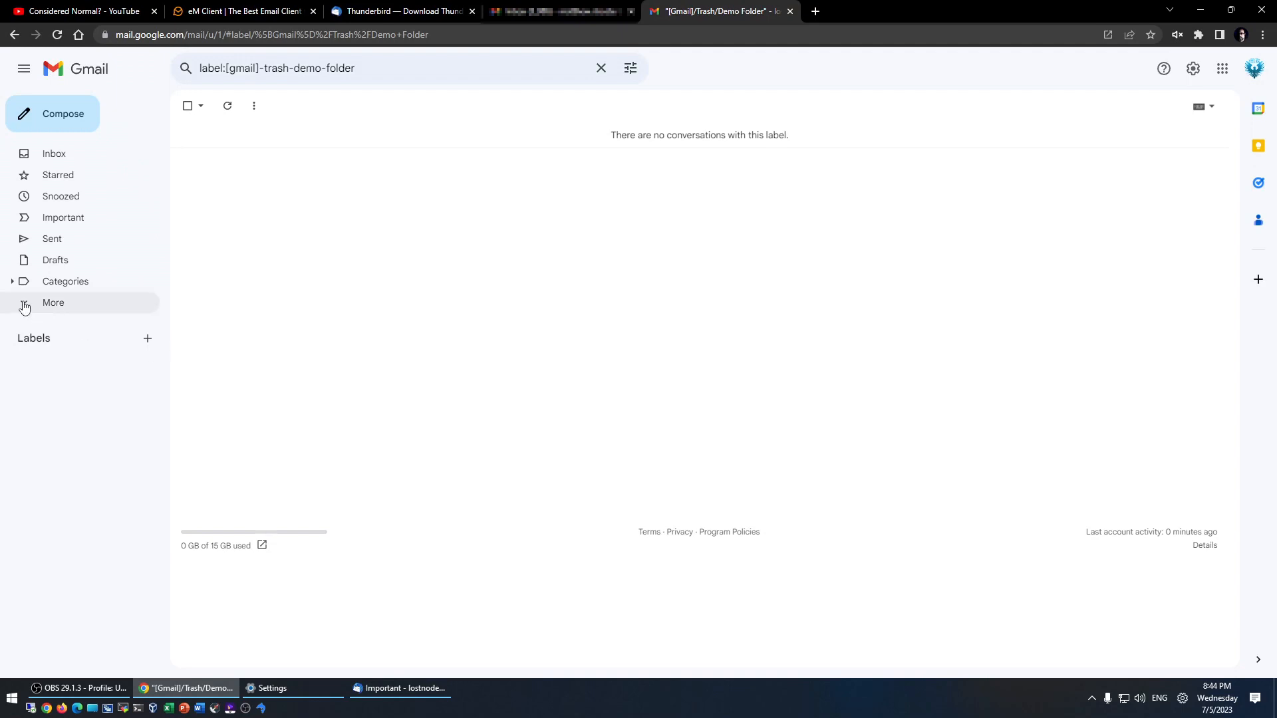
# - Add a Gmail label named 'Test Label' via the + beside Labels
pyautogui.click(25, 304)
pyautogui.click(24, 305)
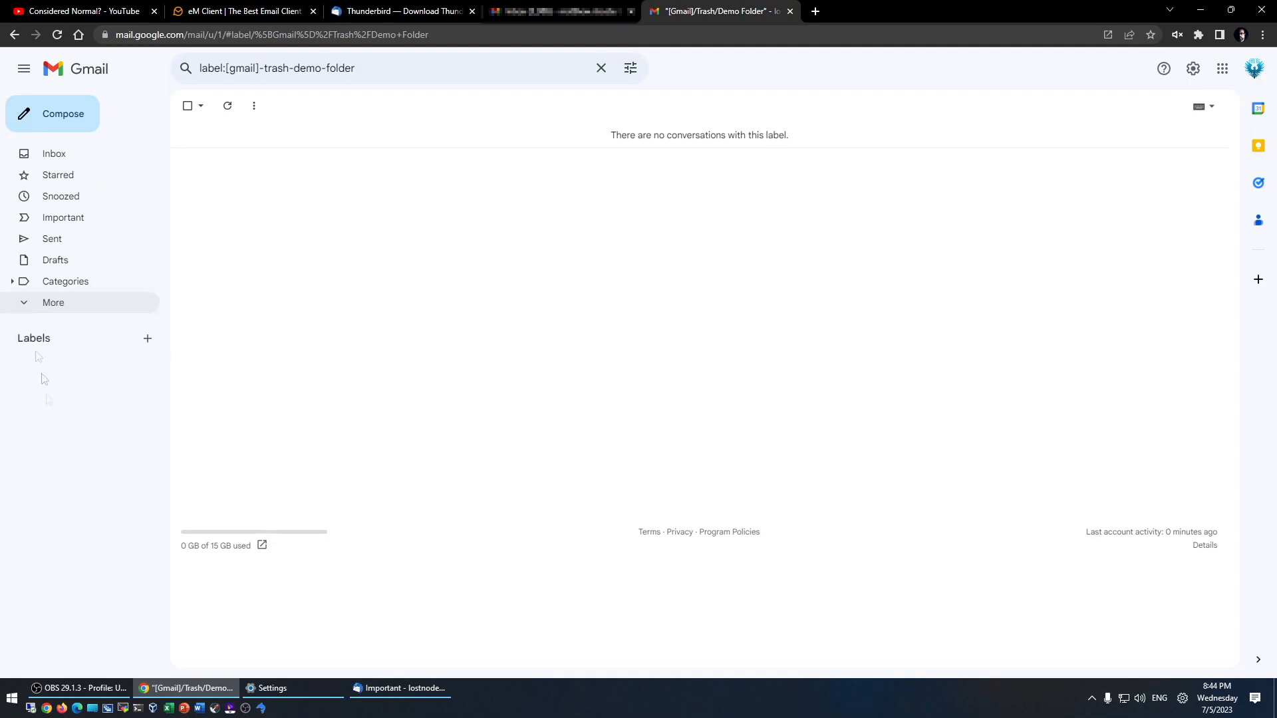
pyautogui.click(148, 339)
pyautogui.write('T')
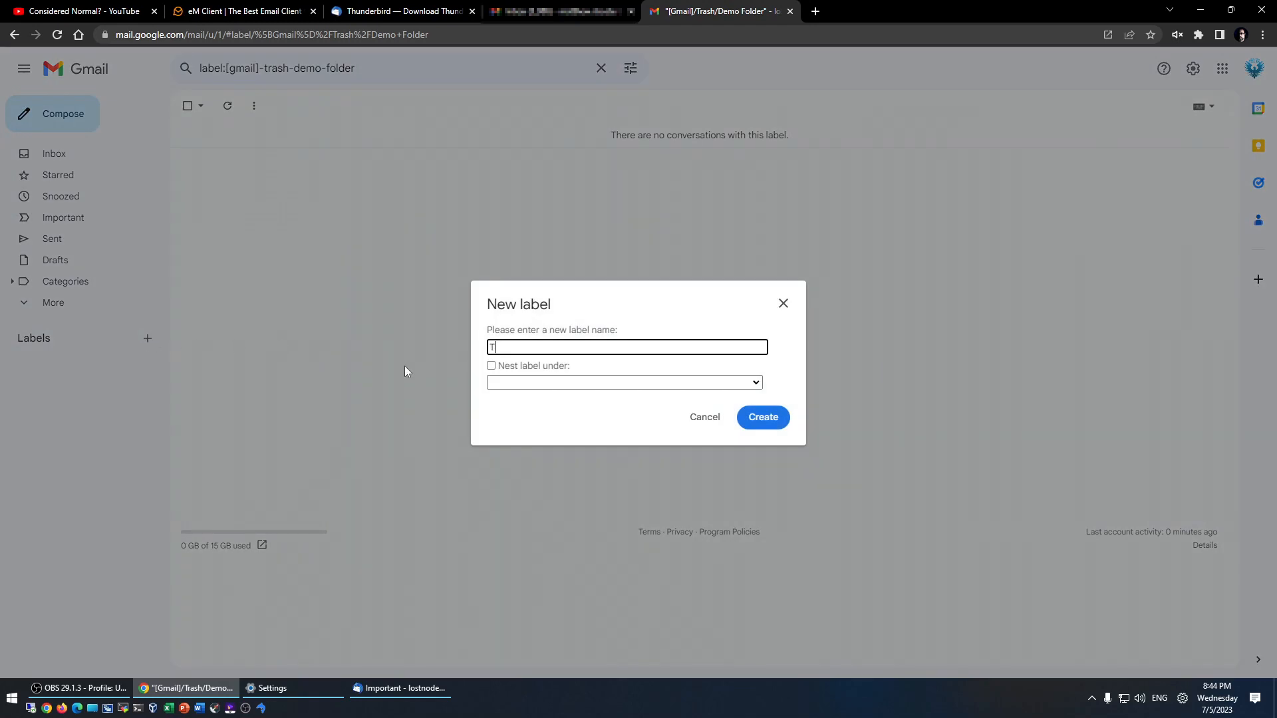
pyautogui.write('est Label')
pyautogui.click(756, 419)
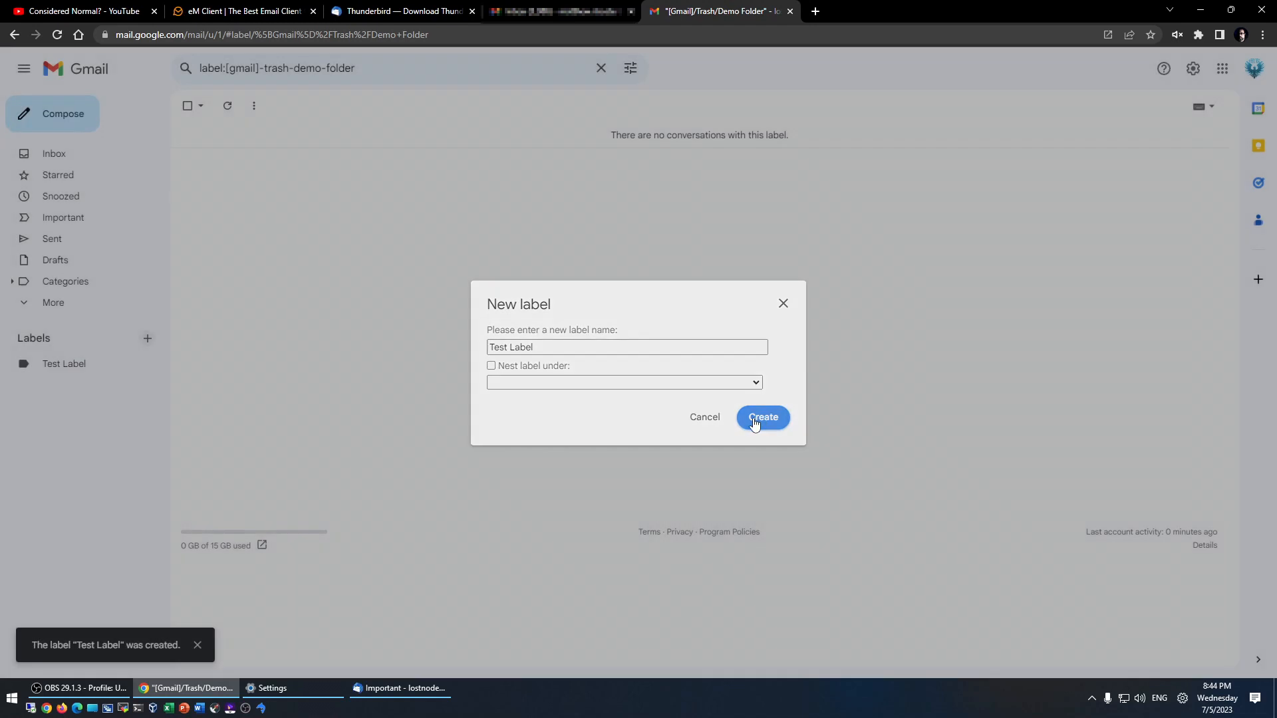
# - Back in Thunderbird, browse the Gmail Inbox, [Gmail] and All Mail, reading the unread test email
pyautogui.click(381, 689)
pyautogui.rightClick(76, 412)
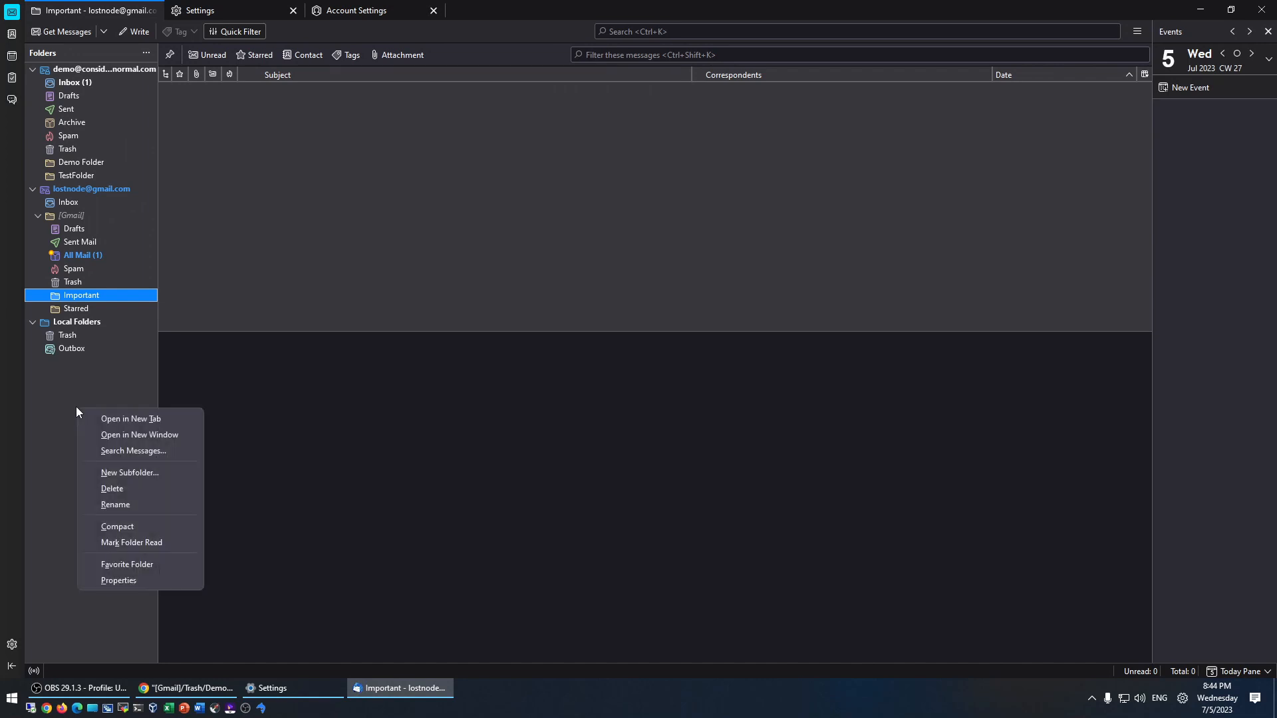
pyautogui.click(64, 191)
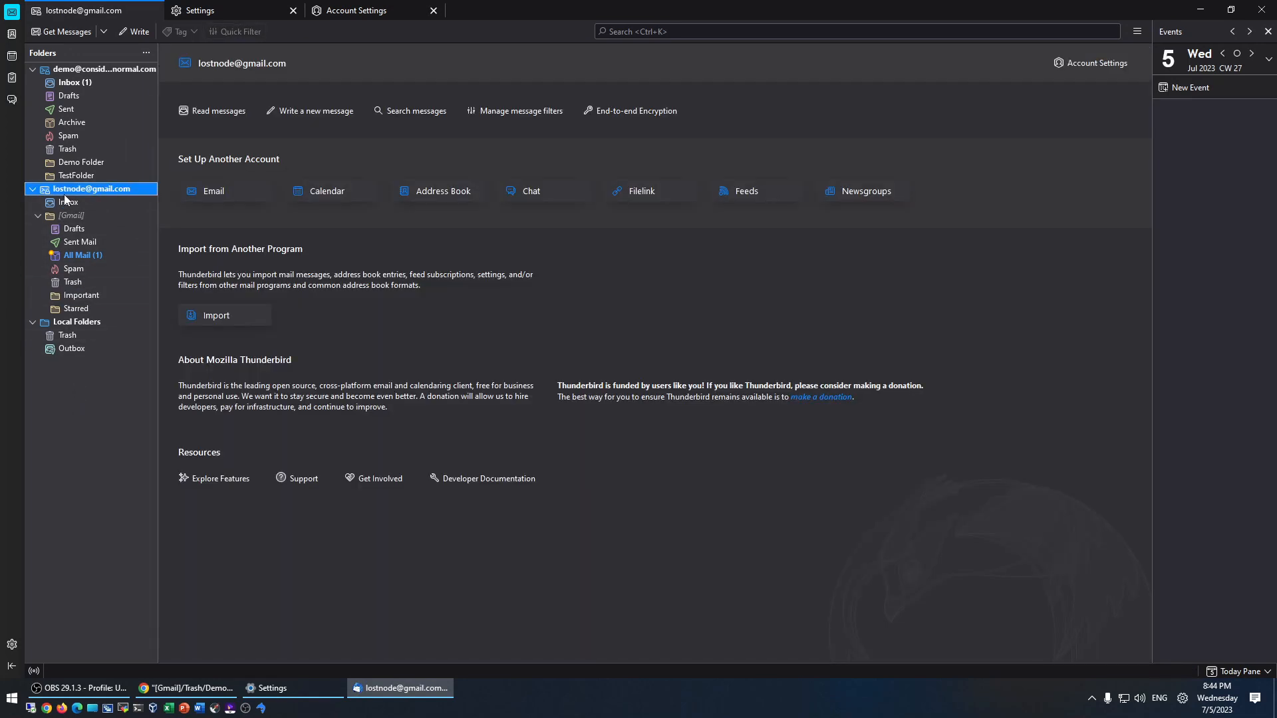
pyautogui.click(61, 202)
pyautogui.click(73, 217)
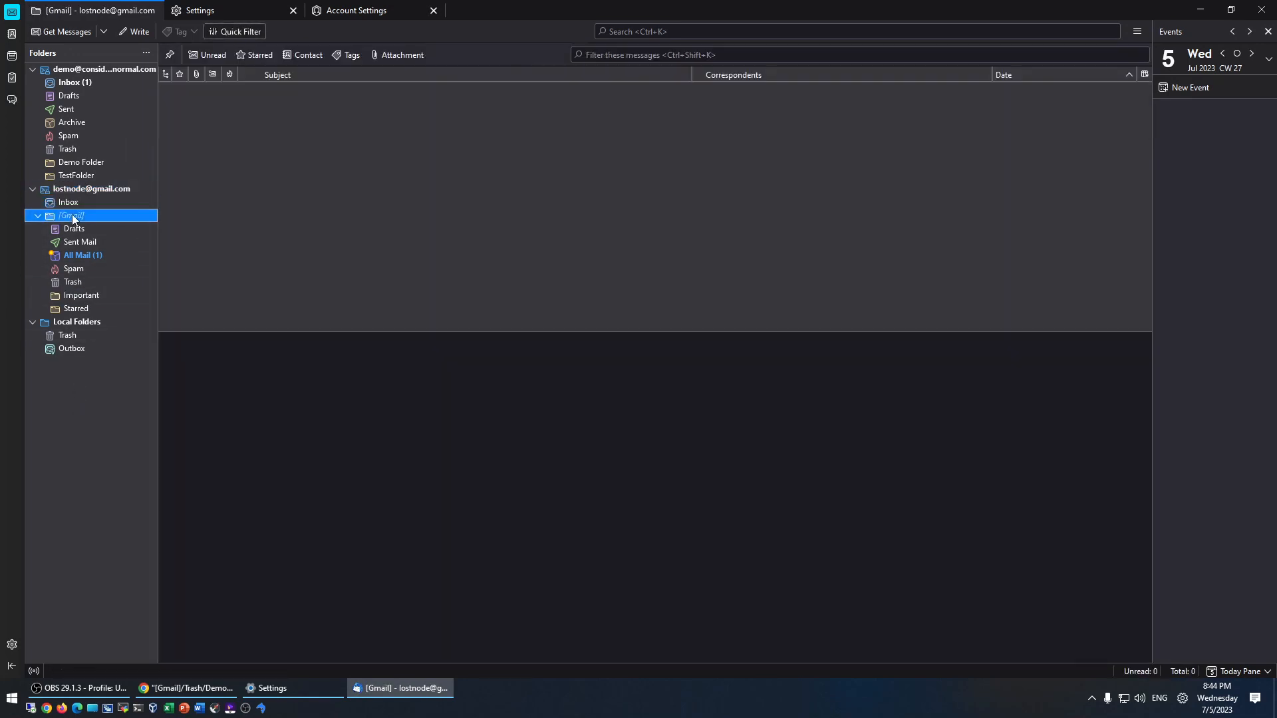
pyautogui.click(81, 257)
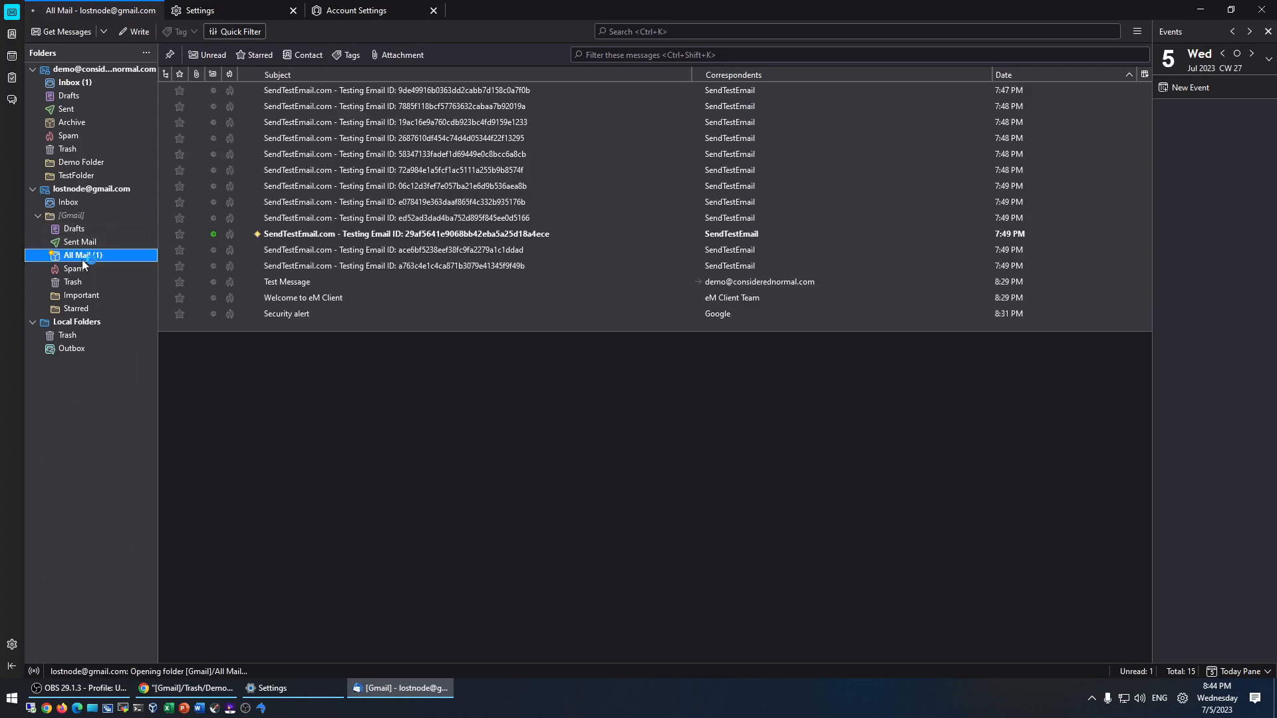
pyautogui.click(298, 236)
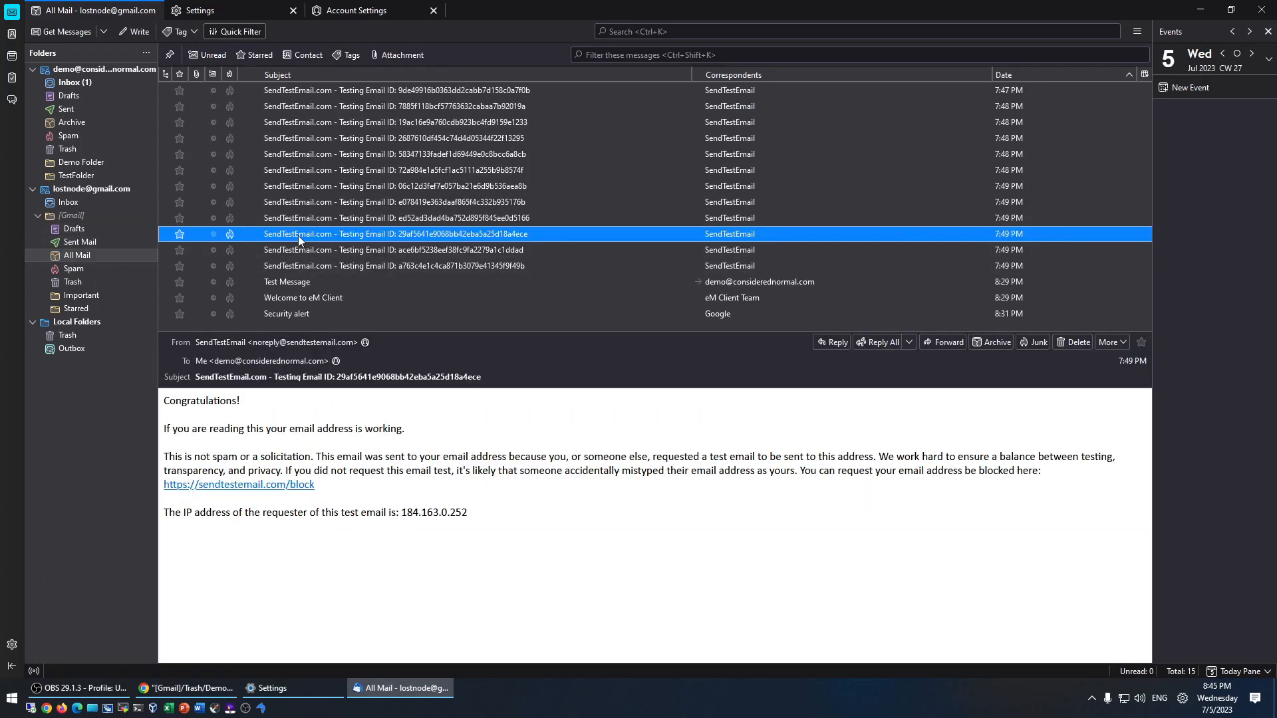
# - From the Gmail account's start page, fetch all new messages for every account
pyautogui.click(81, 202)
pyautogui.click(71, 188)
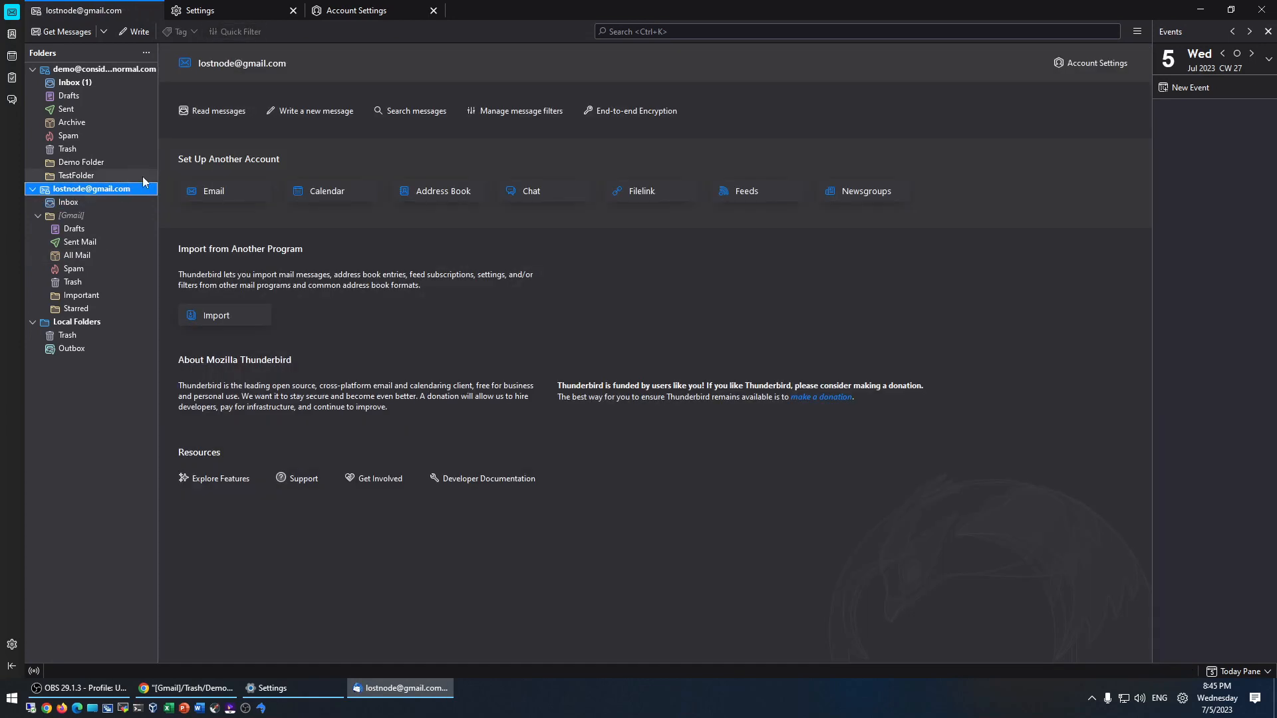
pyautogui.click(100, 32)
pyautogui.click(90, 52)
pyautogui.click(10, 34)
pyautogui.click(12, 12)
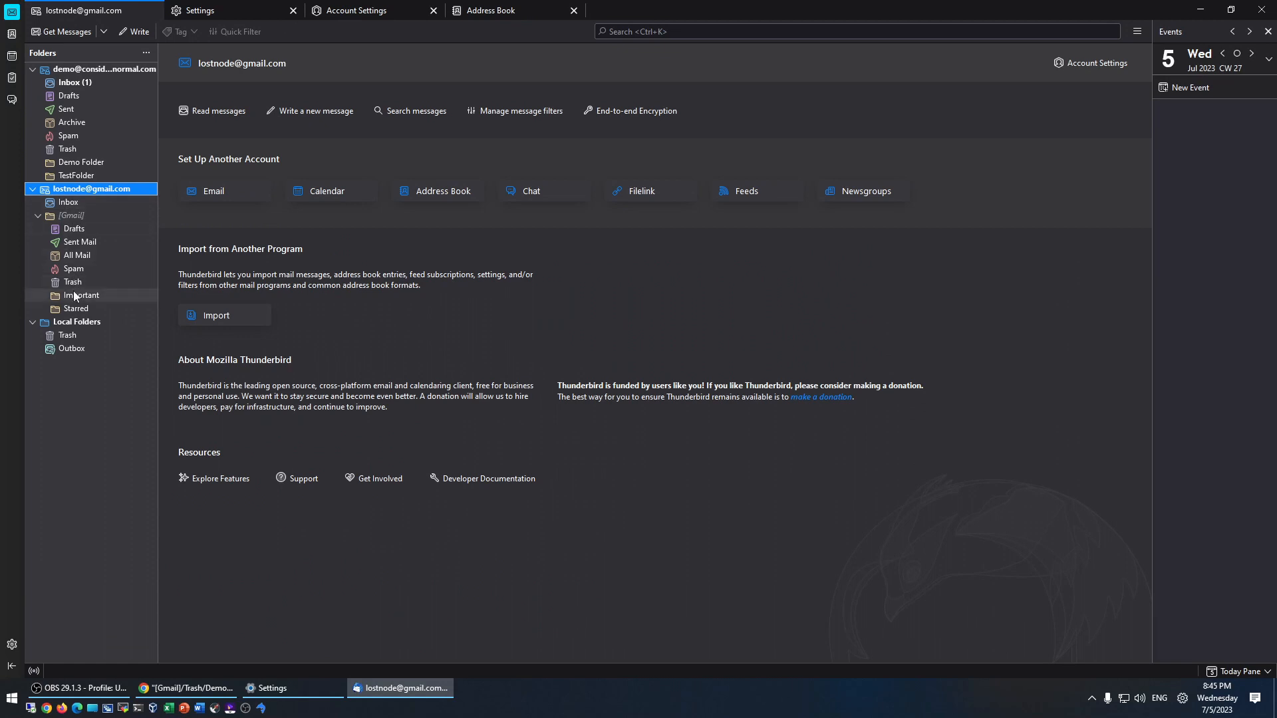
# - Check the [Gmail] folder's actions, then view [Gmail] and its Drafts folder
pyautogui.rightClick(53, 217)
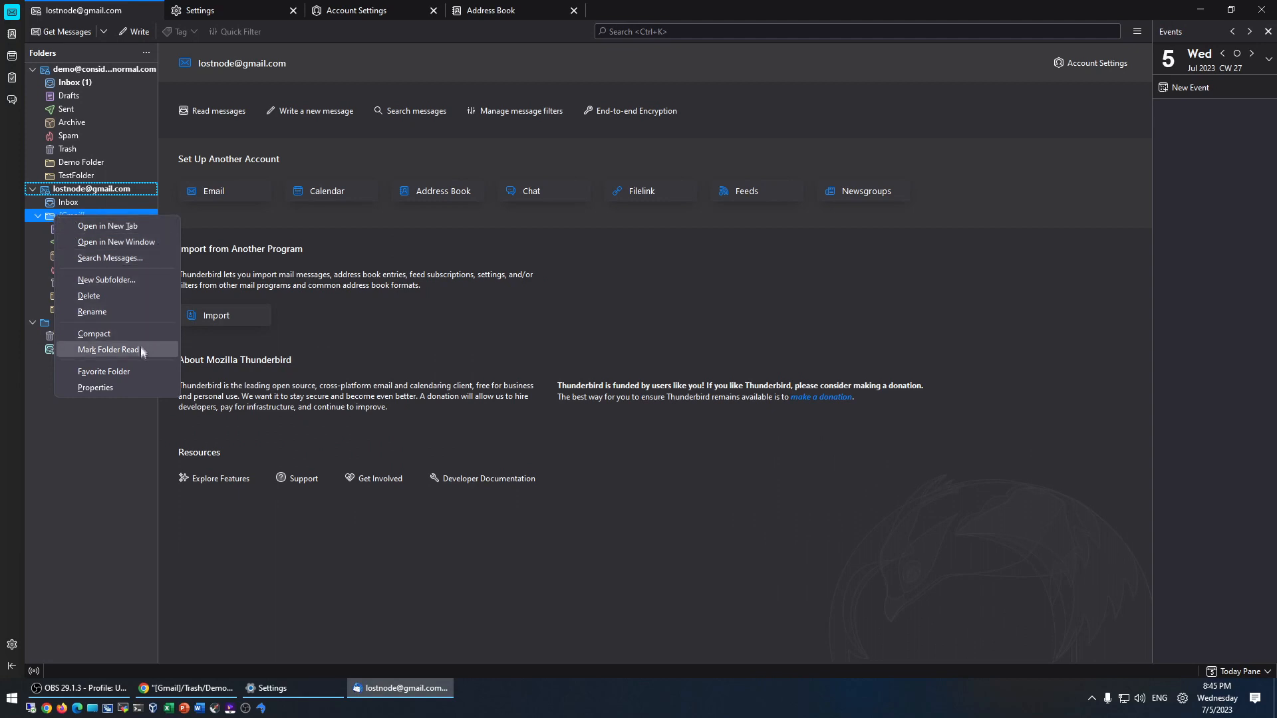
pyautogui.click(88, 492)
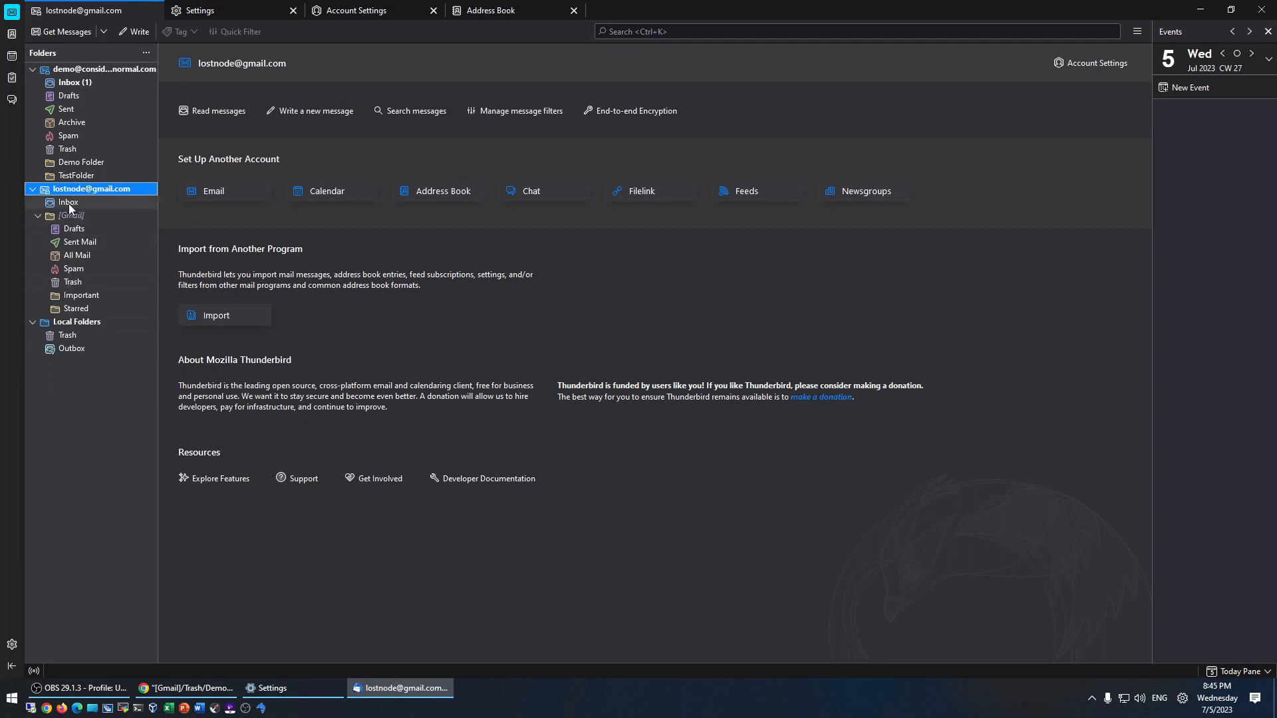
pyautogui.rightClick(73, 220)
pyautogui.click(67, 220)
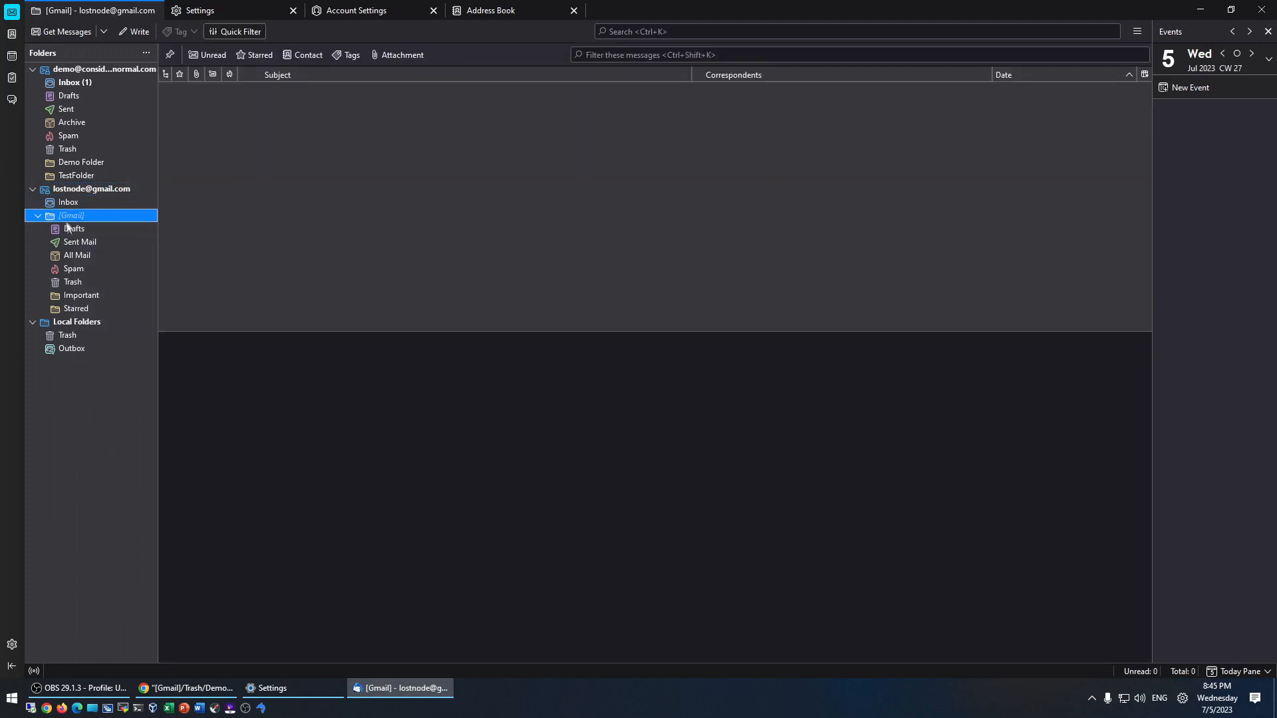
pyautogui.click(67, 229)
pyautogui.click(69, 217)
# - Step through Drafts, Sent Mail, All Mail, Spam, Trash and Important, ending on Starred
pyautogui.click(76, 230)
pyautogui.click(80, 244)
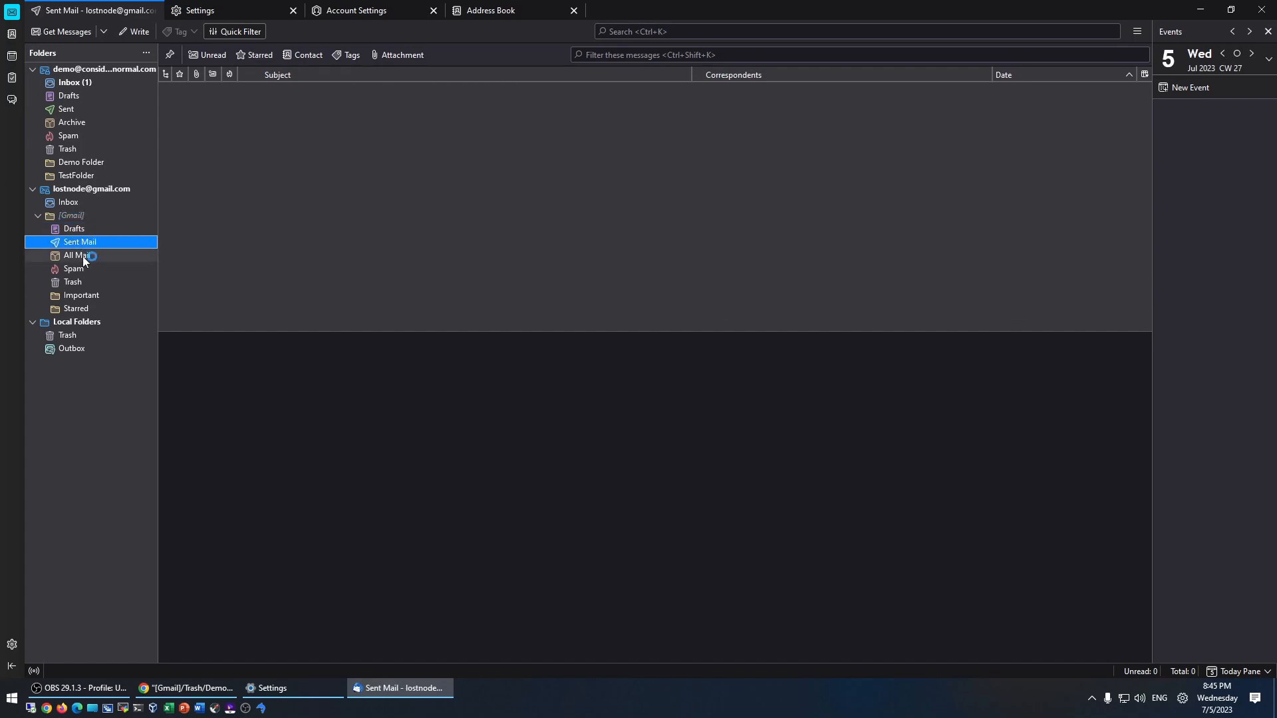
pyautogui.click(83, 258)
pyautogui.click(78, 271)
pyautogui.click(80, 282)
pyautogui.click(81, 296)
pyautogui.click(82, 309)
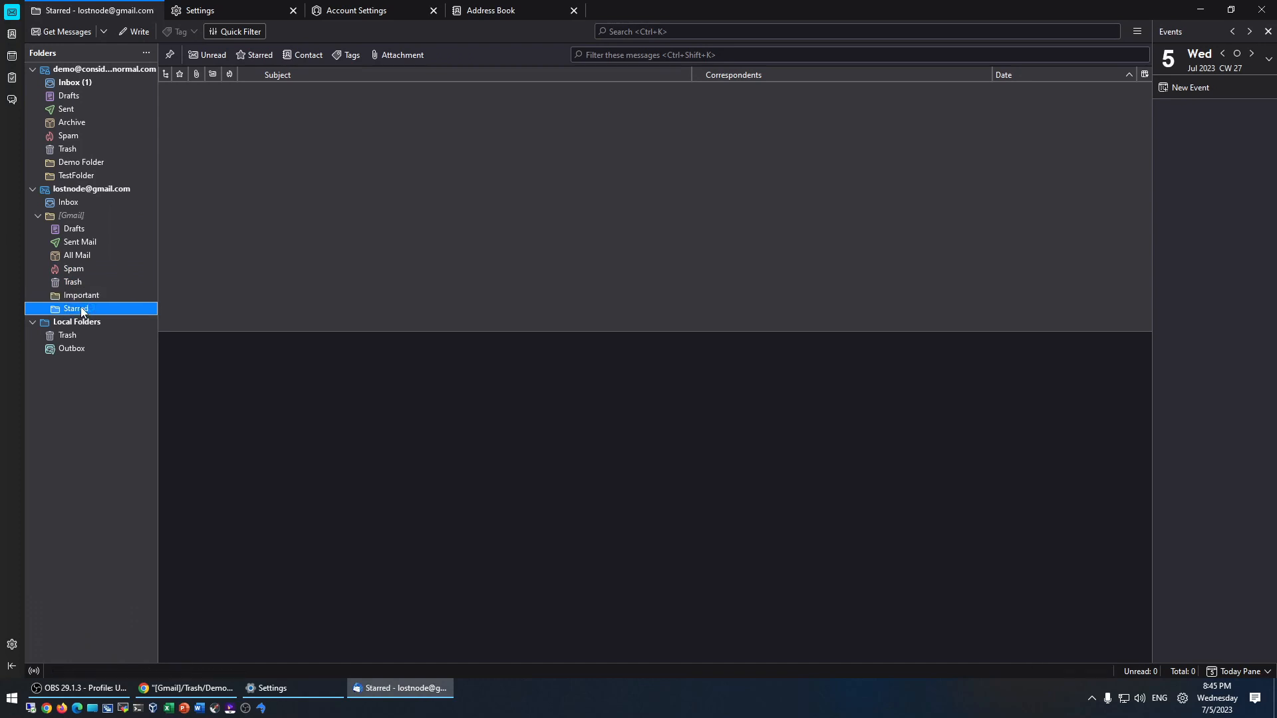
# - Close the Settings, Account Settings and Address Book tabs
pyautogui.click(293, 10)
pyautogui.click(293, 11)
pyautogui.click(293, 10)
# - Fetch new mail for the Gmail account only and show its start page
pyautogui.rightClick(11, 18)
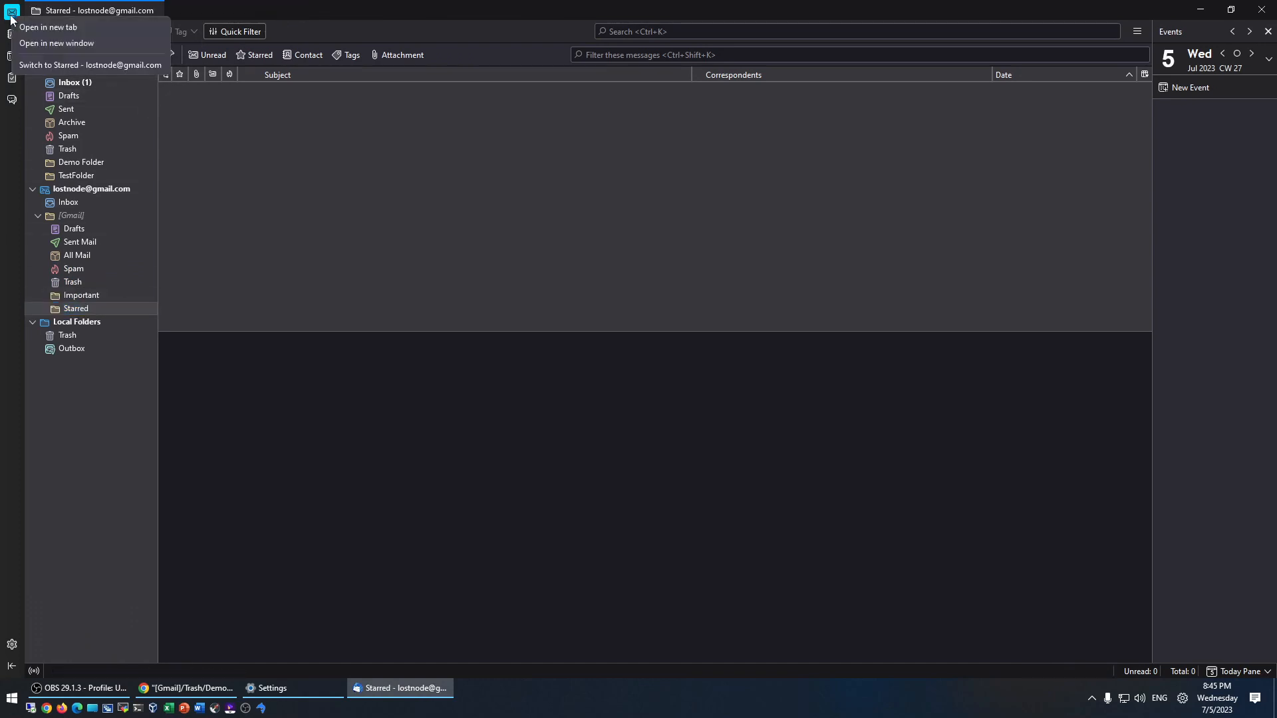
pyautogui.click(10, 4)
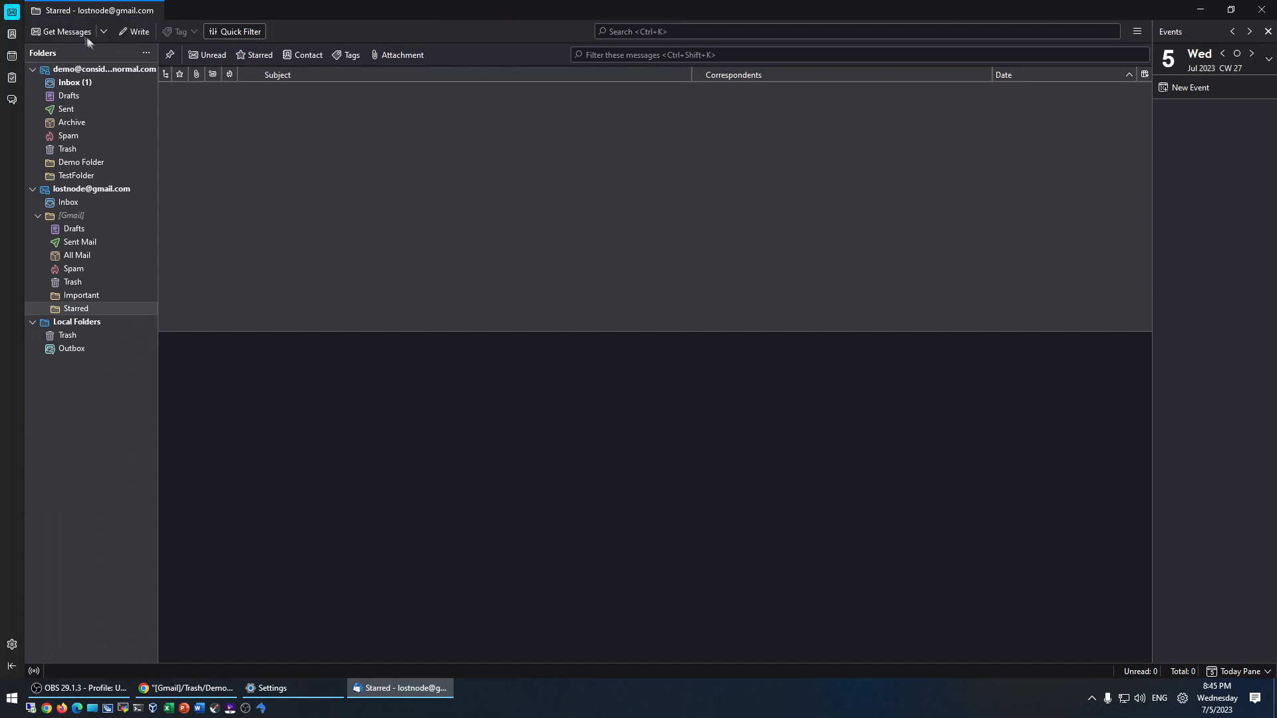
pyautogui.click(104, 32)
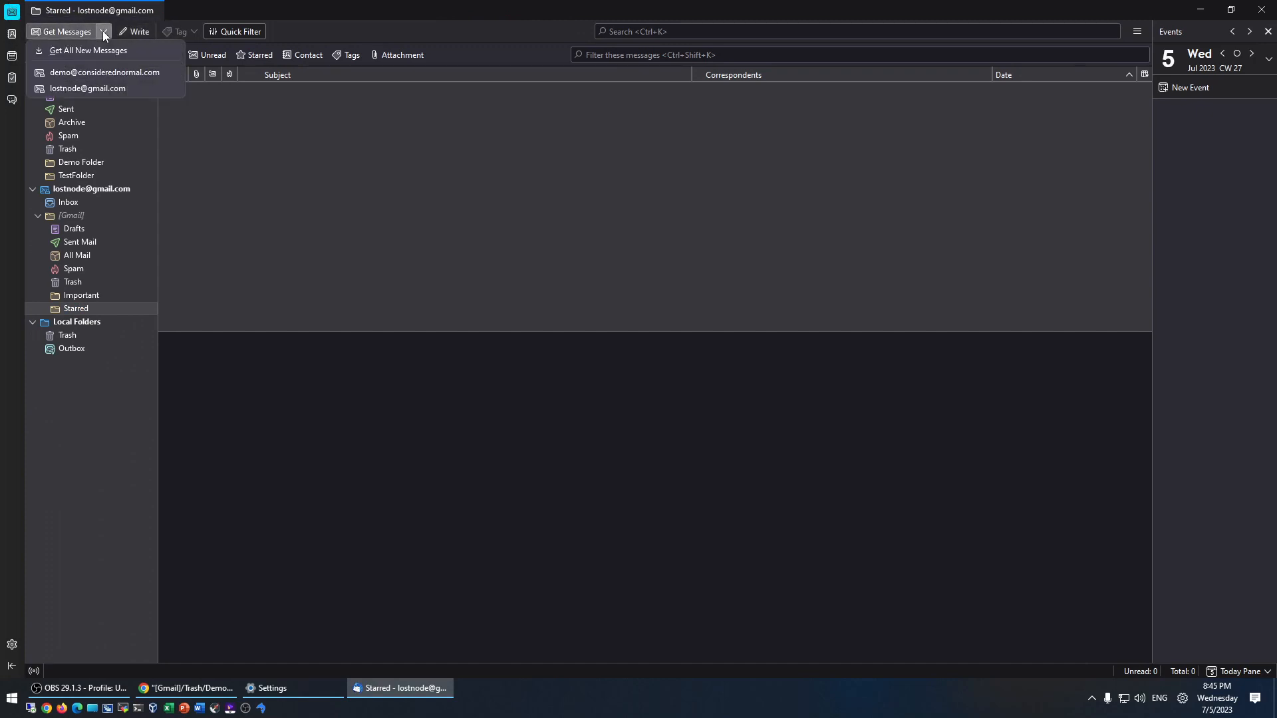
pyautogui.click(97, 94)
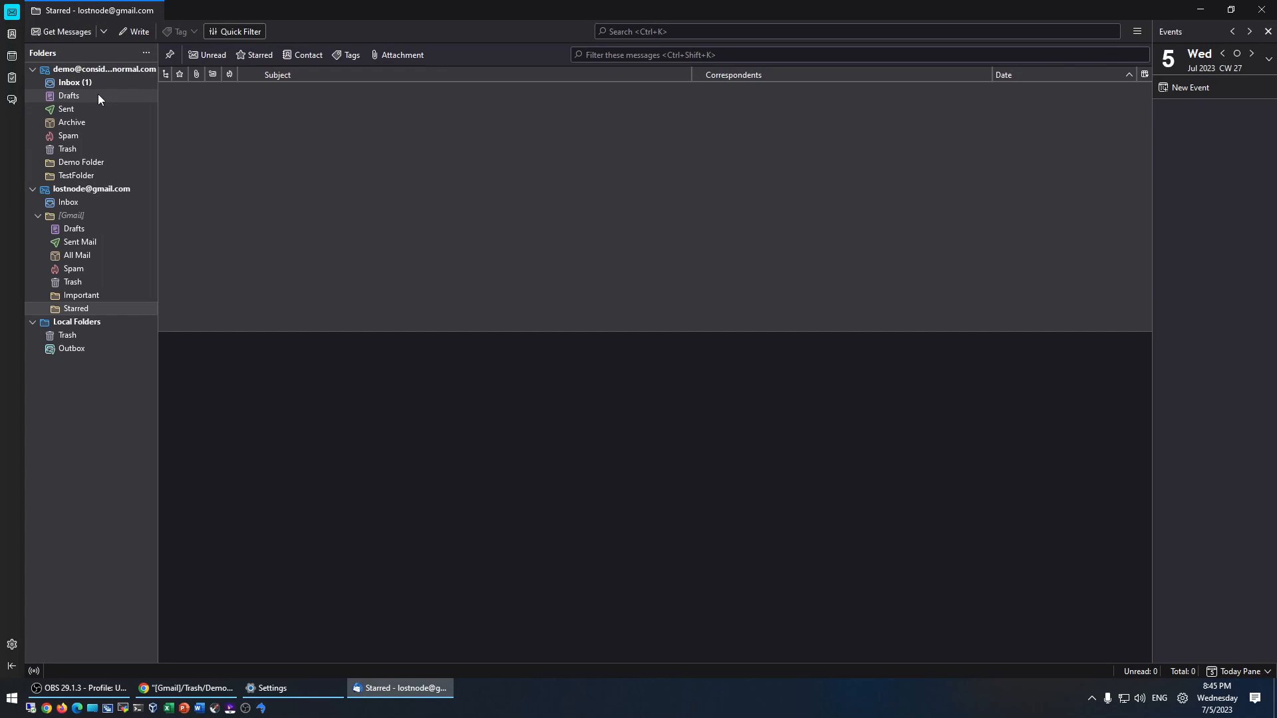
pyautogui.click(79, 189)
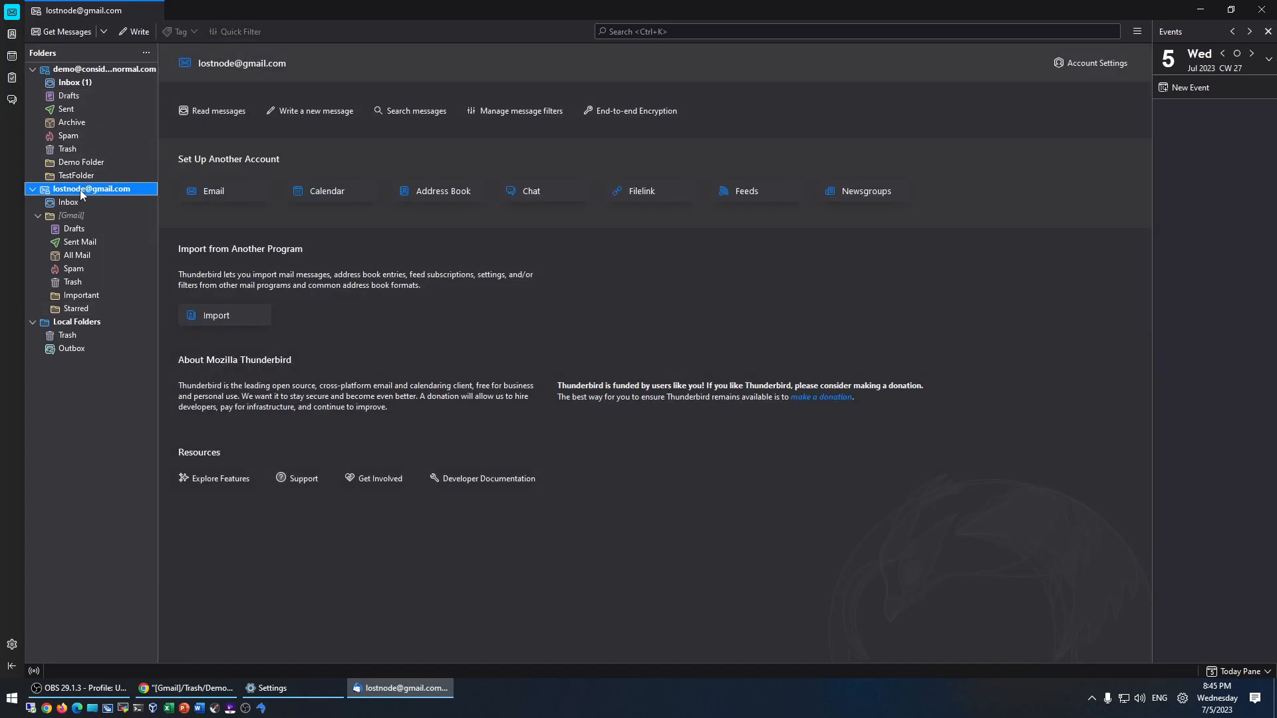
# - View Important and Starred, dismiss the server error, then bring up the account settings
pyautogui.rightClick(80, 193)
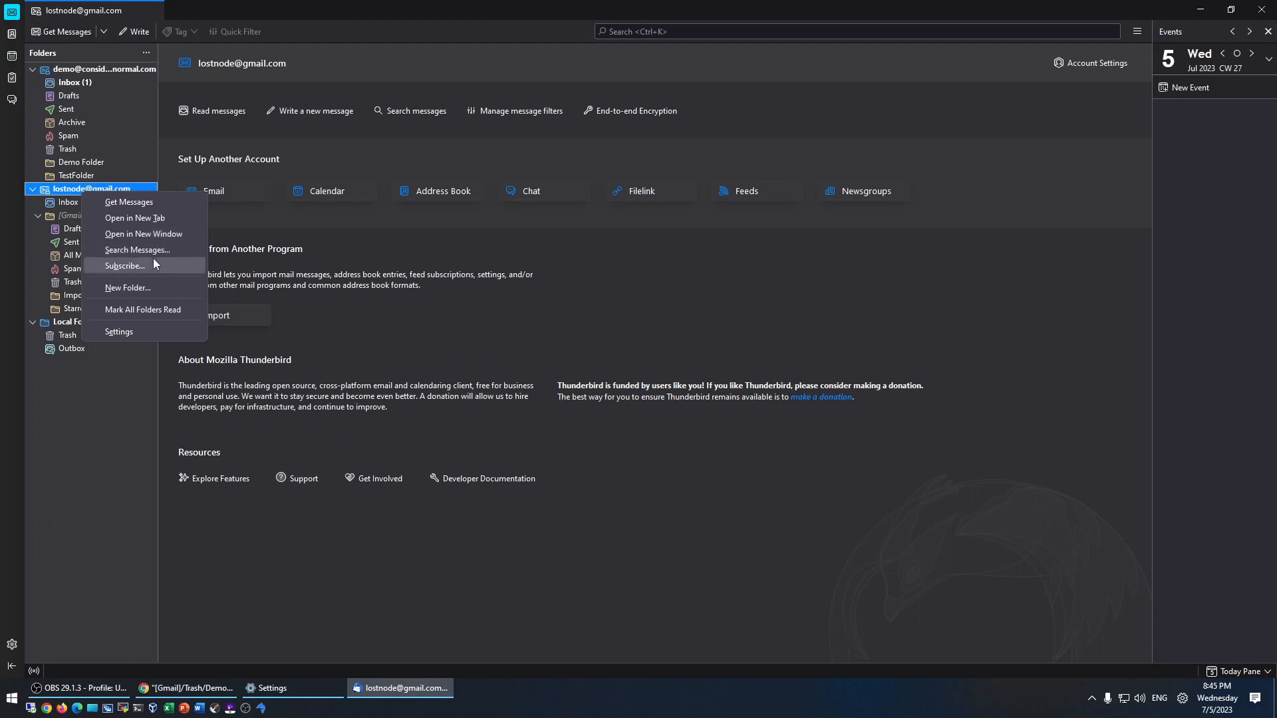
pyautogui.click(115, 427)
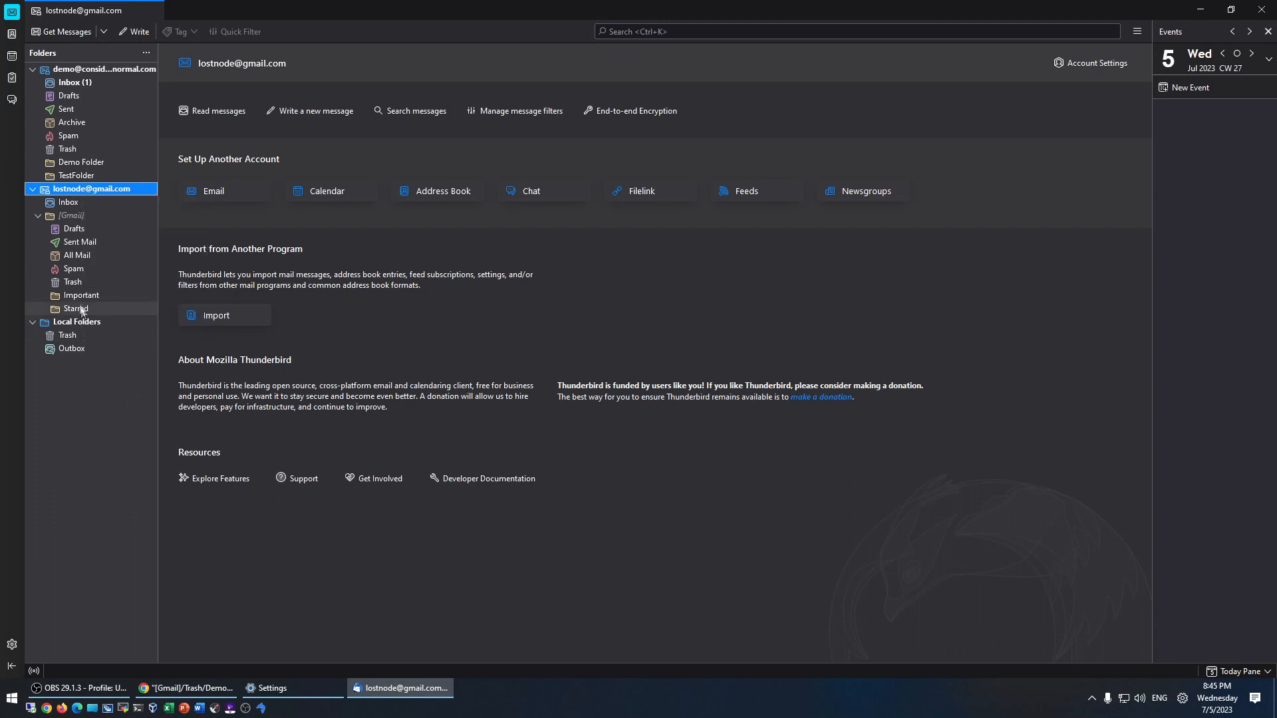
pyautogui.click(80, 295)
pyautogui.click(77, 310)
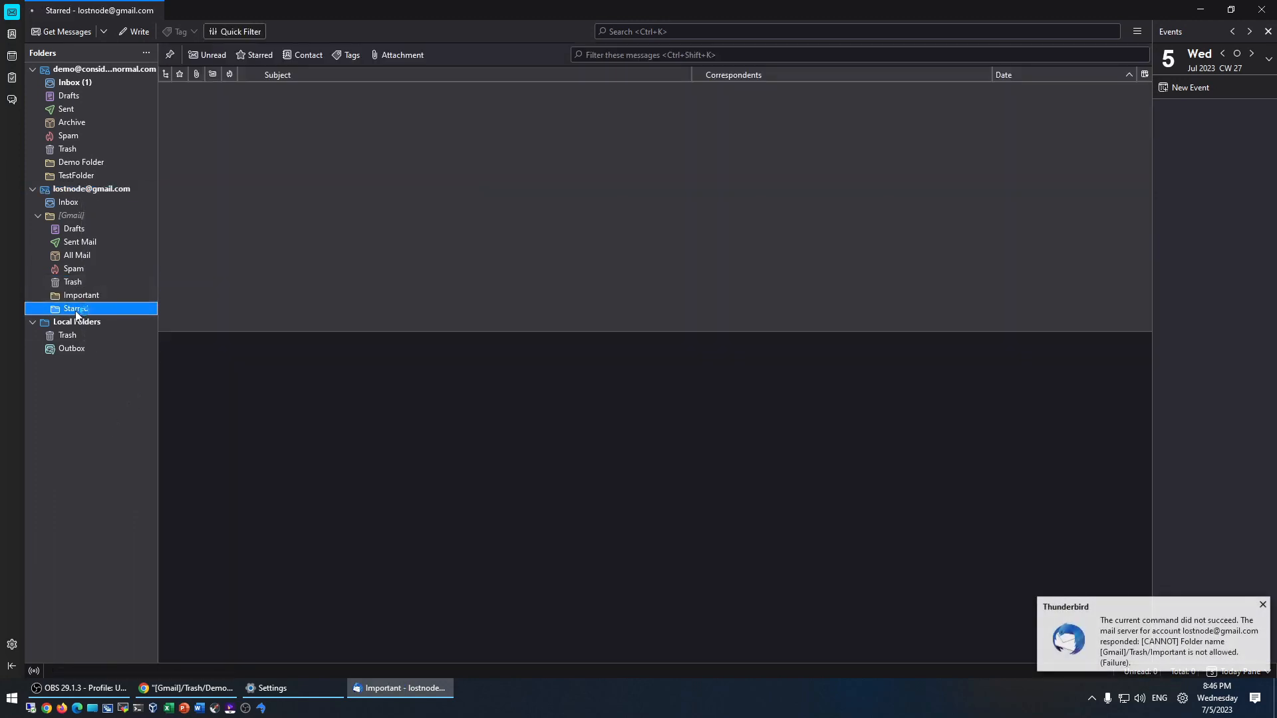
pyautogui.click(1263, 609)
pyautogui.rightClick(66, 189)
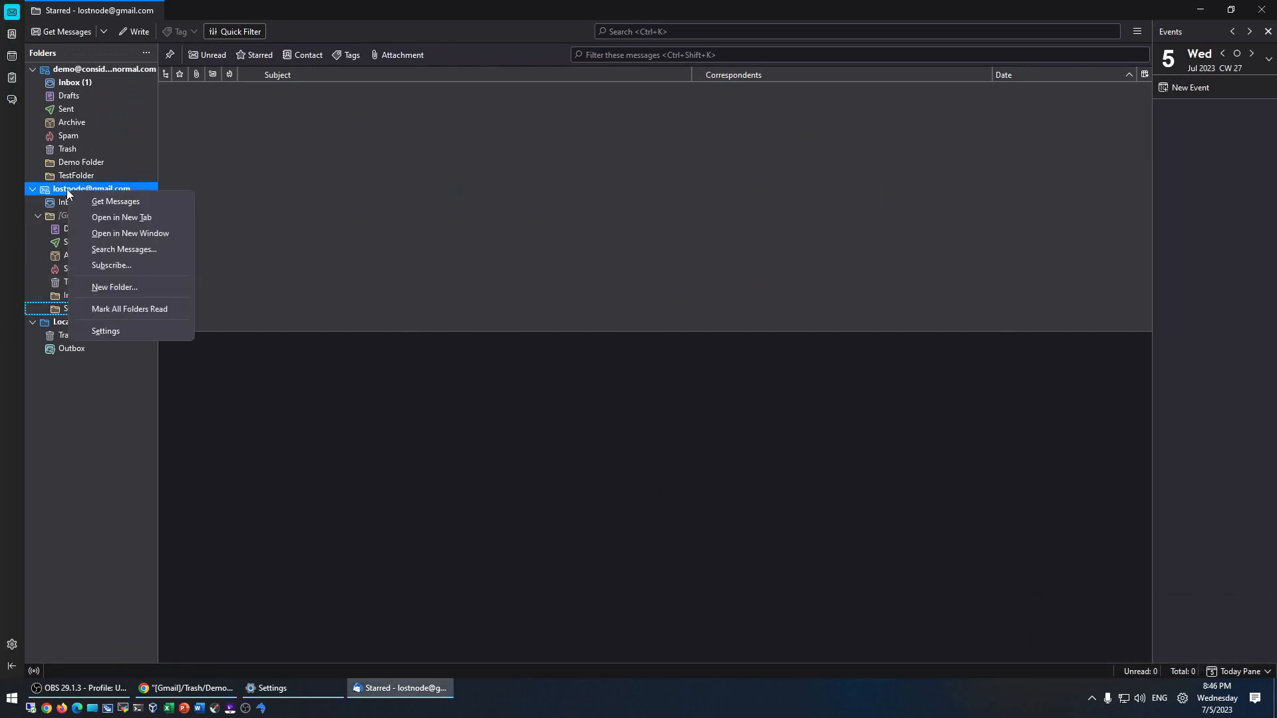
pyautogui.click(135, 609)
# - Remove the existing Gmail account through its Account Actions and confirm the removal
pyautogui.click(12, 645)
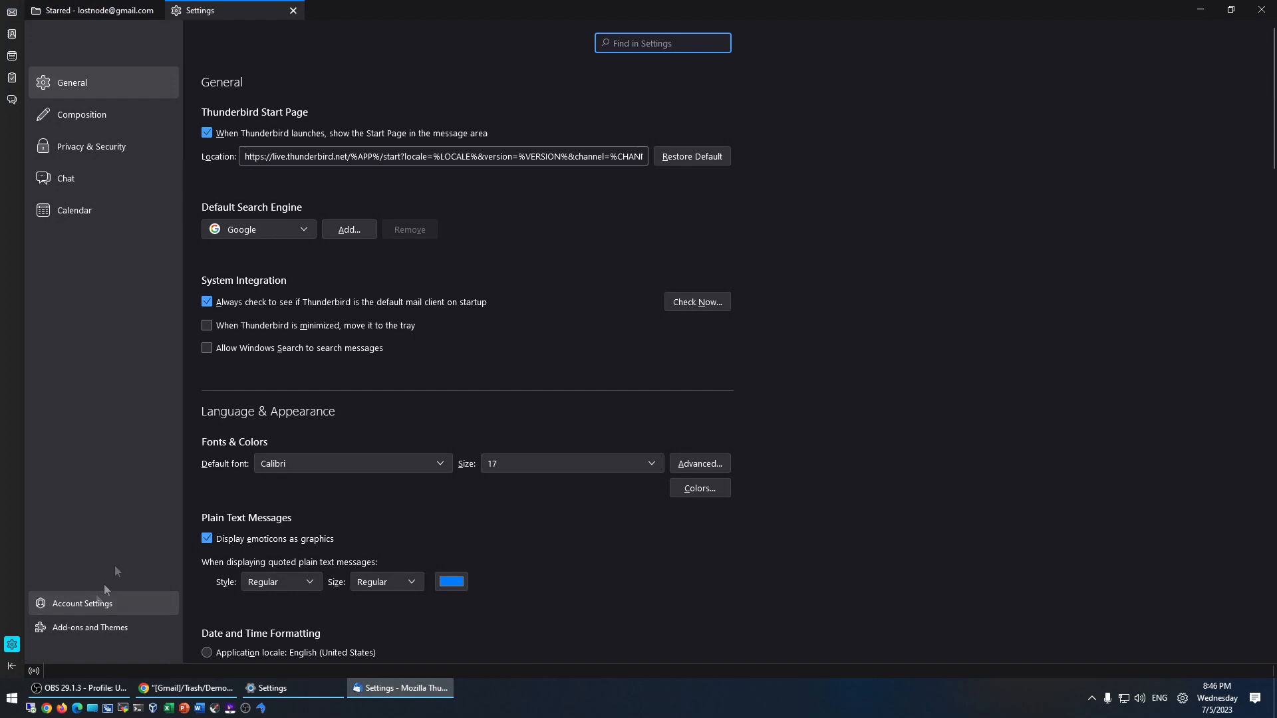
pyautogui.click(69, 603)
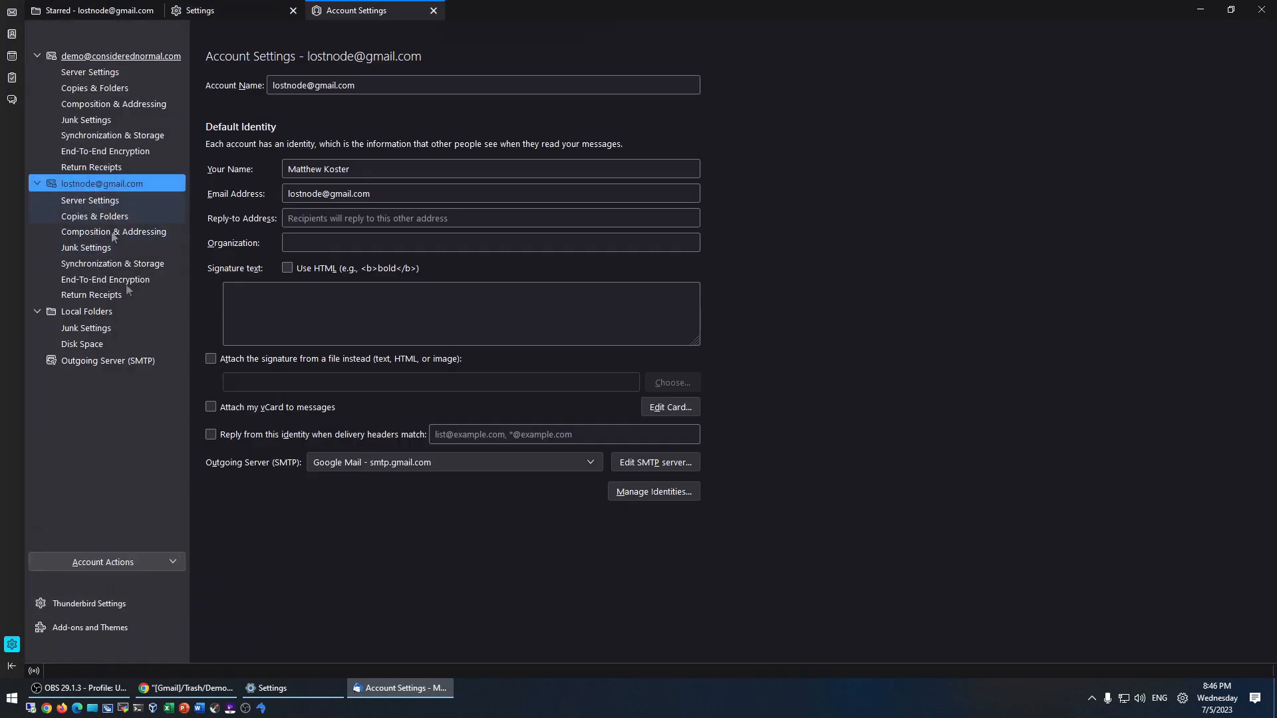
pyautogui.click(170, 569)
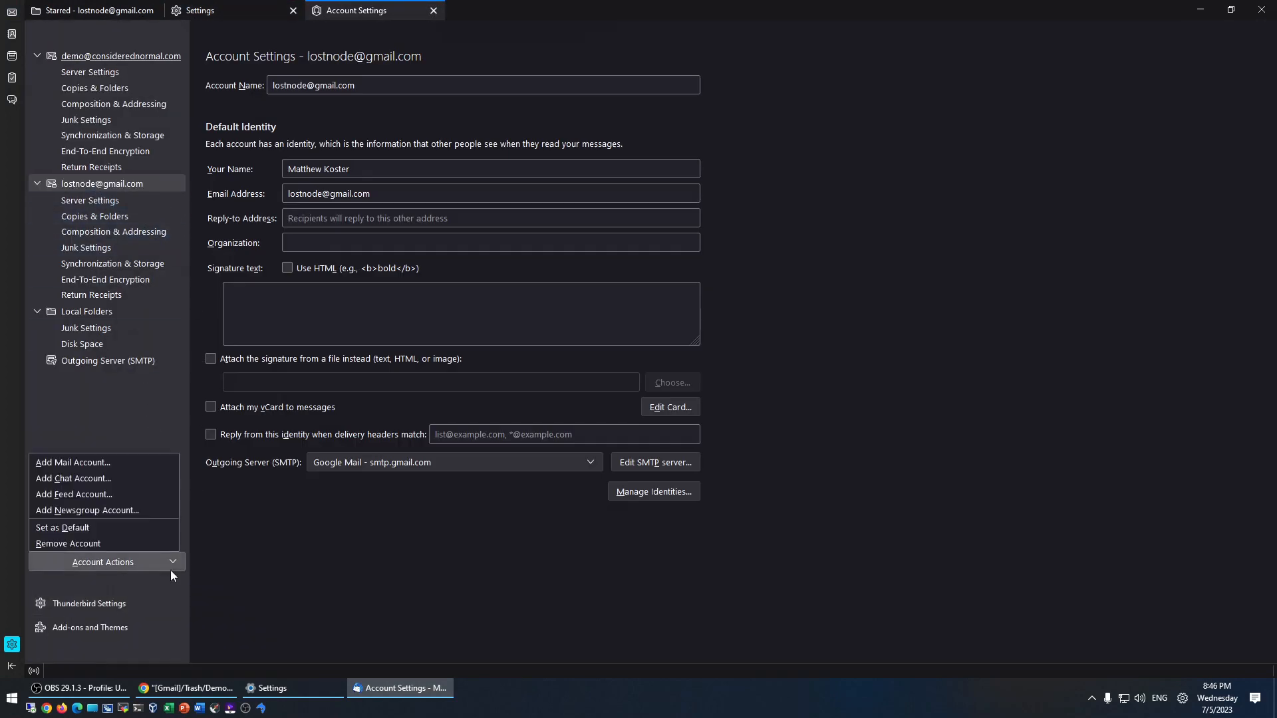
pyautogui.click(81, 544)
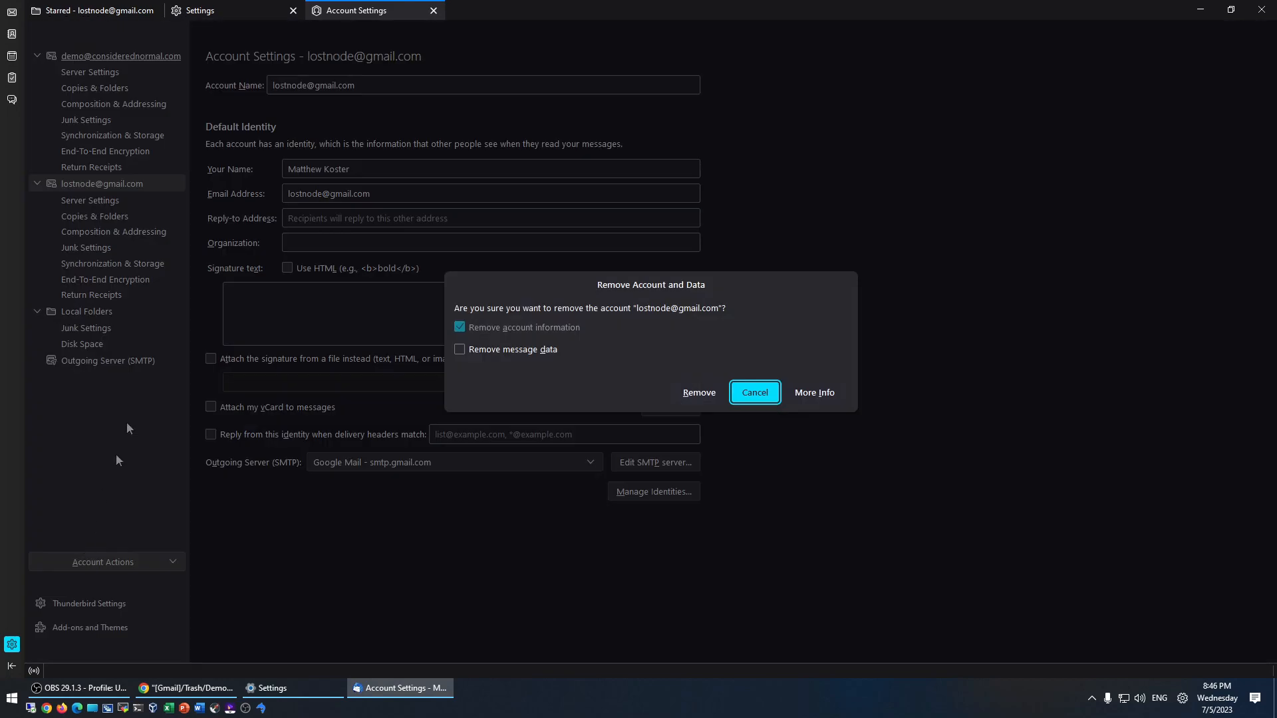
pyautogui.click(700, 393)
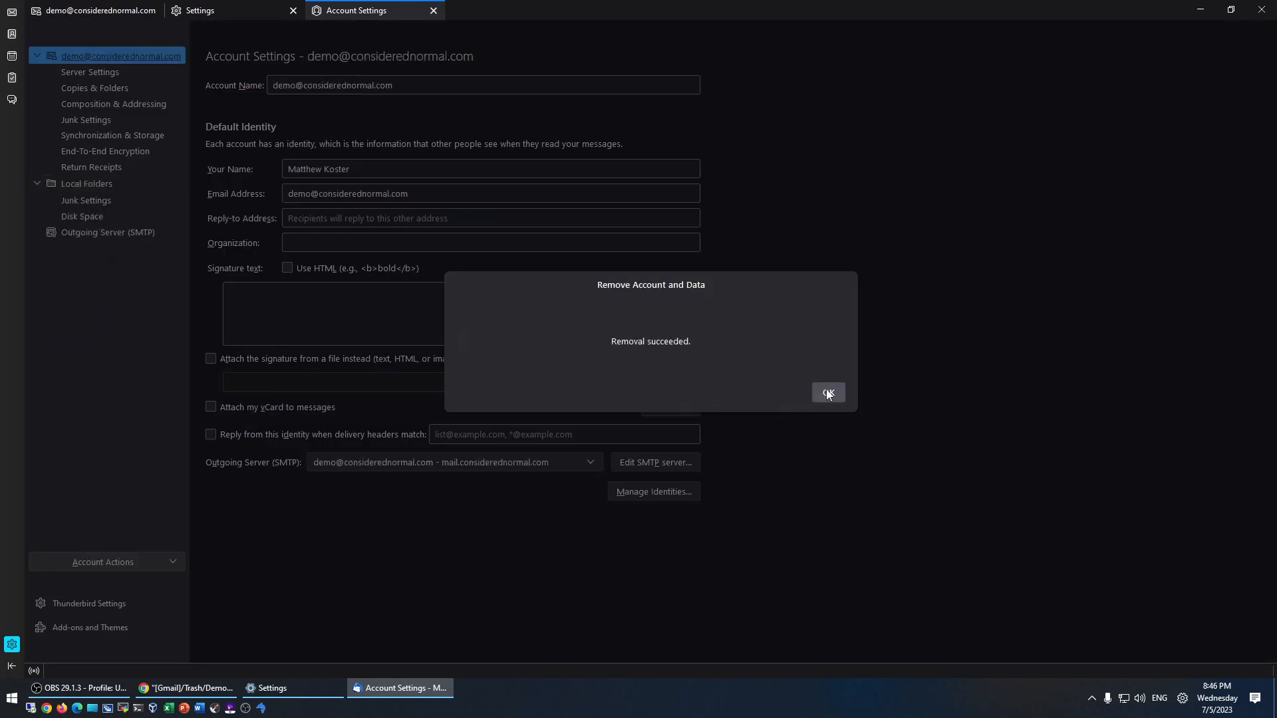
pyautogui.click(828, 393)
# - Add the Gmail address and password as a new IMAP mail account and finish setup
pyautogui.click(93, 564)
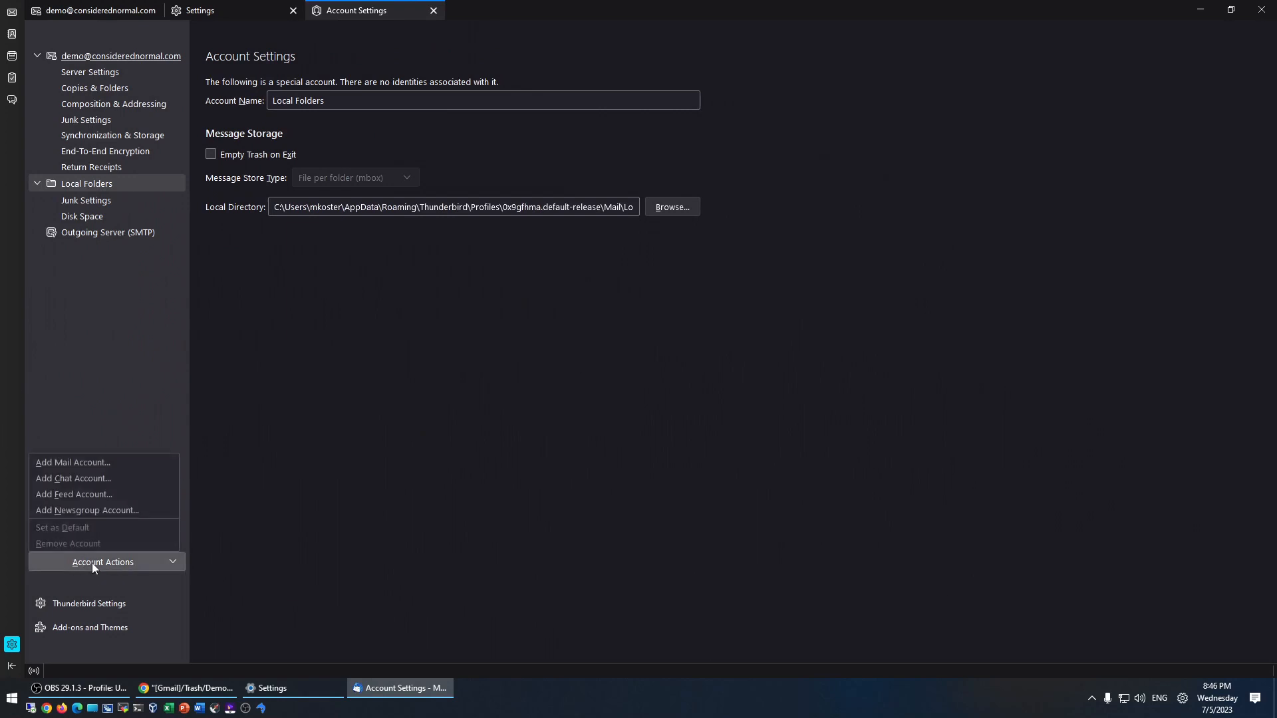
pyautogui.click(93, 464)
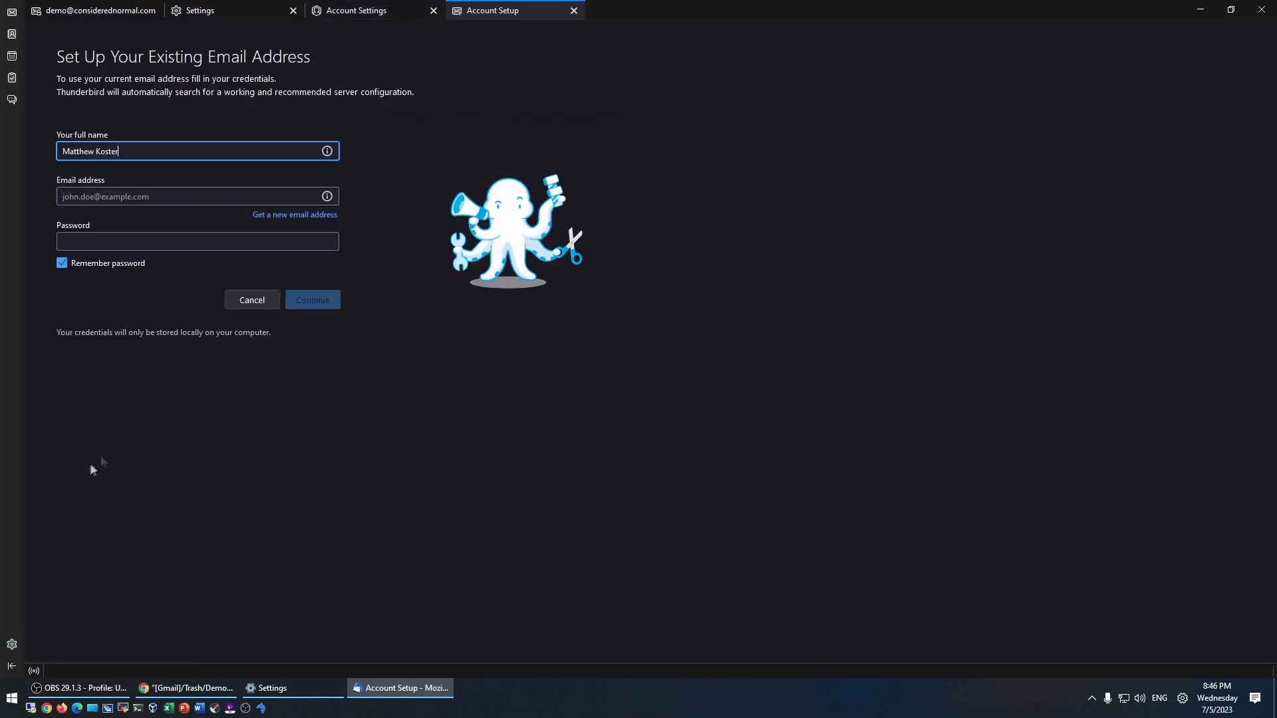
pyautogui.click(131, 189)
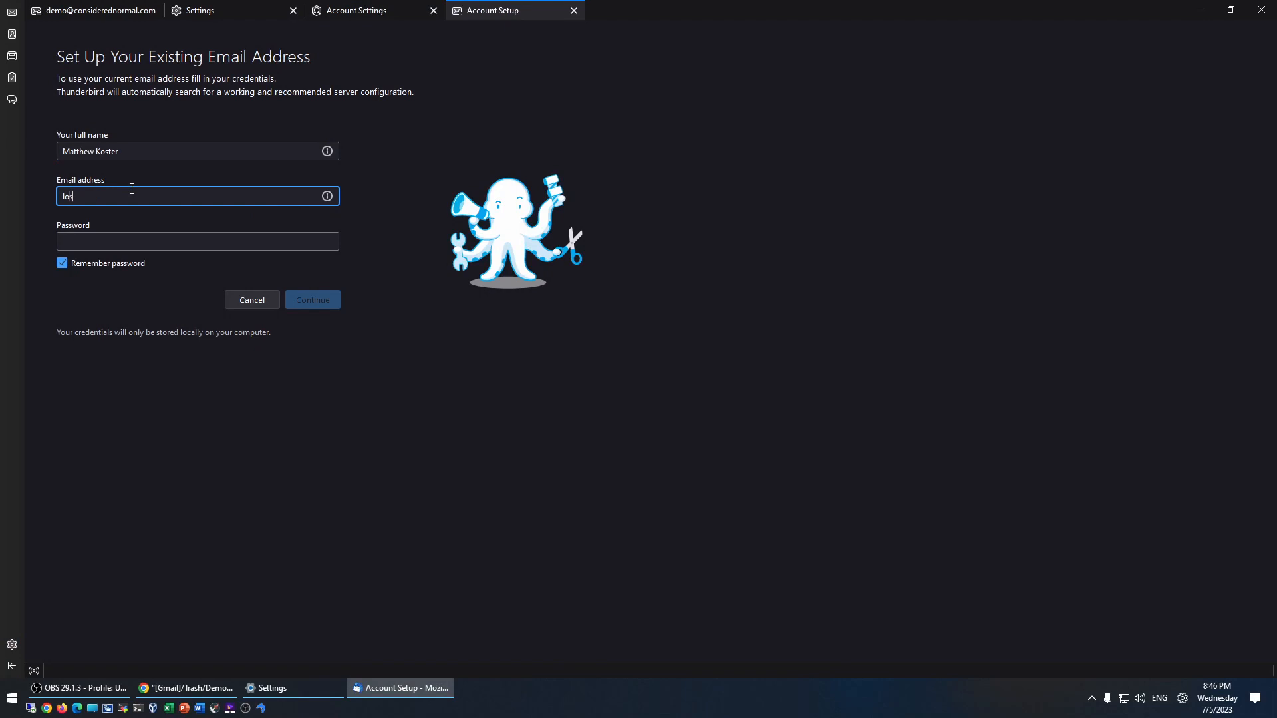
pyautogui.press('Tab')
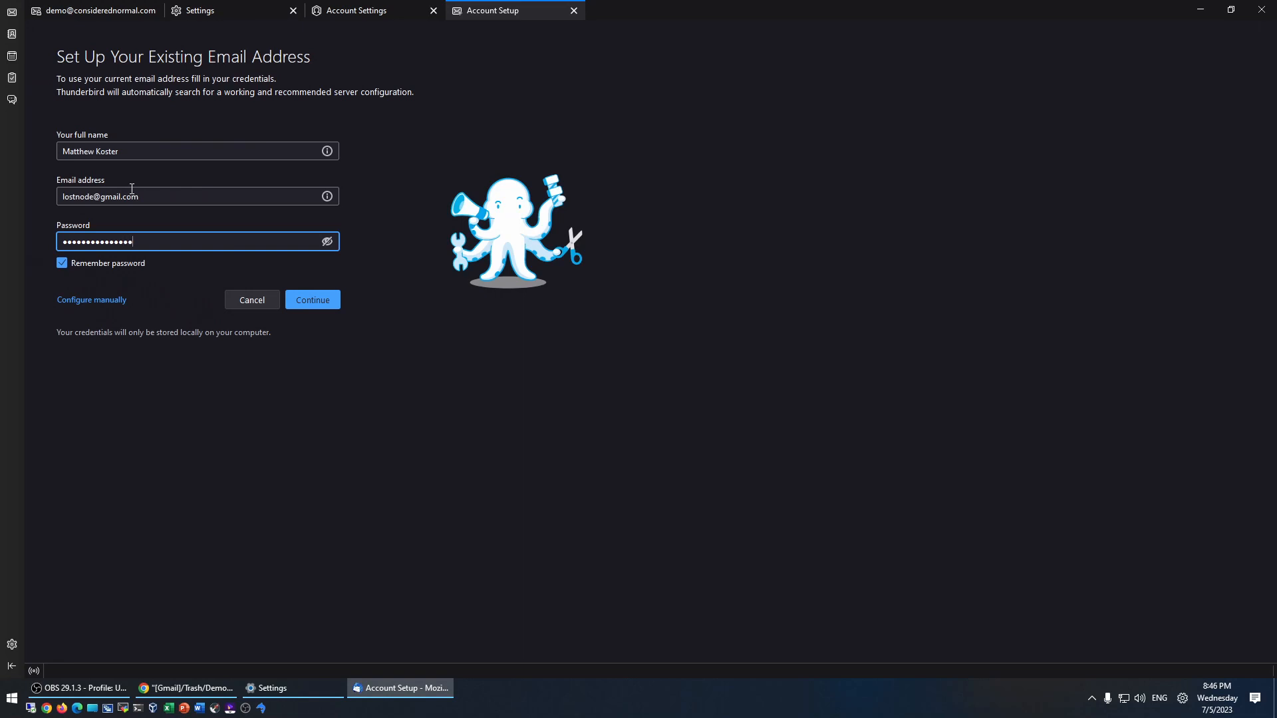
pyautogui.click(305, 302)
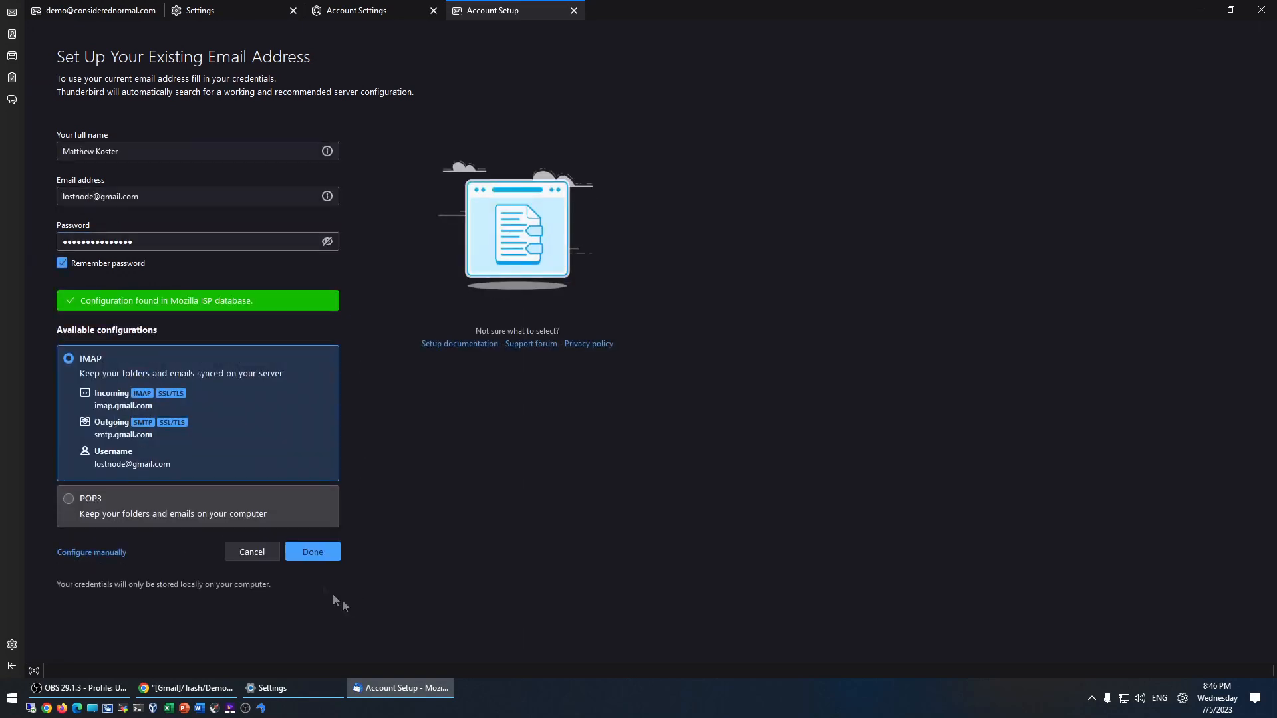
pyautogui.click(308, 556)
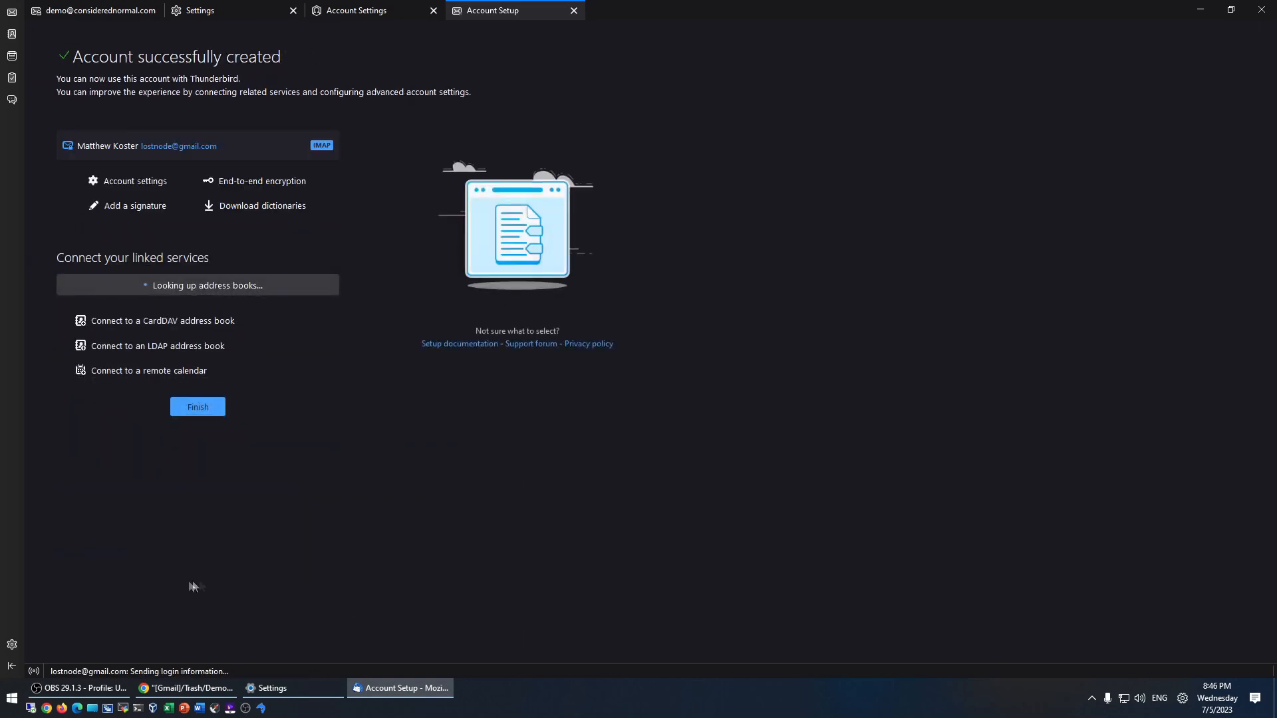
pyautogui.click(200, 487)
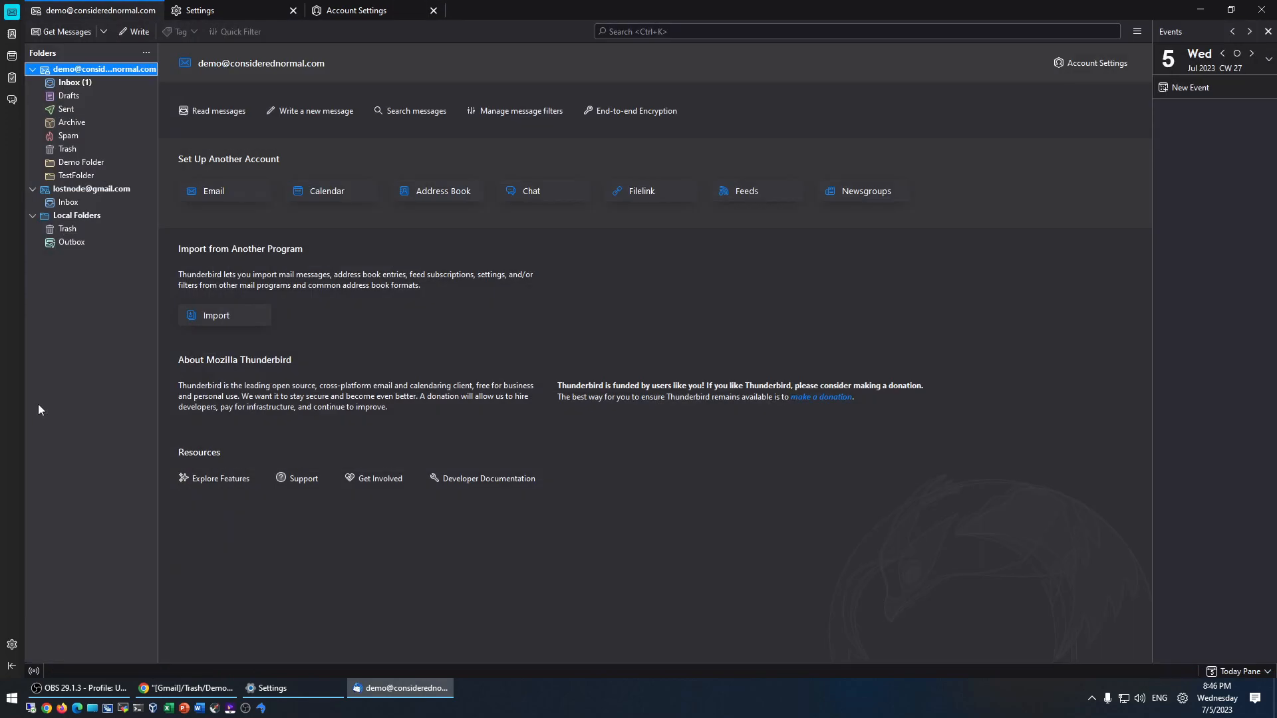
# - Reload the Gmail account's folder list, open Test Label, and drag Demo Folder onto [Gmail]
pyautogui.click(67, 190)
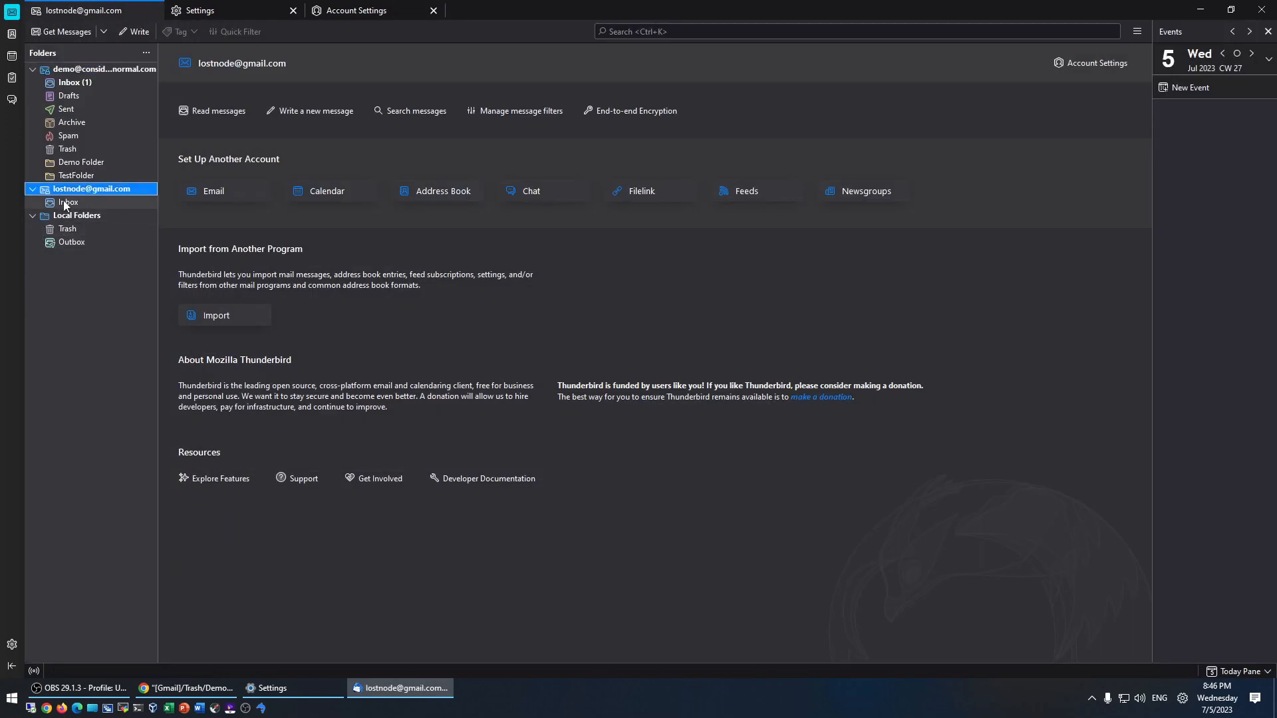
pyautogui.click(62, 201)
pyautogui.click(34, 191)
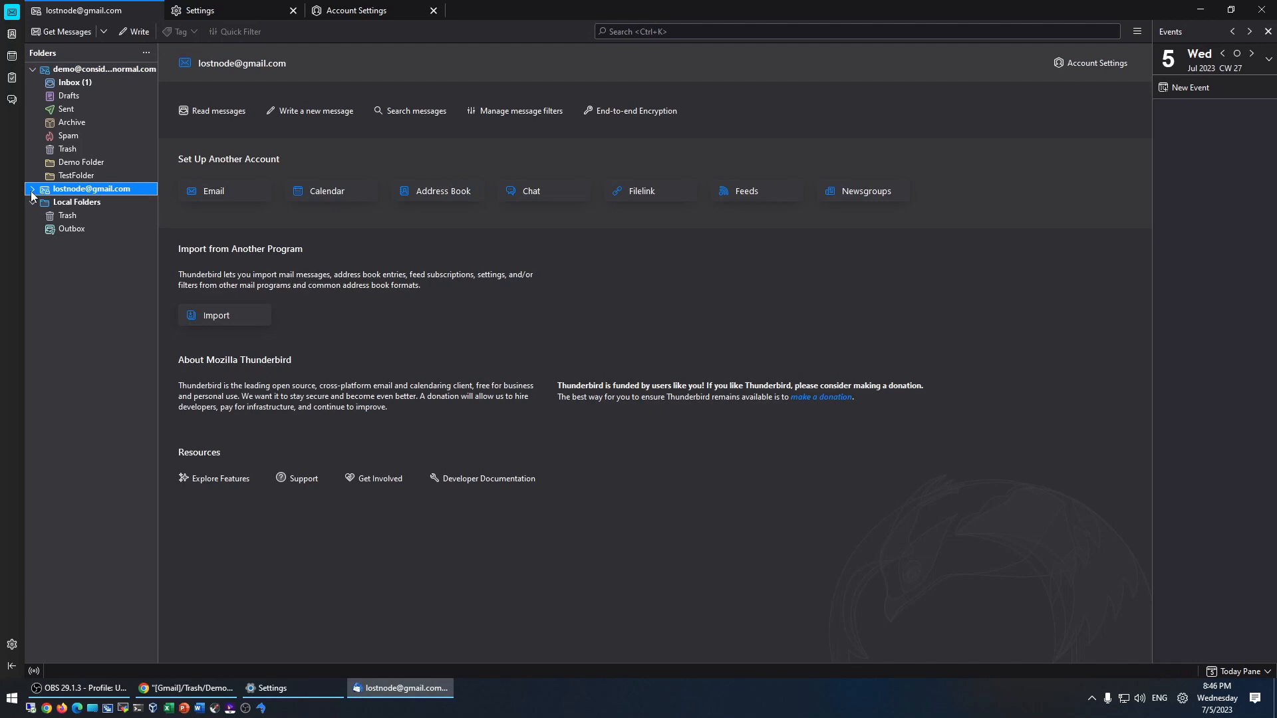
pyautogui.click(66, 203)
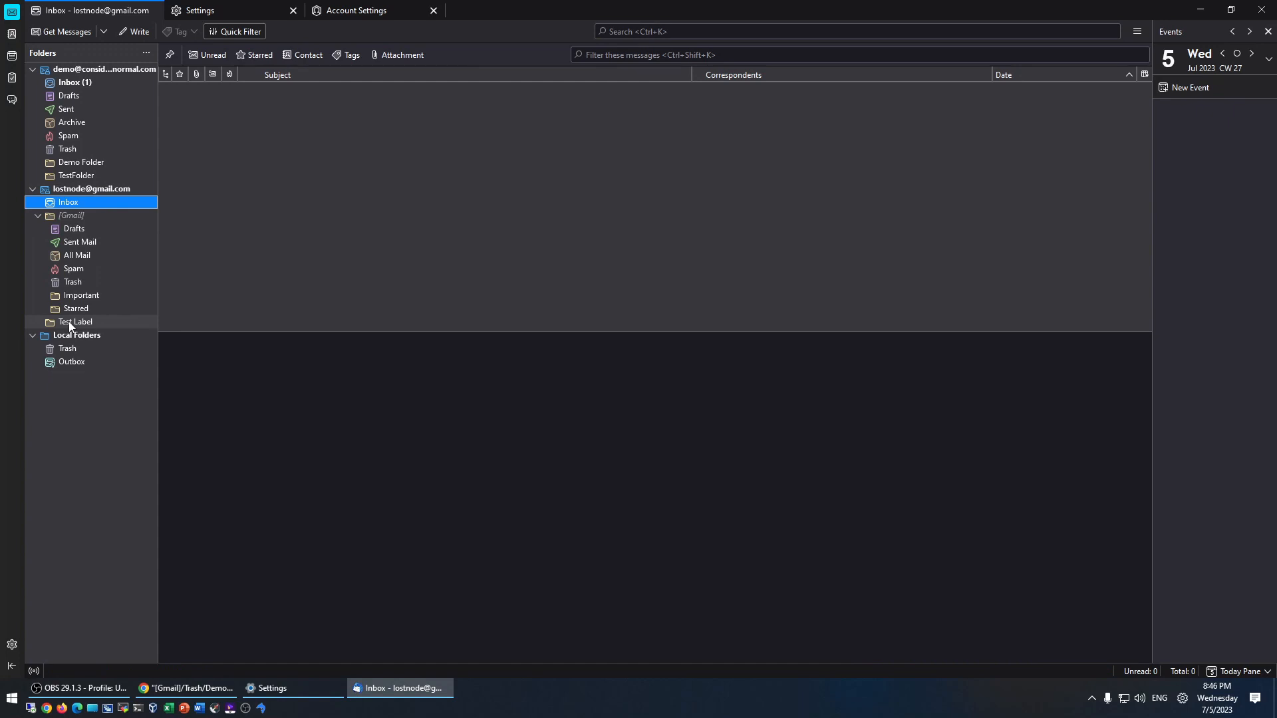
pyautogui.click(70, 323)
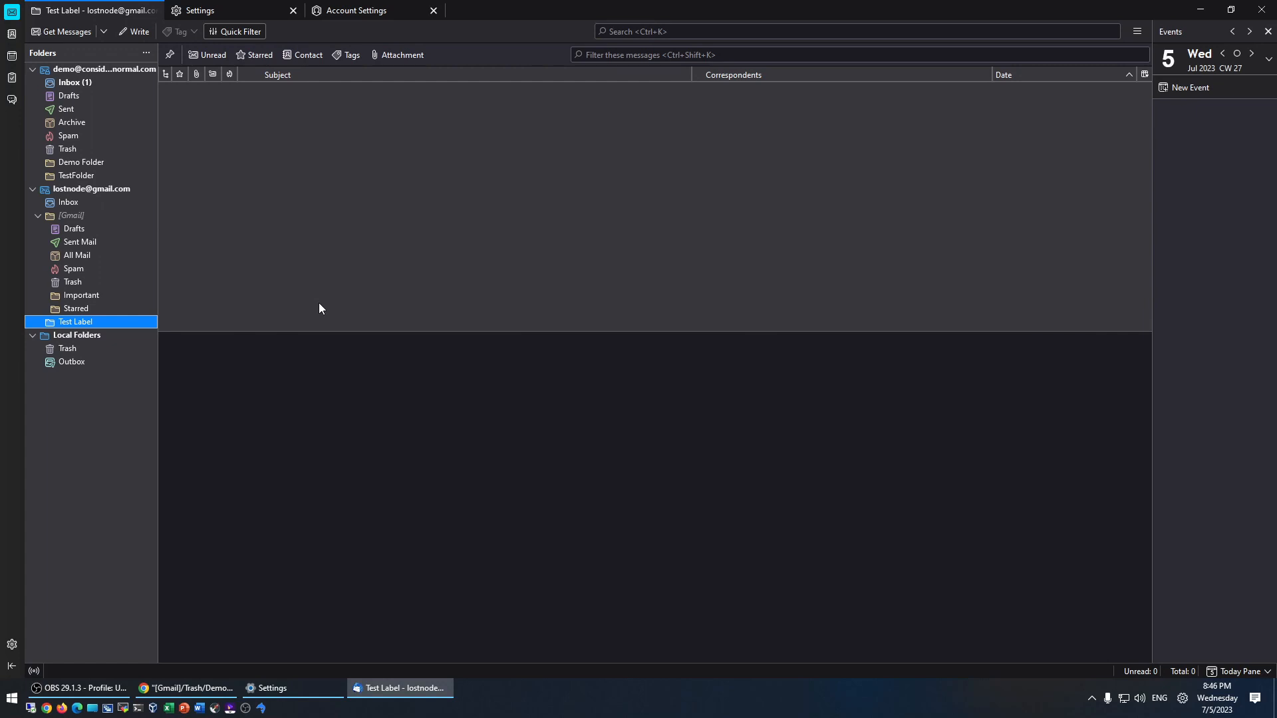
pyautogui.moveTo(74, 161); pyautogui.dragTo(70, 221)
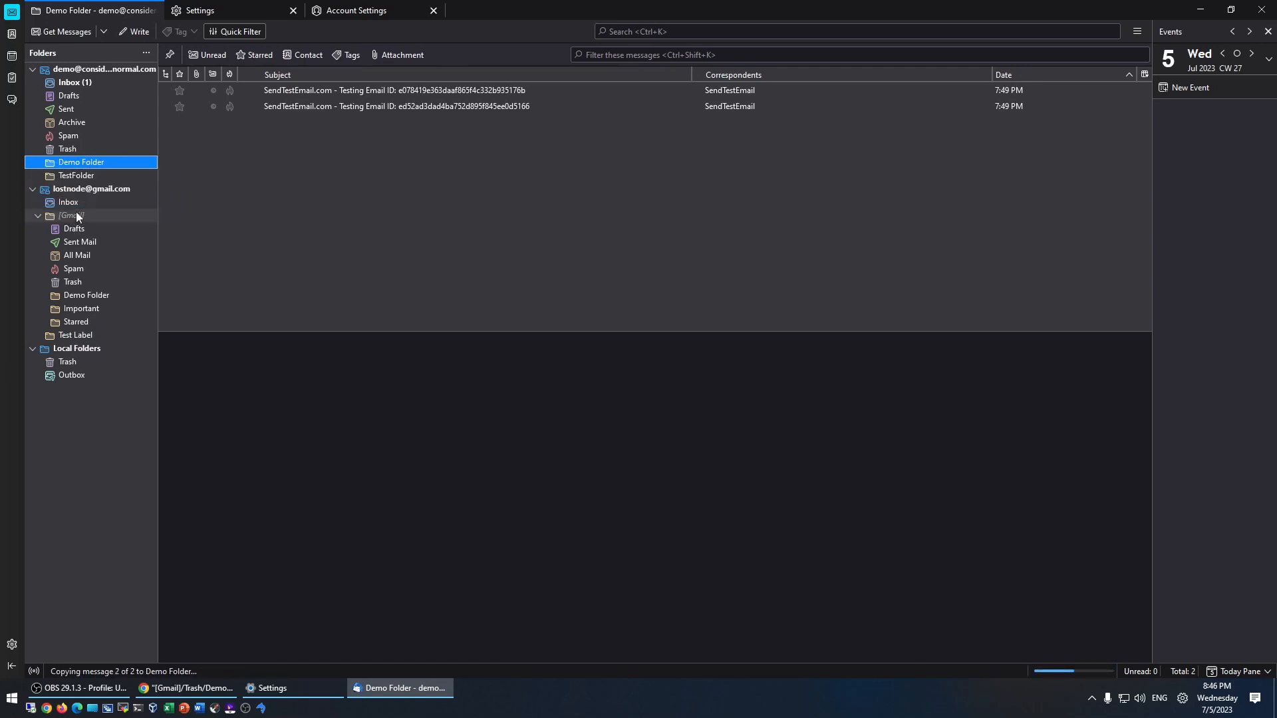
# - Reload Gmail in the browser, then retry dropping Demo Folder onto the Gmail account
pyautogui.click(179, 691)
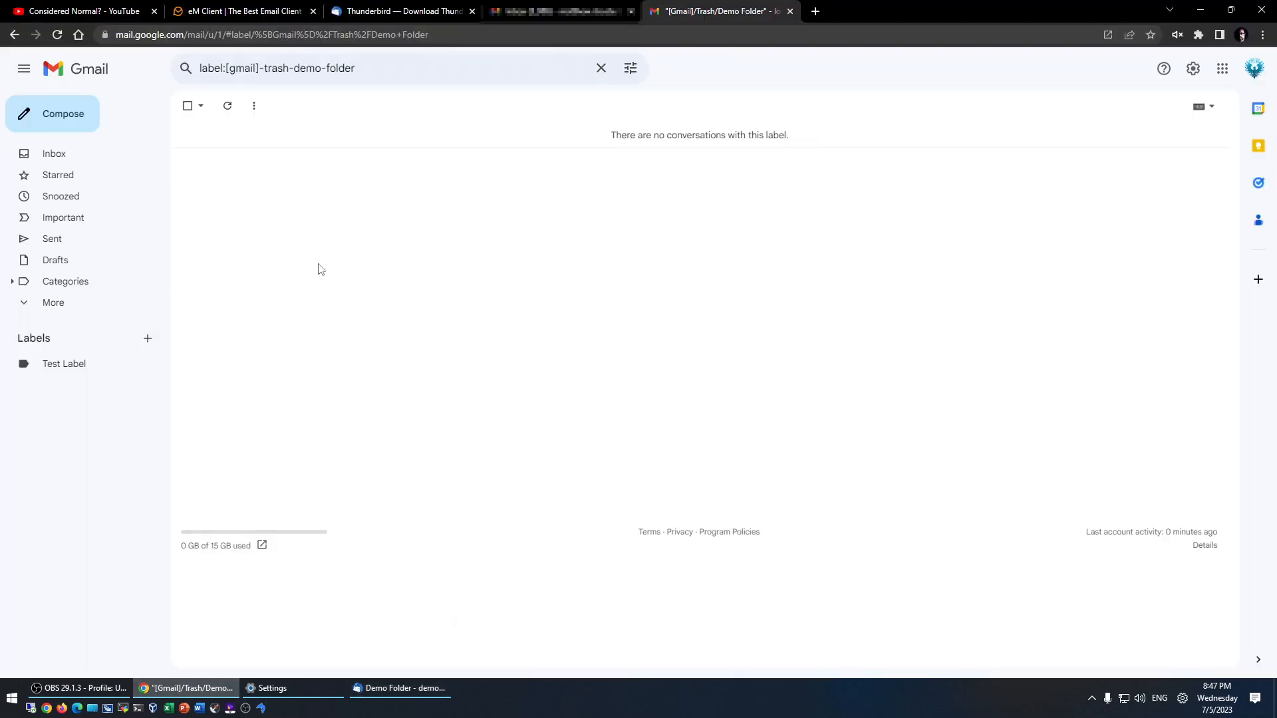
pyautogui.press('F5')
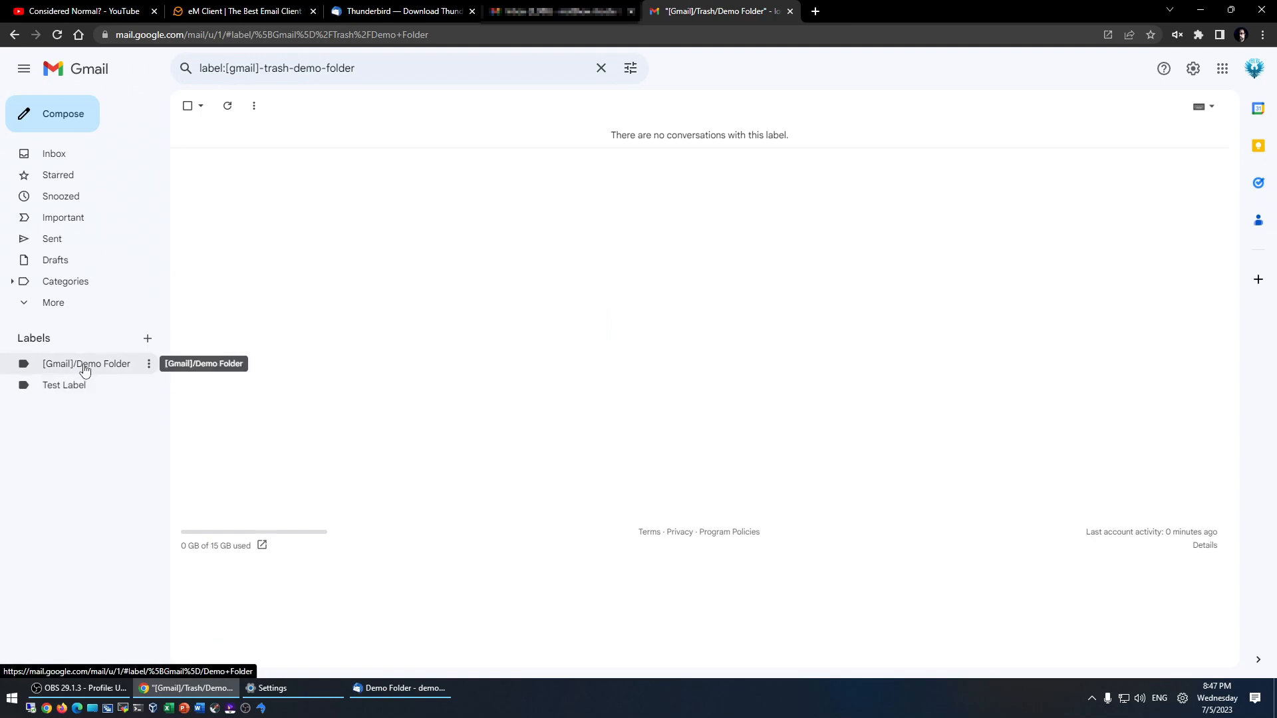
pyautogui.hotkey('alt', 'Tab')
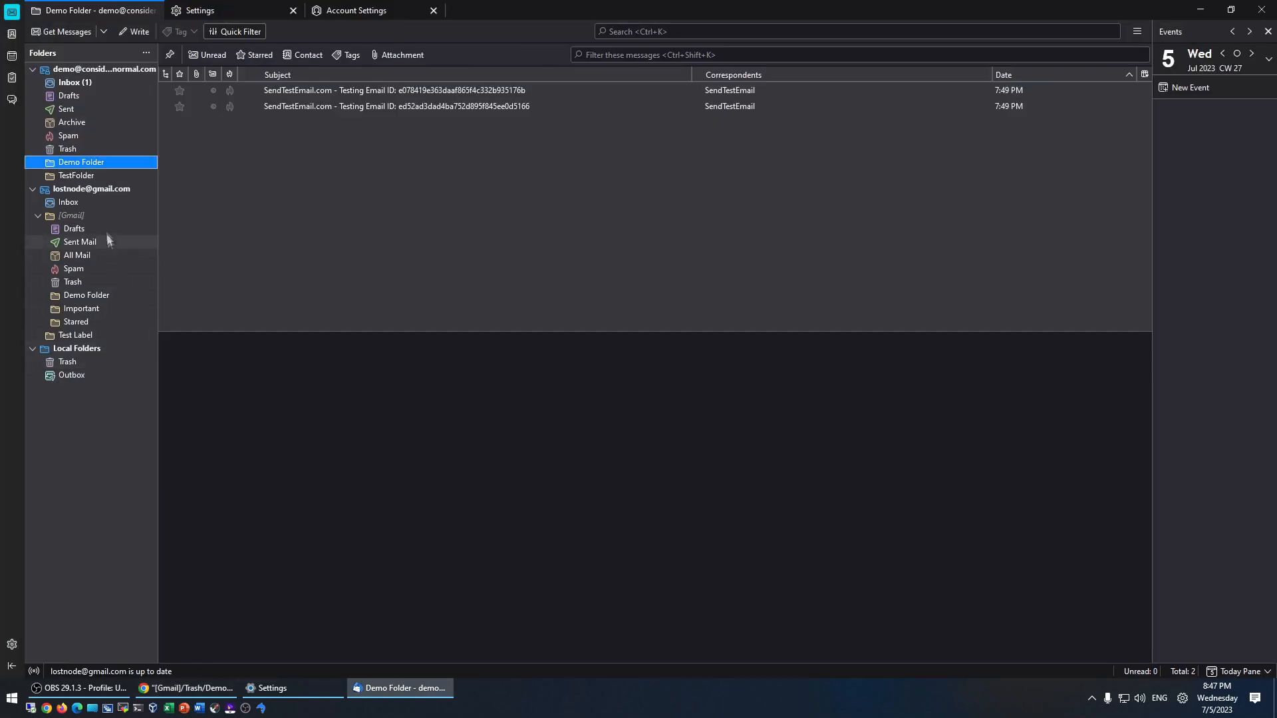
pyautogui.moveTo(71, 164); pyautogui.dragTo(69, 214)
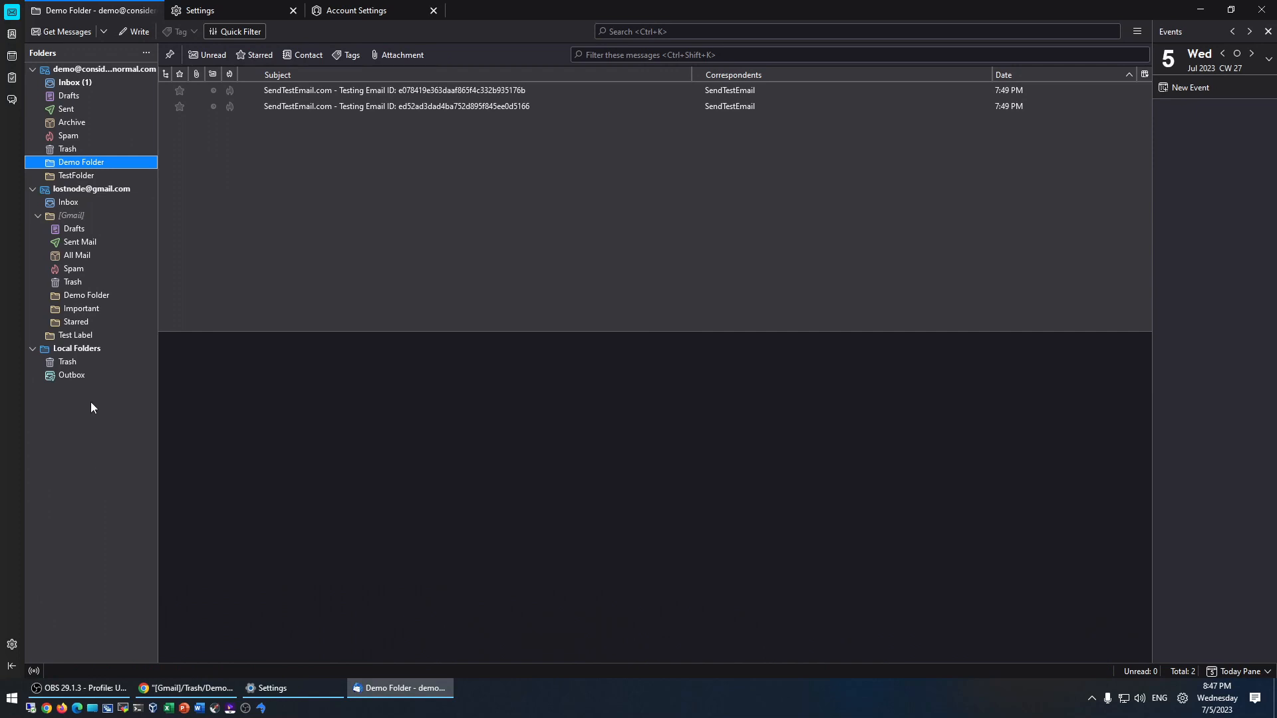
# - Refresh Gmail and check the [Gmail]/Demo Folder and Test Label labels, then return to Thunderbird
pyautogui.hotkey('alt', 'Tab')
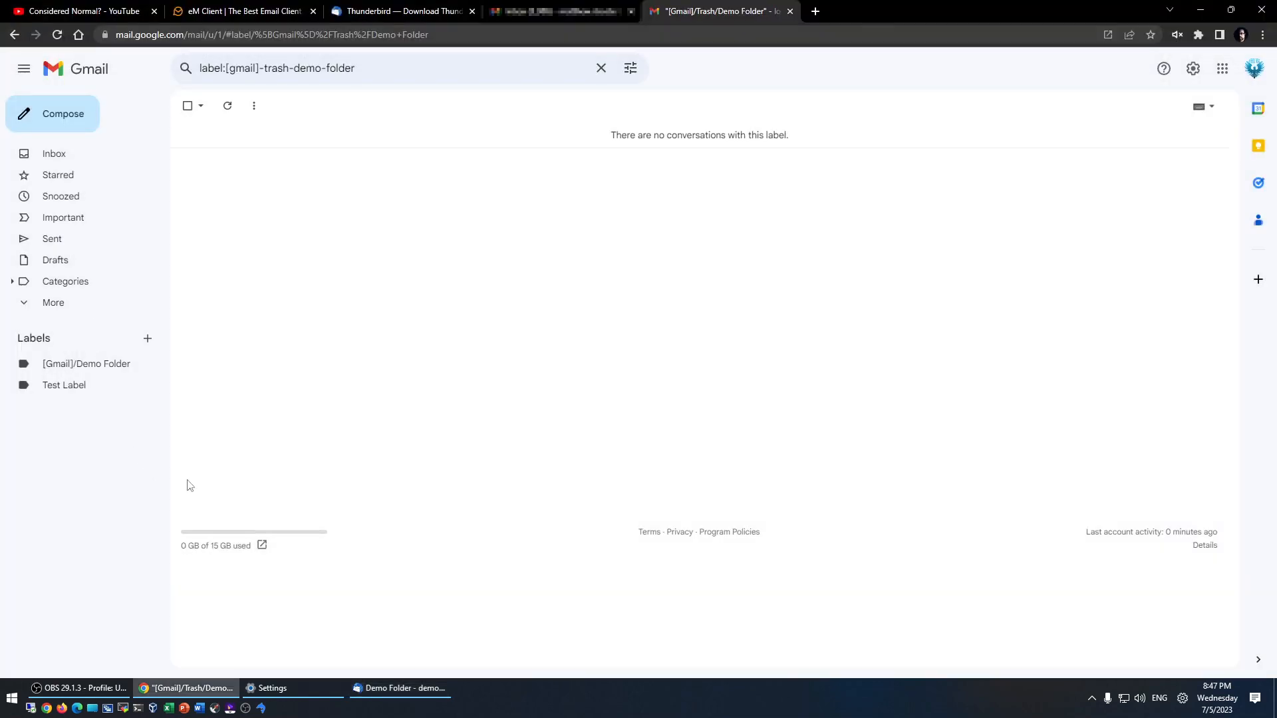
pyautogui.press('F5')
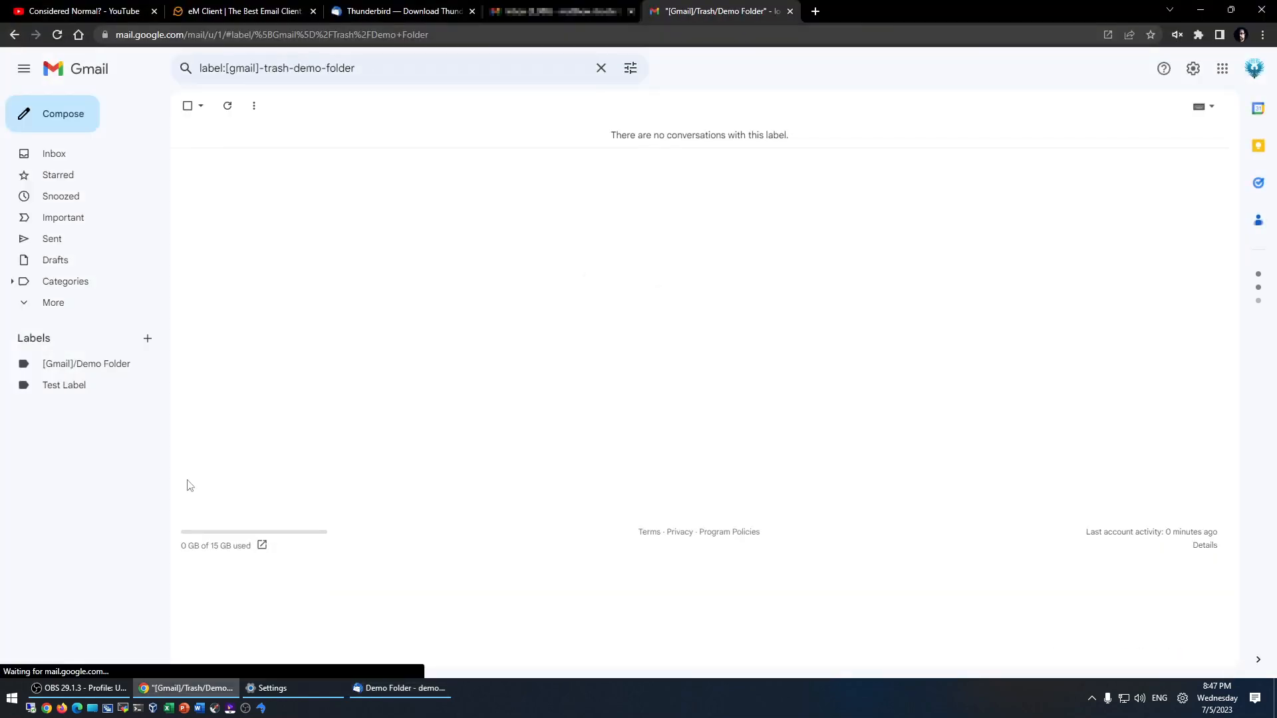
pyautogui.click(96, 366)
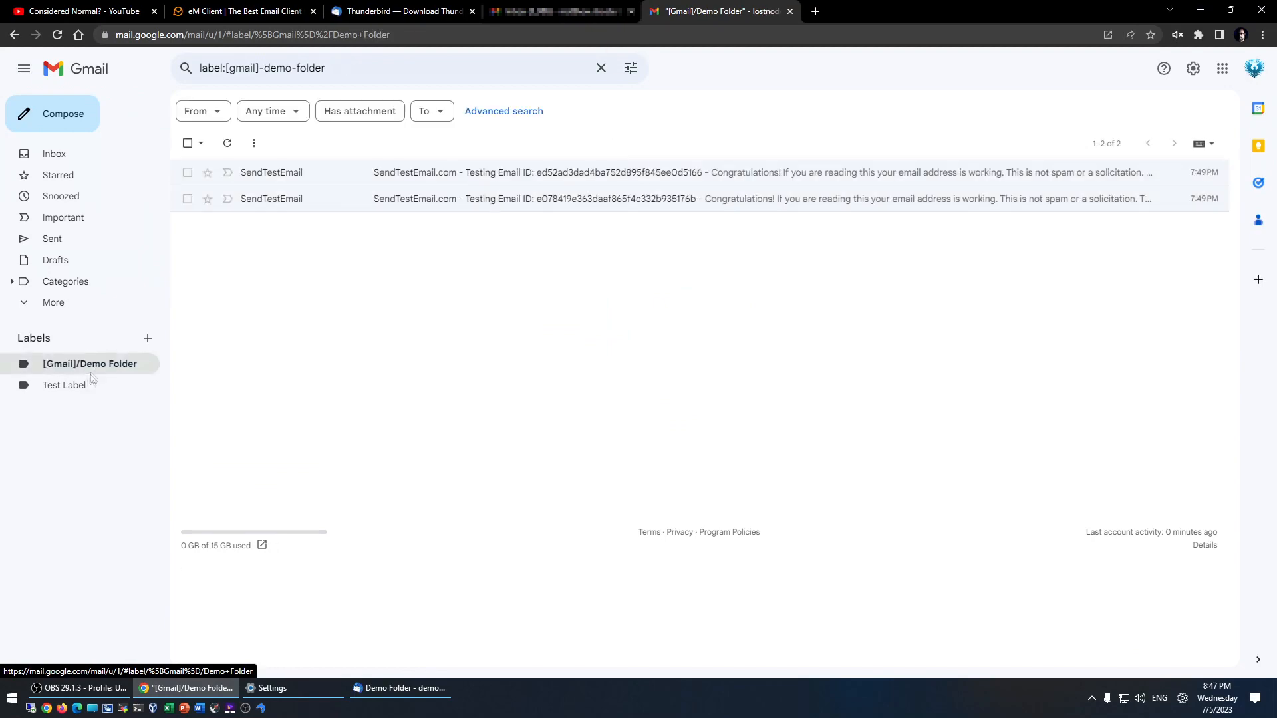
pyautogui.click(75, 394)
pyautogui.click(78, 365)
pyautogui.hotkey('alt', 'Tab')
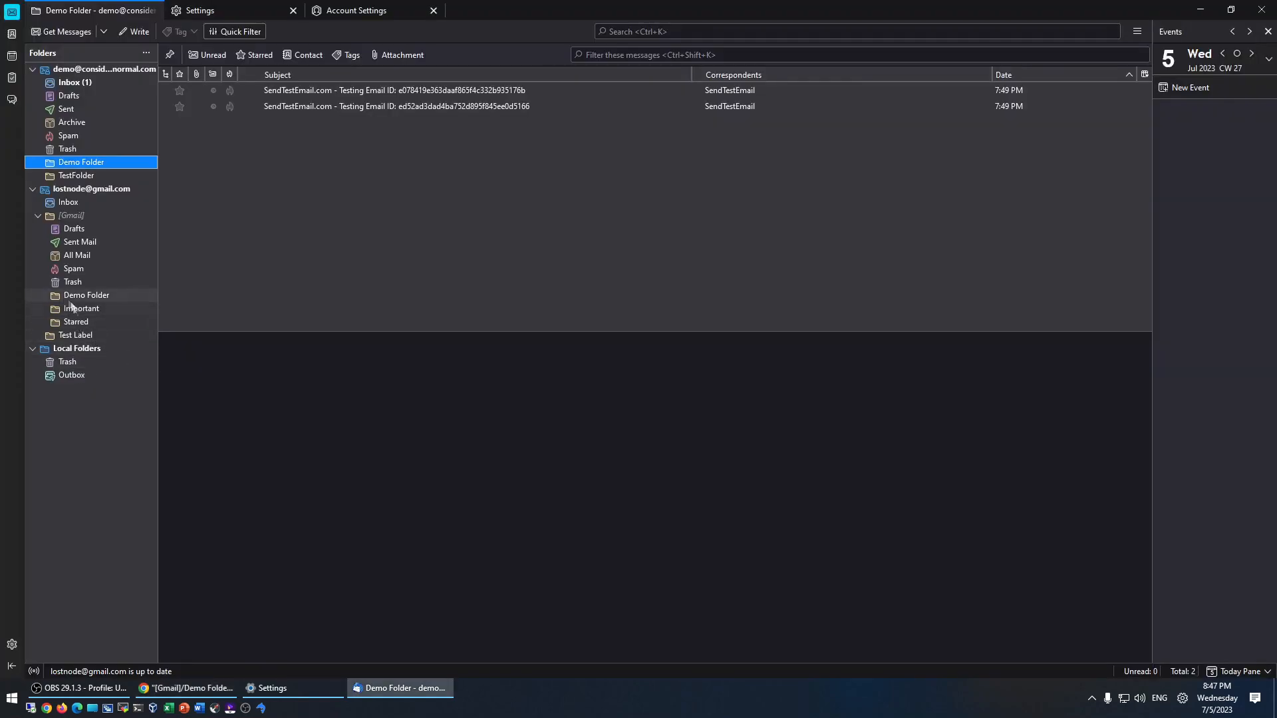
# - Move Demo Folder into Test Label and refresh Gmail to check the label change
pyautogui.moveTo(83, 296); pyautogui.dragTo(78, 336)
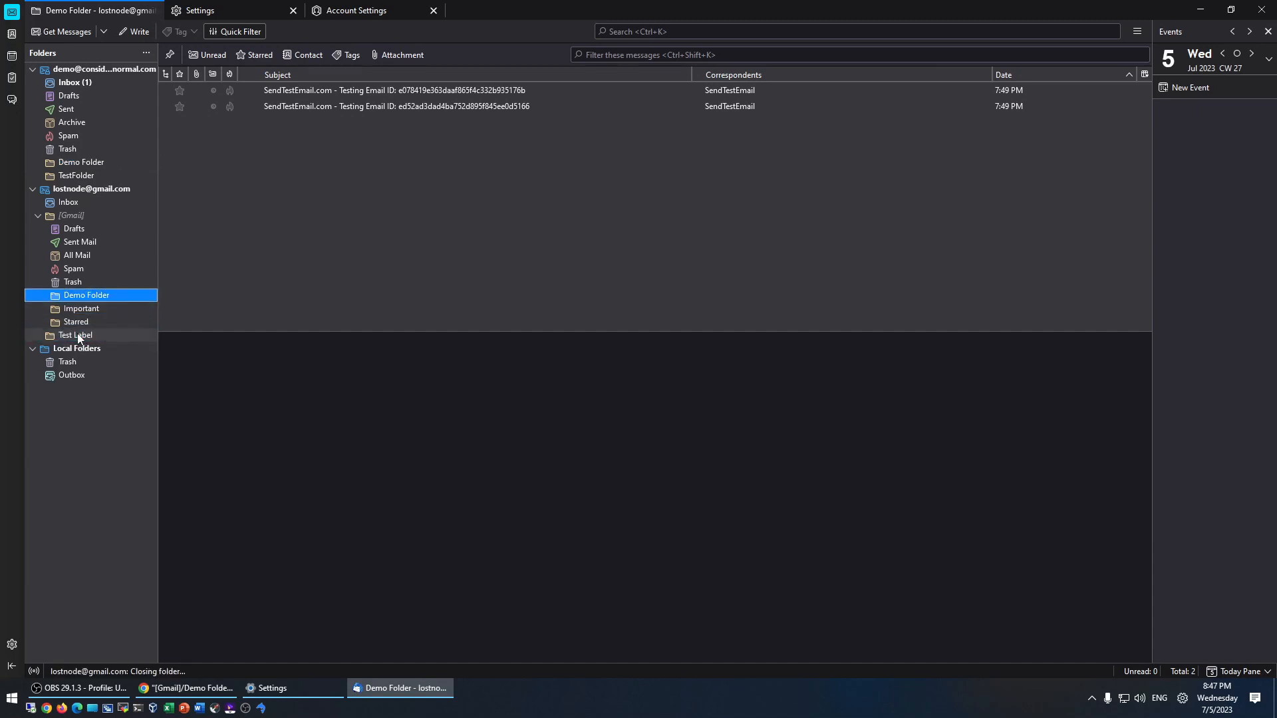
pyautogui.hotkey('alt', 'Tab')
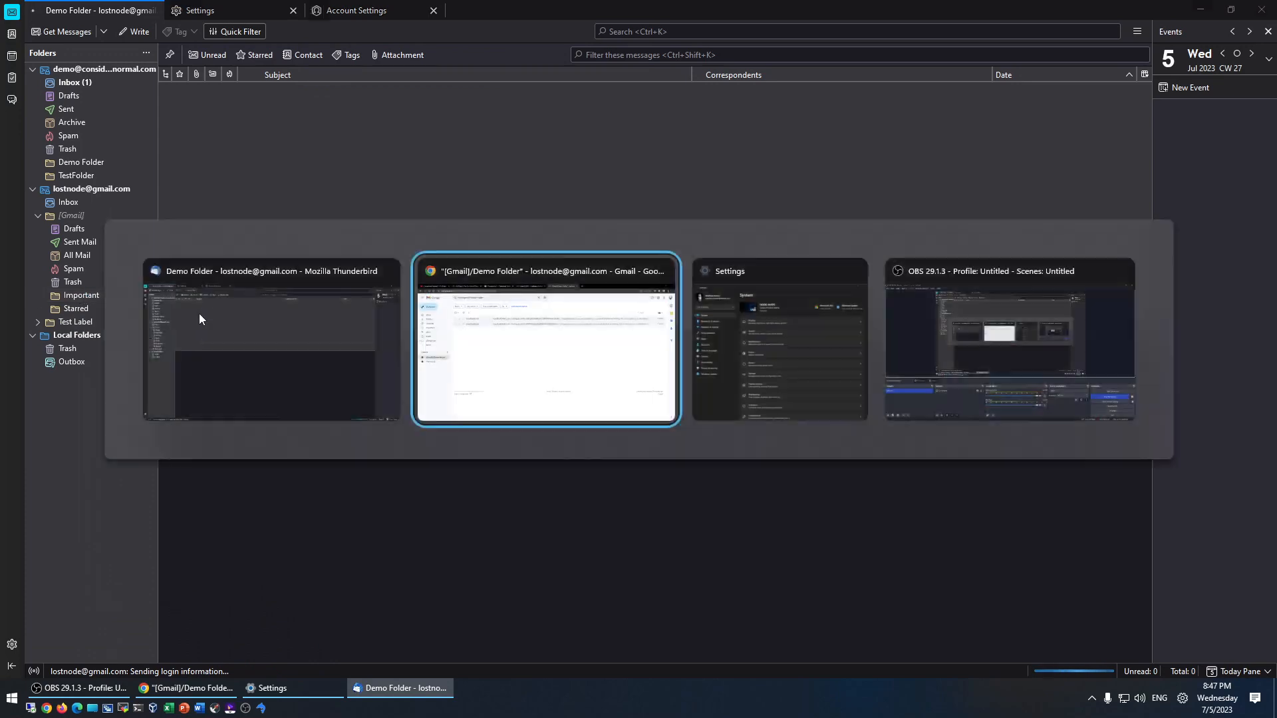
pyautogui.press('F5')
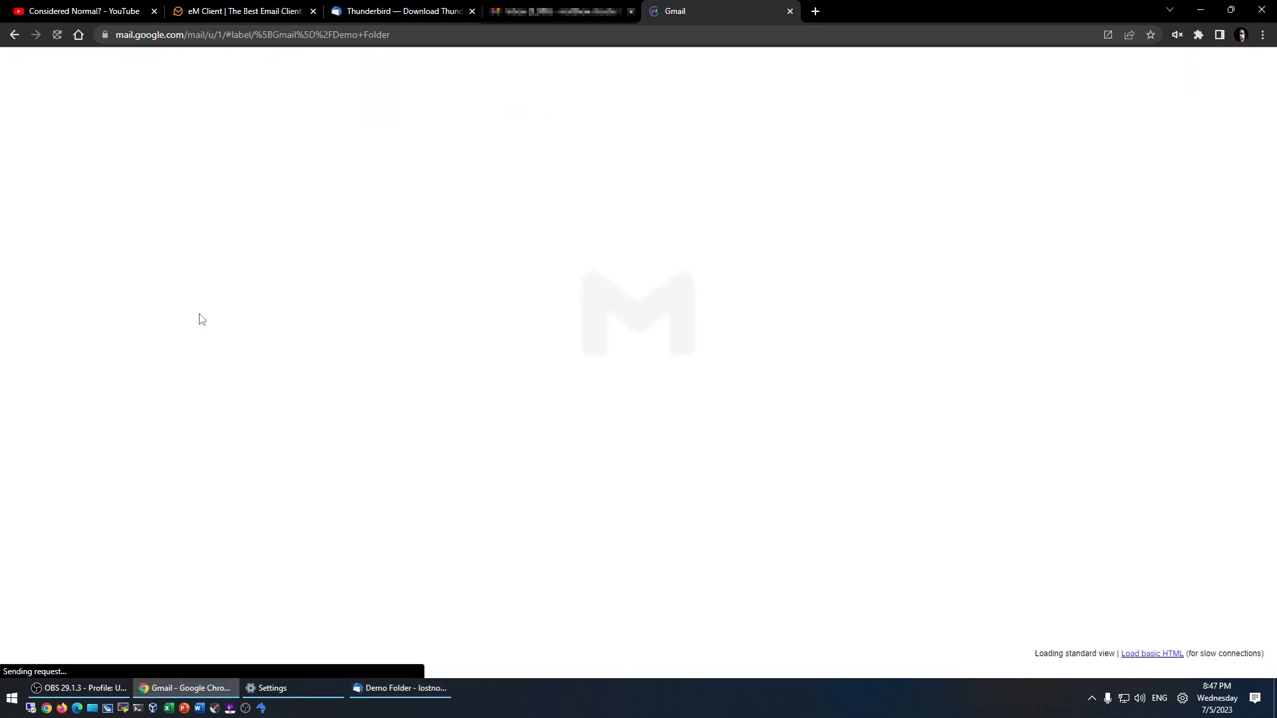
pyautogui.hotkey('alt', 'Tab')
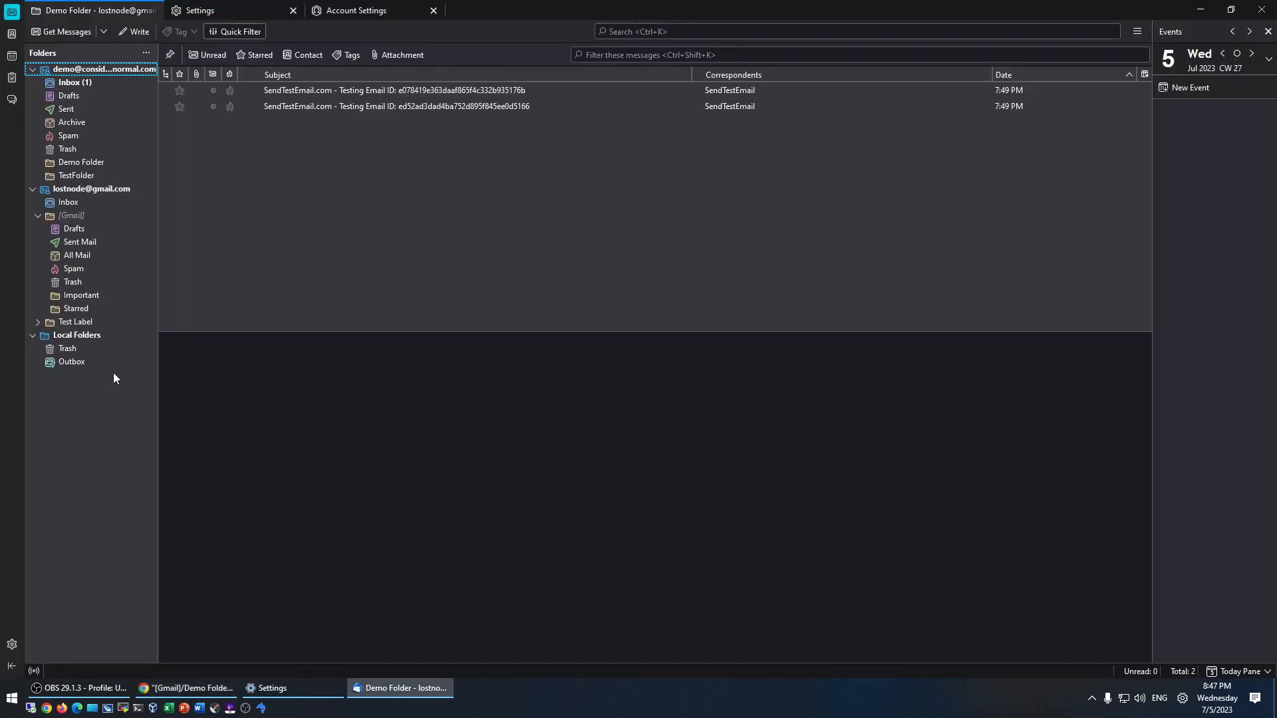
# - Move Demo Folder to the account's top level and verify Demo Folder and Test Label in Gmail
pyautogui.click(38, 322)
pyautogui.moveTo(86, 335); pyautogui.dragTo(86, 190)
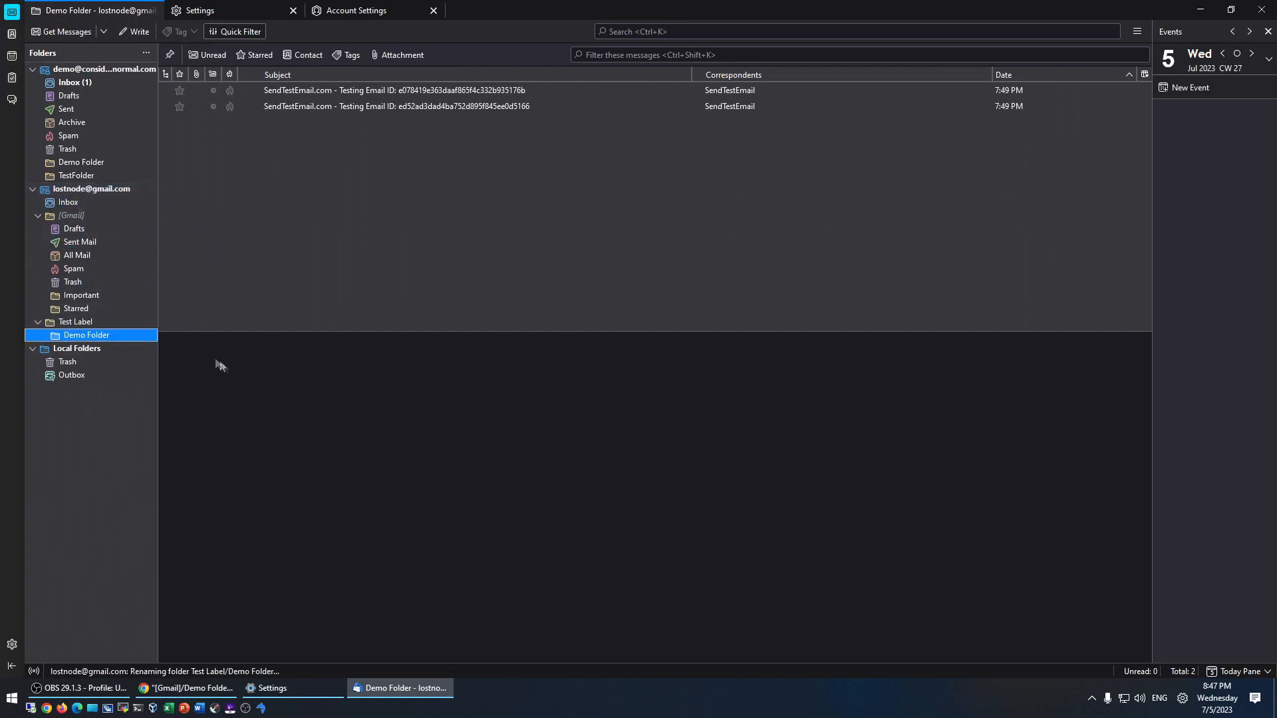
pyautogui.hotkey('alt', 'Tab')
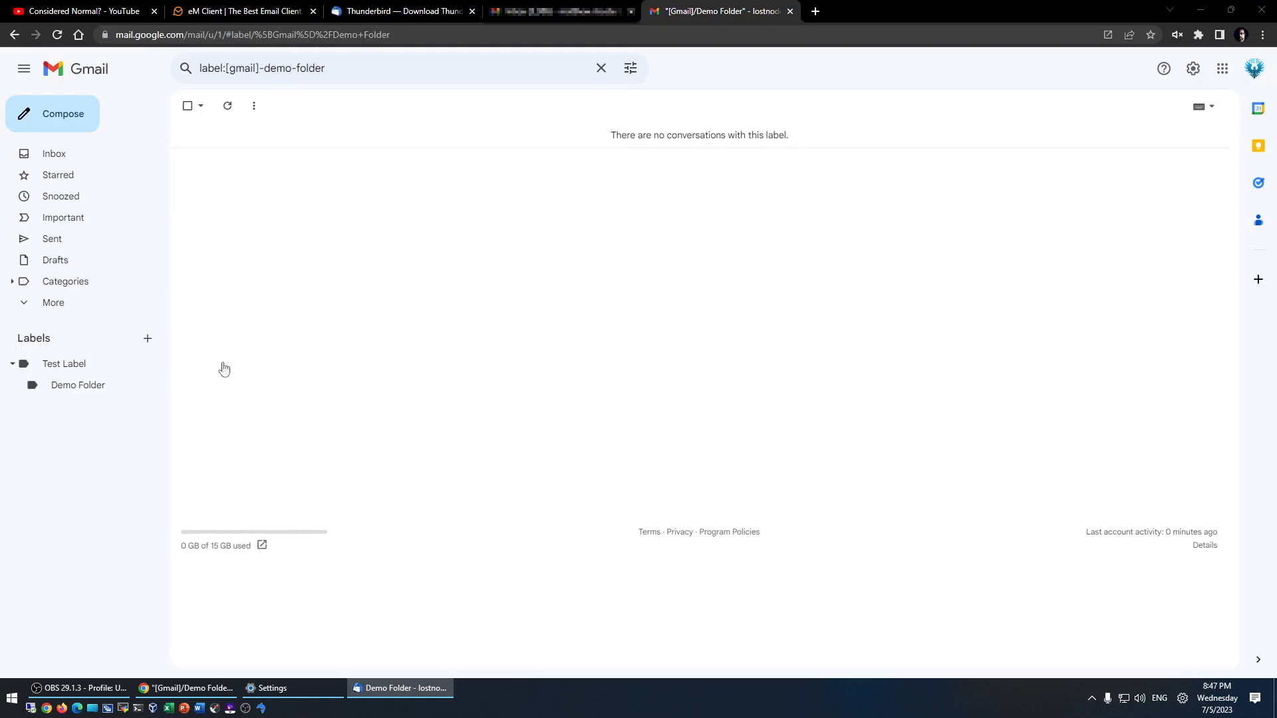
pyautogui.press('F5')
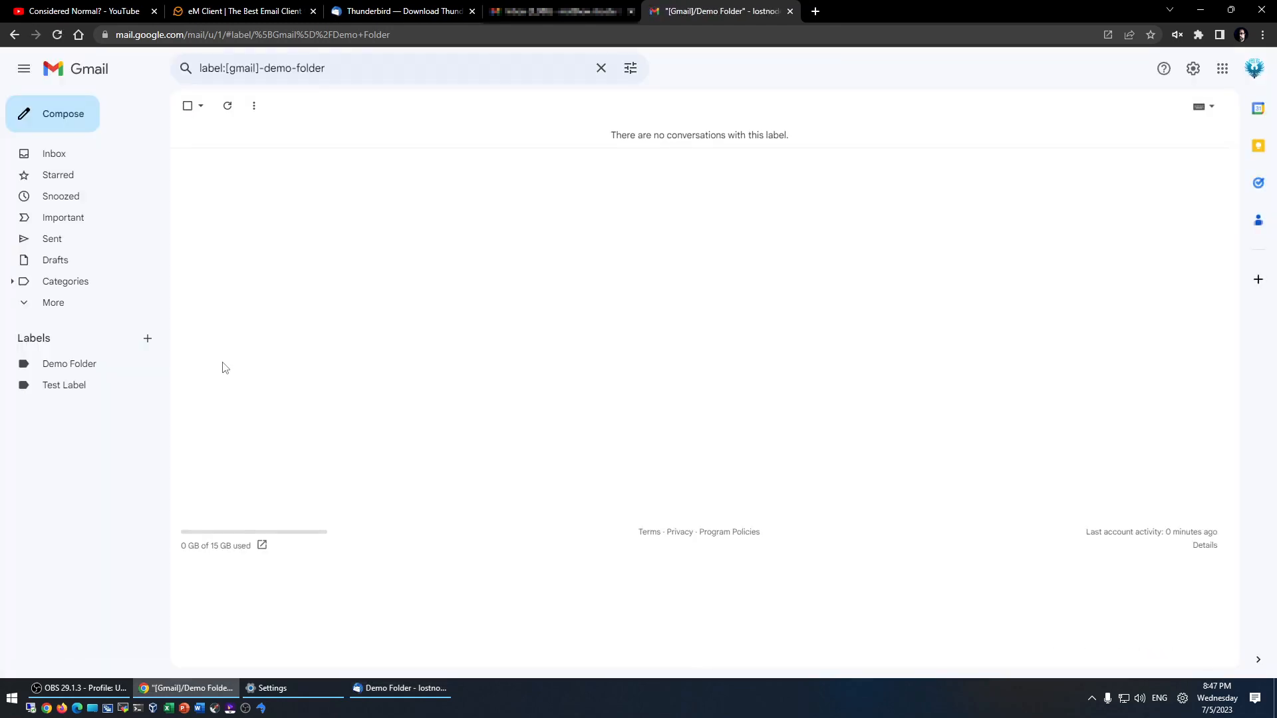
pyautogui.click(46, 157)
pyautogui.click(69, 363)
pyautogui.click(63, 385)
pyautogui.click(54, 157)
pyautogui.hotkey('alt', 'Tab')
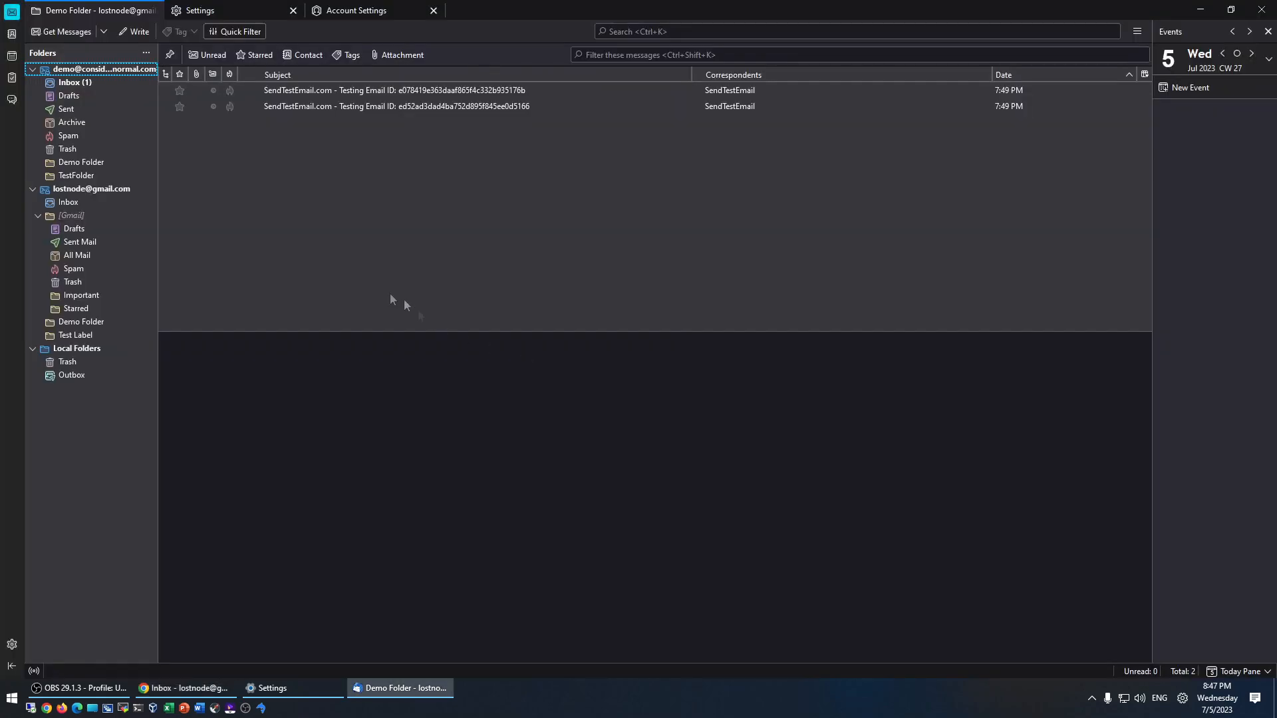
# - Select all 11 messages in the demo account's Inbox and drag them onto the Gmail Inbox
pyautogui.click(70, 84)
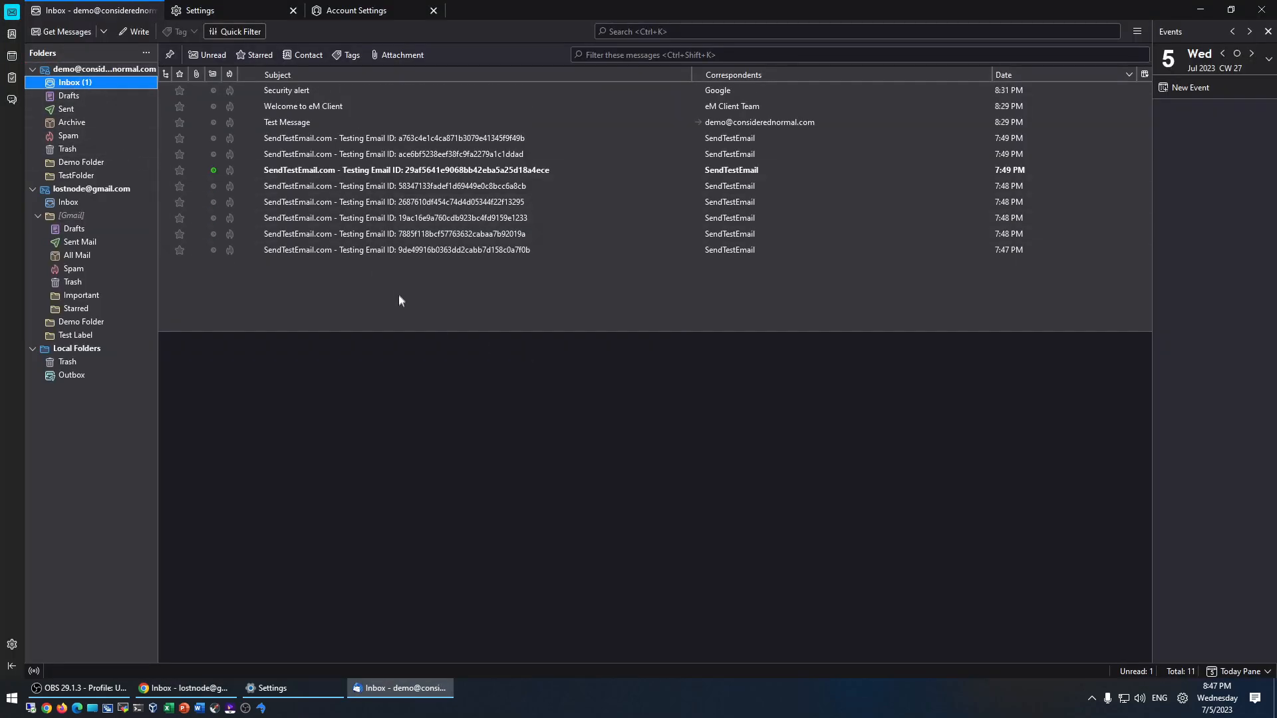
pyautogui.click(357, 170)
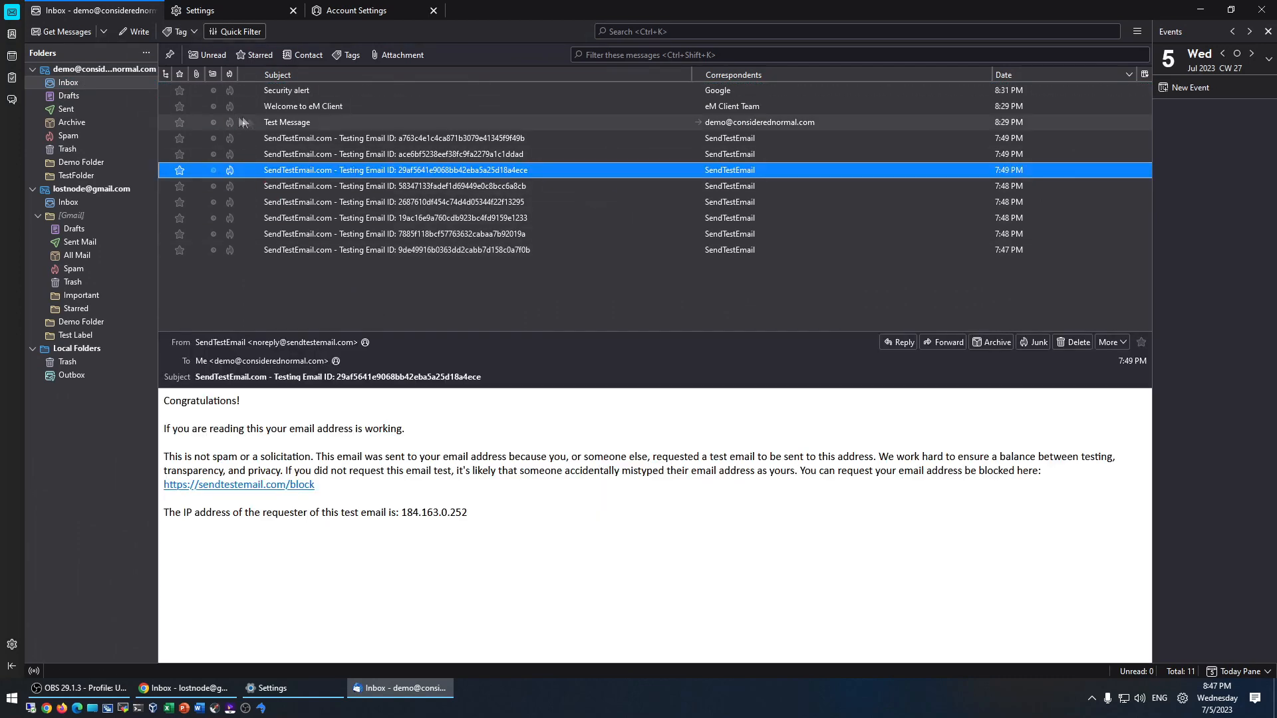
pyautogui.press('ctrl')
pyautogui.press('ctrl')
pyautogui.hotkey('ctrl', 'a')
pyautogui.moveTo(319, 206); pyautogui.dragTo(62, 202)
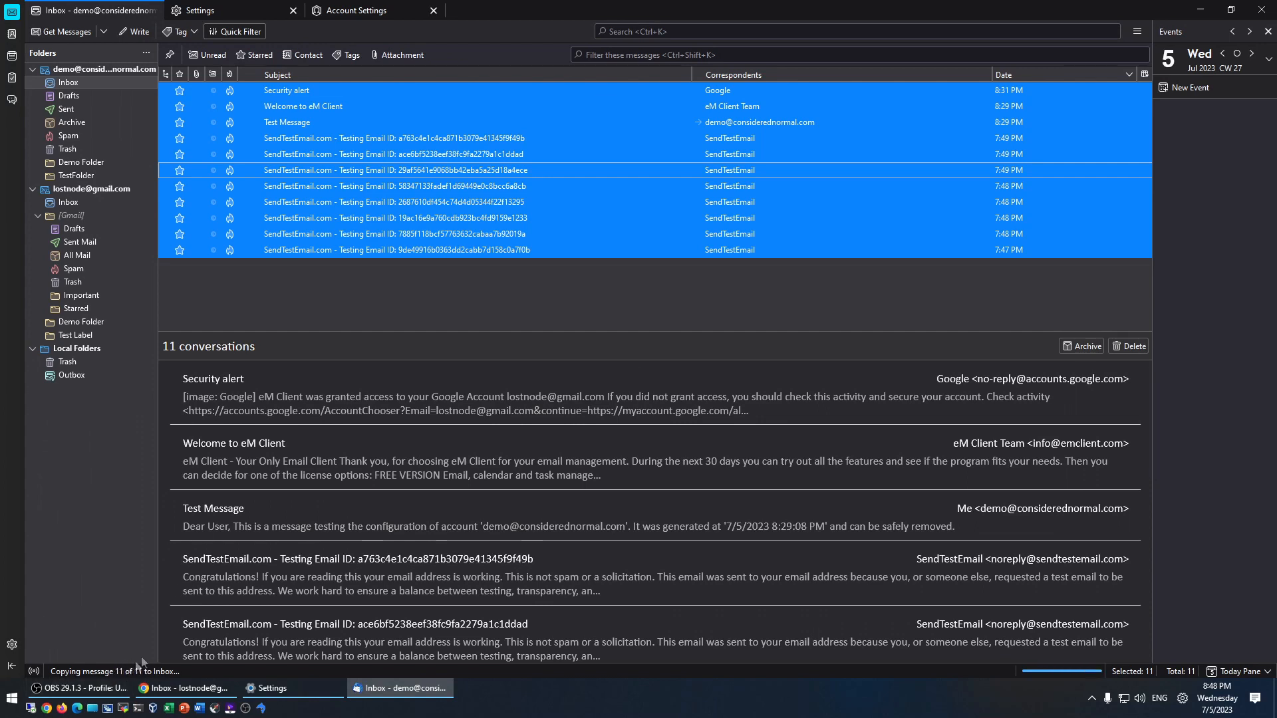
pyautogui.hotkey('alt', 'Tab')
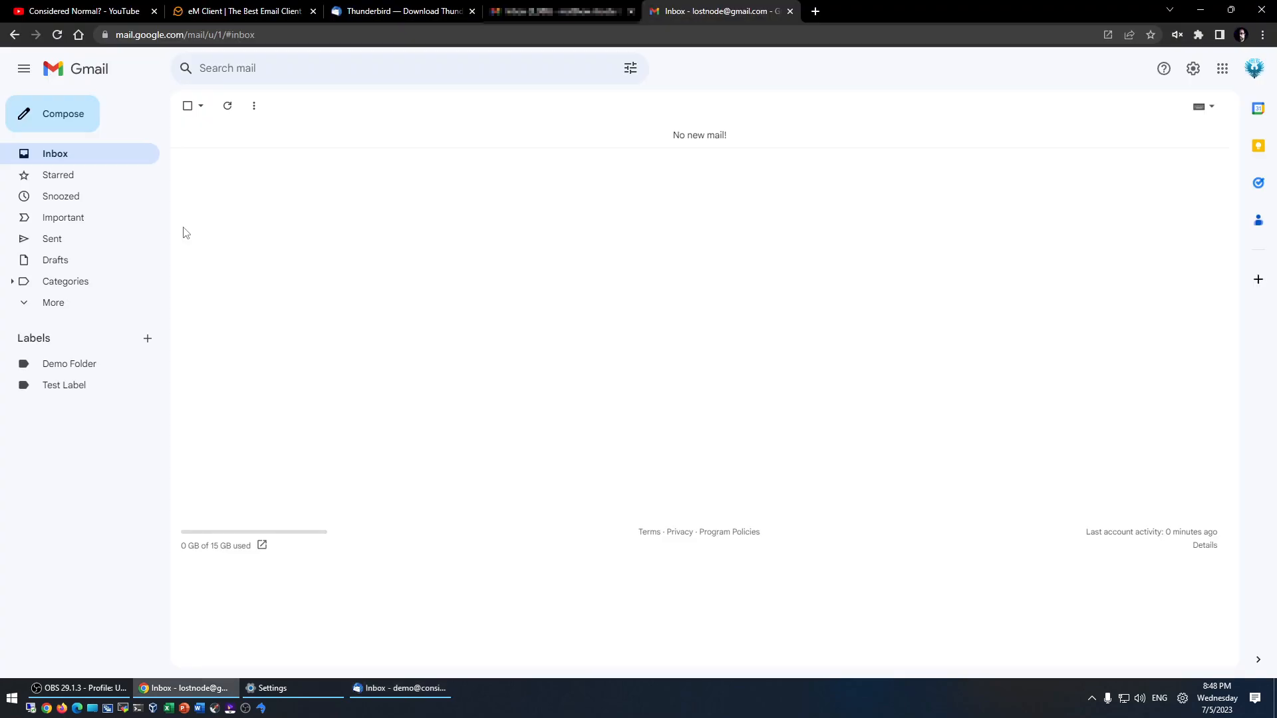
# - Refresh Gmail with F5 so the 11 copied messages appear, then return to Thunderbird
pyautogui.press('F5')
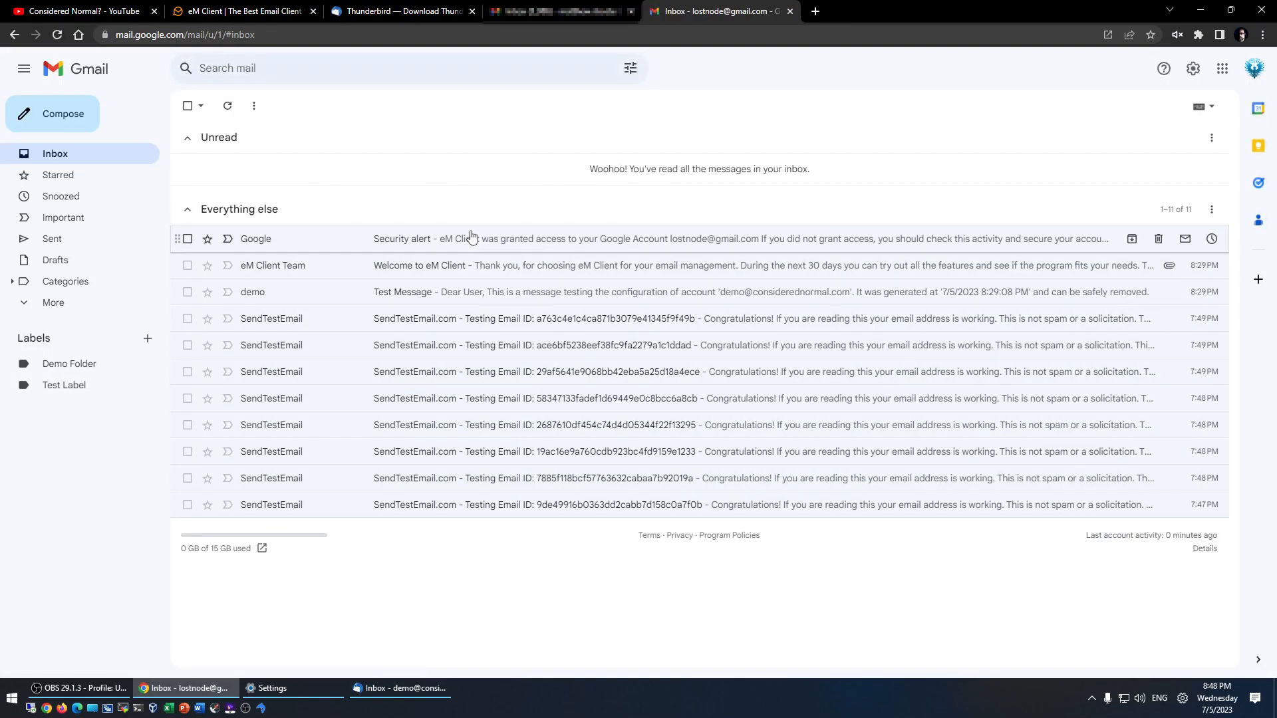
pyautogui.hotkey('alt', 'Tab')
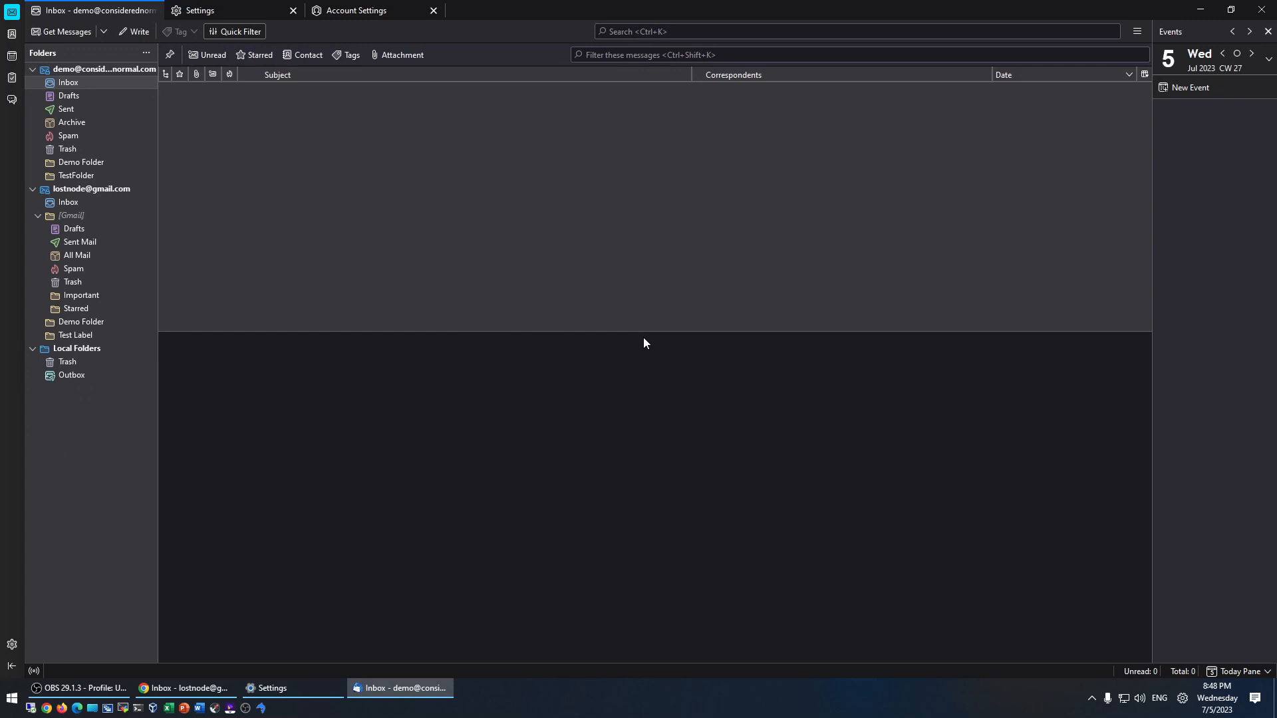
# - Launch eM Client by searching 'em' from the Start menu
pyautogui.click(20, 697)
pyautogui.write('em')
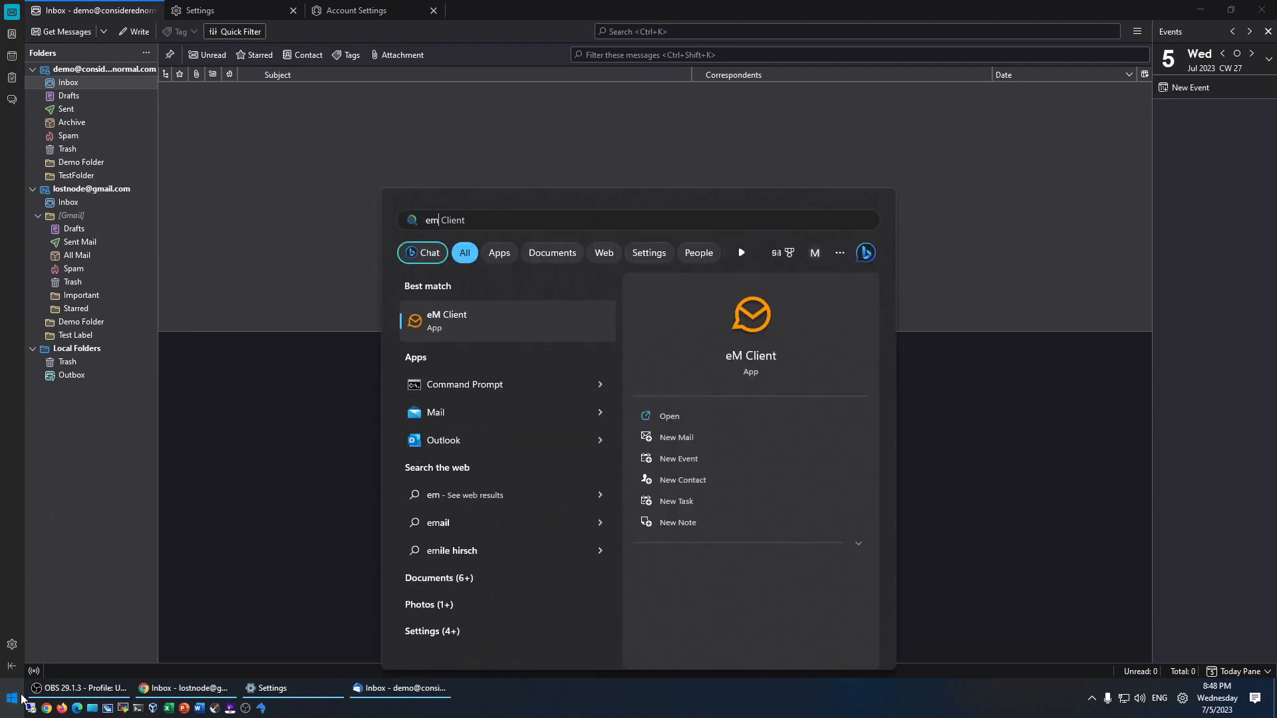
pyautogui.press('Return')
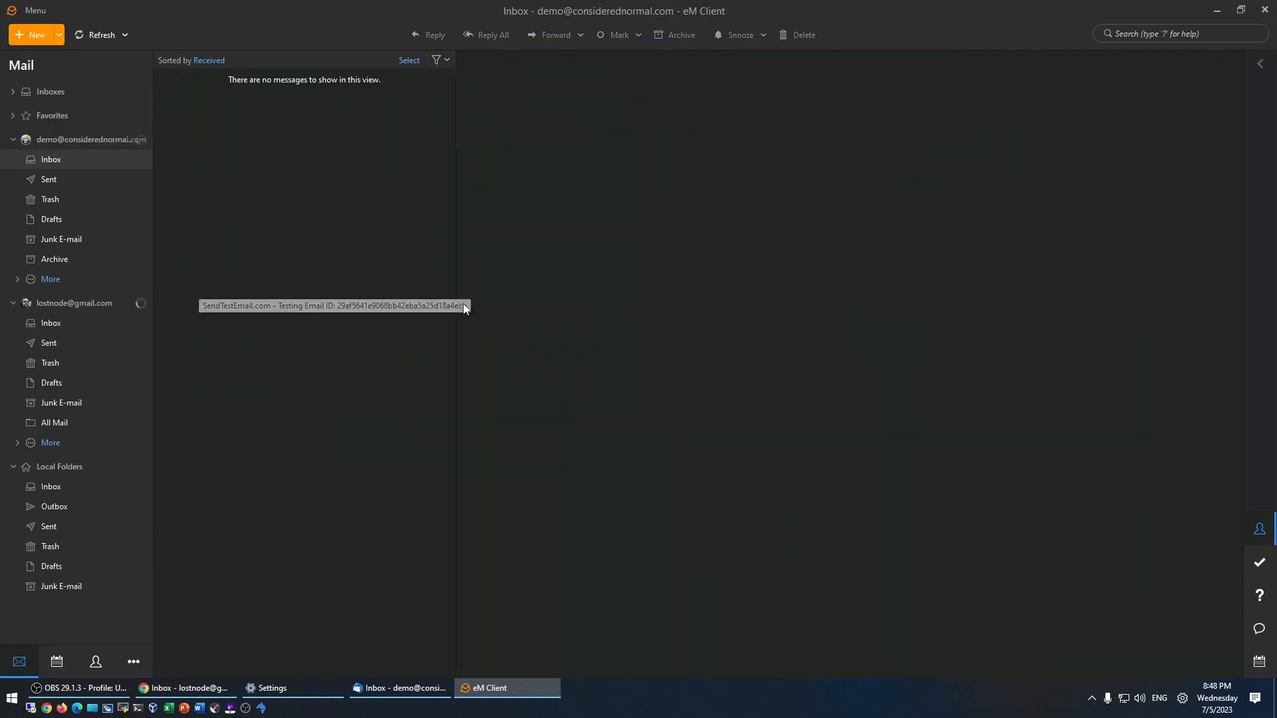
# - Expand both accounts' extra folders and view a message in the demo account's Demo Folder
pyautogui.click(52, 160)
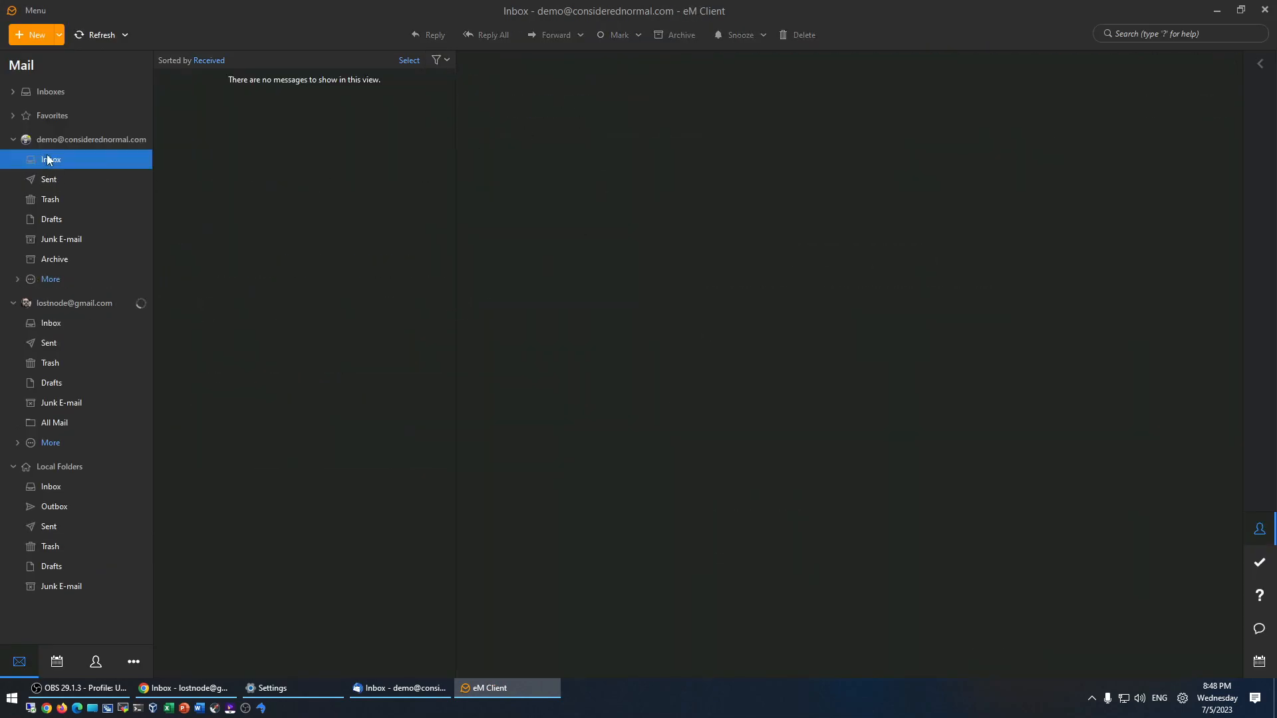
pyautogui.click(54, 325)
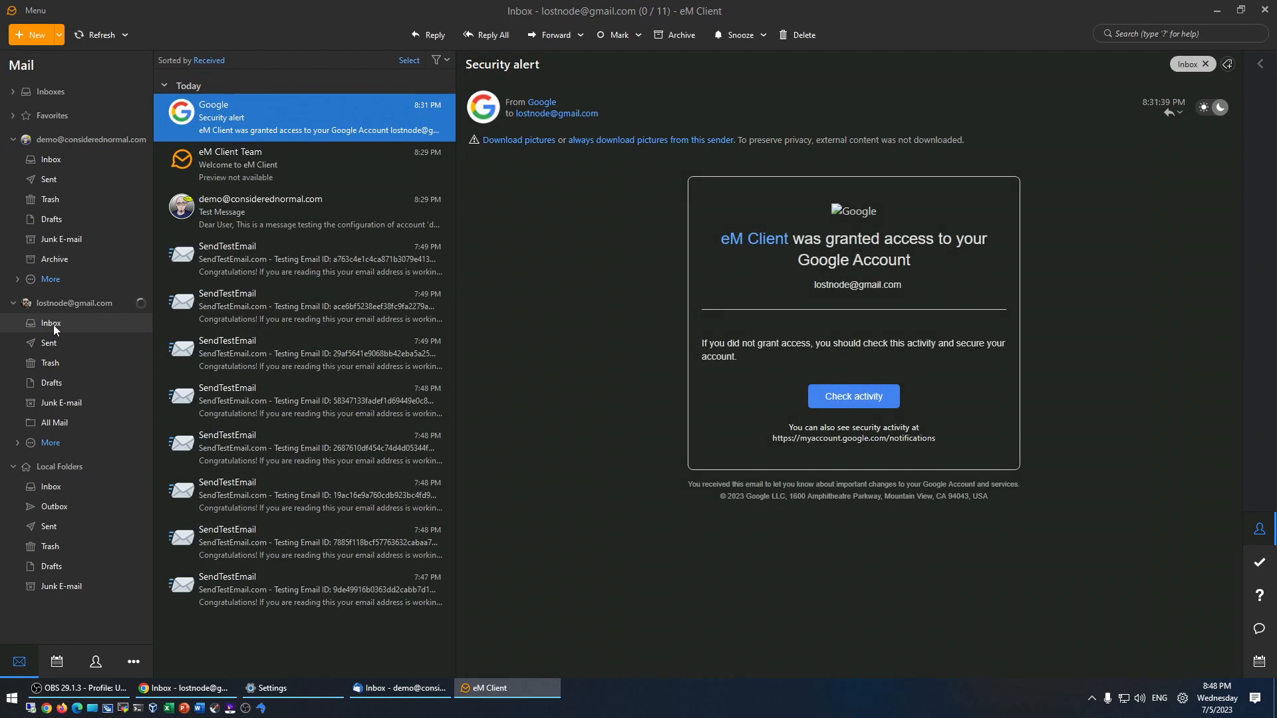
pyautogui.click(17, 443)
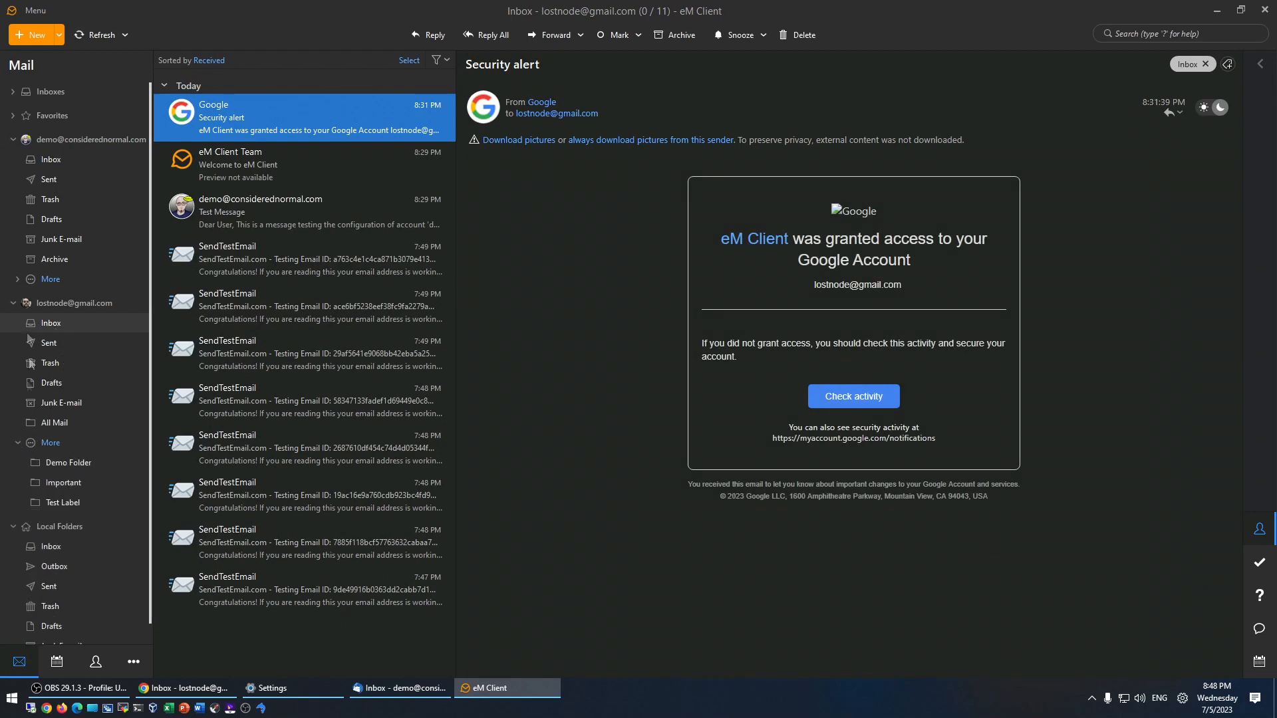
pyautogui.click(18, 279)
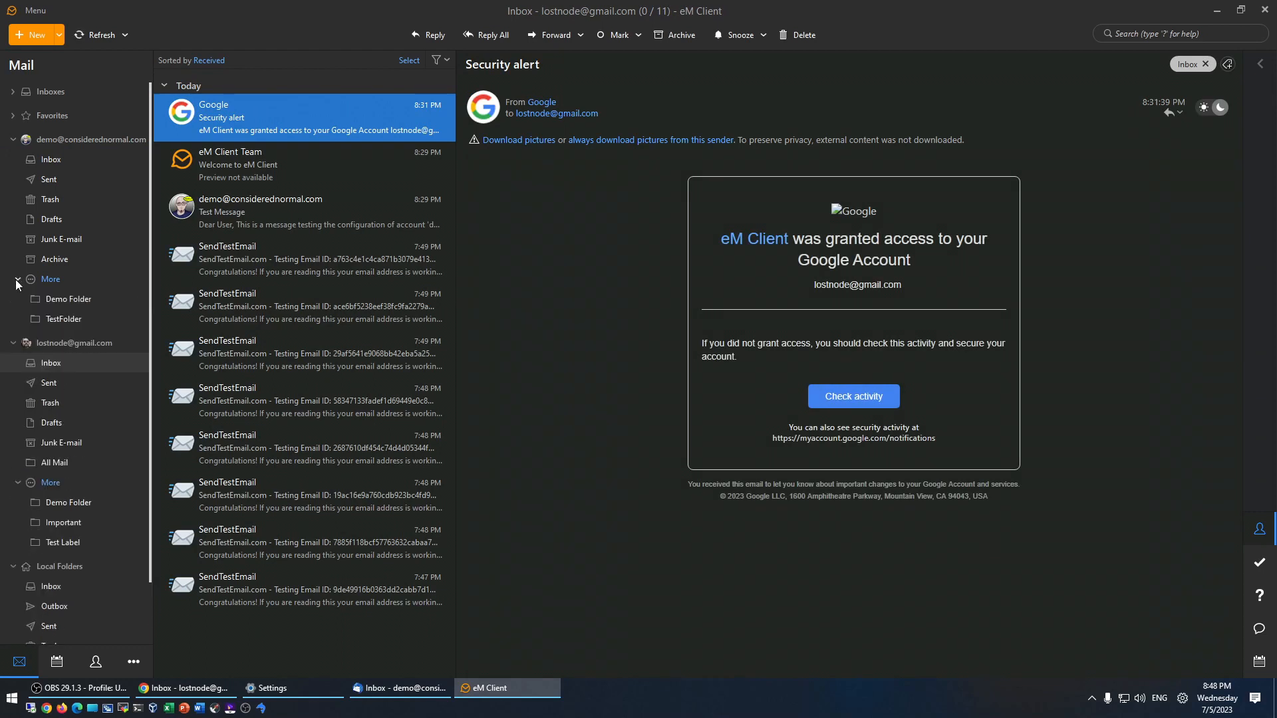
pyautogui.click(77, 301)
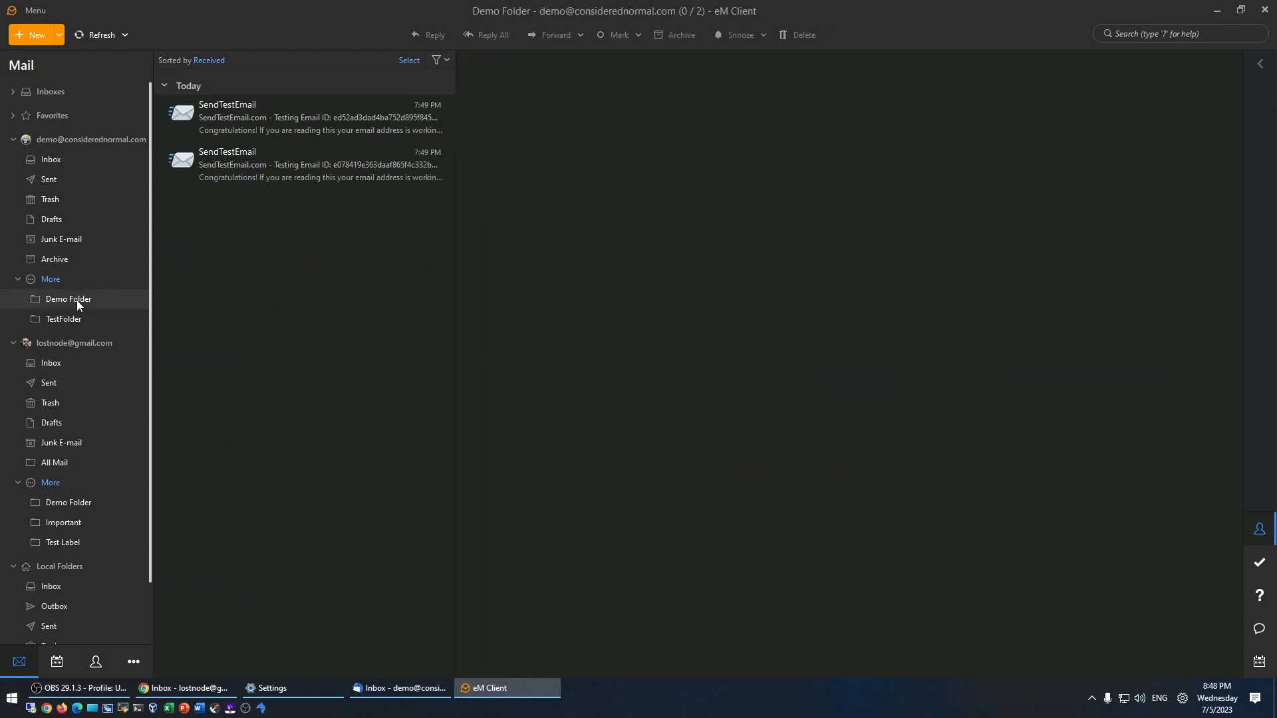
pyautogui.click(75, 320)
pyautogui.click(74, 300)
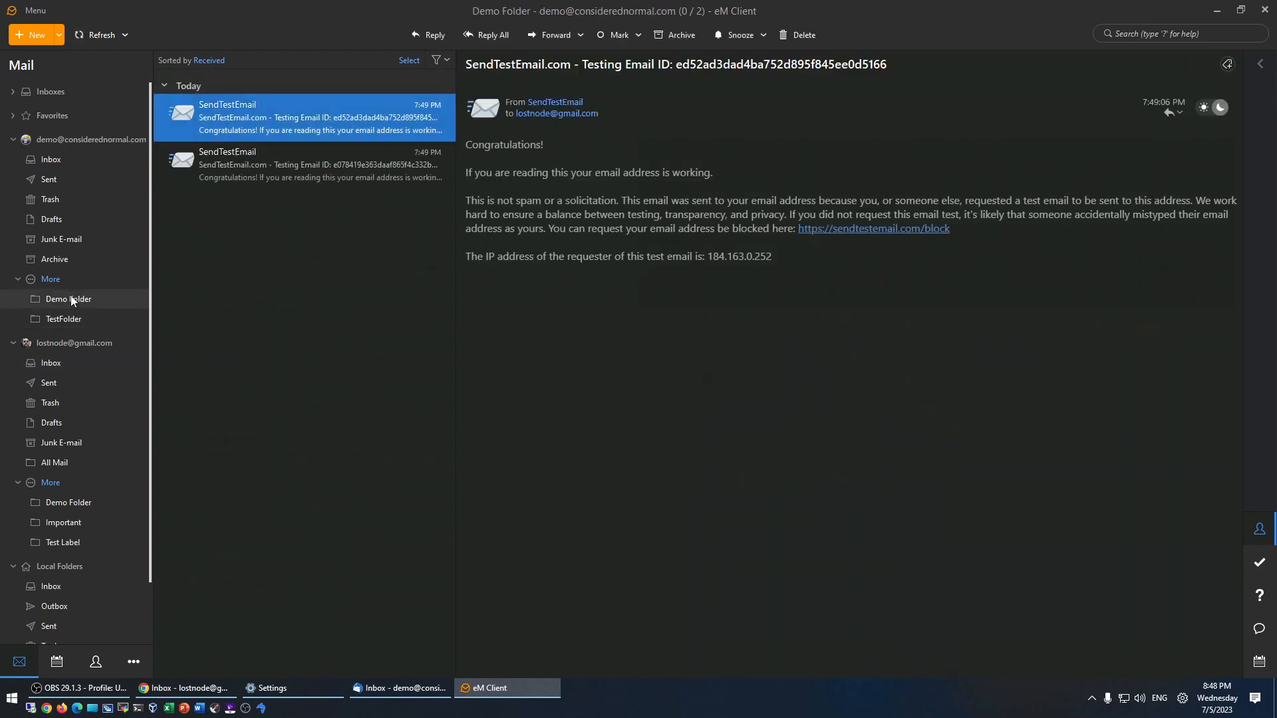
pyautogui.click(499, 410)
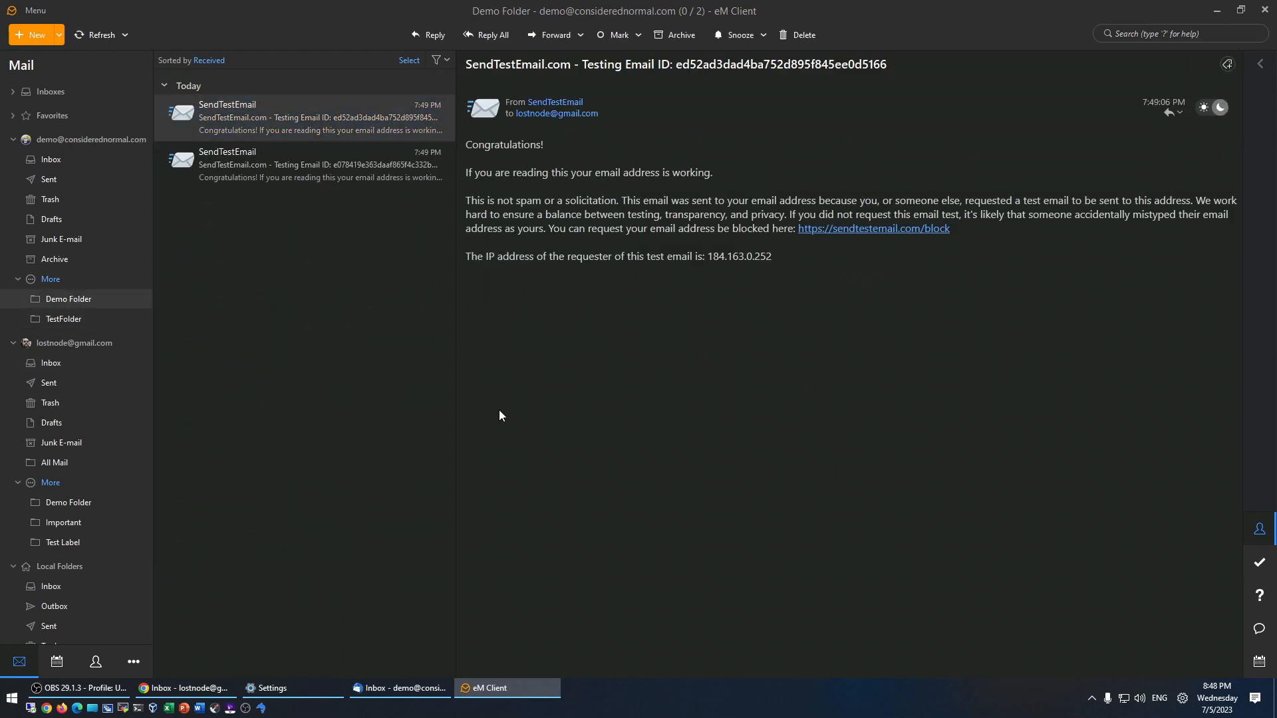
pyautogui.click(43, 163)
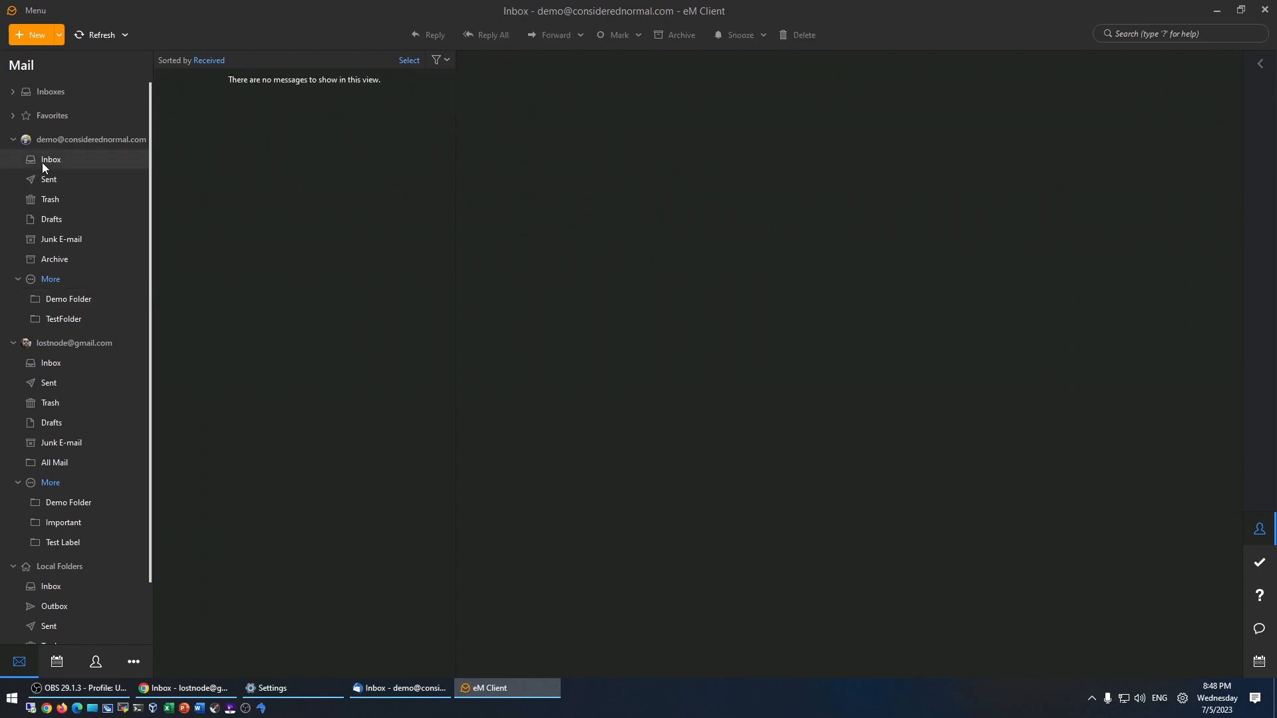
# - In Thunderbird, show the Gmail Inbox's 11 messages and close the Settings and Account Settings tabs
pyautogui.click(417, 688)
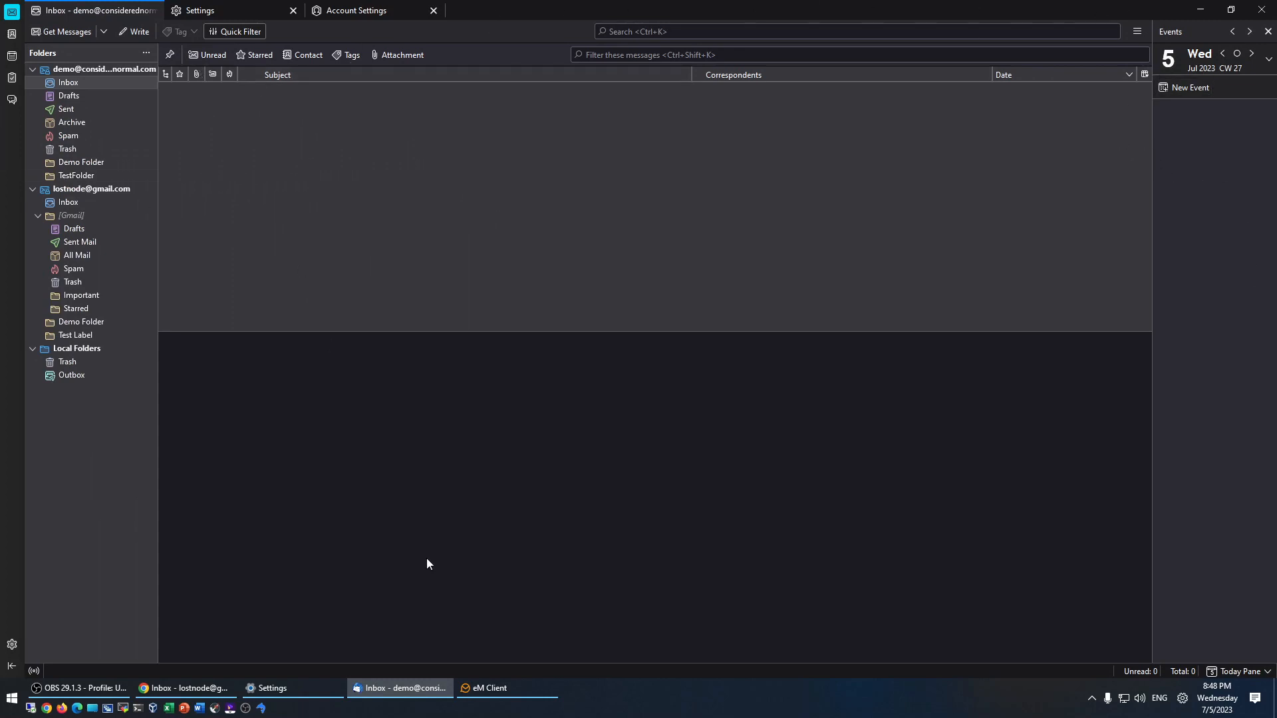
pyautogui.click(78, 95)
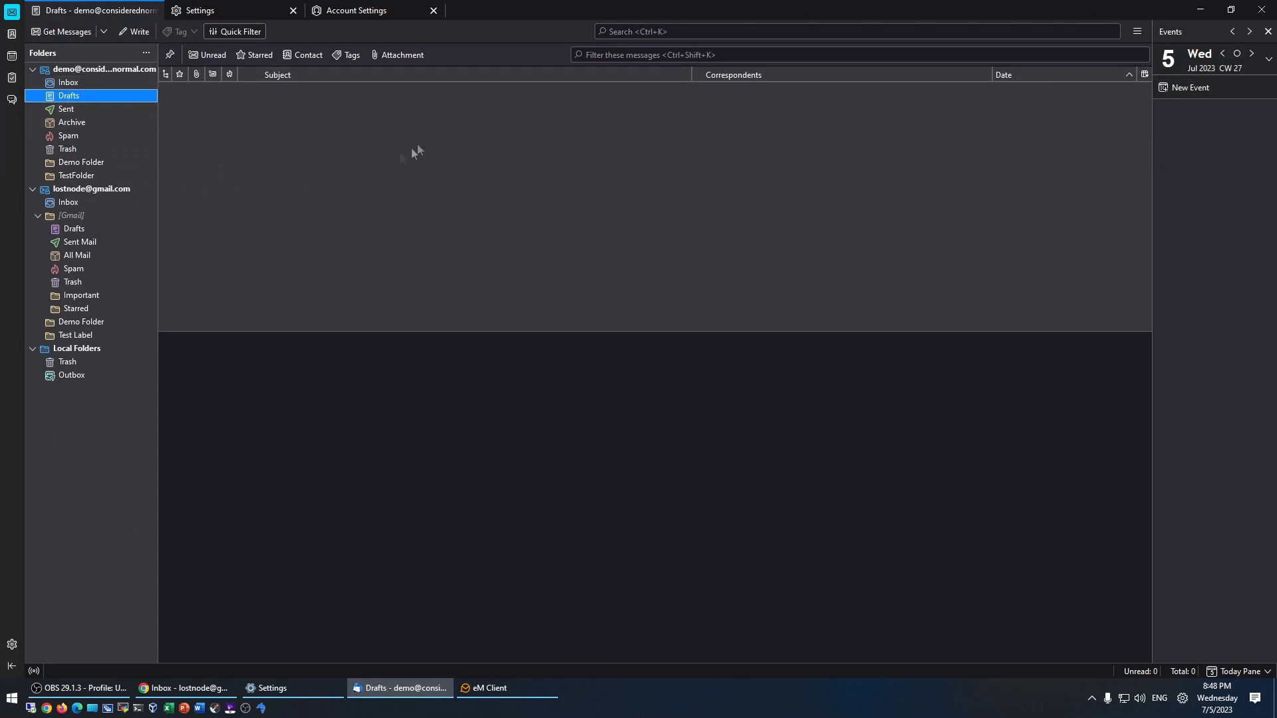
pyautogui.click(65, 150)
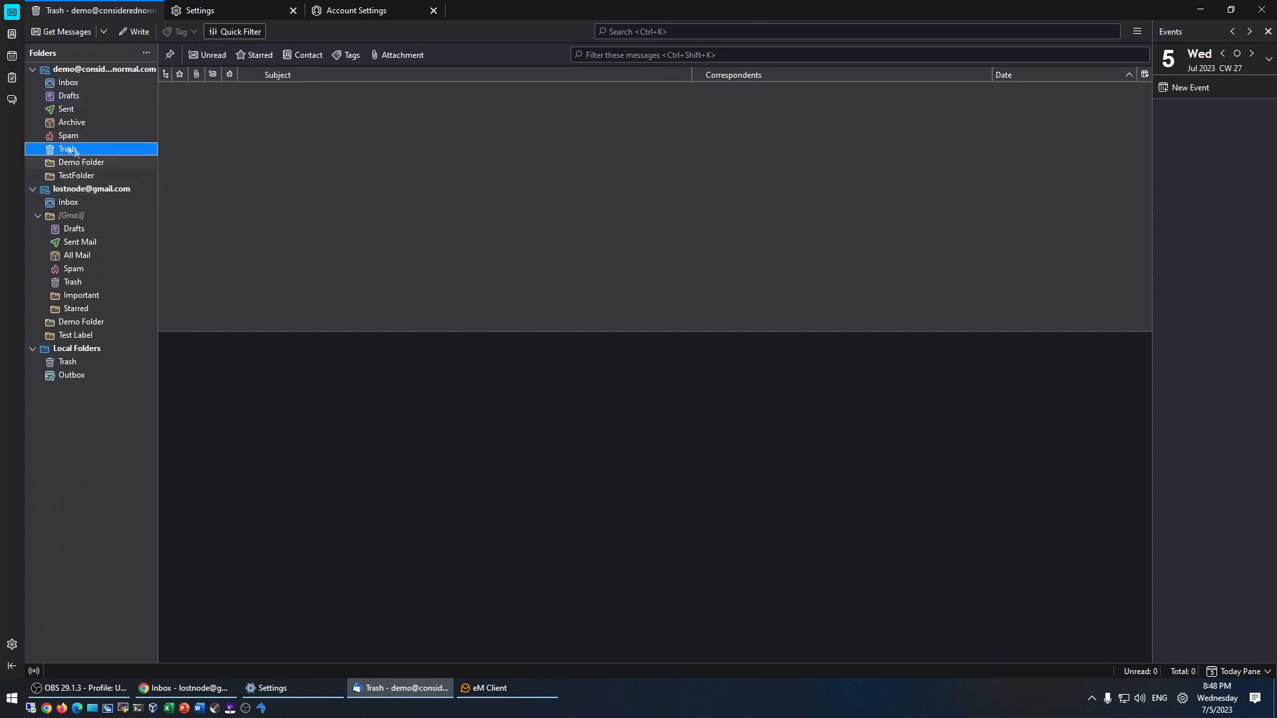
pyautogui.click(71, 206)
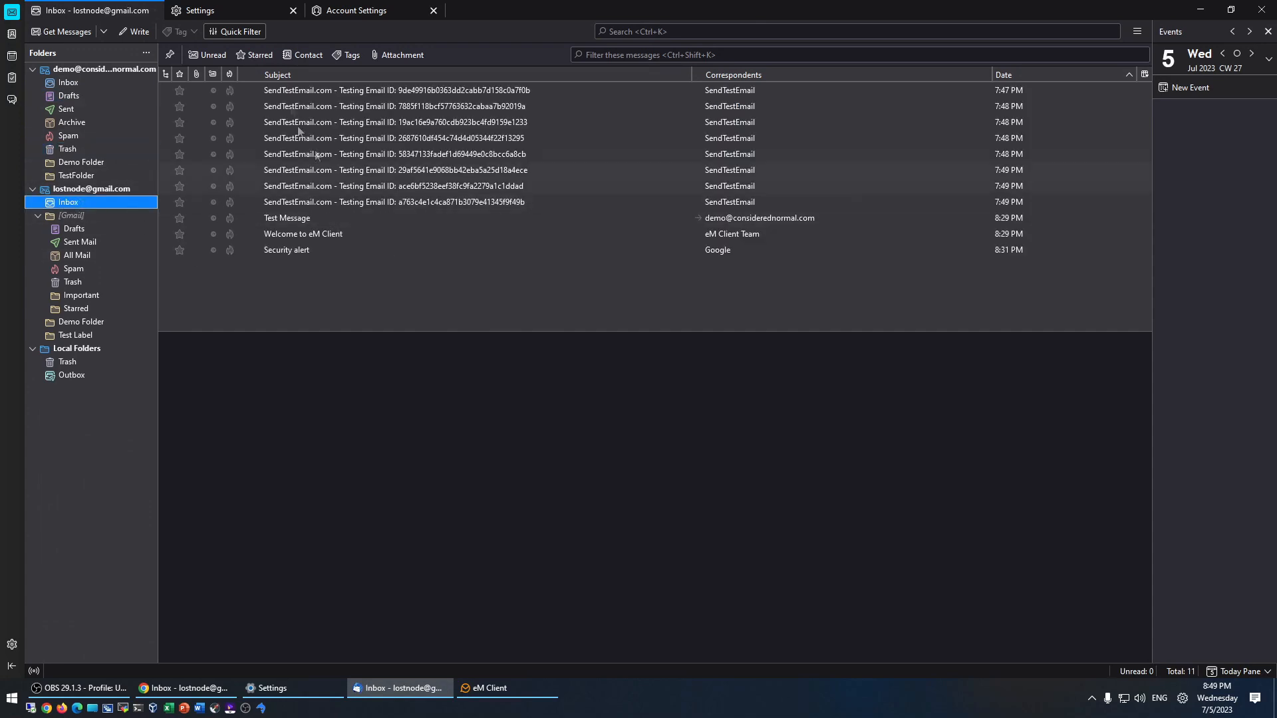
pyautogui.click(293, 10)
pyautogui.click(293, 10)
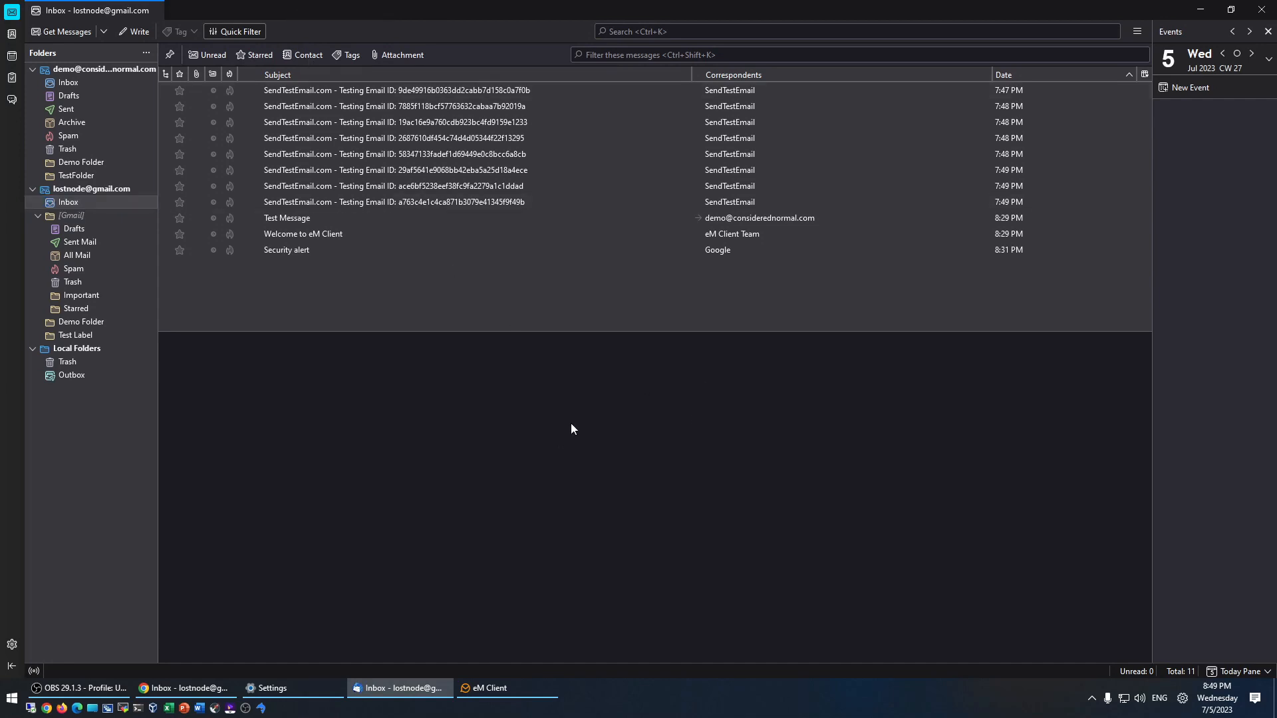
pyautogui.moveTo(503, 692)
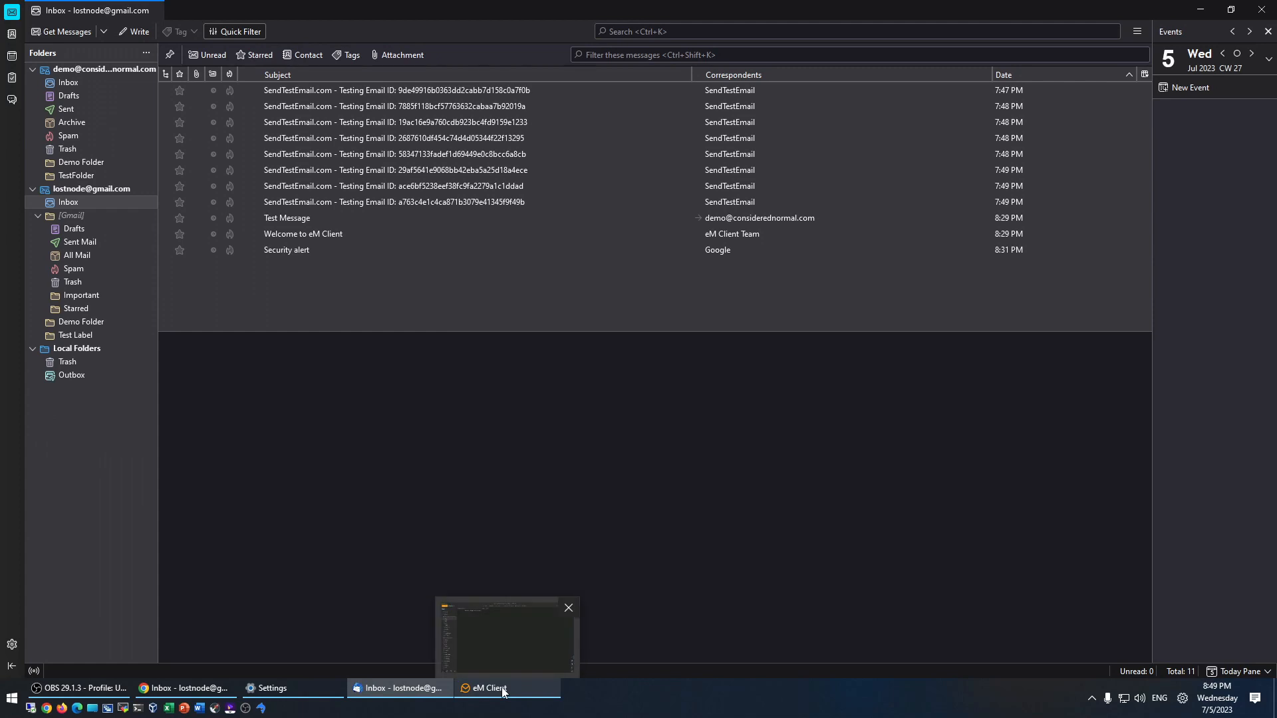
# - Compare eM Client's folders with Thunderbird's 11-message Gmail inbox, ending on eM Client
pyautogui.click(503, 691)
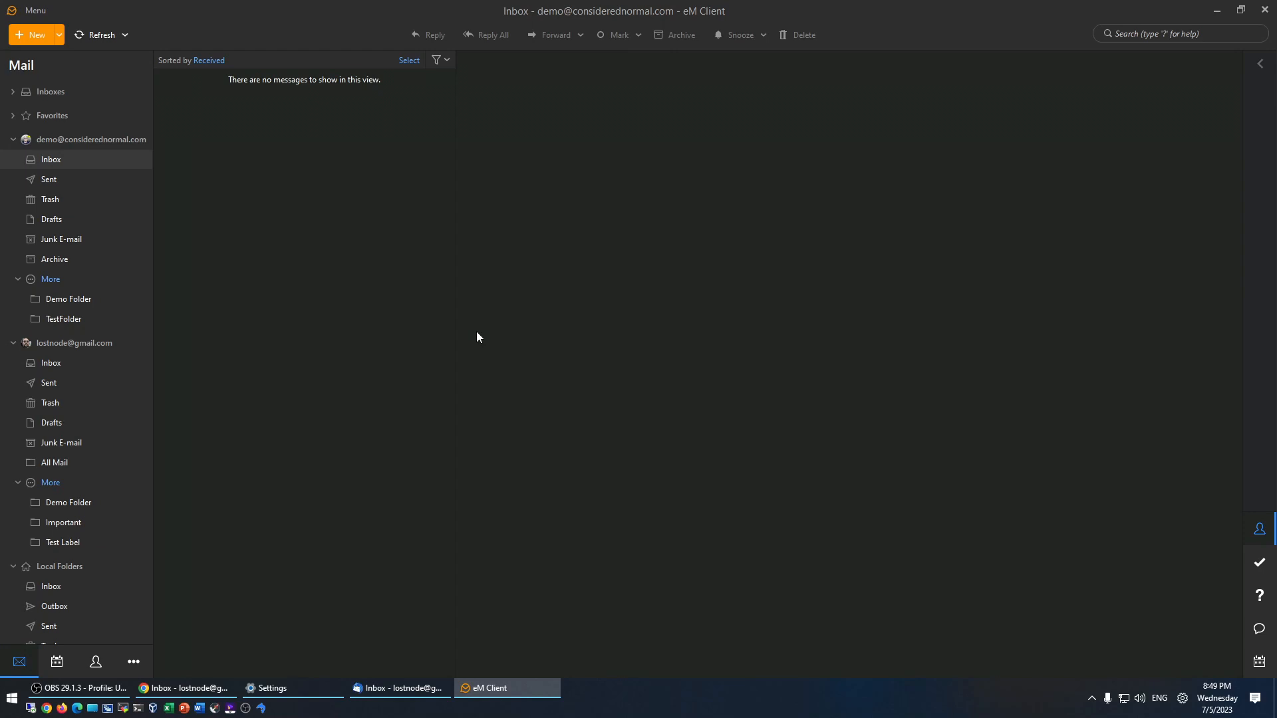
pyautogui.click(413, 690)
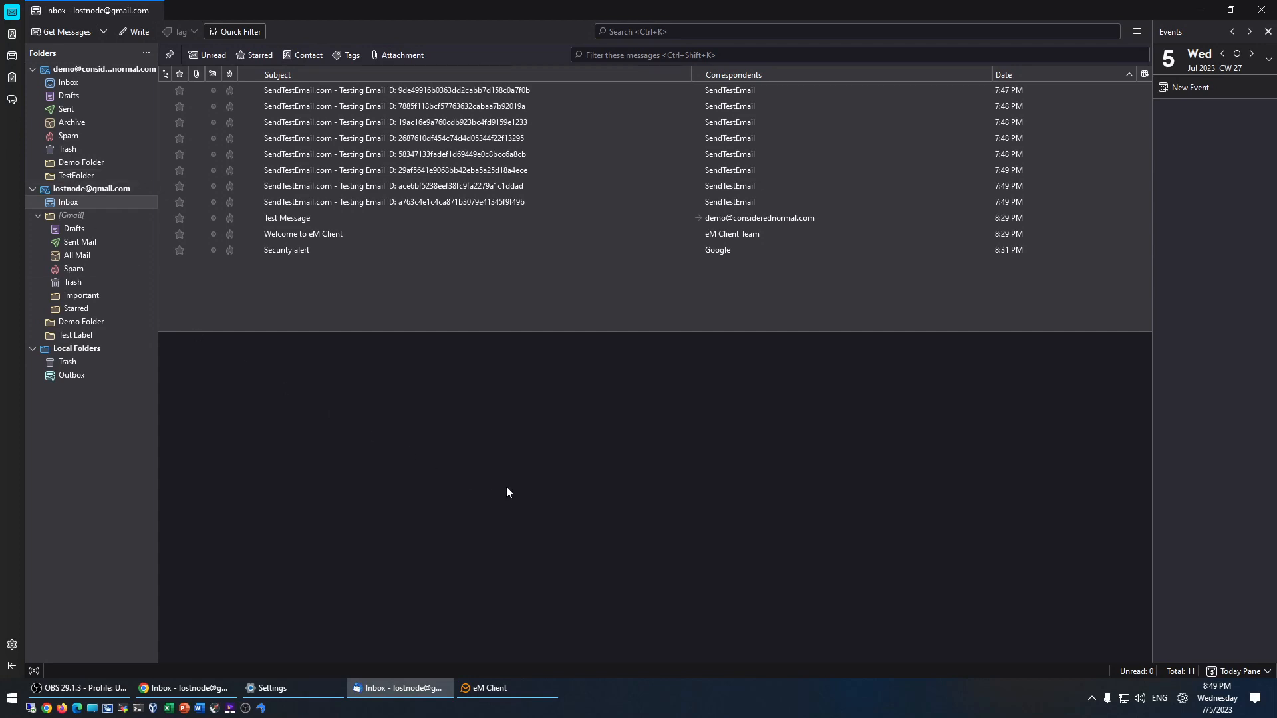
pyautogui.click(489, 689)
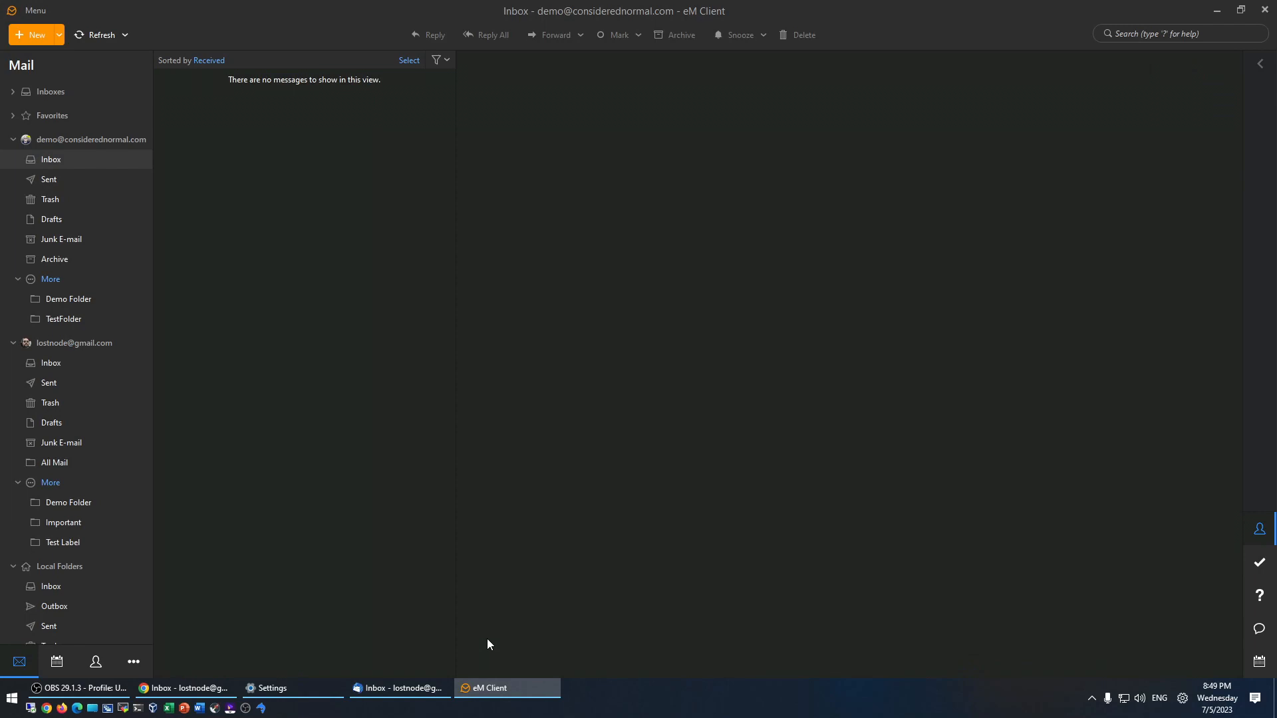
pyautogui.click(413, 689)
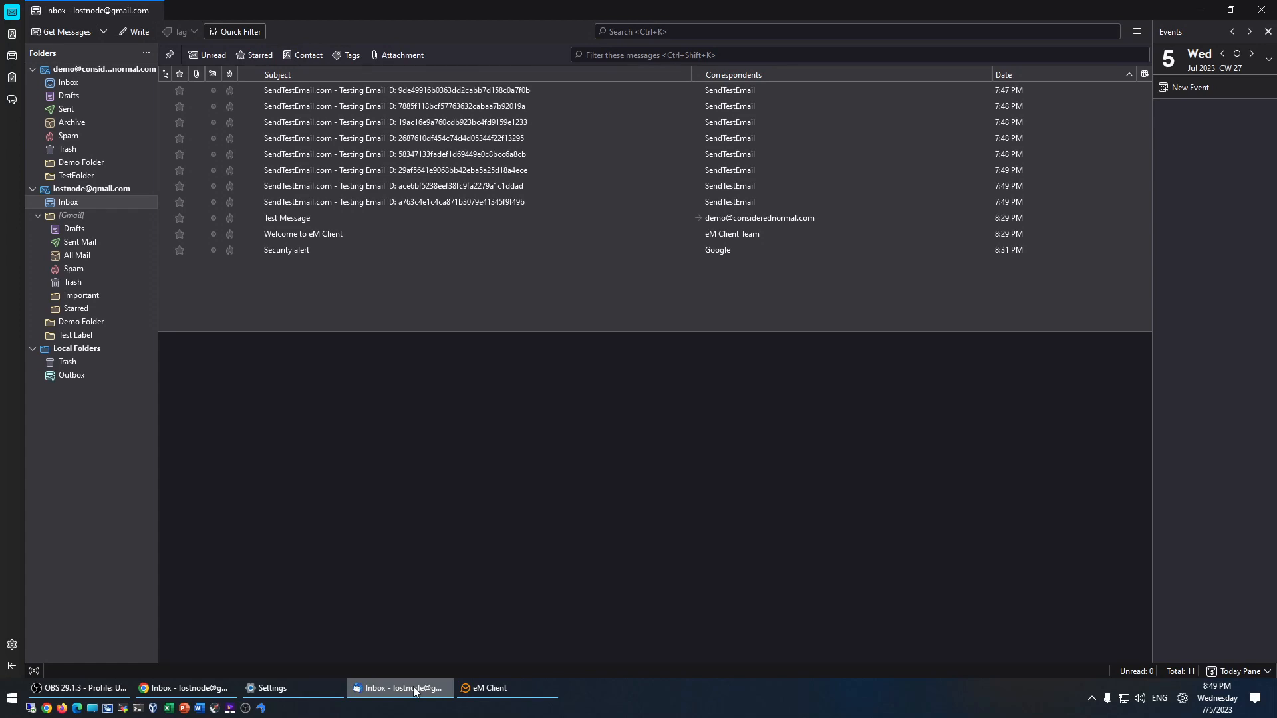
pyautogui.click(501, 695)
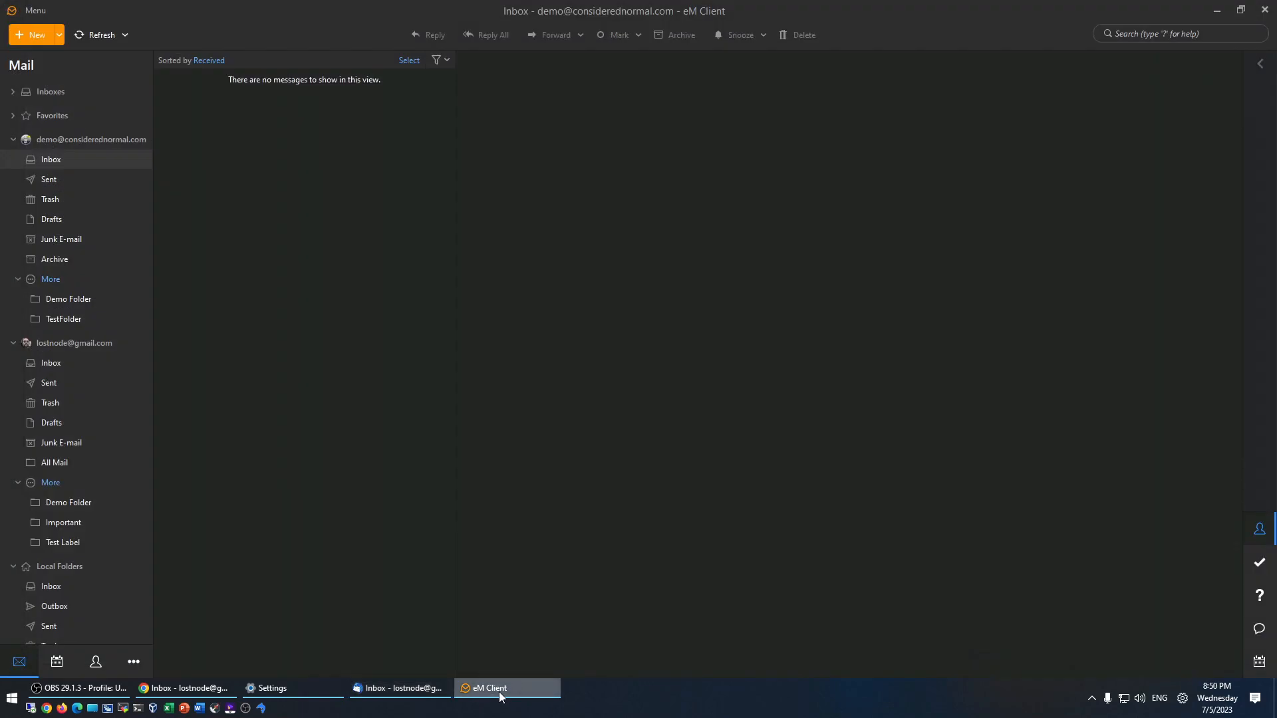